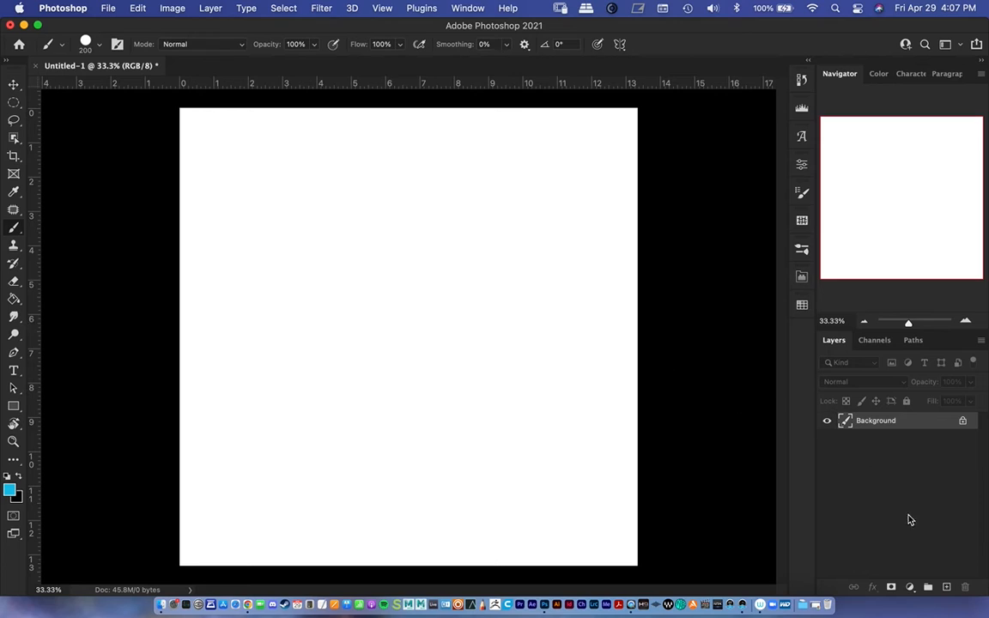
Step: Add a new empty layer above the Background layer
{"action": "left_click", "coordinate": [944, 587]}
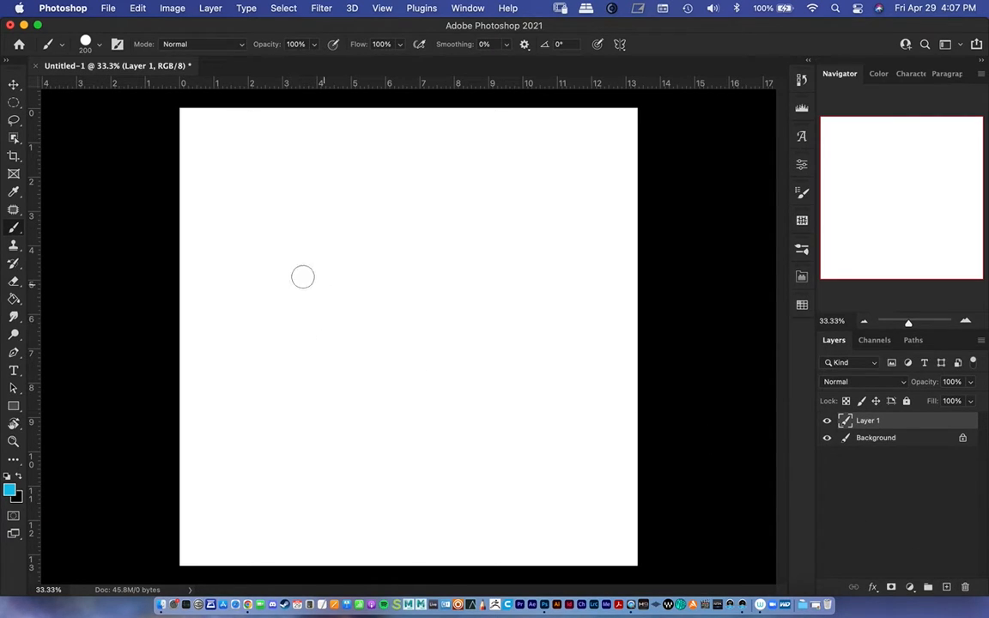
Step: Try out freehand blue brush strokes on the new layer and undo them
{"action": "mouse_move", "coordinate": [299, 263]}
{"action": "left_mouse_down"}
{"action": "mouse_move", "coordinate": [294, 276]}
{"action": "mouse_move", "coordinate": [379, 236]}
{"action": "mouse_move", "coordinate": [464, 230]}
{"action": "left_mouse_up"}
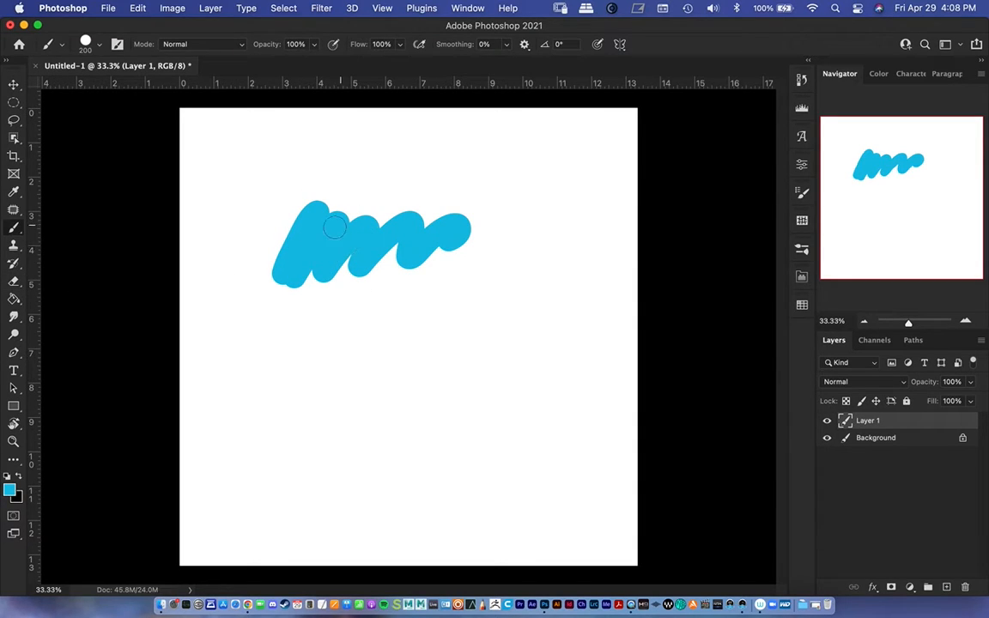
{"action": "mouse_move", "coordinate": [300, 206]}
{"action": "left_mouse_down"}
{"action": "mouse_move", "coordinate": [452, 214]}
{"action": "mouse_move", "coordinate": [319, 264]}
{"action": "left_mouse_up"}
{"action": "key", "text": "super+z"}
{"action": "key", "text": "super+z"}
Step: Try drawing freehand Lasso selections on the blank canvas and deselect them
{"action": "key", "text": "l"}
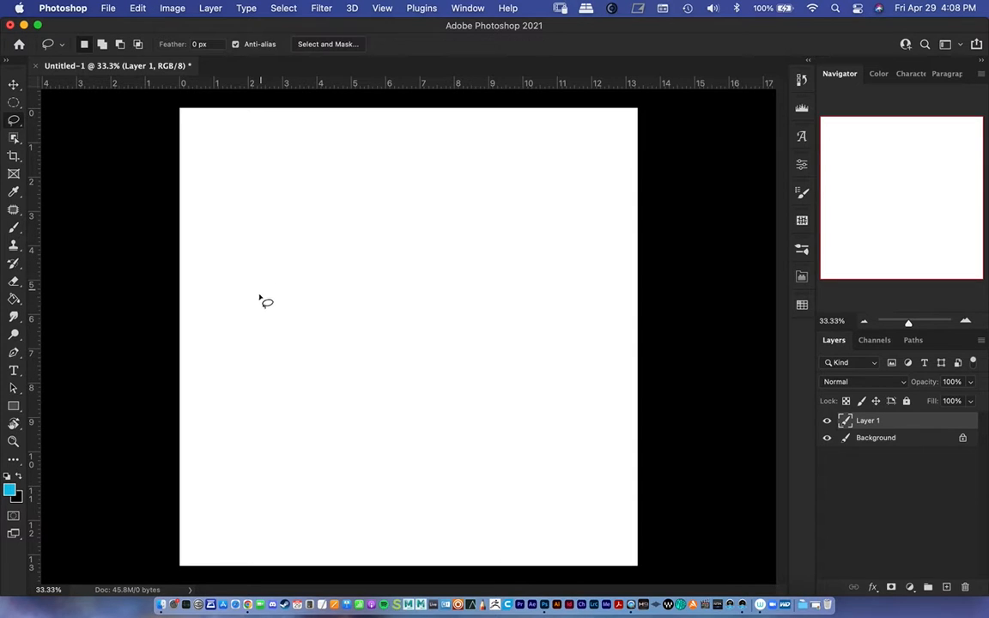
{"action": "left_click_drag", "start_coordinate": [291, 343], "coordinate": [331, 284]}
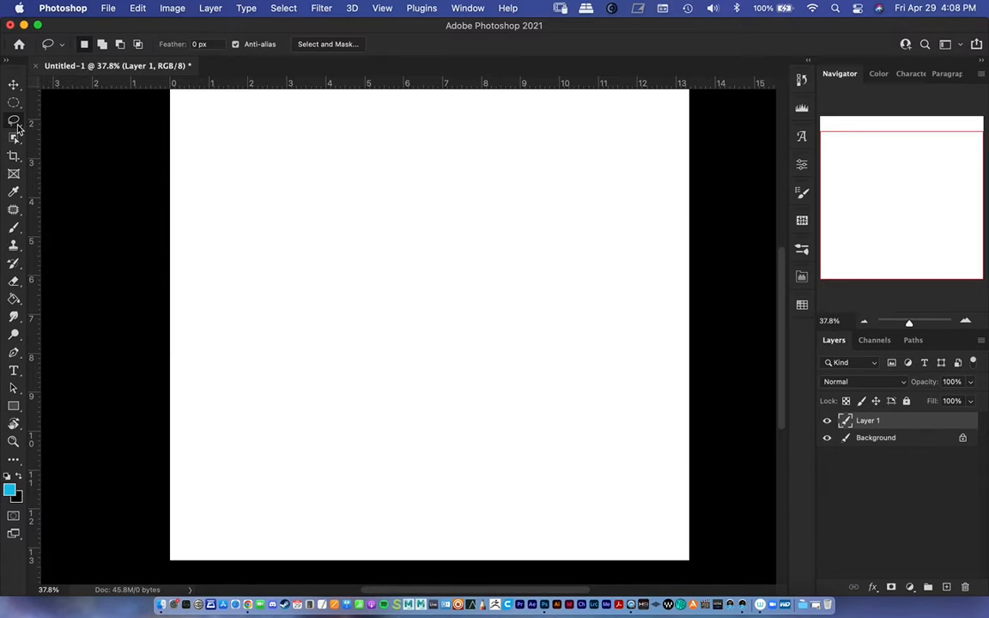
{"action": "mouse_move", "coordinate": [268, 336]}
{"action": "left_mouse_down"}
{"action": "mouse_move", "coordinate": [274, 262]}
{"action": "mouse_move", "coordinate": [303, 228]}
{"action": "mouse_move", "coordinate": [361, 210]}
{"action": "mouse_move", "coordinate": [384, 224]}
{"action": "mouse_move", "coordinate": [386, 253]}
{"action": "mouse_move", "coordinate": [321, 273]}
{"action": "mouse_move", "coordinate": [314, 325]}
{"action": "mouse_move", "coordinate": [319, 342]}
{"action": "mouse_move", "coordinate": [369, 351]}
{"action": "mouse_move", "coordinate": [300, 368]}
{"action": "mouse_move", "coordinate": [293, 403]}
{"action": "mouse_move", "coordinate": [242, 380]}
{"action": "mouse_move", "coordinate": [267, 341]}
{"action": "left_mouse_up"}
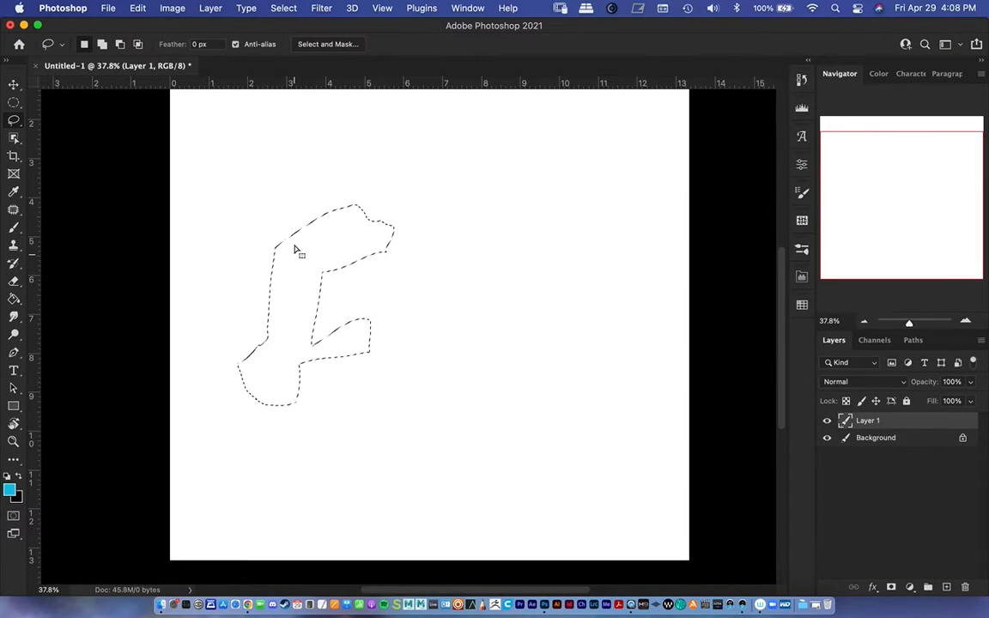
{"action": "left_click", "coordinate": [309, 313]}
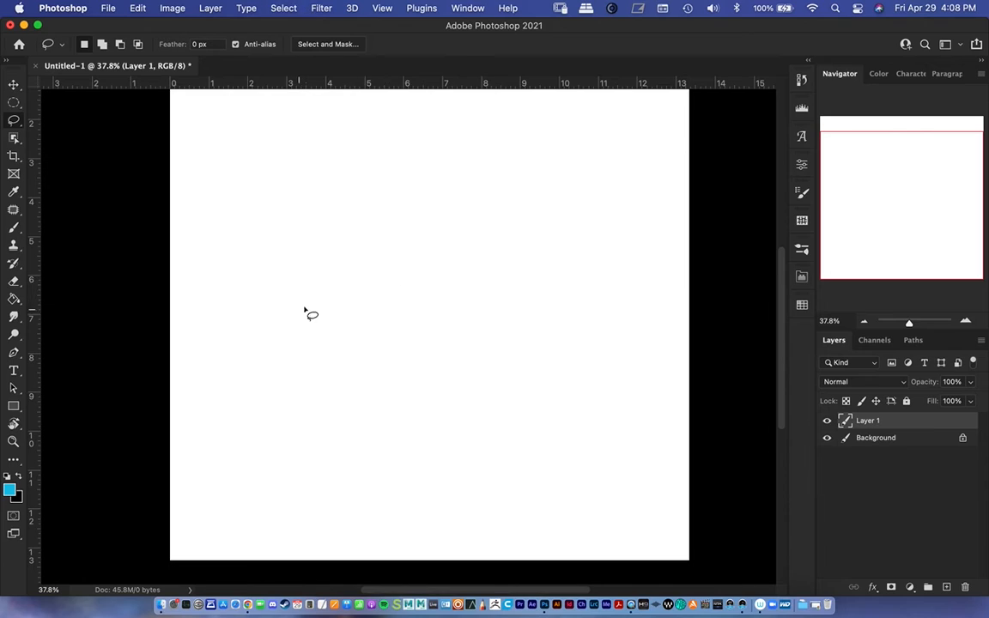
Step: Lasso a tall curved shape tapering toward its upper end, paint its inside blue with the brush, and deselect
{"action": "mouse_move", "coordinate": [297, 346]}
{"action": "left_mouse_down"}
{"action": "mouse_move", "coordinate": [303, 314]}
{"action": "mouse_move", "coordinate": [402, 151]}
{"action": "mouse_move", "coordinate": [408, 158]}
{"action": "mouse_move", "coordinate": [334, 304]}
{"action": "mouse_move", "coordinate": [328, 377]}
{"action": "mouse_move", "coordinate": [297, 348]}
{"action": "left_mouse_up"}
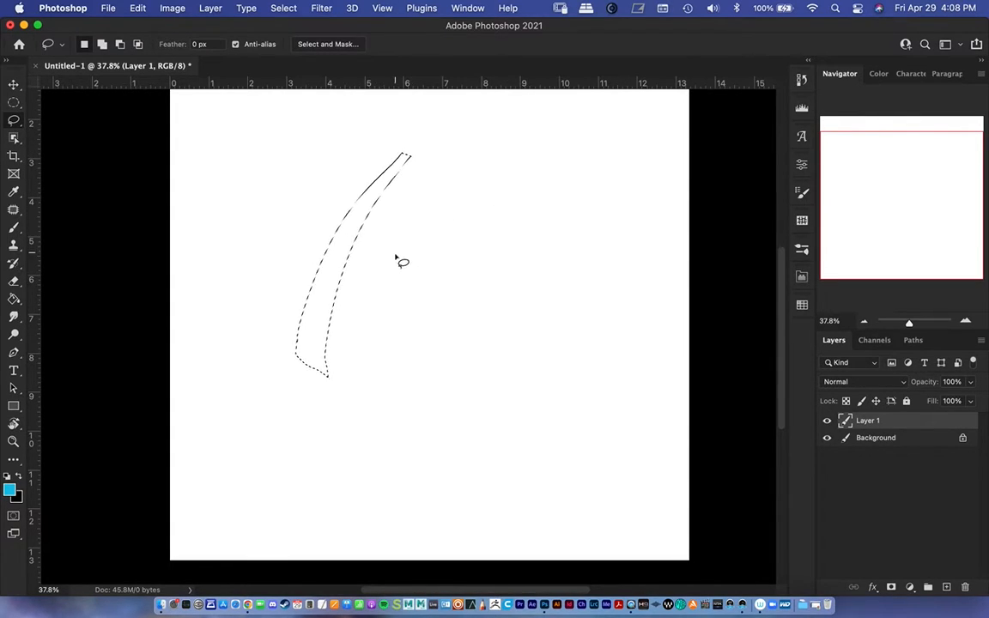
{"action": "key", "text": "b"}
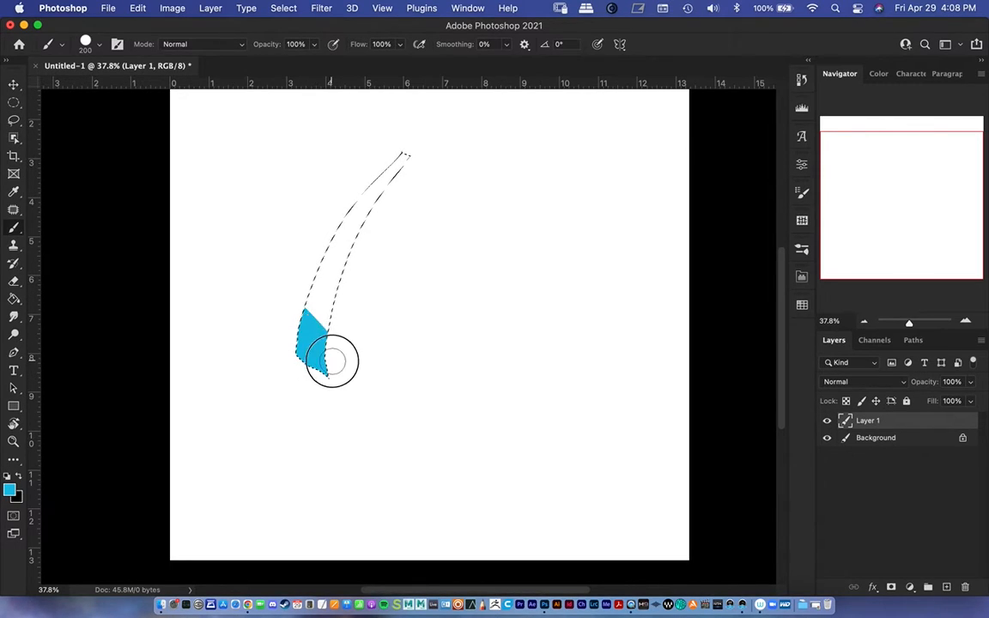
{"action": "left_click_drag", "start_coordinate": [332, 361], "coordinate": [339, 257]}
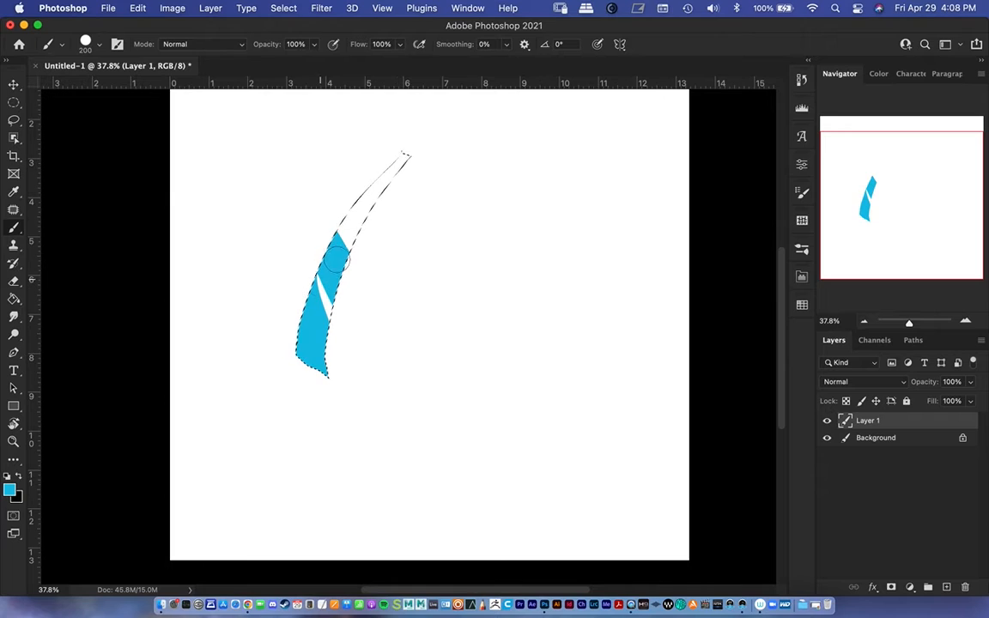
{"action": "left_click_drag", "start_coordinate": [419, 169], "coordinate": [534, 218]}
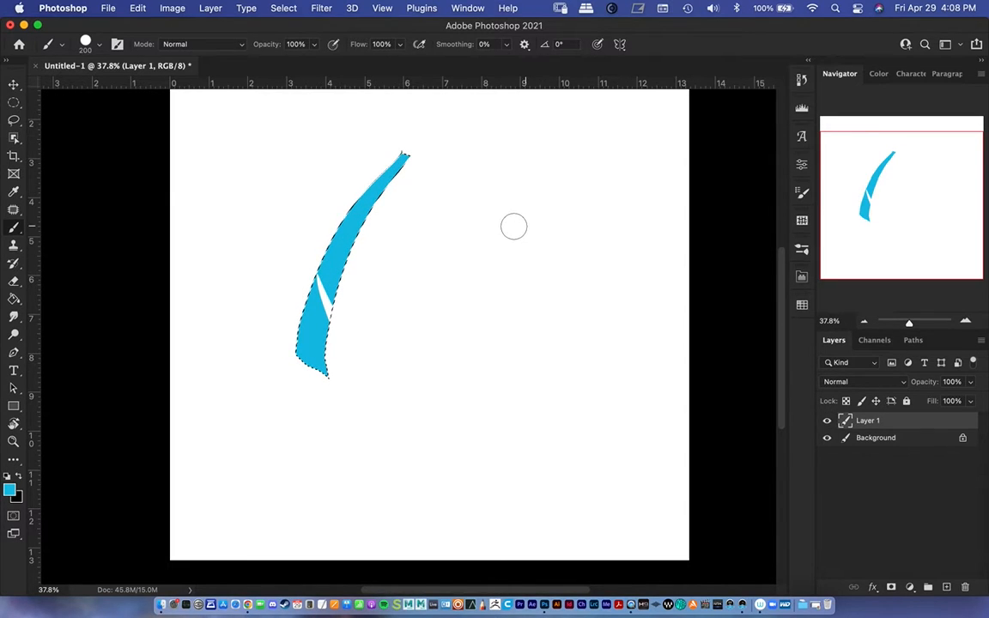
{"action": "mouse_move", "coordinate": [370, 177]}
{"action": "left_mouse_down"}
{"action": "mouse_move", "coordinate": [430, 128]}
{"action": "mouse_move", "coordinate": [428, 274]}
{"action": "left_mouse_up"}
{"action": "left_click", "coordinate": [284, 8]}
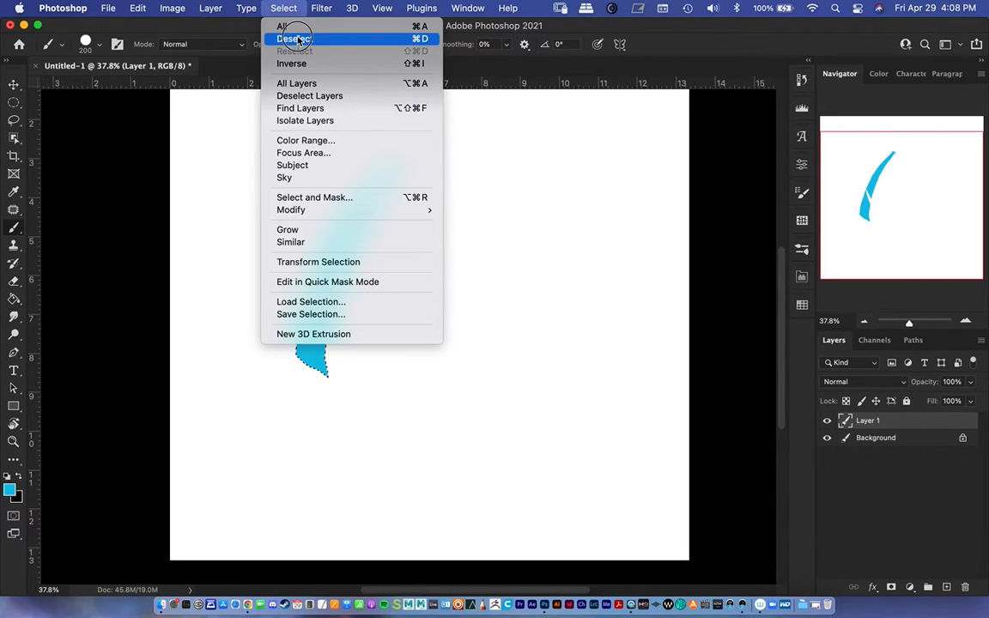
{"action": "left_click", "coordinate": [292, 39]}
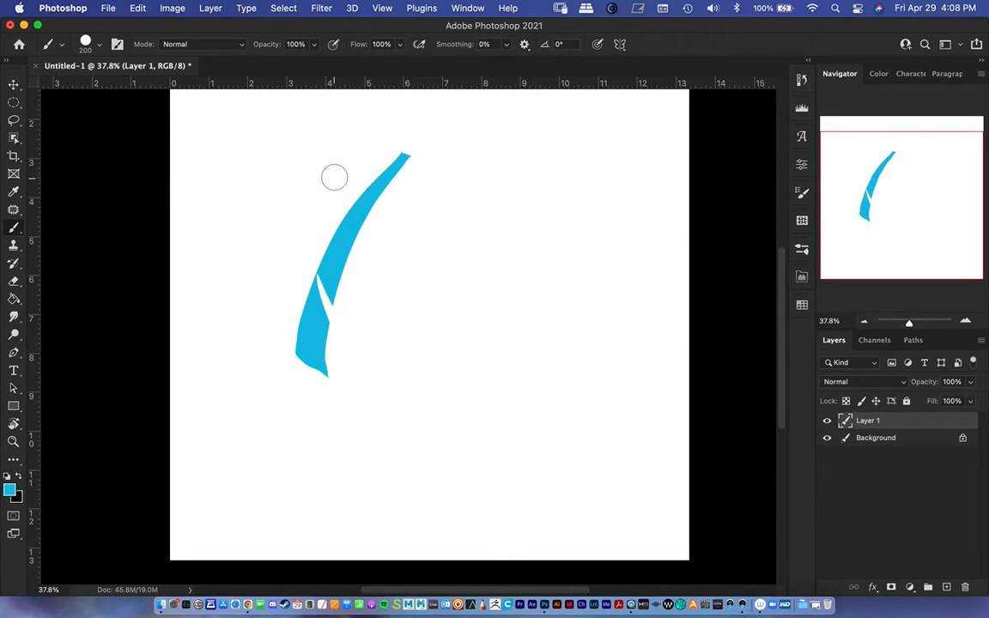
Step: Lasso a thin strip along the outer edge of the blue shape's upper half, erase inside it, and deselect
{"action": "key", "text": "l"}
{"action": "mouse_move", "coordinate": [327, 217]}
{"action": "left_mouse_down"}
{"action": "mouse_move", "coordinate": [426, 135]}
{"action": "mouse_move", "coordinate": [336, 204]}
{"action": "mouse_move", "coordinate": [330, 220]}
{"action": "mouse_move", "coordinate": [343, 194]}
{"action": "mouse_move", "coordinate": [333, 222]}
{"action": "mouse_move", "coordinate": [435, 125]}
{"action": "left_mouse_up"}
{"action": "key", "text": "e"}
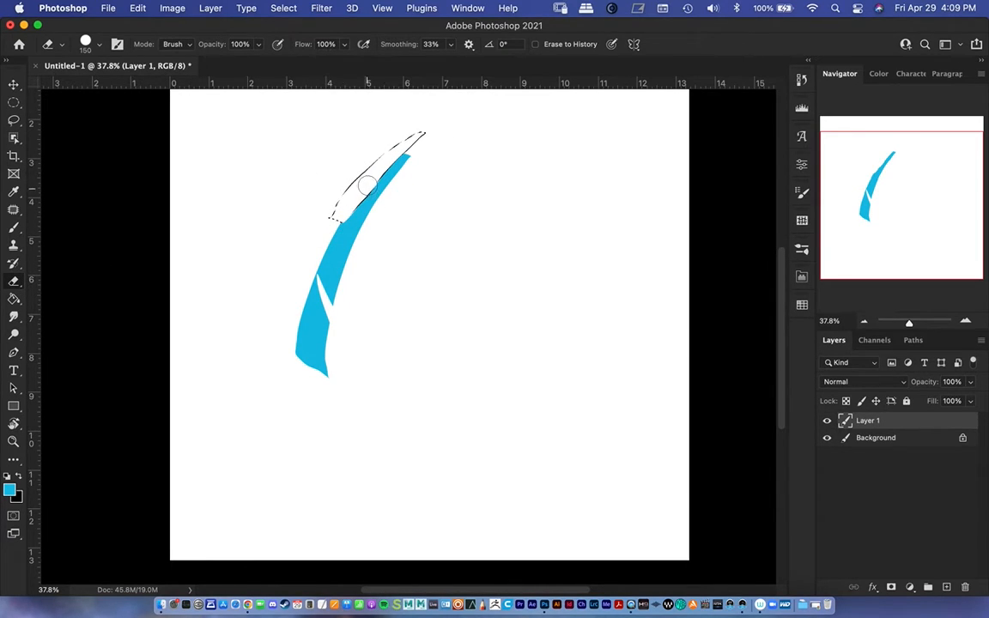
{"action": "key", "text": "super+d"}
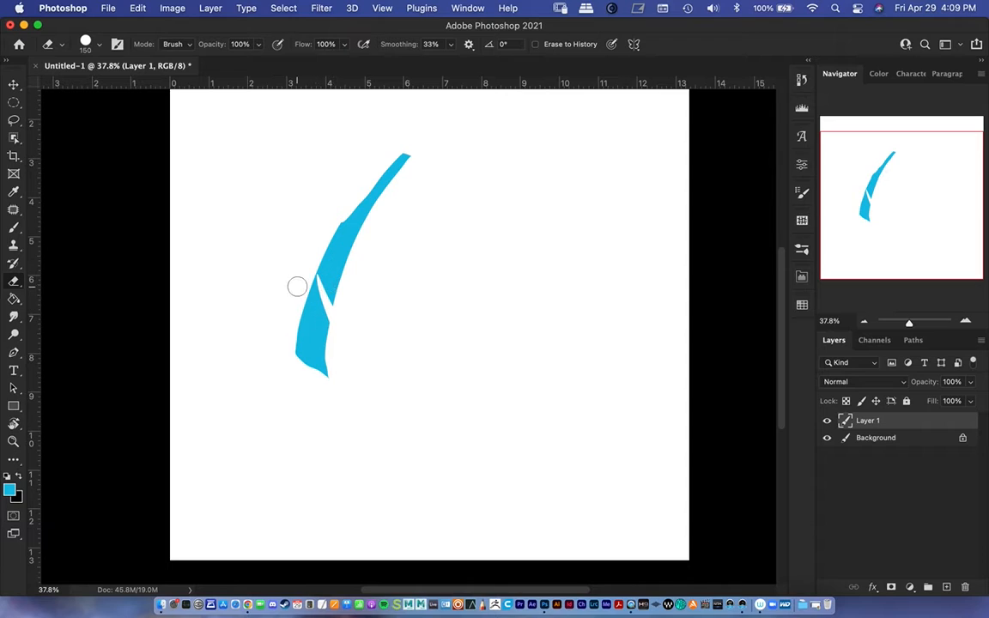
Step: Lasso a rounded area across the notch in the blue shape, erase the paint inside it, and deselect
{"action": "key", "text": "z"}
{"action": "left_click_drag", "start_coordinate": [313, 258], "coordinate": [348, 236]}
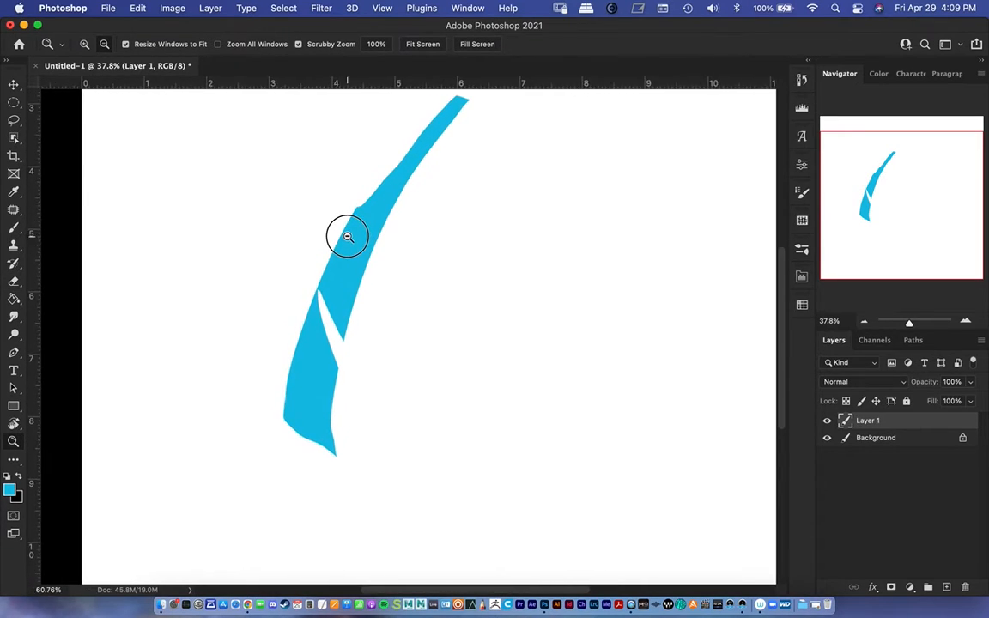
{"action": "key", "text": "e"}
{"action": "scroll", "coordinate": [348, 240], "scroll_direction": "up", "scroll_amount": 3}
{"action": "scroll", "coordinate": [347, 241], "scroll_direction": "right", "scroll_amount": 2}
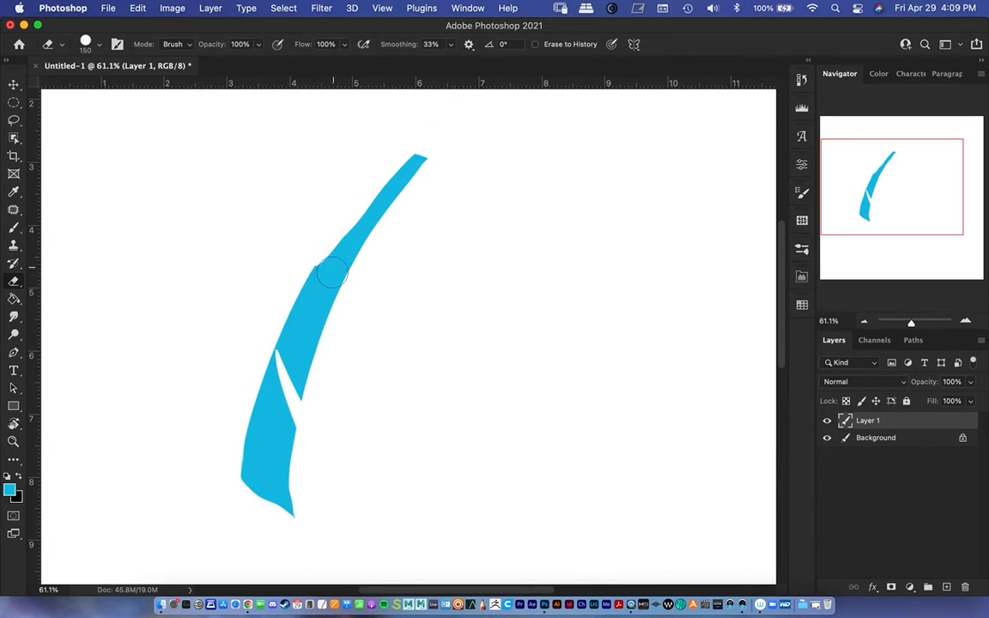
{"action": "key", "text": "l"}
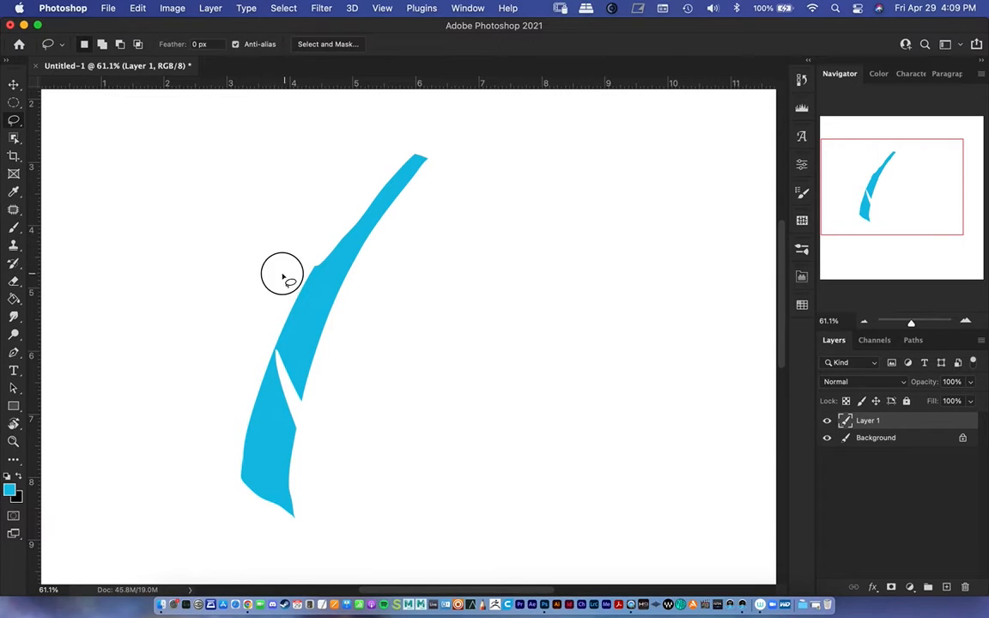
{"action": "mouse_move", "coordinate": [283, 276]}
{"action": "left_mouse_down"}
{"action": "mouse_move", "coordinate": [325, 243]}
{"action": "mouse_move", "coordinate": [266, 255]}
{"action": "left_mouse_up"}
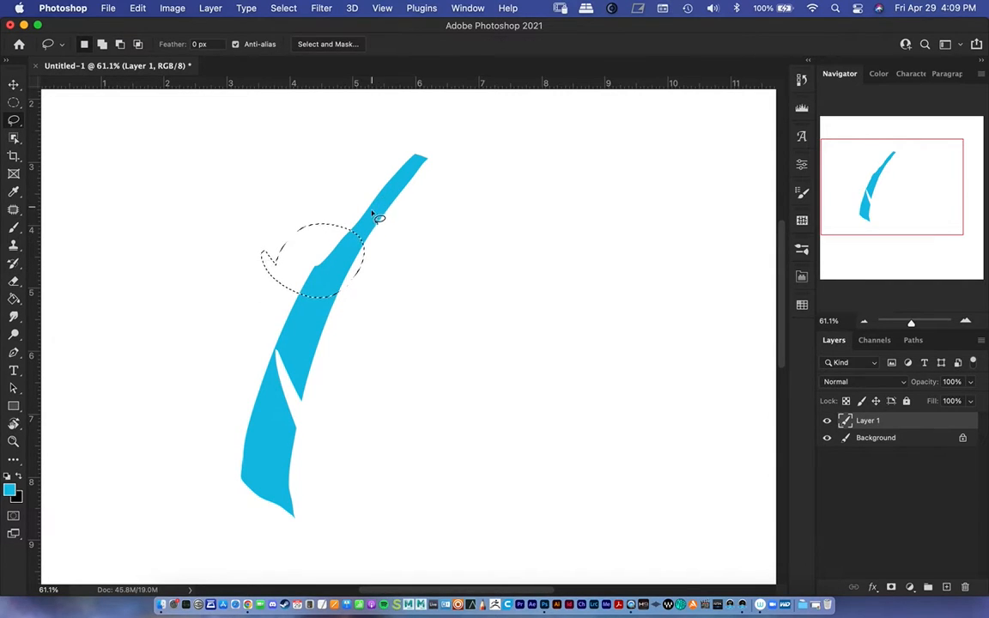
{"action": "key", "text": "e"}
{"action": "mouse_move", "coordinate": [324, 264]}
{"action": "left_mouse_down"}
{"action": "mouse_move", "coordinate": [320, 290]}
{"action": "mouse_move", "coordinate": [351, 244]}
{"action": "mouse_move", "coordinate": [386, 296]}
{"action": "left_mouse_up"}
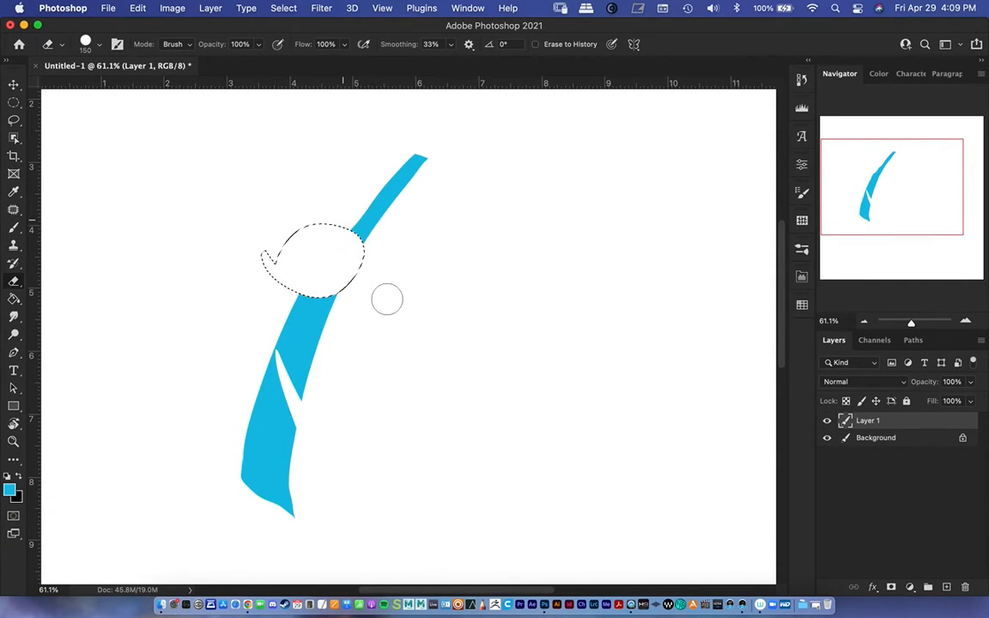
{"action": "key", "text": "super+d"}
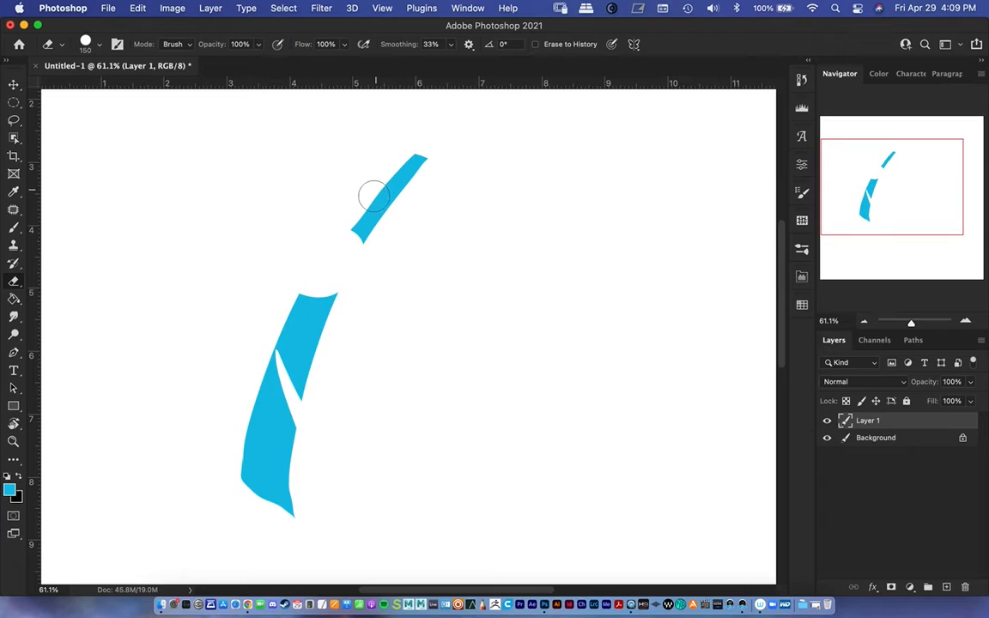
Step: Try further freehand Lasso selections beside the upper blue piece and deselect them
{"action": "key", "text": "l"}
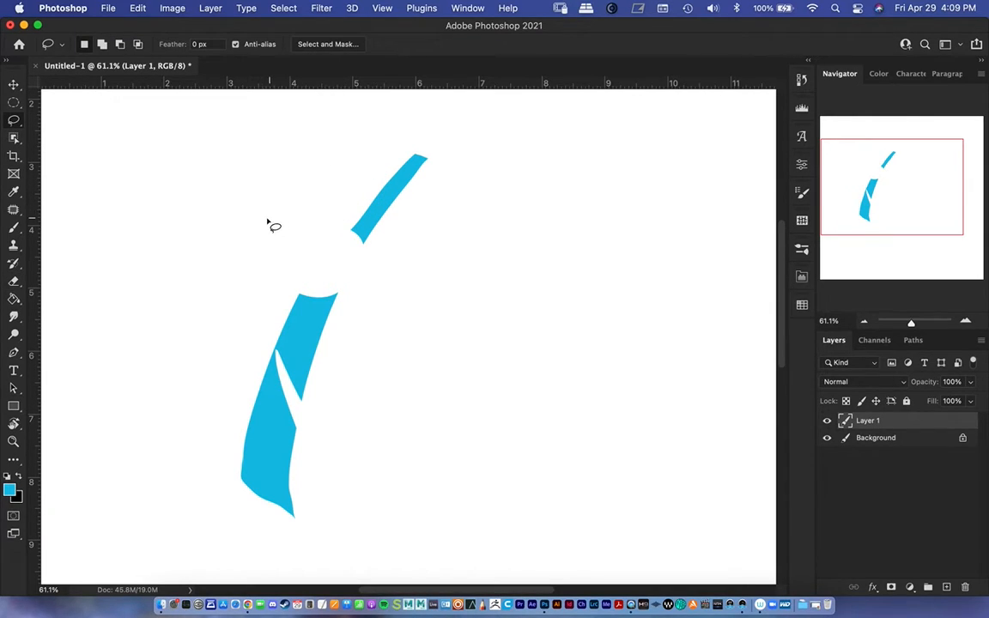
{"action": "mouse_move", "coordinate": [267, 221]}
{"action": "left_mouse_down"}
{"action": "mouse_move", "coordinate": [295, 155]}
{"action": "mouse_move", "coordinate": [326, 158]}
{"action": "mouse_move", "coordinate": [314, 199]}
{"action": "mouse_move", "coordinate": [291, 207]}
{"action": "mouse_move", "coordinate": [313, 227]}
{"action": "mouse_move", "coordinate": [290, 253]}
{"action": "mouse_move", "coordinate": [268, 219]}
{"action": "left_mouse_up"}
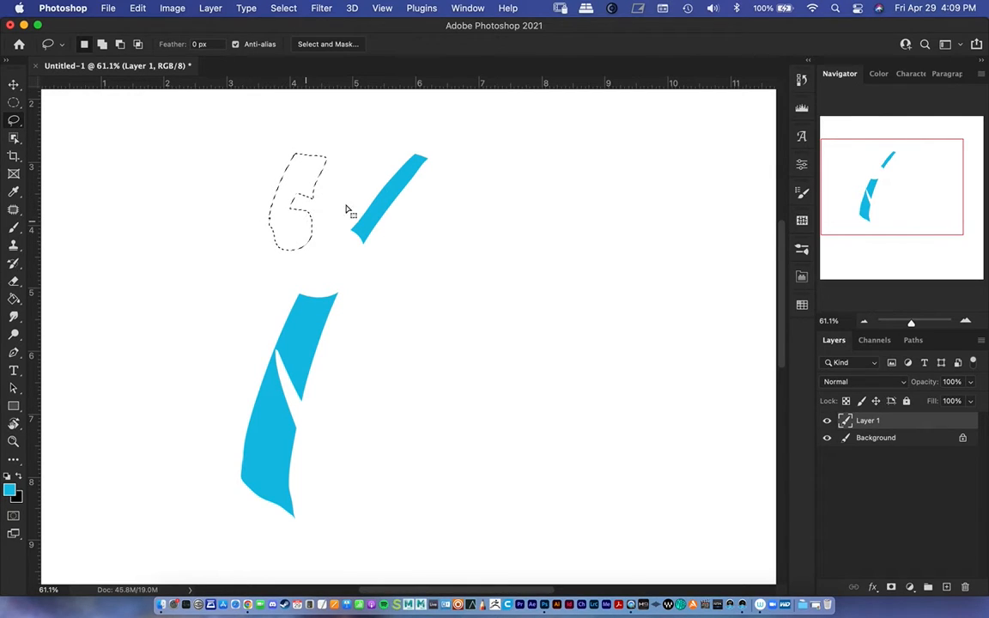
{"action": "mouse_move", "coordinate": [361, 249]}
{"action": "left_mouse_down"}
{"action": "mouse_move", "coordinate": [342, 216]}
{"action": "mouse_move", "coordinate": [364, 220]}
{"action": "mouse_move", "coordinate": [367, 251]}
{"action": "left_mouse_up"}
{"action": "left_click", "coordinate": [413, 185]}
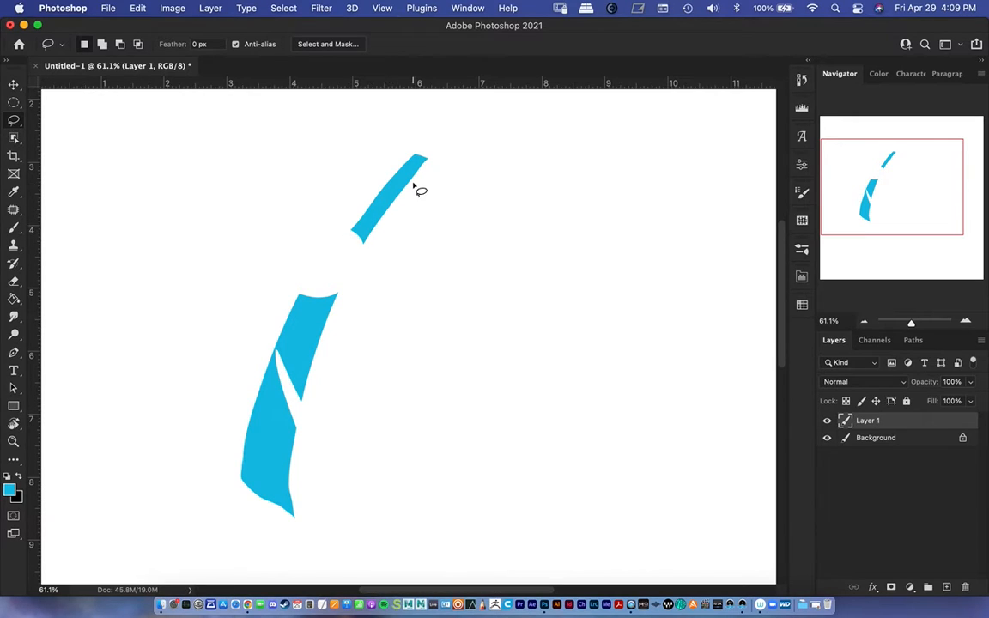
Step: Lasso along the inner edge of the upper blue piece, erase inside the selection to thin it, and deselect
{"action": "mouse_move", "coordinate": [359, 247]}
{"action": "left_mouse_down"}
{"action": "mouse_move", "coordinate": [424, 154]}
{"action": "mouse_move", "coordinate": [442, 154]}
{"action": "mouse_move", "coordinate": [425, 207]}
{"action": "mouse_move", "coordinate": [360, 248]}
{"action": "left_mouse_up"}
{"action": "key", "text": "e"}
{"action": "left_click_drag", "start_coordinate": [408, 171], "coordinate": [382, 204]}
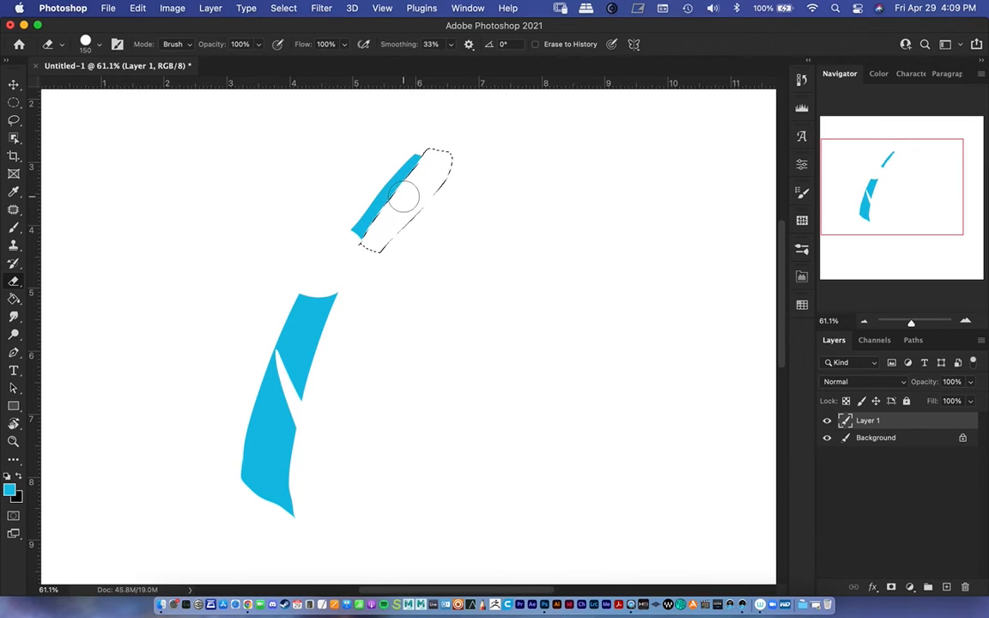
{"action": "key", "text": "super+d"}
Step: Examine the cut edges of the upper blue piece up close and return to the overall view
{"action": "key", "text": "z"}
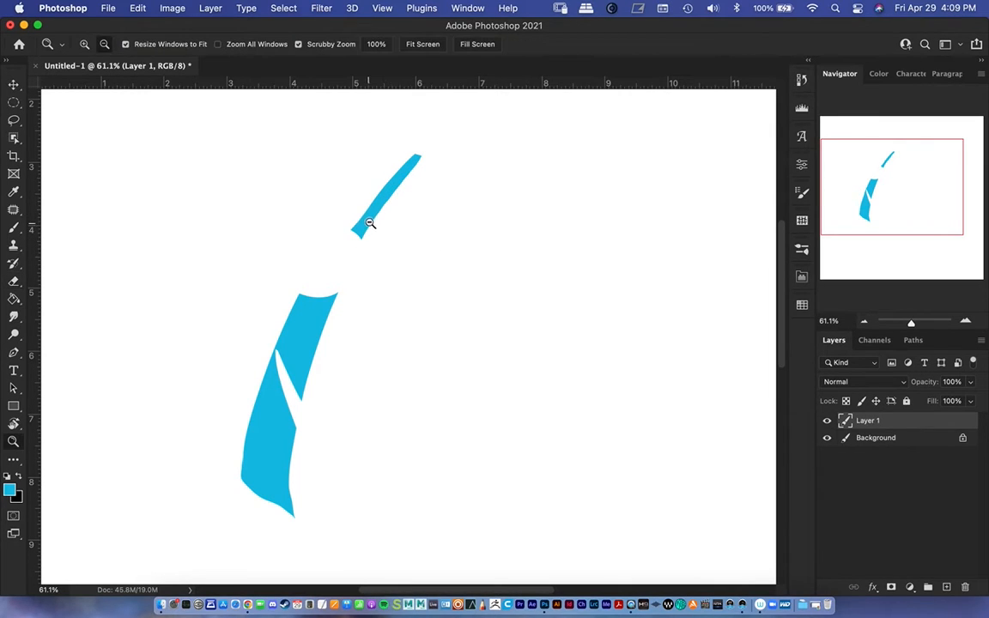
{"action": "mouse_move", "coordinate": [365, 222]}
{"action": "left_mouse_down"}
{"action": "mouse_move", "coordinate": [439, 183]}
{"action": "mouse_move", "coordinate": [356, 313]}
{"action": "left_mouse_up"}
{"action": "key", "text": "e"}
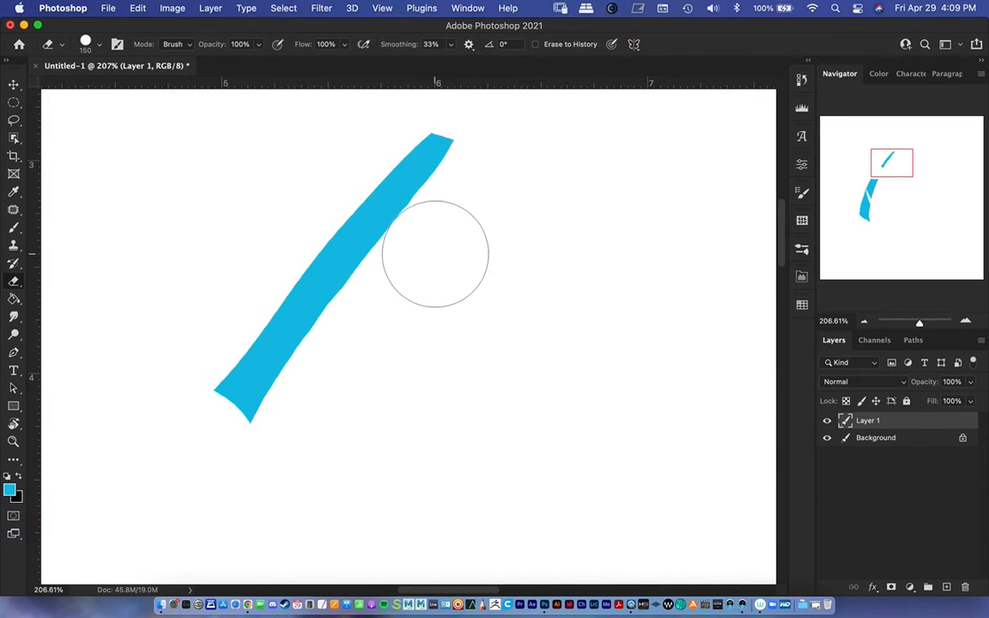
{"action": "key", "text": "z"}
{"action": "left_click_drag", "start_coordinate": [410, 256], "coordinate": [346, 302]}
{"action": "key", "text": "space"}
{"action": "mouse_move", "coordinate": [336, 374]}
{"action": "left_mouse_down"}
{"action": "mouse_move", "coordinate": [373, 221]}
{"action": "mouse_move", "coordinate": [351, 269]}
{"action": "mouse_move", "coordinate": [369, 260]}
{"action": "left_mouse_up"}
{"action": "key", "text": "super+space"}
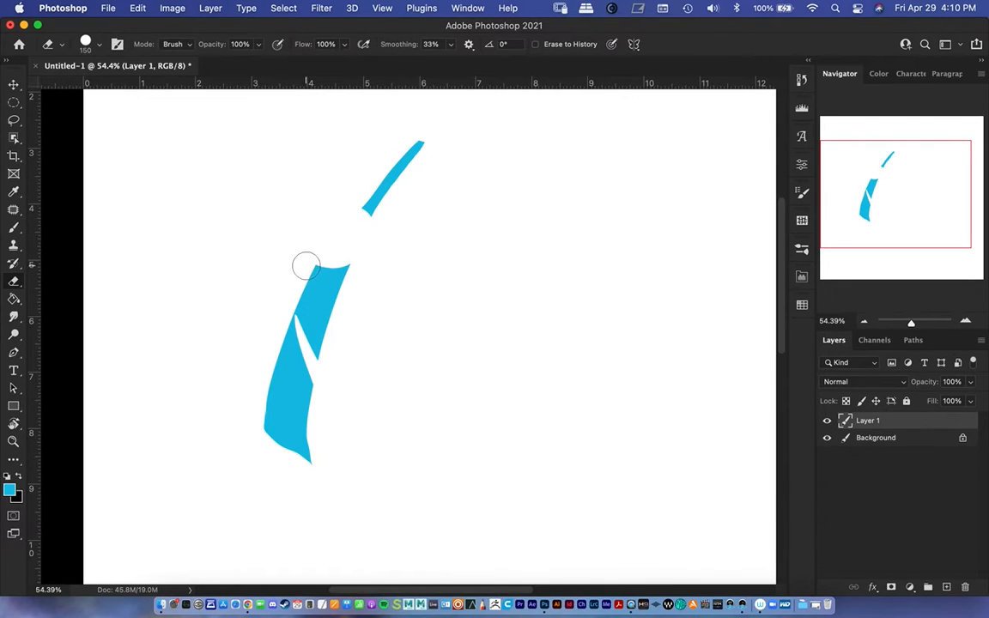
Step: Activate the Pen tool and review its drawing modes, keeping it set to Path
{"action": "key", "text": "p"}
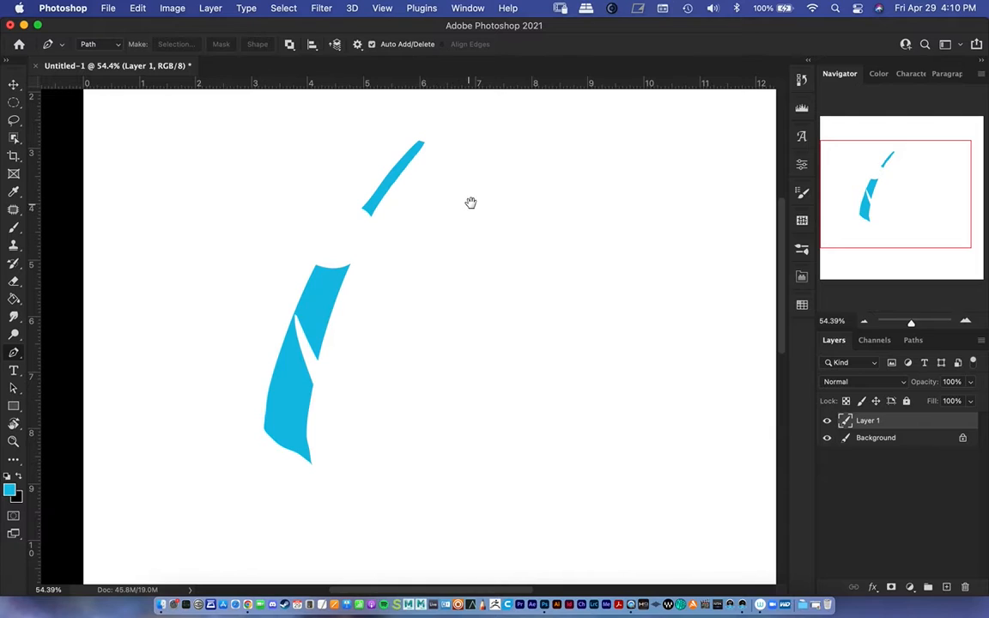
{"action": "left_click_drag", "start_coordinate": [470, 202], "coordinate": [359, 220]}
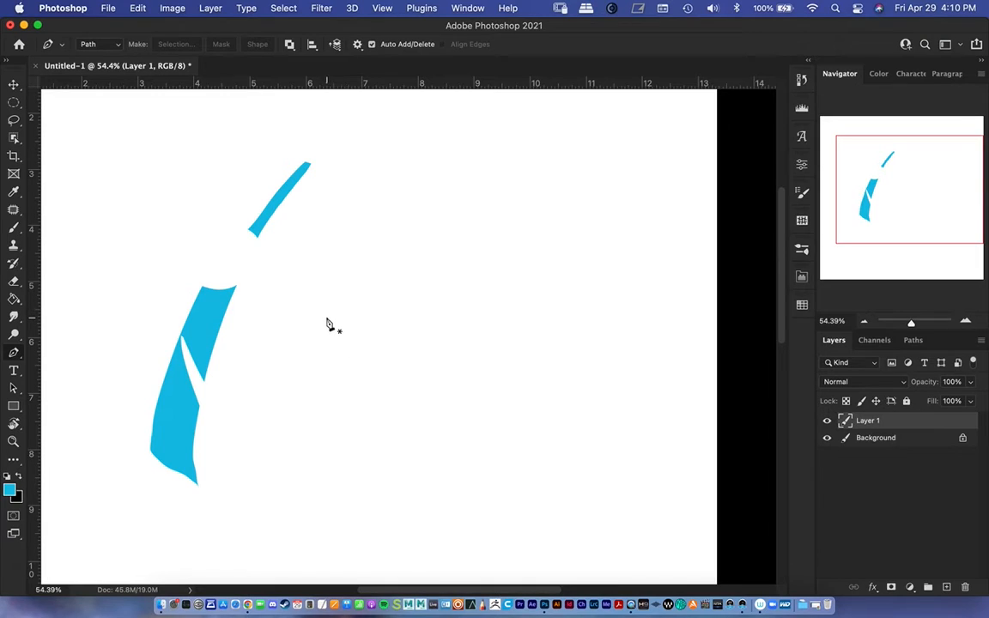
{"action": "left_click", "coordinate": [112, 46]}
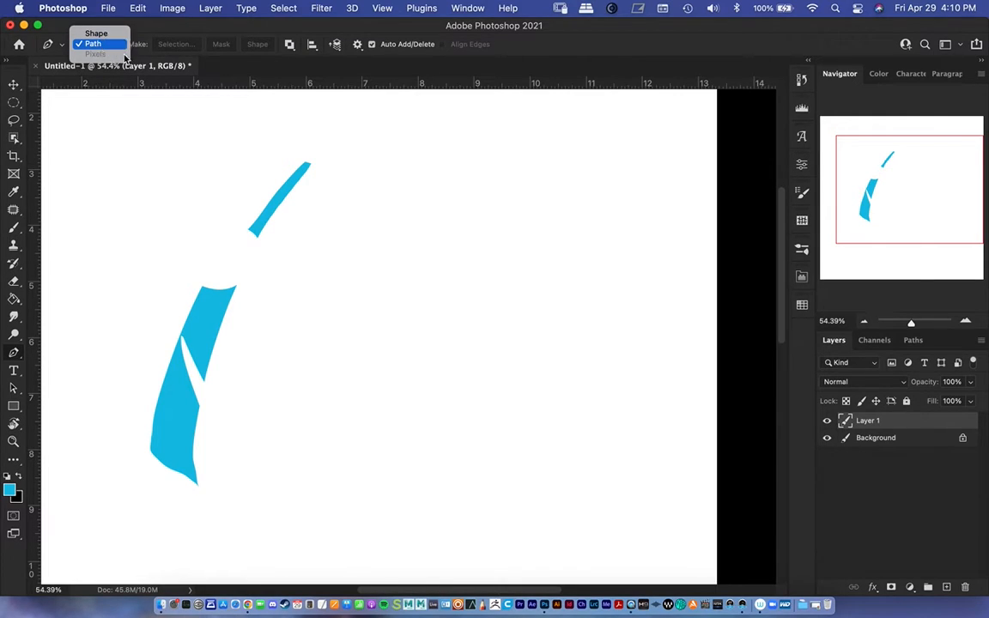
{"action": "left_click", "coordinate": [116, 47]}
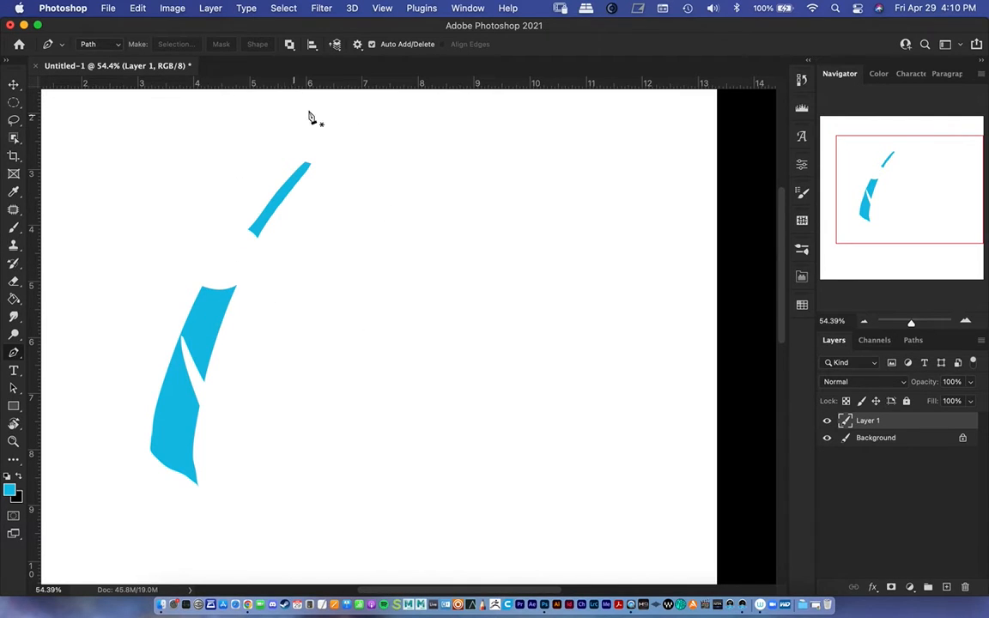
{"action": "left_click", "coordinate": [110, 44]}
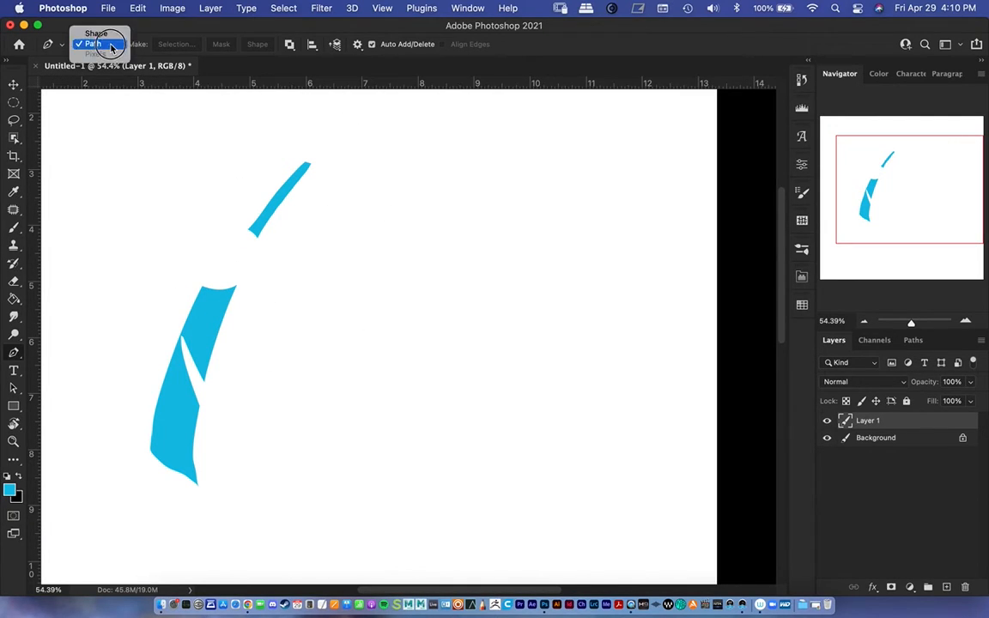
{"action": "left_click", "coordinate": [102, 44]}
Step: Draw a rectangle shape about 1067 × 625 px in the blank area beside the blue pieces
{"action": "left_click", "coordinate": [15, 409]}
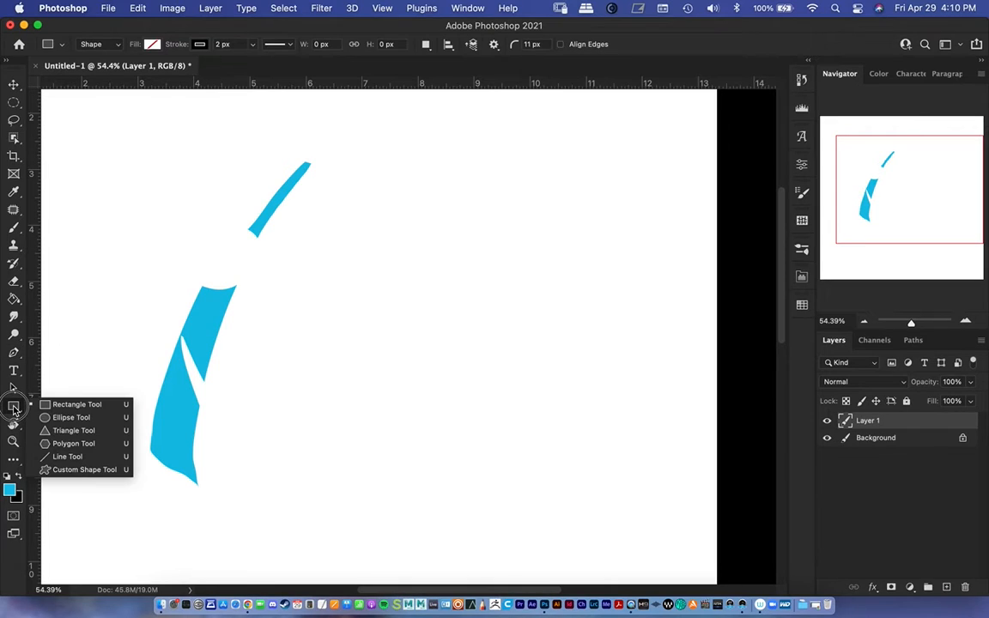
{"action": "left_click", "coordinate": [75, 404]}
{"action": "left_click_drag", "start_coordinate": [394, 181], "coordinate": [592, 297]}
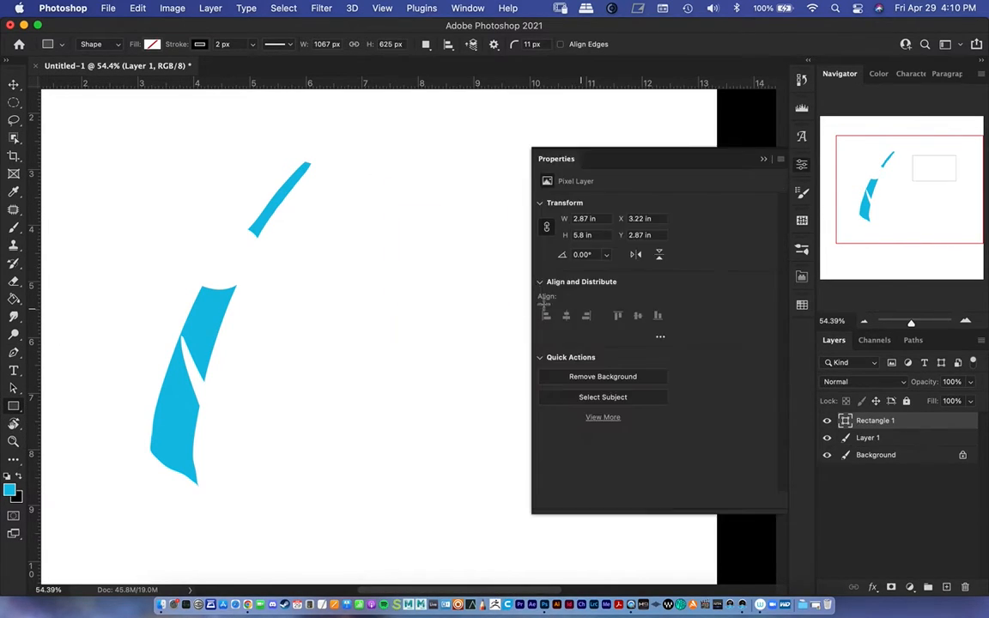
Step: Fill the rectangle shape with red from the recently used colors and collapse its properties
{"action": "left_click", "coordinate": [581, 301]}
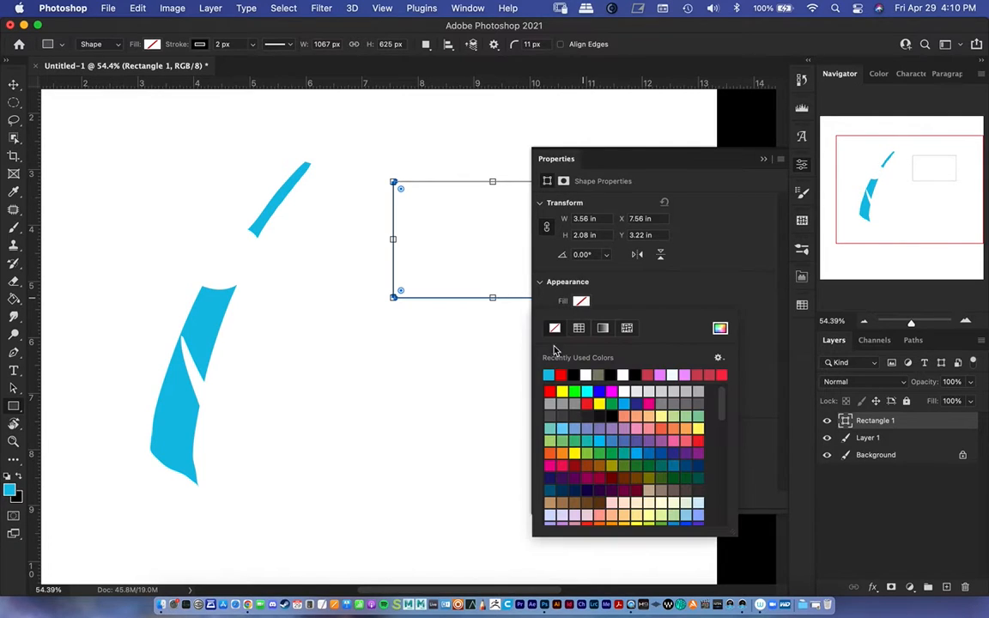
{"action": "left_click", "coordinate": [562, 374]}
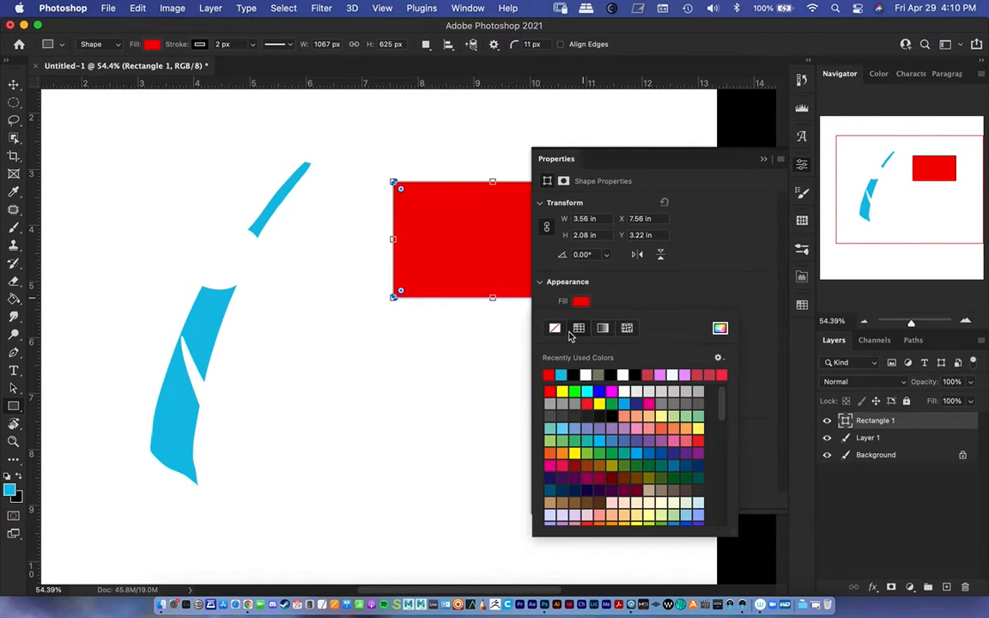
{"action": "left_click", "coordinate": [762, 160]}
{"action": "left_click", "coordinate": [762, 160]}
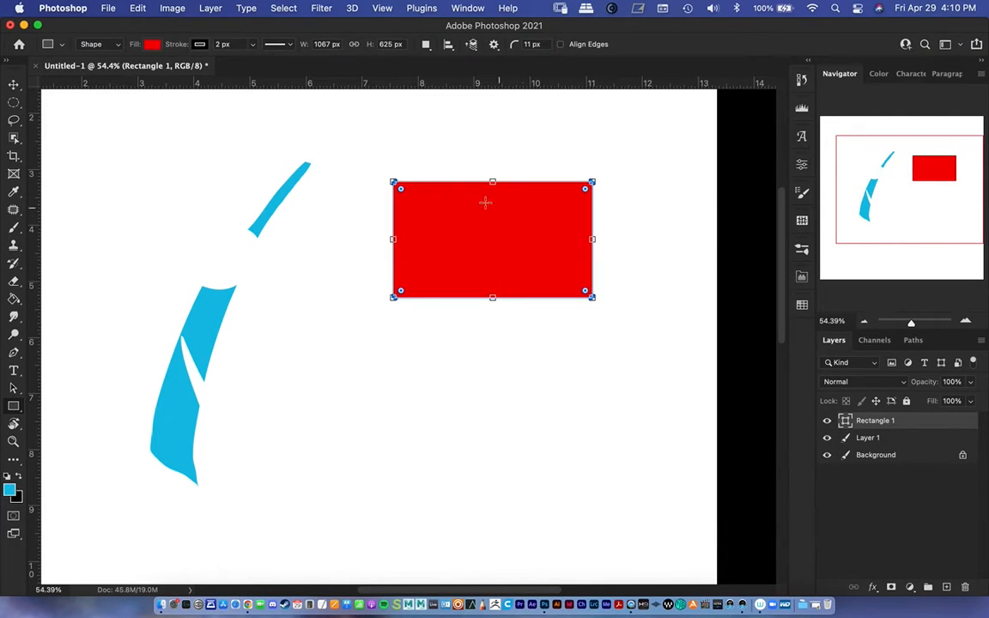
Step: Delete the Rectangle 1 layer and set the shape tool's drawing mode to Path
{"action": "left_click", "coordinate": [966, 589]}
{"action": "left_click", "coordinate": [525, 226]}
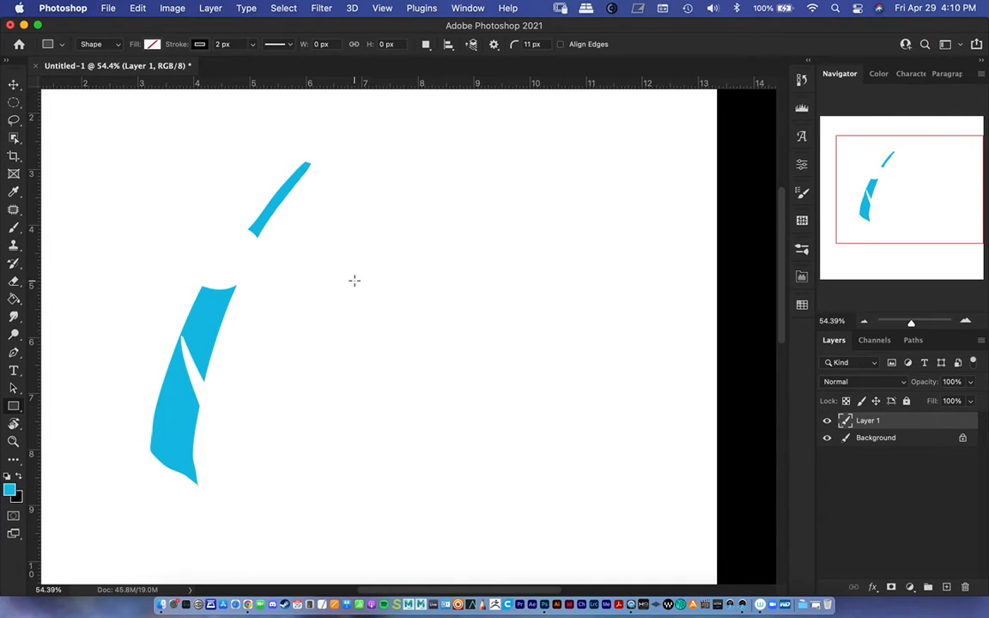
{"action": "left_click", "coordinate": [109, 49]}
{"action": "left_click", "coordinate": [94, 54]}
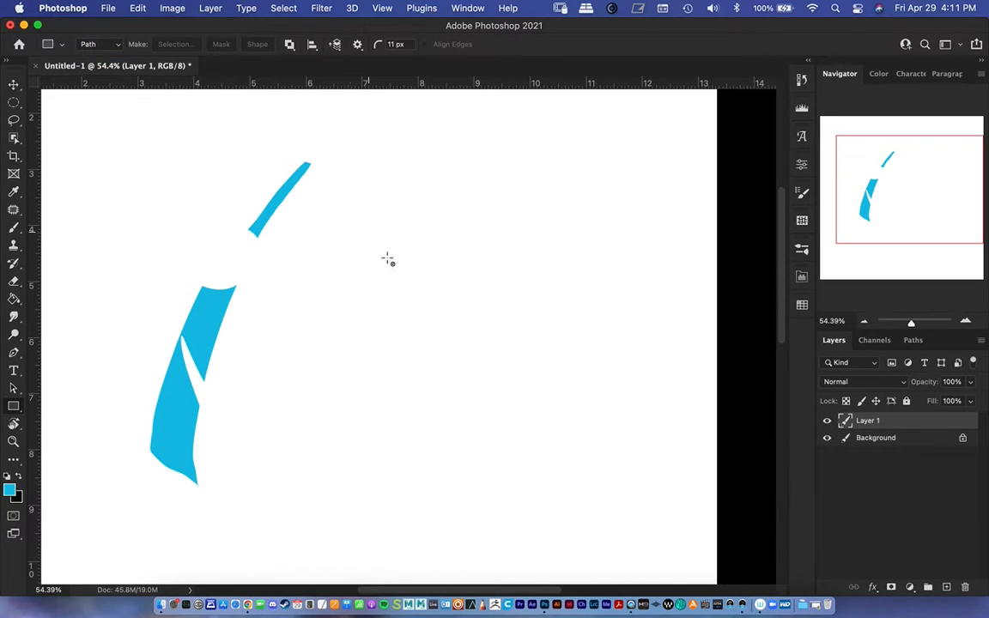
Step: Start a Pen path beside the blue pieces with a curve rising to a rounded first crest, and raise the crest anchor
{"action": "key", "text": "p"}
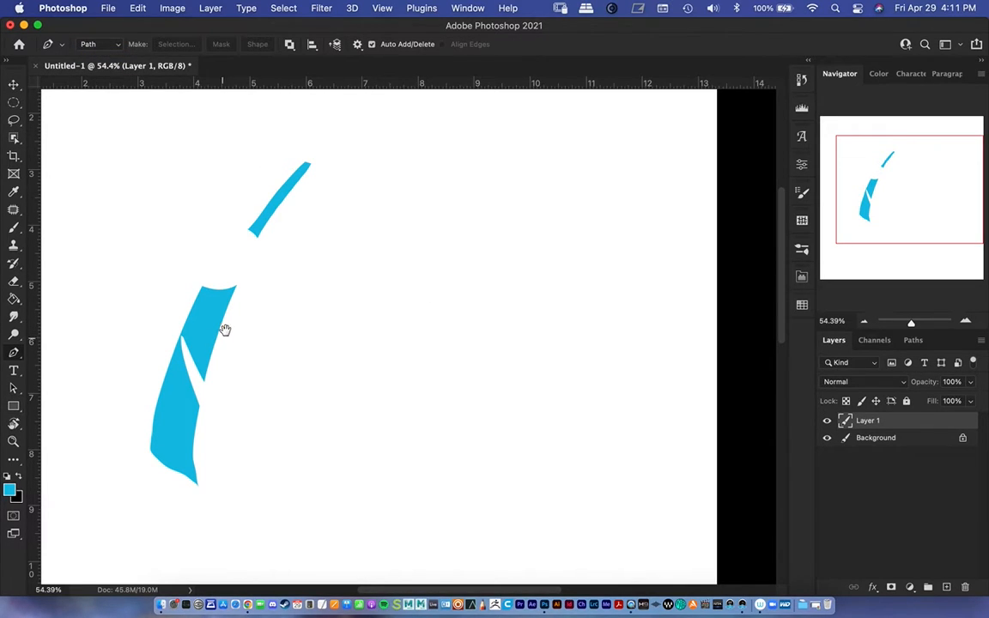
{"action": "left_click_drag", "start_coordinate": [224, 332], "coordinate": [250, 320]}
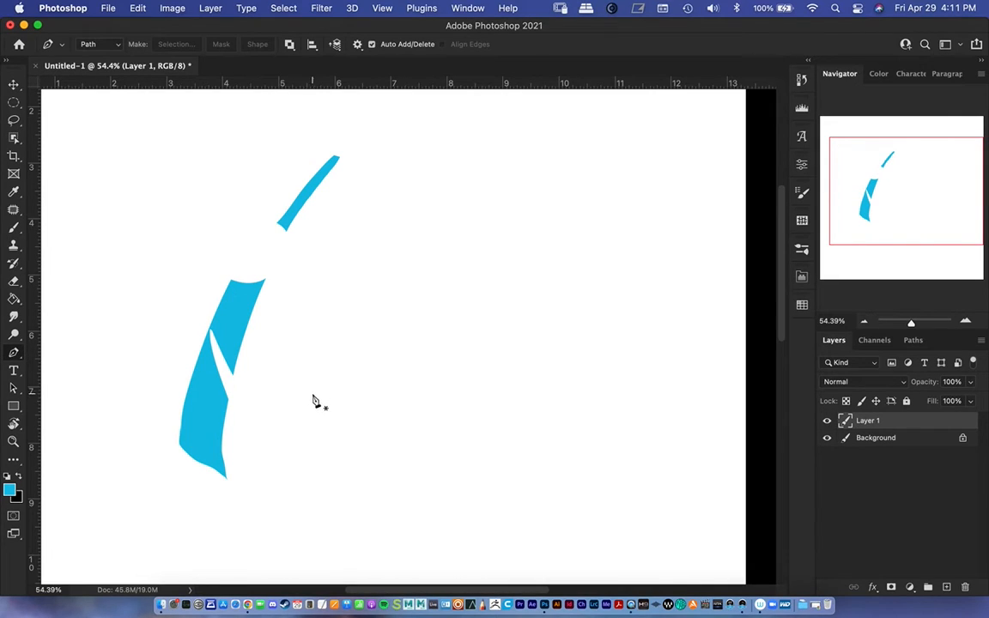
{"action": "left_click_drag", "start_coordinate": [311, 398], "coordinate": [311, 343]}
{"action": "left_click_drag", "start_coordinate": [352, 246], "coordinate": [397, 214]}
{"action": "mouse_move", "coordinate": [368, 247]}
{"action": "left_mouse_down"}
{"action": "mouse_move", "coordinate": [382, 266]}
{"action": "mouse_move", "coordinate": [454, 218]}
{"action": "mouse_move", "coordinate": [434, 262]}
{"action": "mouse_move", "coordinate": [418, 183]}
{"action": "mouse_move", "coordinate": [375, 208]}
{"action": "mouse_move", "coordinate": [409, 234]}
{"action": "mouse_move", "coordinate": [386, 287]}
{"action": "mouse_move", "coordinate": [374, 246]}
{"action": "left_mouse_up"}
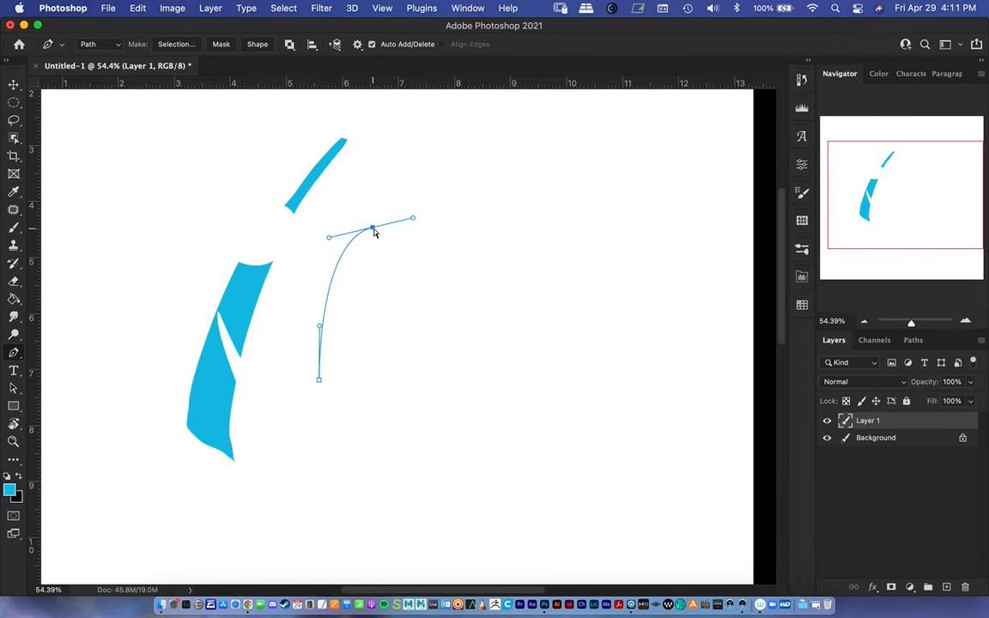
{"action": "left_click_drag", "start_coordinate": [374, 231], "coordinate": [376, 191]}
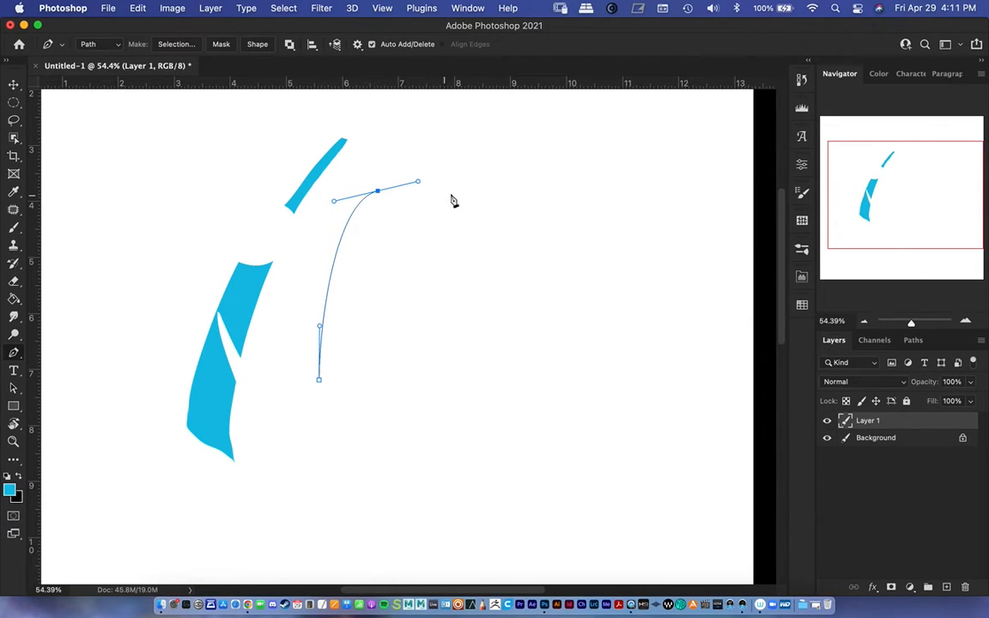
Step: Extend the path from the first crest through a smooth dip to a second crest, repositioning the dip's anchor
{"action": "left_click", "coordinate": [493, 179]}
{"action": "left_click_drag", "start_coordinate": [496, 184], "coordinate": [523, 237]}
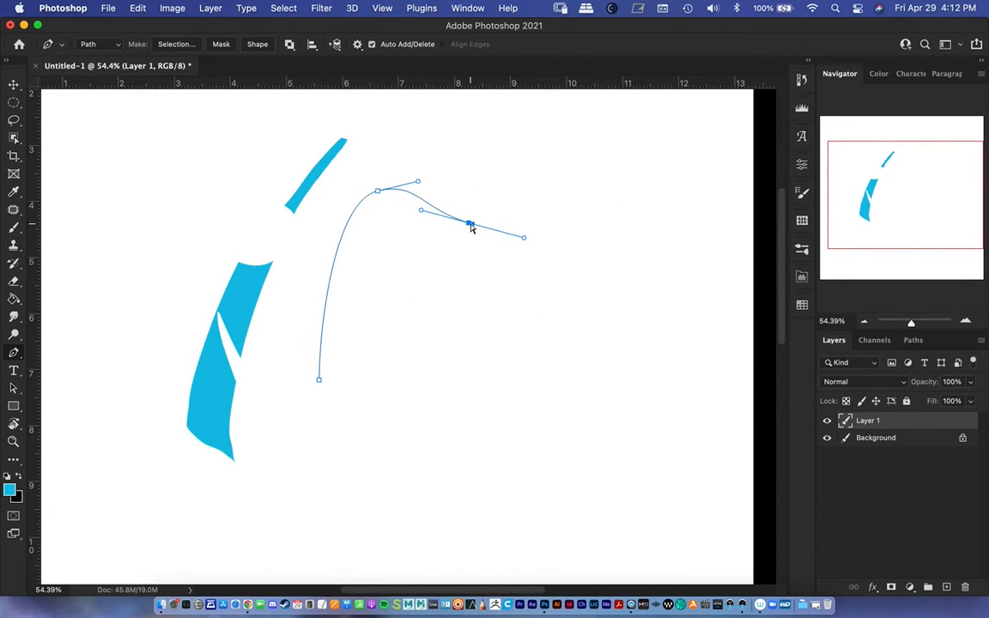
{"action": "left_click_drag", "start_coordinate": [470, 224], "coordinate": [444, 228]}
{"action": "left_click_drag", "start_coordinate": [541, 192], "coordinate": [566, 192]}
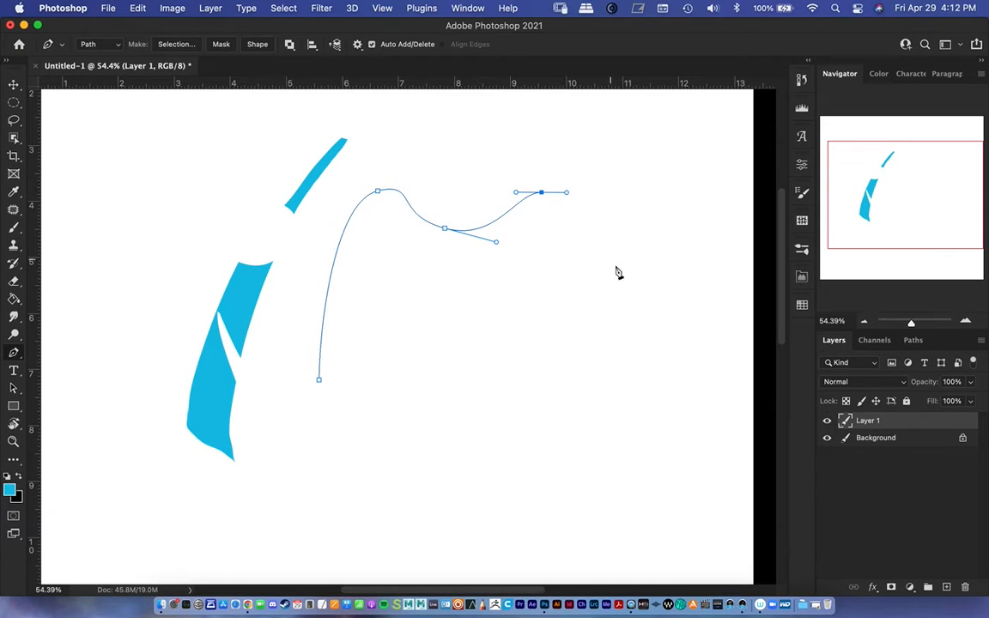
Step: Continue the path from the second crest along a nearly straight edge and cap its far end with a short vertical segment
{"action": "left_click", "coordinate": [673, 222]}
{"action": "key", "text": "super+z"}
{"action": "left_click", "coordinate": [690, 210]}
{"action": "left_click", "coordinate": [691, 224]}
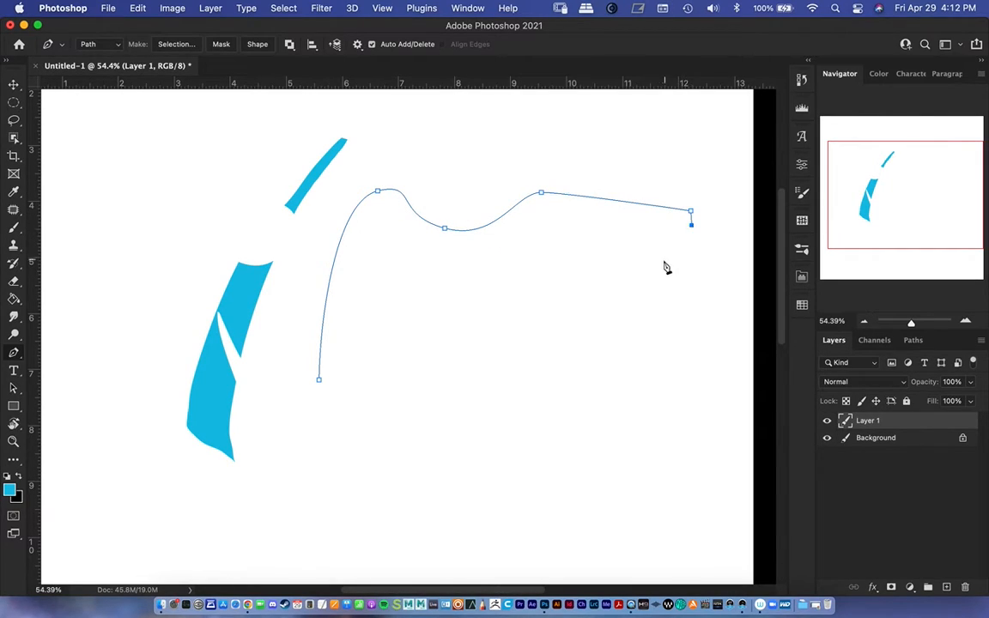
Step: Curve the path back to an anchor below the second crest and smooth the first crest by adjusting its direction handle
{"action": "left_click_drag", "start_coordinate": [542, 223], "coordinate": [497, 247]}
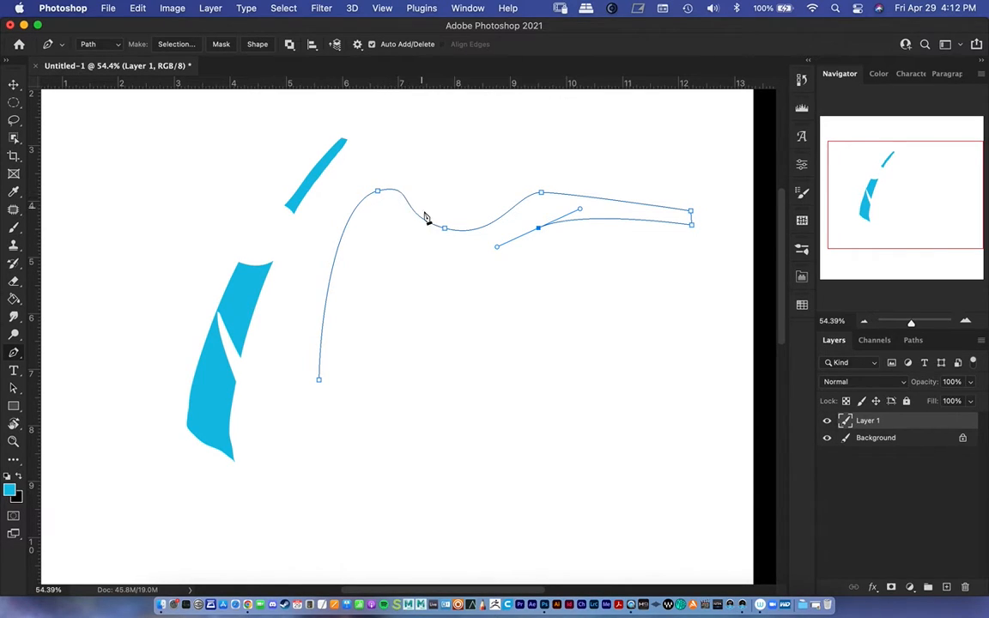
{"action": "left_click", "coordinate": [378, 190], "text": "super"}
{"action": "left_click_drag", "start_coordinate": [378, 191], "coordinate": [398, 195]}
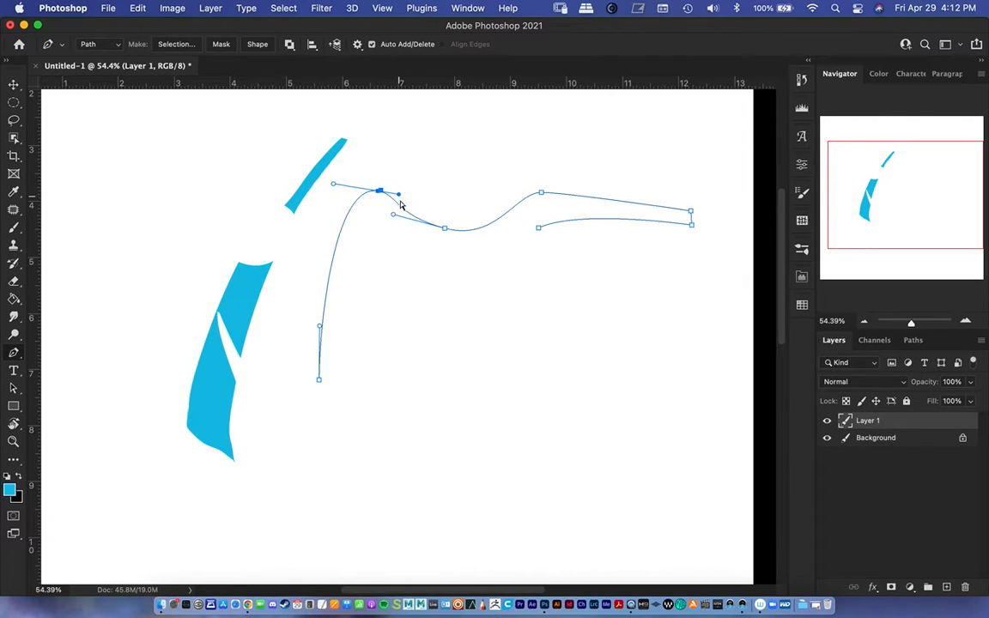
Step: Complete the path's lower contour and inner vertical side, and close the outline at its starting anchor
{"action": "left_click_drag", "start_coordinate": [446, 261], "coordinate": [375, 284]}
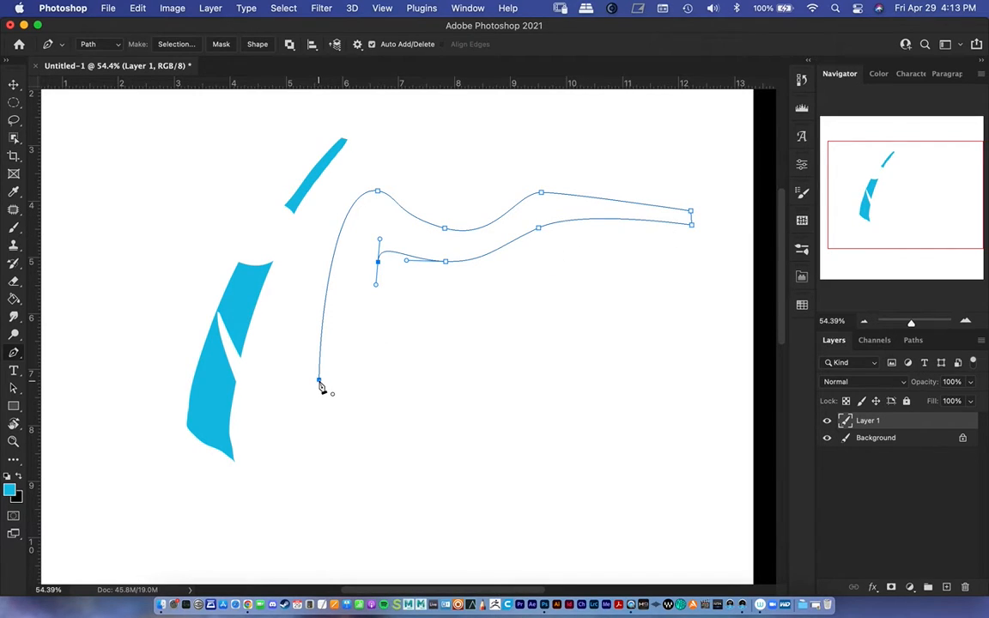
{"action": "left_click", "coordinate": [378, 401]}
{"action": "left_click", "coordinate": [319, 381]}
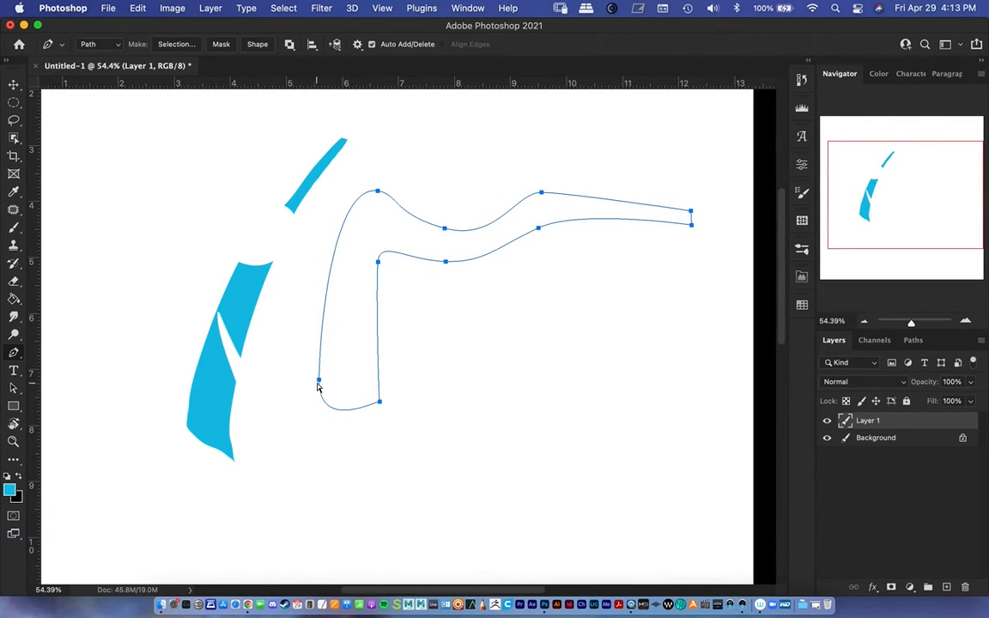
Step: Shift the whole closed path slightly up and left, and undo the removal of its lower-left anchor
{"action": "left_click_drag", "start_coordinate": [317, 385], "coordinate": [315, 377]}
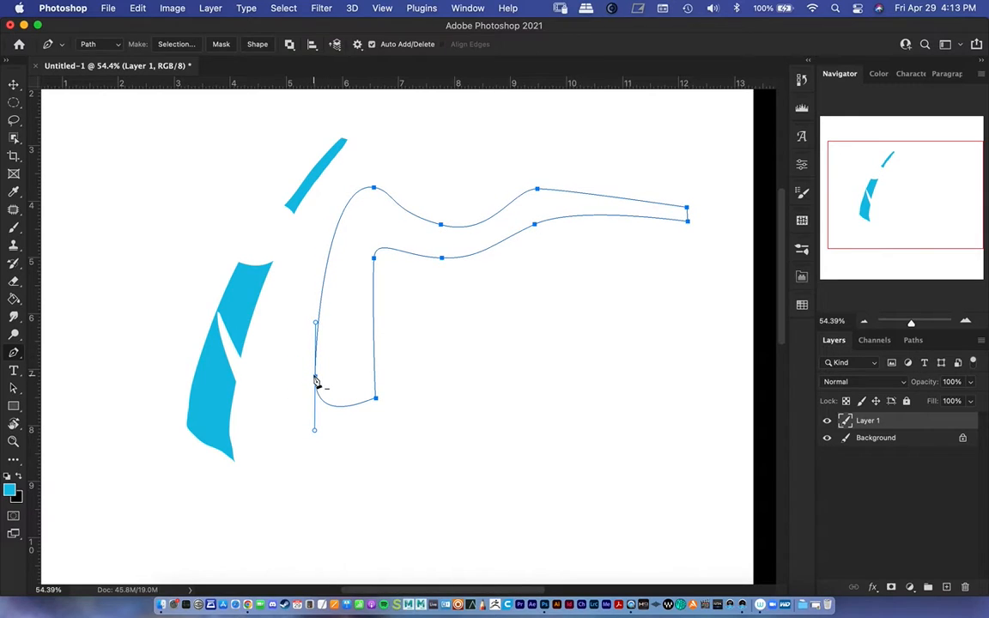
{"action": "left_click", "coordinate": [316, 382]}
{"action": "key", "text": "super+z"}
Step: Try a freehand stroke over the path's first crest with the Freeform Pen tool and undo it
{"action": "left_click", "coordinate": [15, 355]}
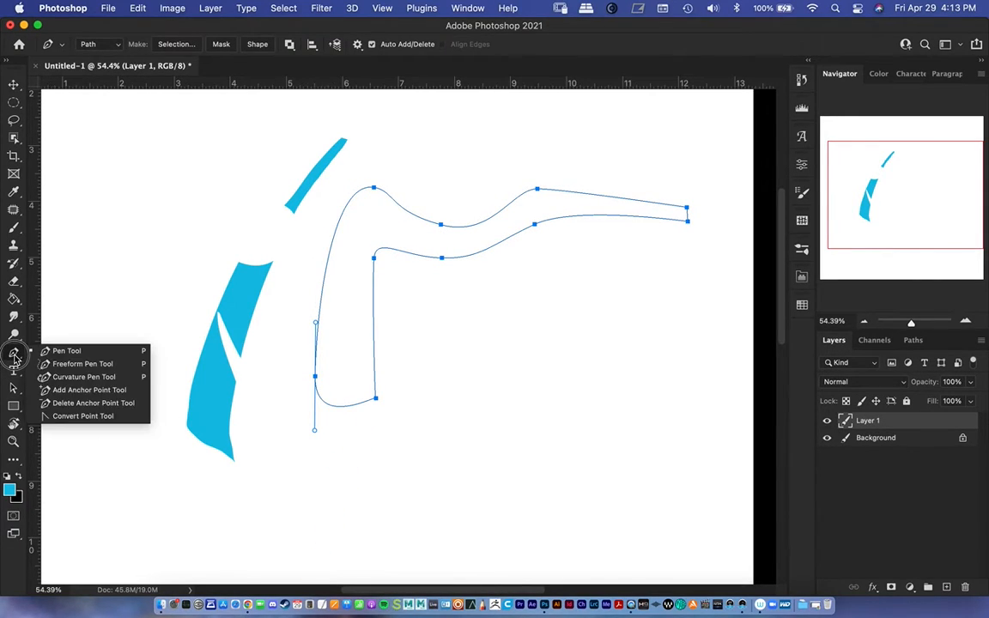
{"action": "left_click", "coordinate": [73, 366]}
{"action": "left_click_drag", "start_coordinate": [382, 188], "coordinate": [347, 214]}
{"action": "key", "text": "super+z"}
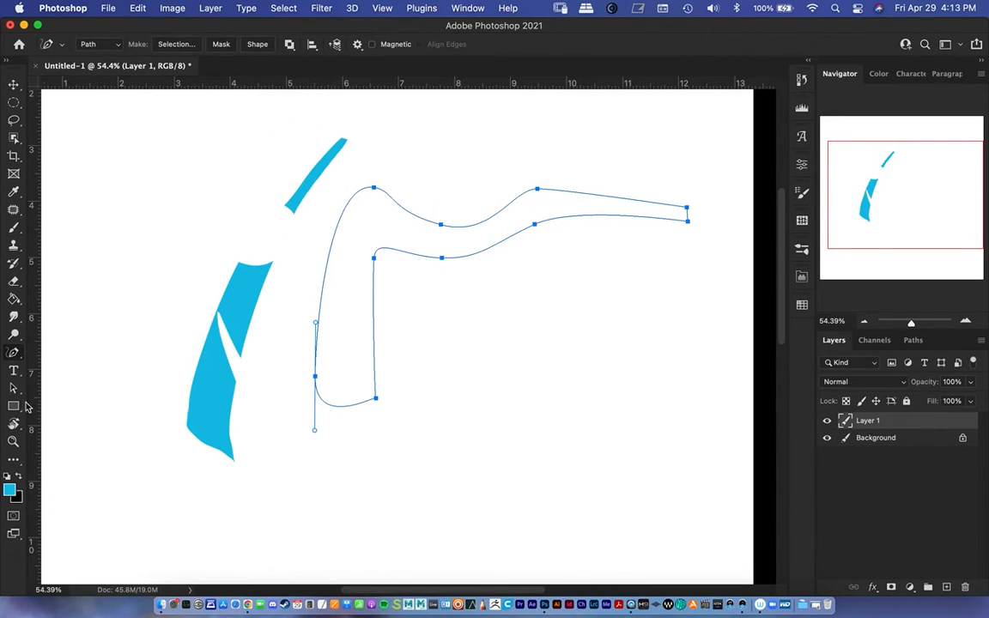
Step: Add an anchor point midway along the path's outer left side and move it inward to bend the curve
{"action": "left_click", "coordinate": [15, 355]}
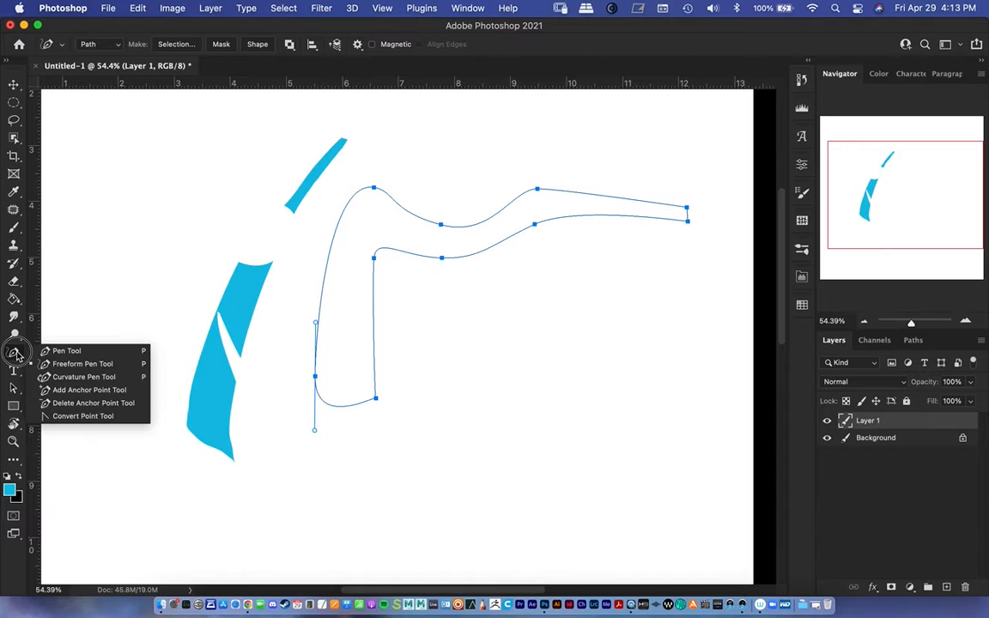
{"action": "left_click", "coordinate": [79, 390]}
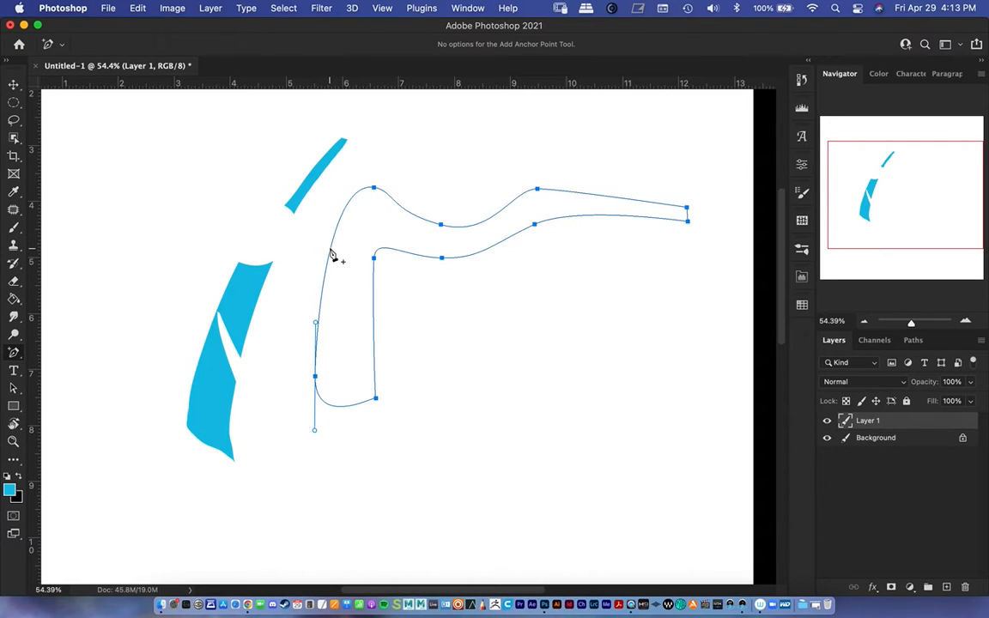
{"action": "left_click", "coordinate": [330, 249]}
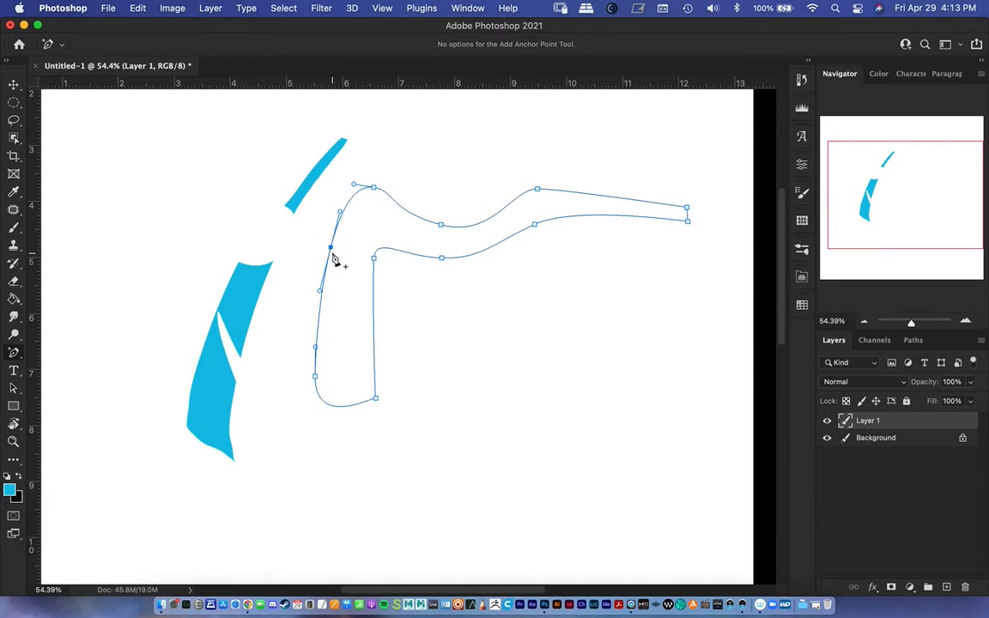
{"action": "mouse_move", "coordinate": [333, 254]}
{"action": "left_mouse_down"}
{"action": "mouse_move", "coordinate": [286, 229]}
{"action": "mouse_move", "coordinate": [347, 264]}
{"action": "left_mouse_up"}
Step: Delete the added anchor from the path's outer left side and move the first crest's anchor to the left
{"action": "left_click", "coordinate": [14, 352]}
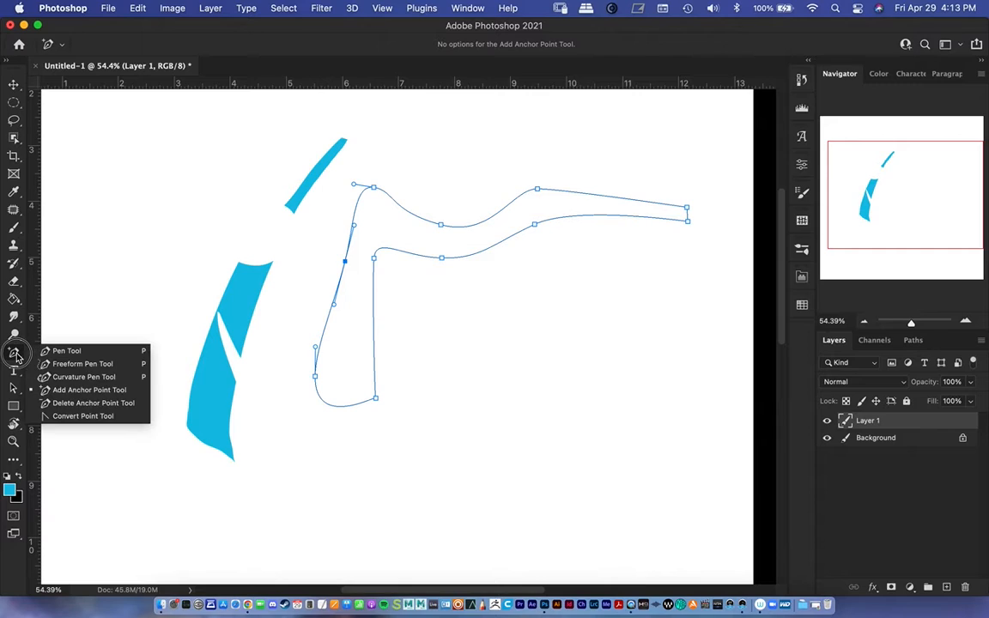
{"action": "left_click", "coordinate": [65, 403]}
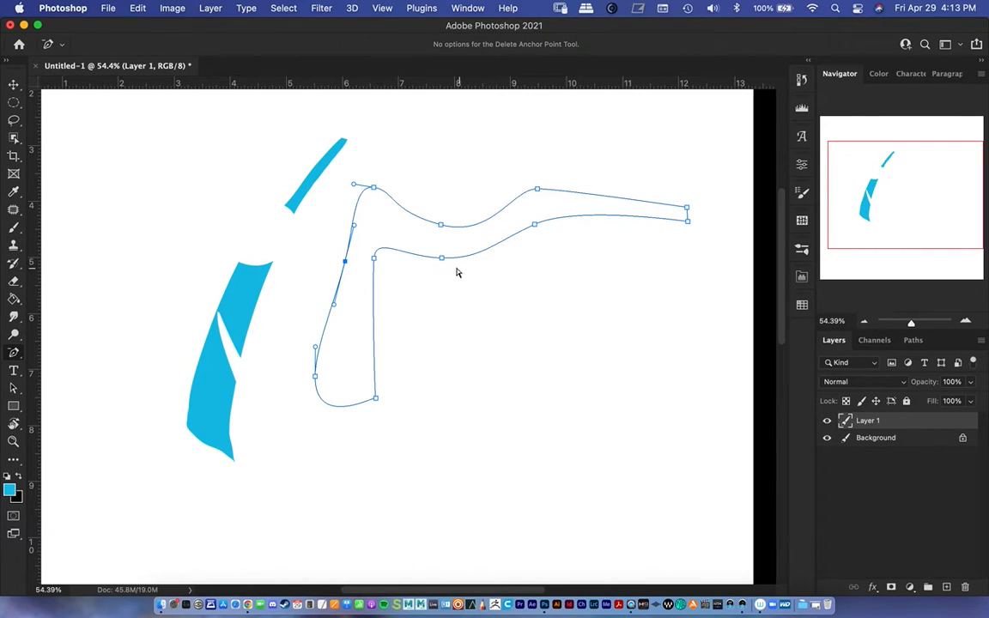
{"action": "left_click", "coordinate": [344, 263]}
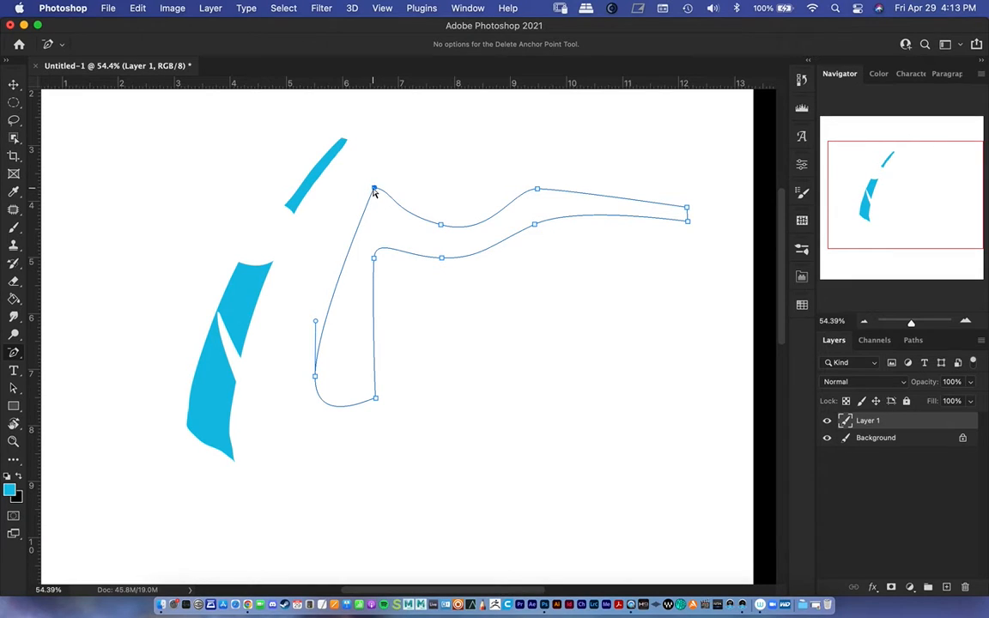
{"action": "left_click_drag", "start_coordinate": [374, 192], "coordinate": [363, 195]}
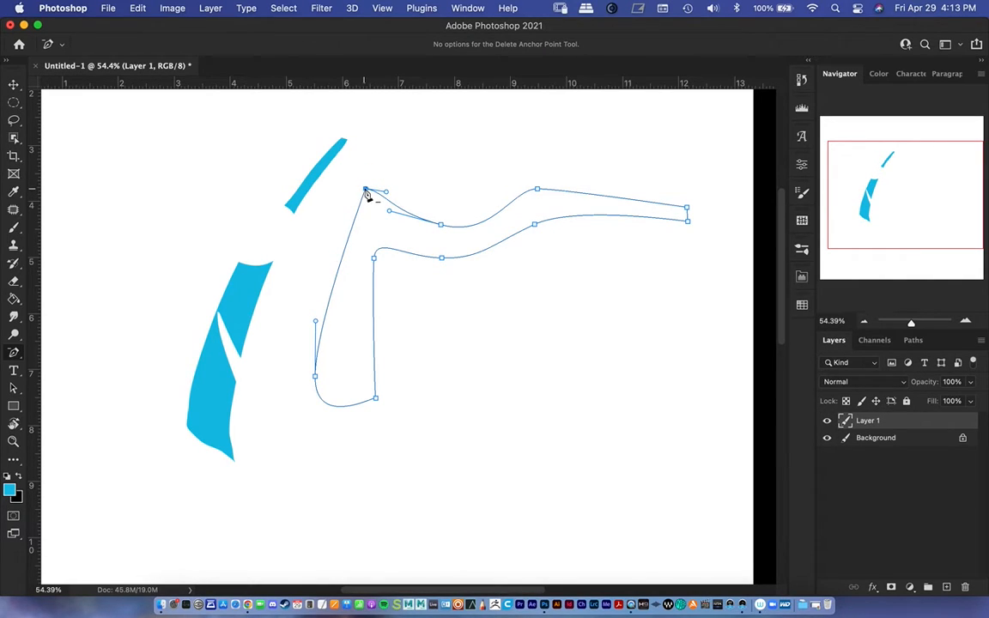
{"action": "left_click_drag", "start_coordinate": [365, 190], "coordinate": [331, 197]}
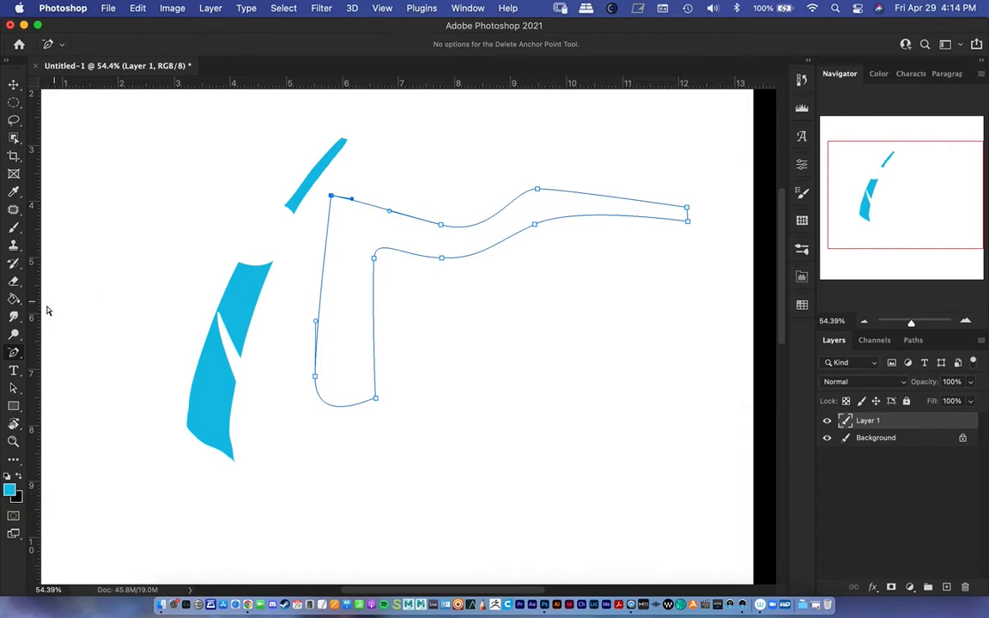
Step: Convert the path's upper-left corner anchor into a smooth point with the Convert Point tool, rounding that corner
{"action": "left_click_drag", "start_coordinate": [14, 354], "coordinate": [78, 418]}
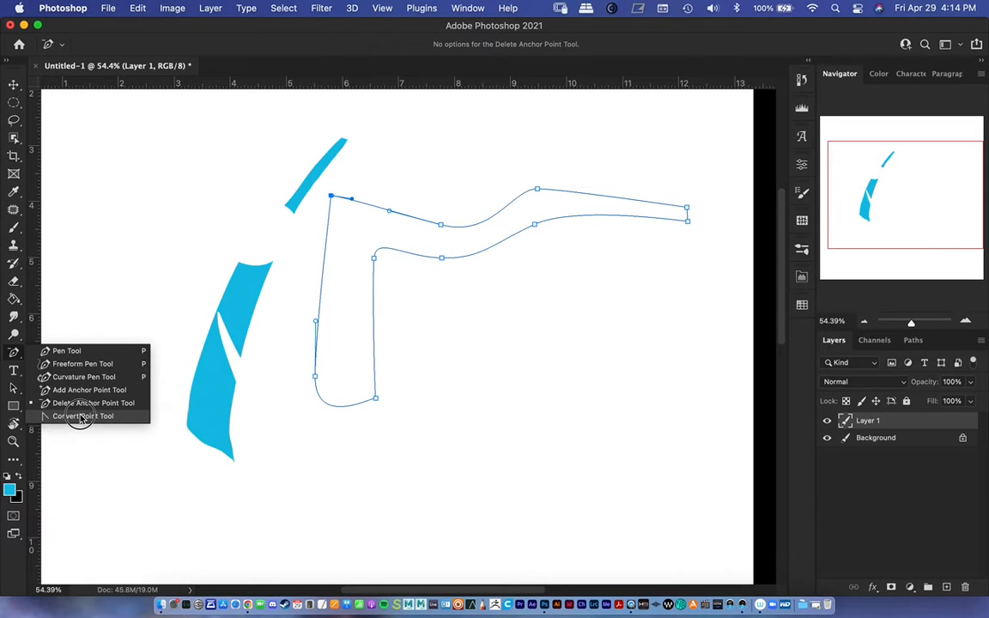
{"action": "left_click", "coordinate": [80, 416]}
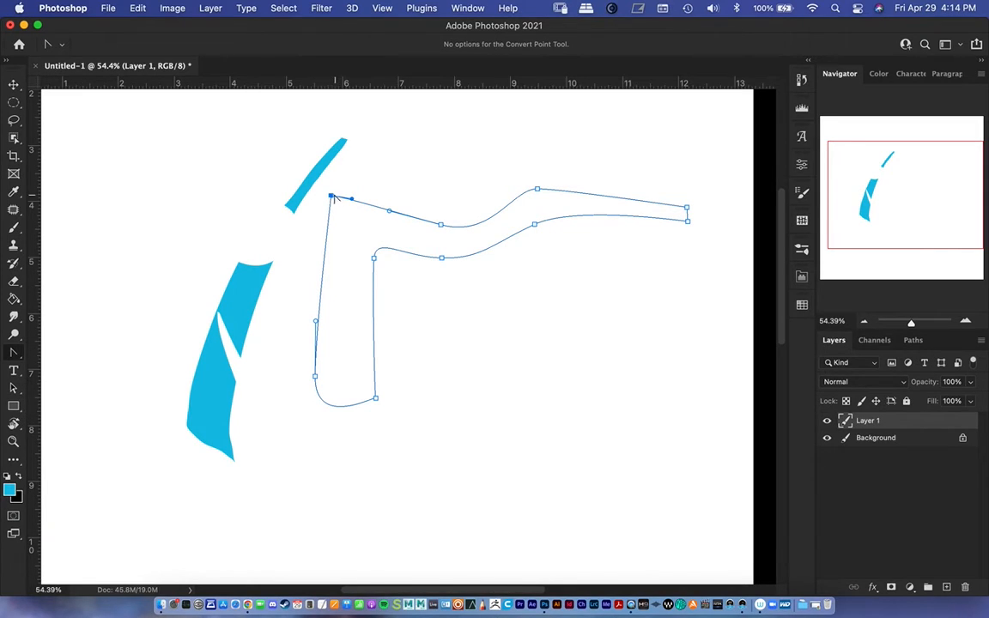
{"action": "mouse_move", "coordinate": [332, 197]}
{"action": "left_mouse_down"}
{"action": "mouse_move", "coordinate": [357, 175]}
{"action": "mouse_move", "coordinate": [322, 220]}
{"action": "mouse_move", "coordinate": [320, 205]}
{"action": "mouse_move", "coordinate": [334, 224]}
{"action": "mouse_move", "coordinate": [329, 204]}
{"action": "left_mouse_up"}
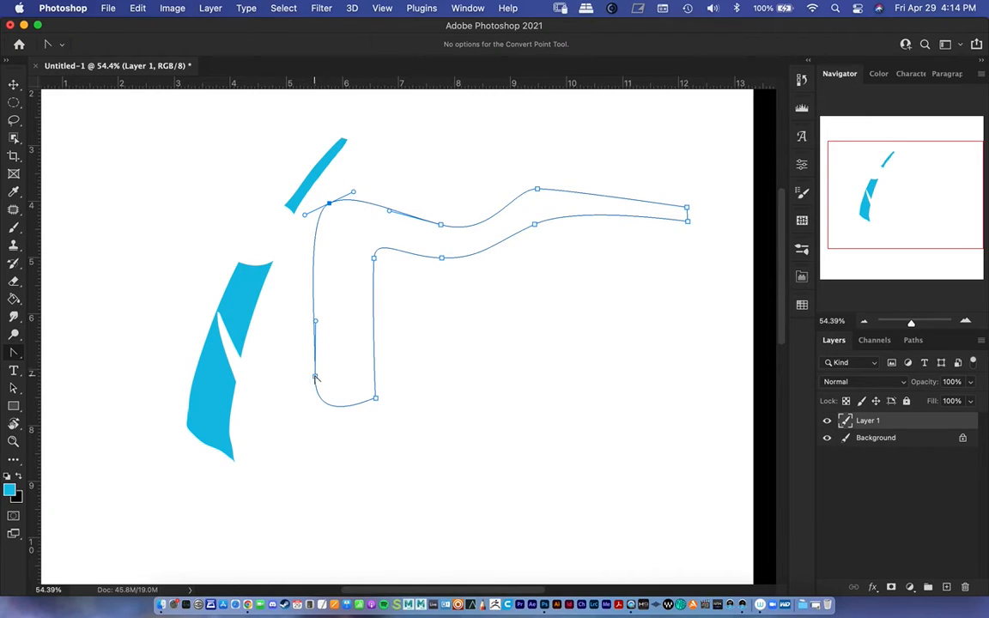
Step: Convert the path's two lower anchors to corner points, making the bottom edge between them straight
{"action": "left_click", "coordinate": [315, 378]}
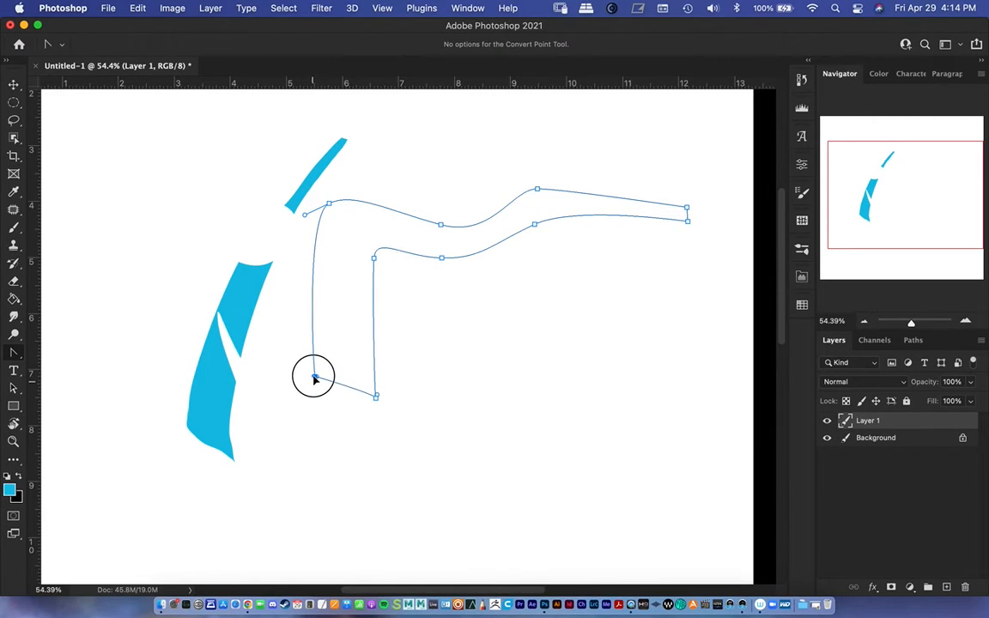
{"action": "key", "text": "super+z"}
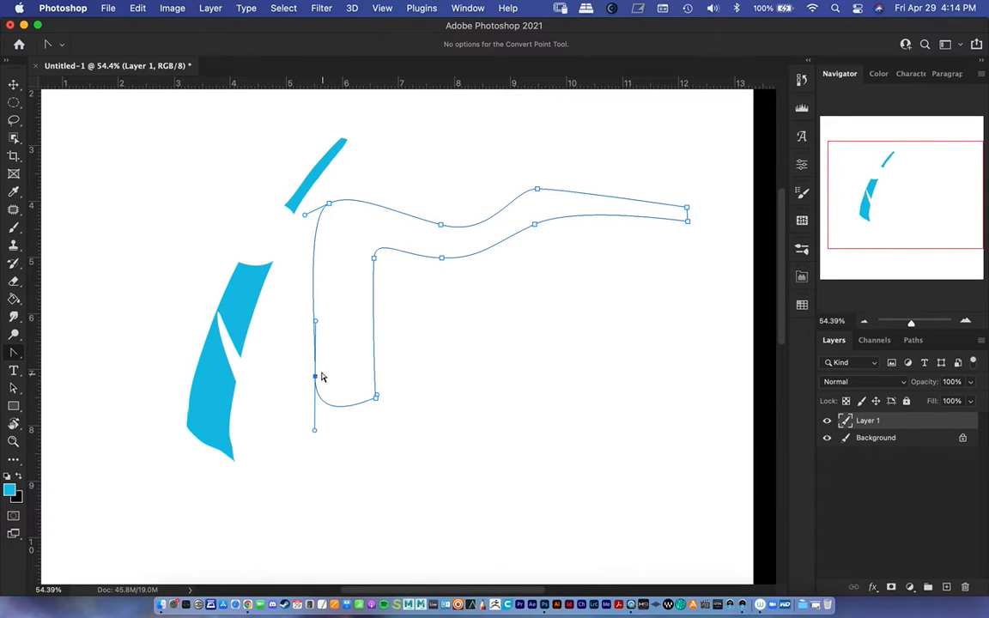
{"action": "right_click", "coordinate": [13, 352]}
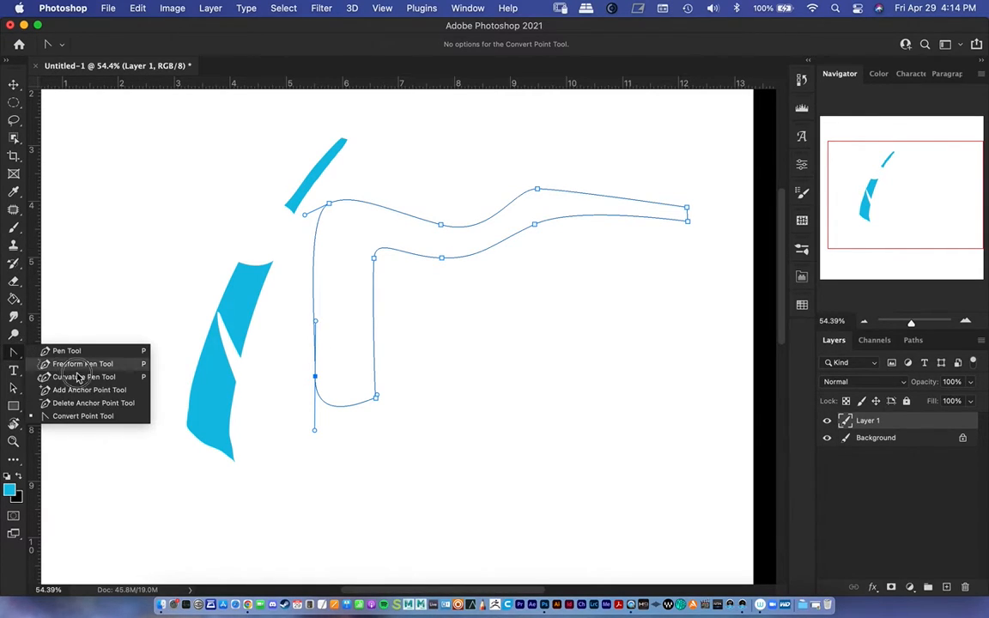
{"action": "left_click", "coordinate": [84, 417]}
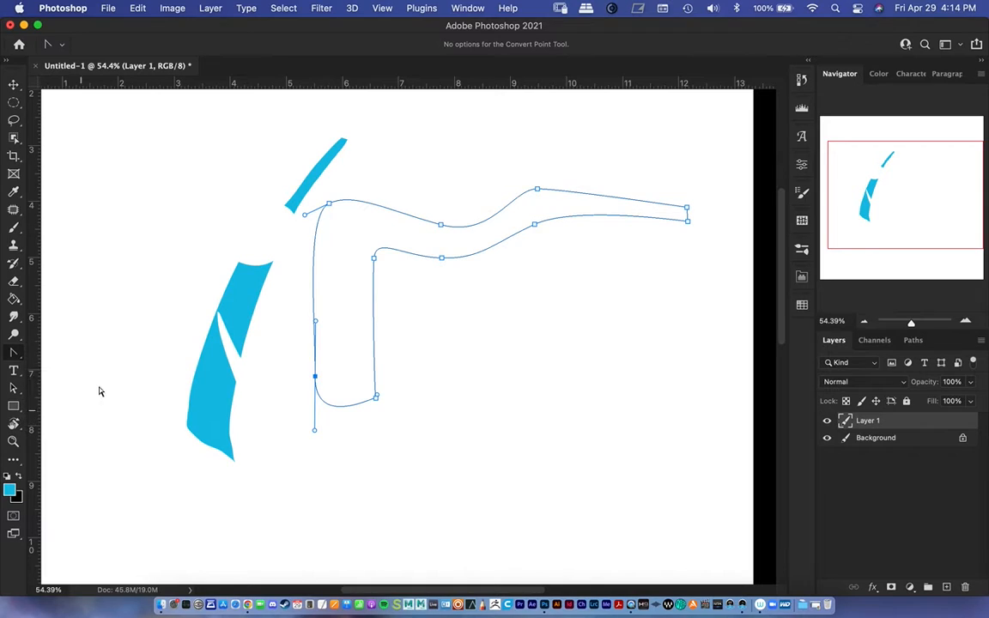
{"action": "left_click", "coordinate": [374, 398]}
{"action": "left_click", "coordinate": [314, 378]}
{"action": "left_click", "coordinate": [376, 399]}
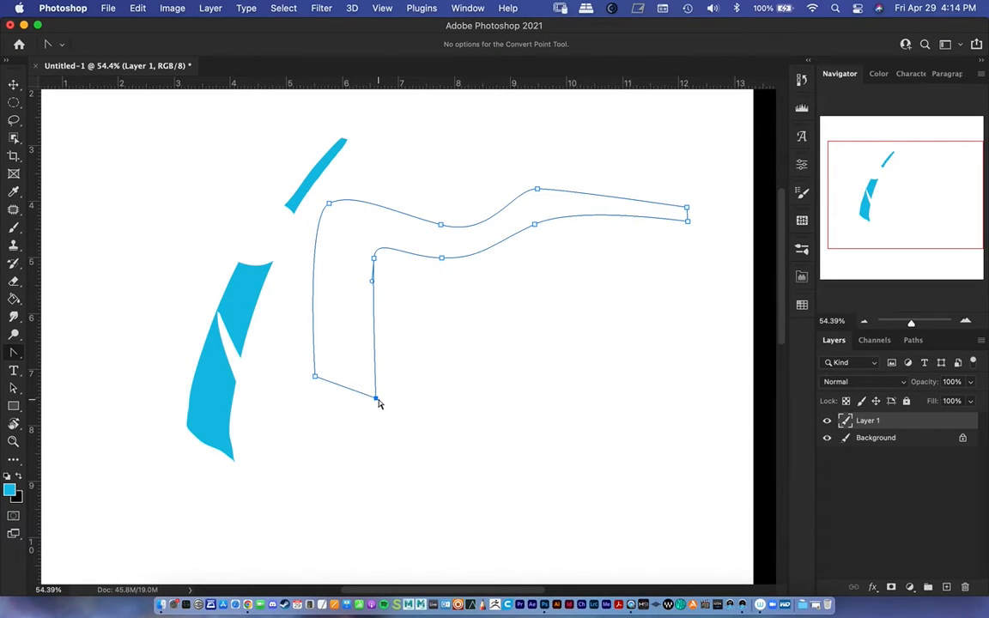
Step: Move the path's lower-right anchor up to level the bottom edge and pull smooth handles from the upper dip's anchor
{"action": "left_click_drag", "start_coordinate": [375, 398], "coordinate": [375, 379]}
{"action": "left_click_drag", "start_coordinate": [440, 225], "coordinate": [479, 225]}
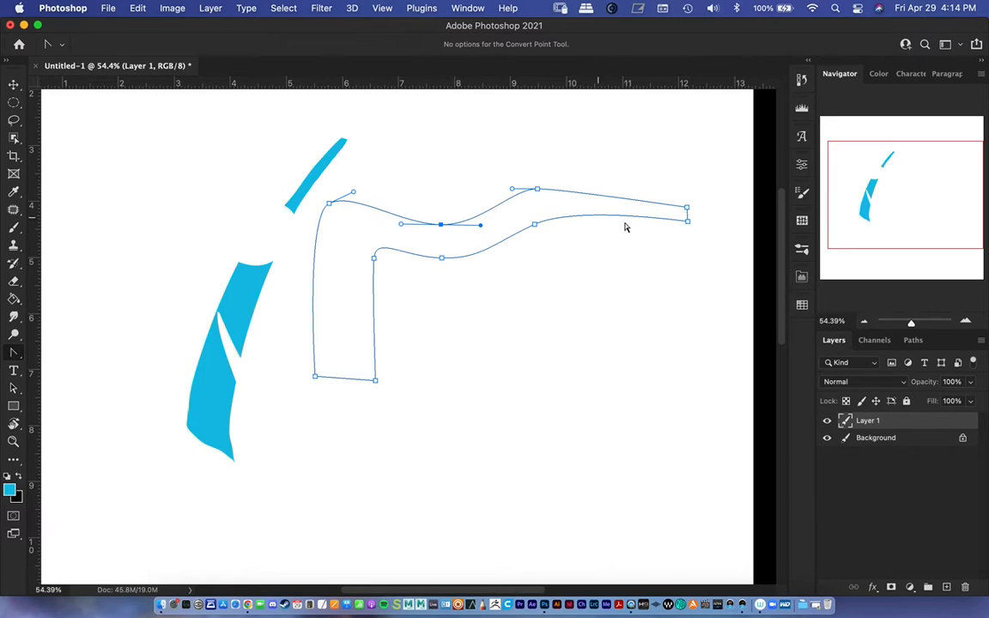
Step: Convert the underside anchor below the second crest to a corner point and back to a smooth point with the Convert Point tool
{"action": "left_click", "coordinate": [687, 222]}
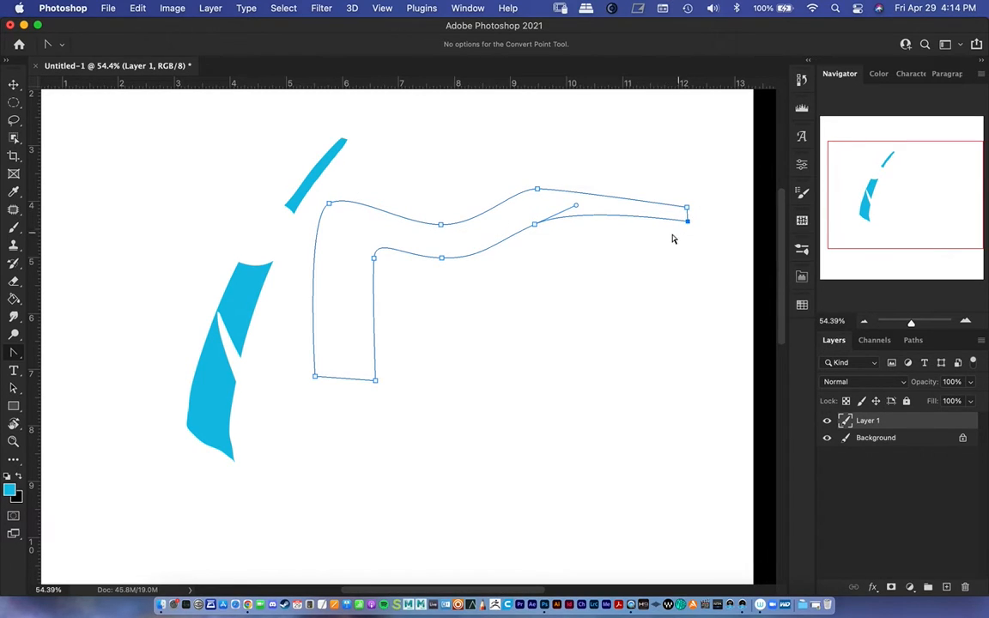
{"action": "left_click", "coordinate": [535, 225]}
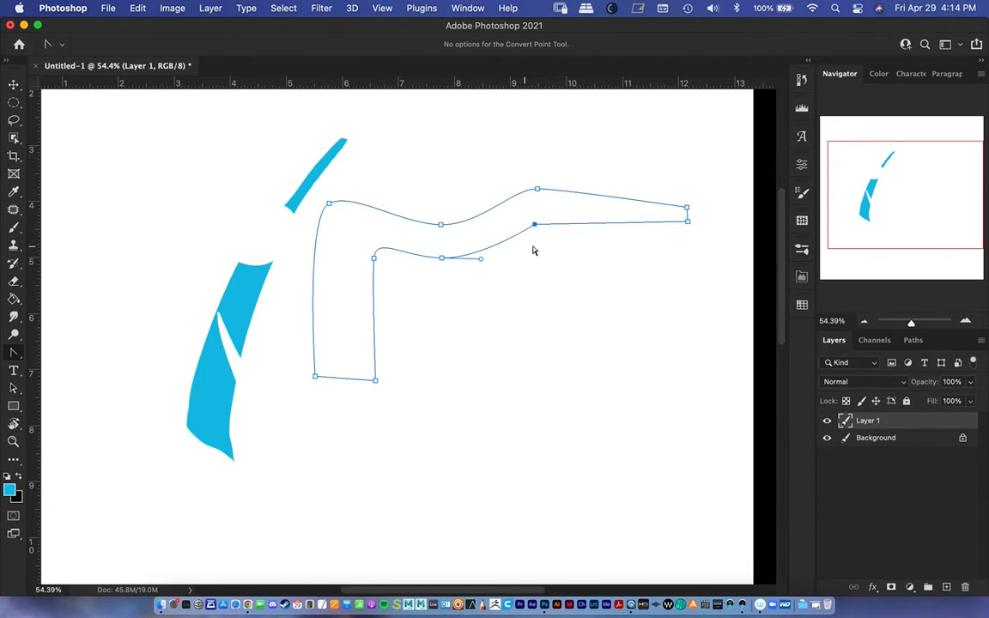
{"action": "left_click_drag", "start_coordinate": [534, 224], "coordinate": [575, 205]}
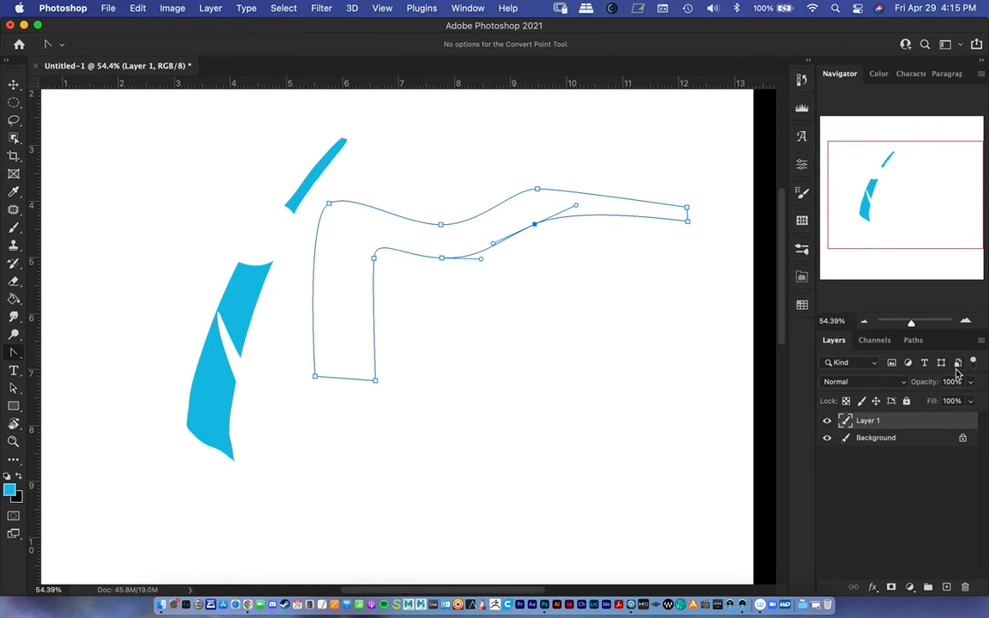
Step: Hide Layer 1 and add a new empty layer above it
{"action": "left_click", "coordinate": [873, 341]}
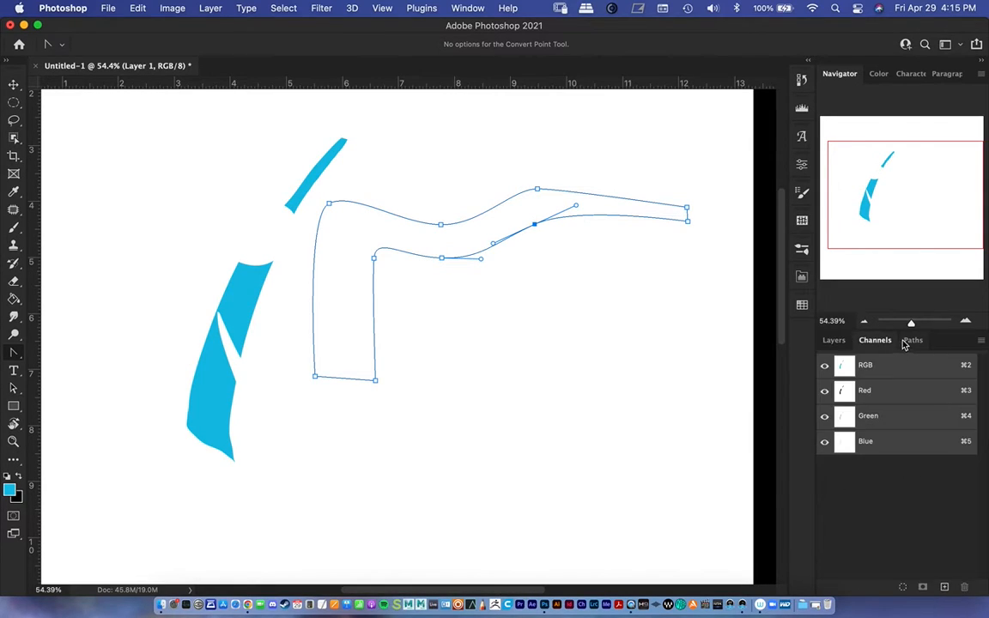
{"action": "left_click", "coordinate": [910, 341]}
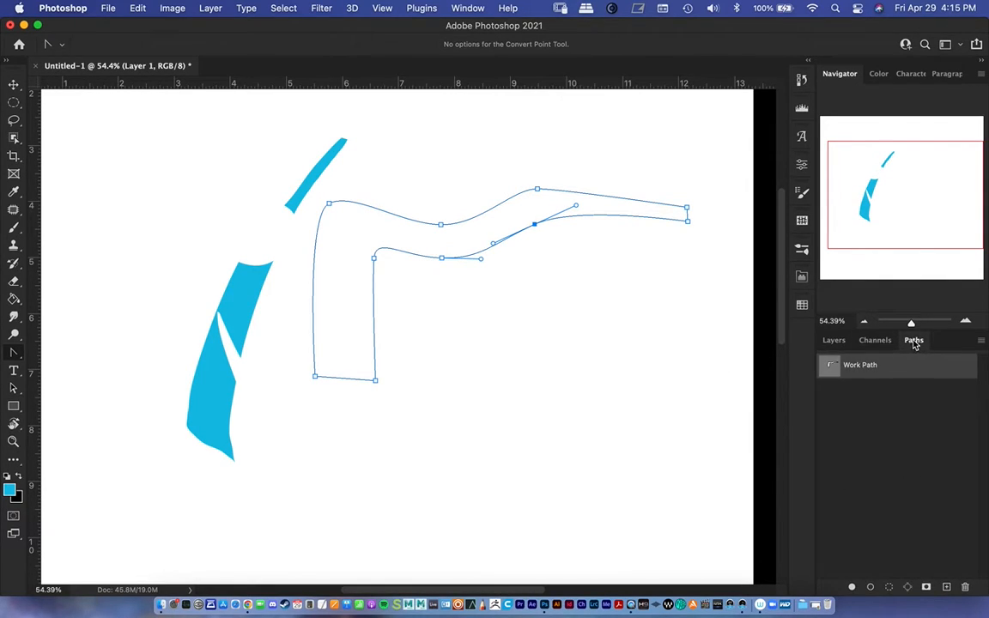
{"action": "left_click", "coordinate": [835, 342]}
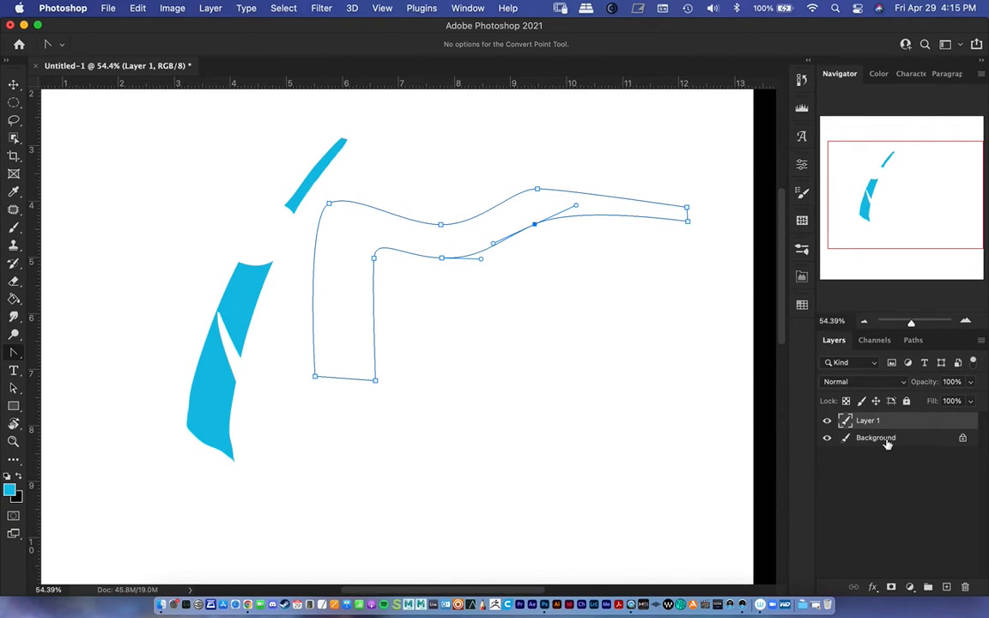
{"action": "left_click", "coordinate": [827, 421]}
{"action": "key", "text": "super+shift+alt+n"}
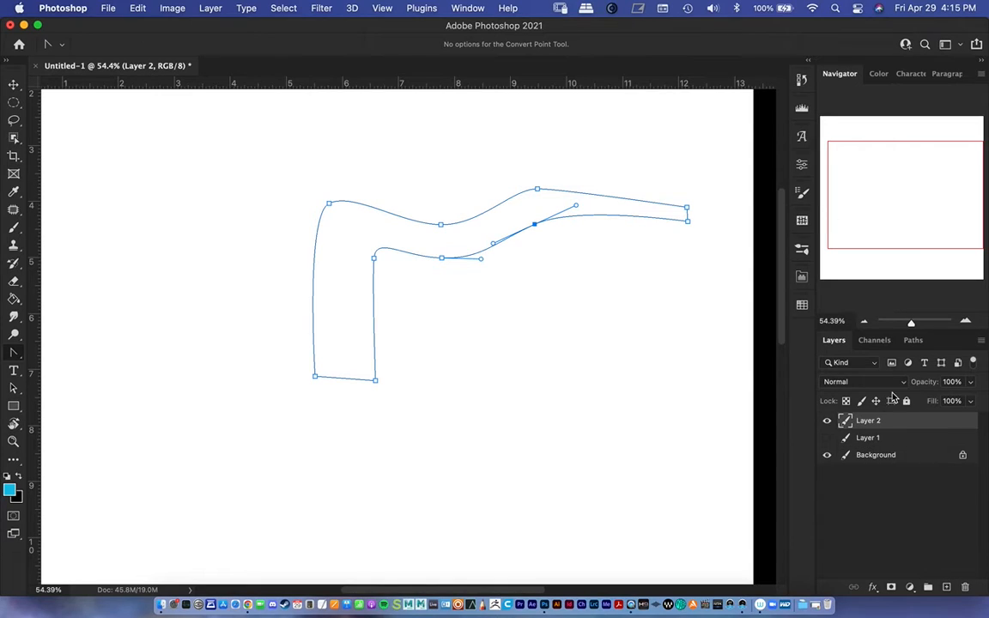
Step: Make a new anti-aliased selection from the Work Path with a feather radius of 0 pixels
{"action": "left_click", "coordinate": [913, 341]}
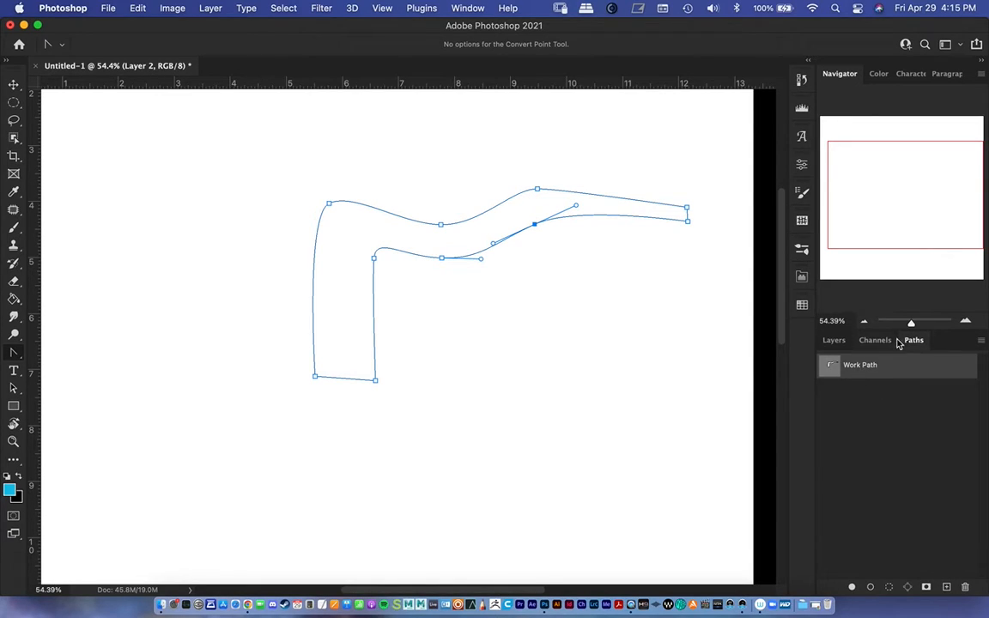
{"action": "right_click", "coordinate": [861, 371]}
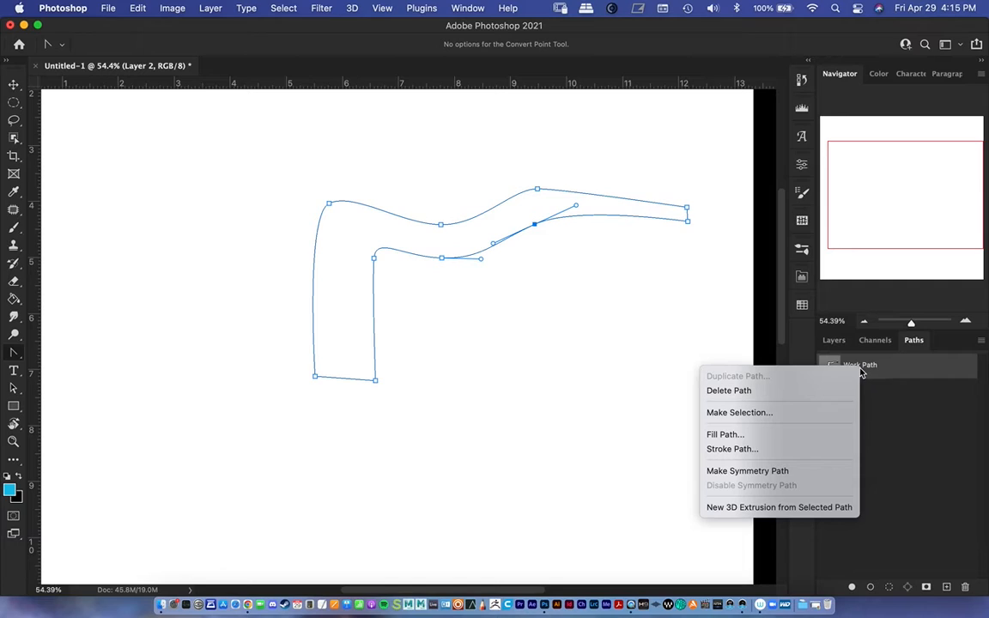
{"action": "left_click", "coordinate": [821, 414]}
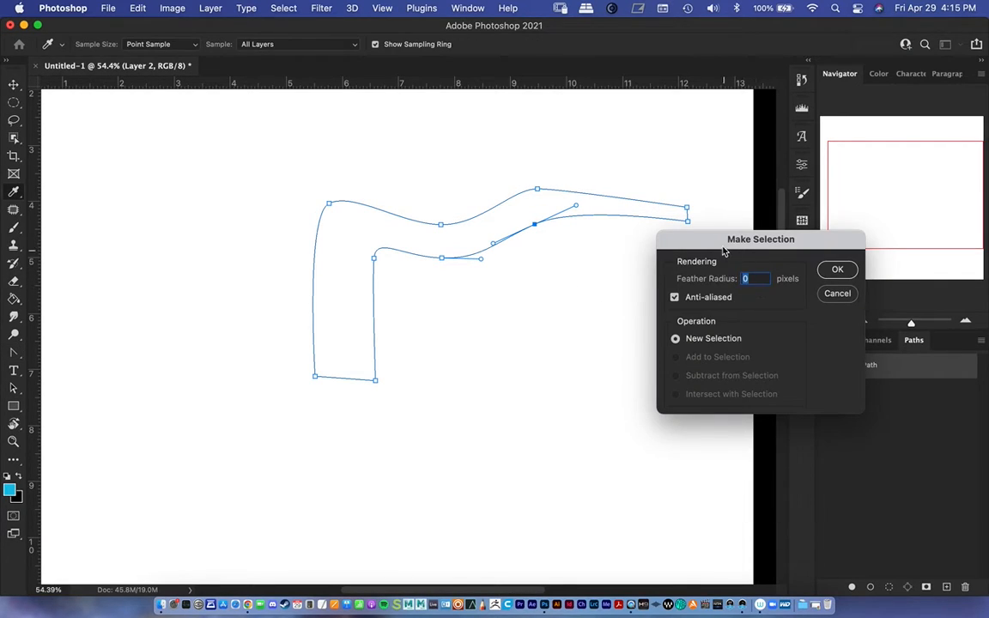
{"action": "left_click_drag", "start_coordinate": [724, 247], "coordinate": [620, 220]}
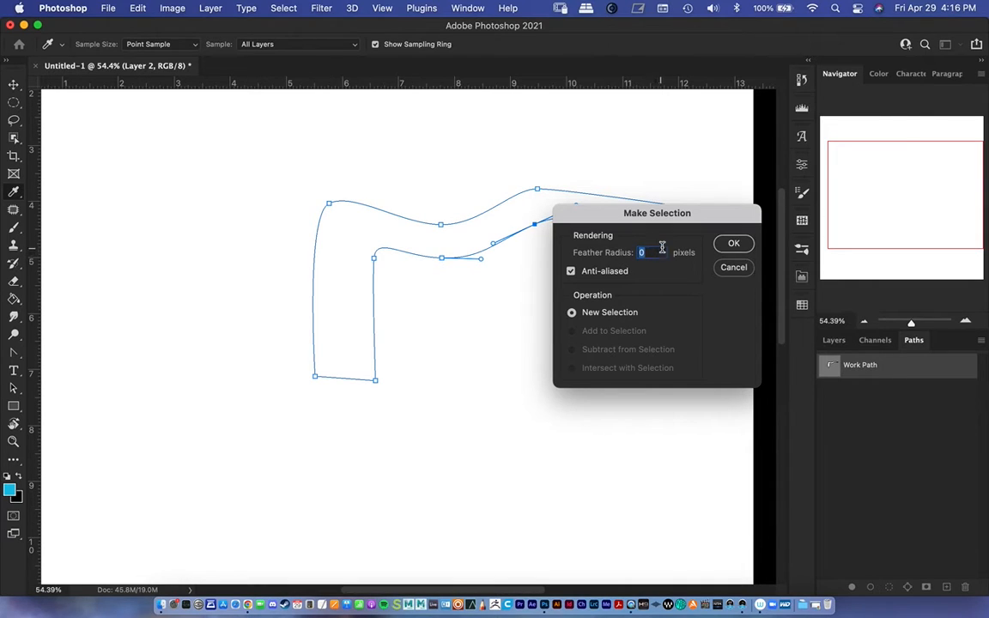
{"action": "left_click", "coordinate": [734, 246]}
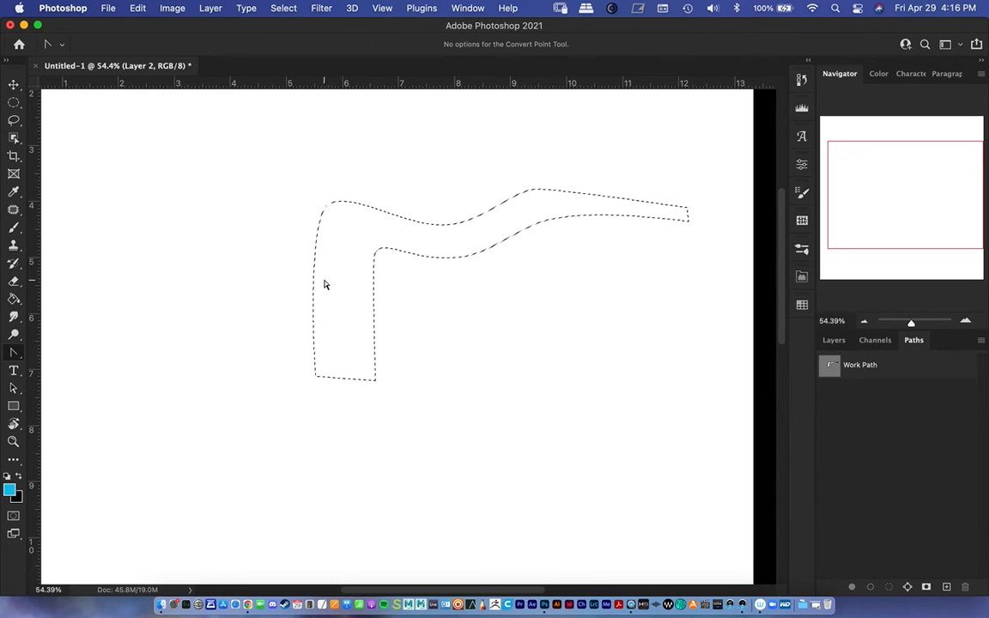
Step: Swap the foreground and background colors and confirm black (000000) as the foreground color
{"action": "mouse_move", "coordinate": [854, 211]}
{"action": "left_mouse_down"}
{"action": "mouse_move", "coordinate": [846, 213]}
{"action": "mouse_move", "coordinate": [860, 205]}
{"action": "left_mouse_up"}
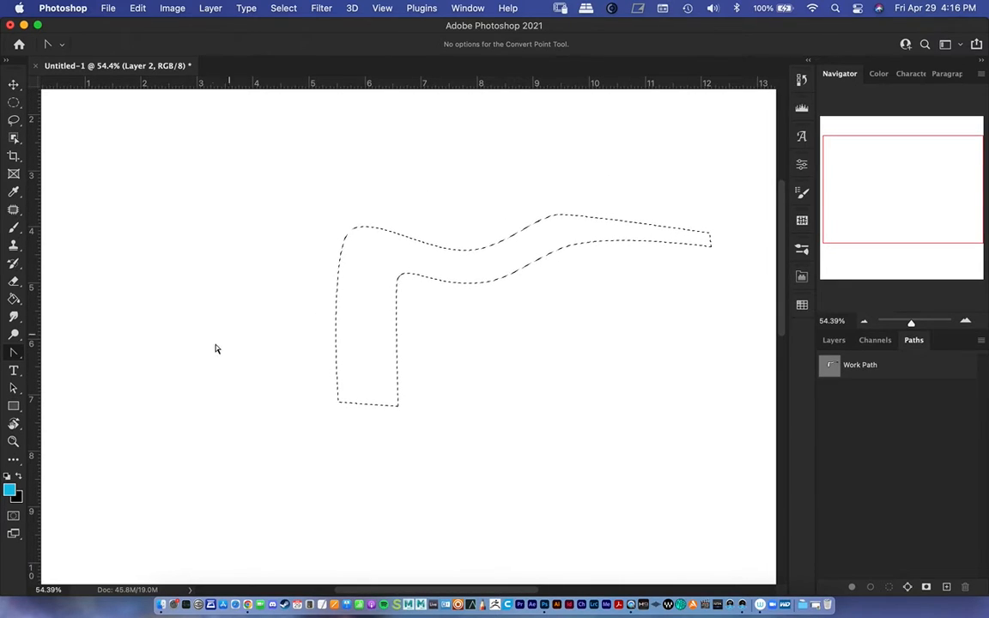
{"action": "left_click", "coordinate": [18, 476]}
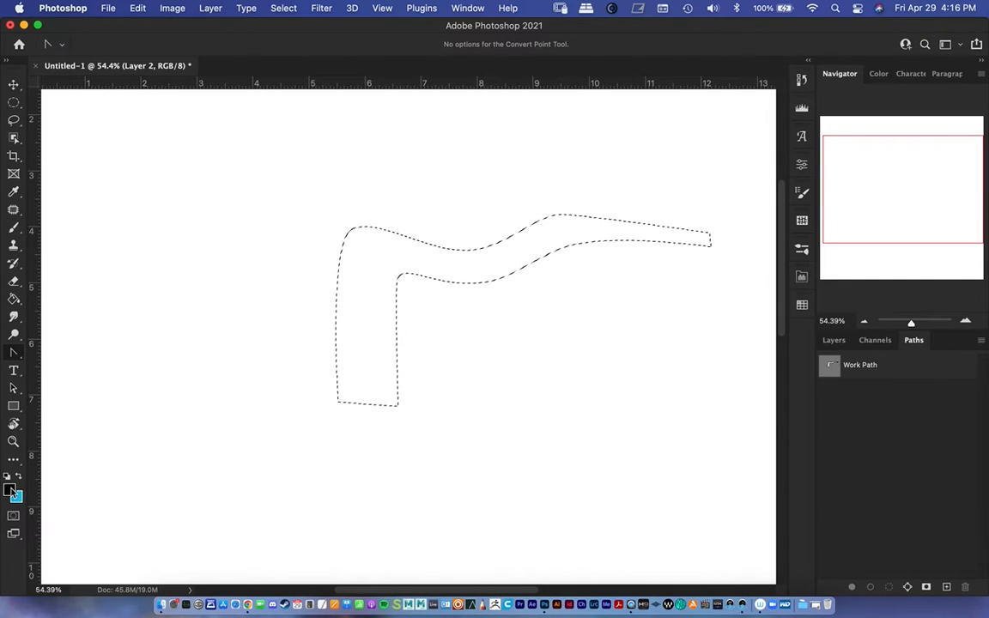
{"action": "left_click", "coordinate": [9, 488]}
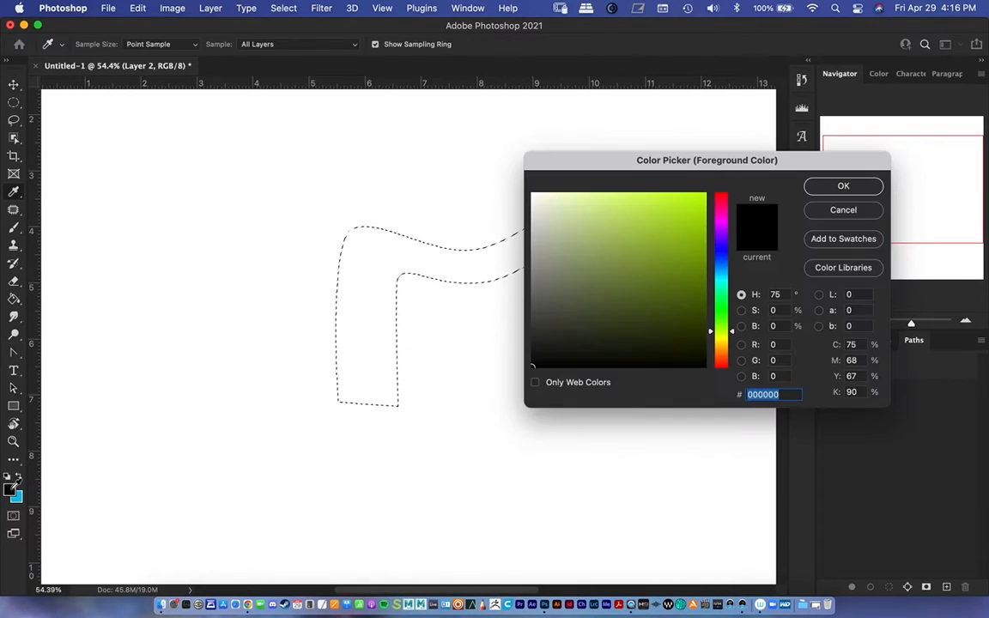
{"action": "left_click", "coordinate": [841, 185]}
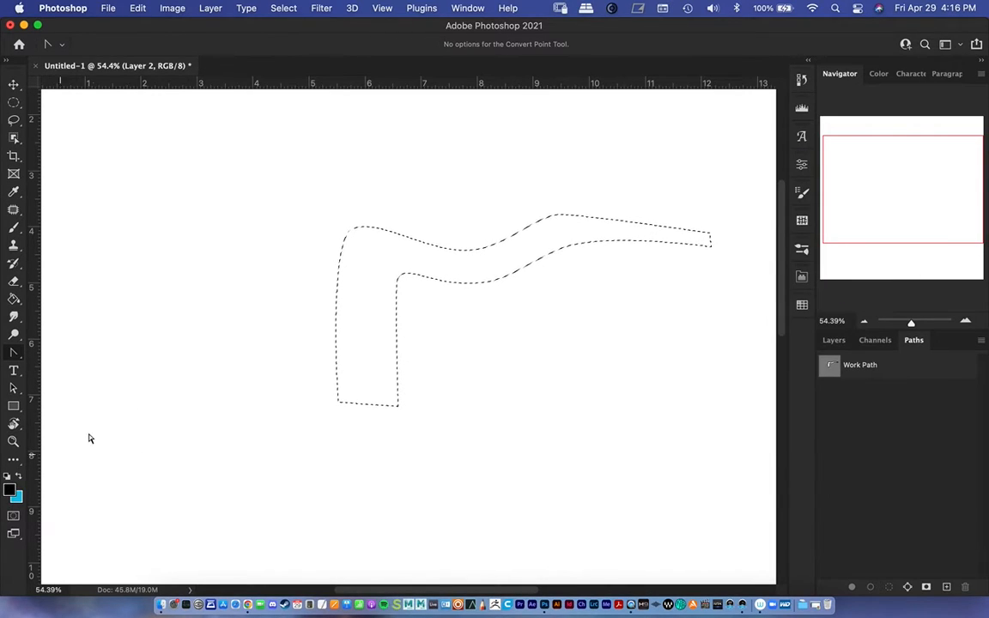
Step: Rename Layer 2 to MASK1
{"action": "left_click", "coordinate": [833, 340]}
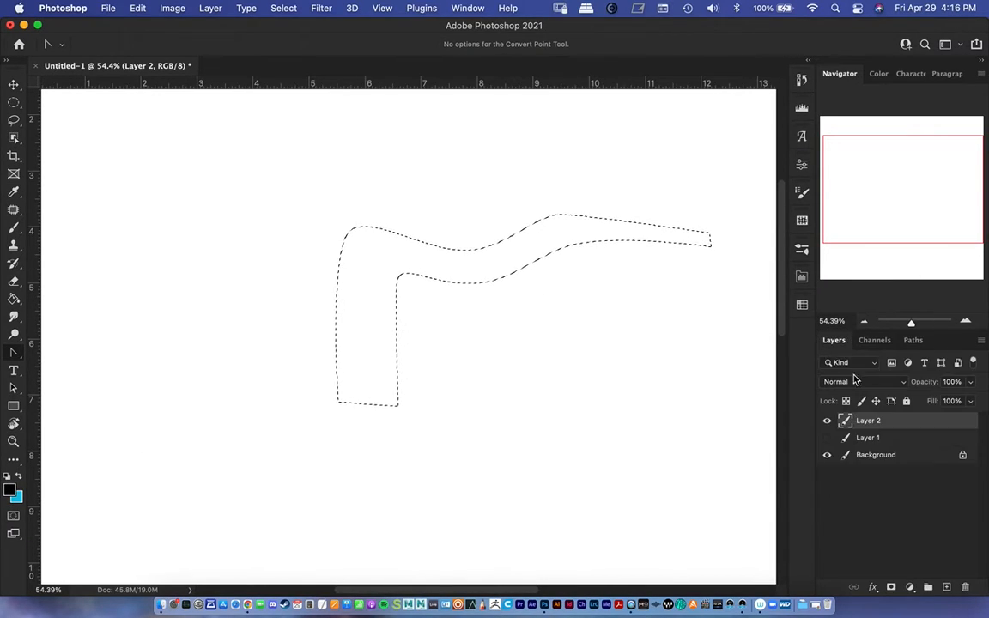
{"action": "double_click", "coordinate": [868, 421]}
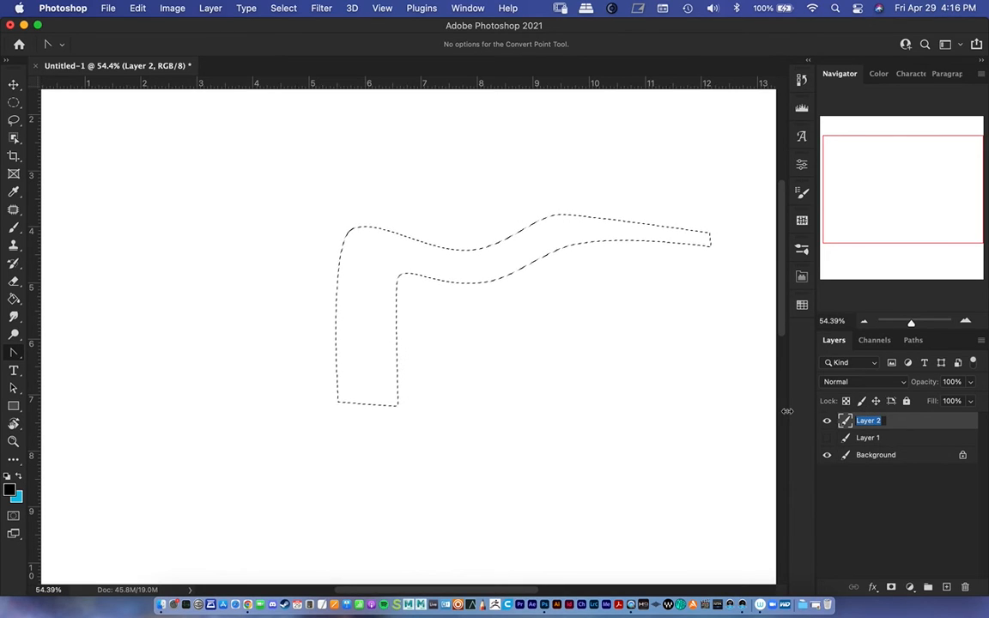
{"action": "type", "text": "MASK1"}
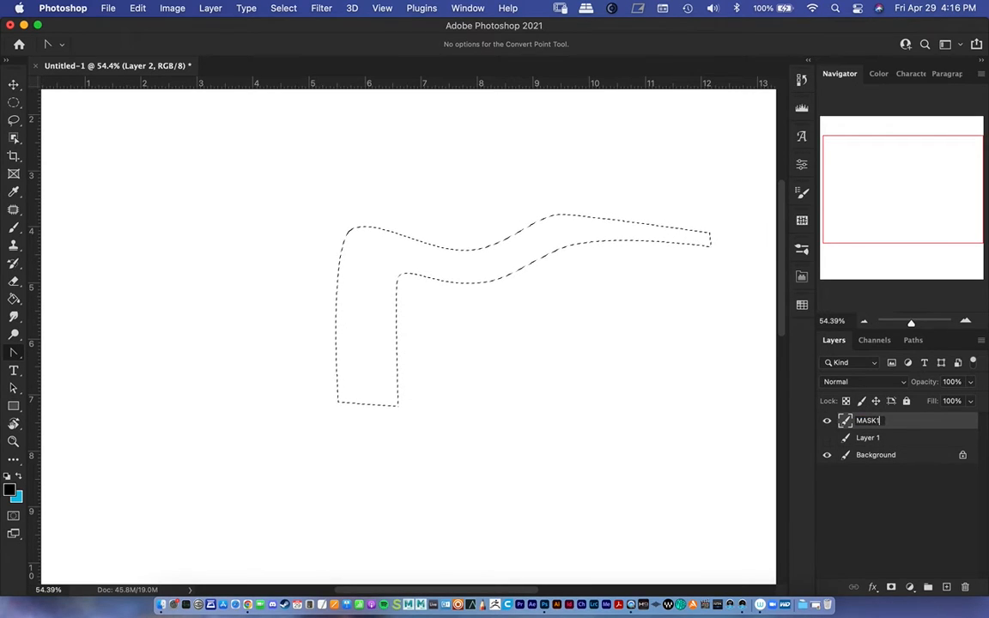
{"action": "key", "text": "Return"}
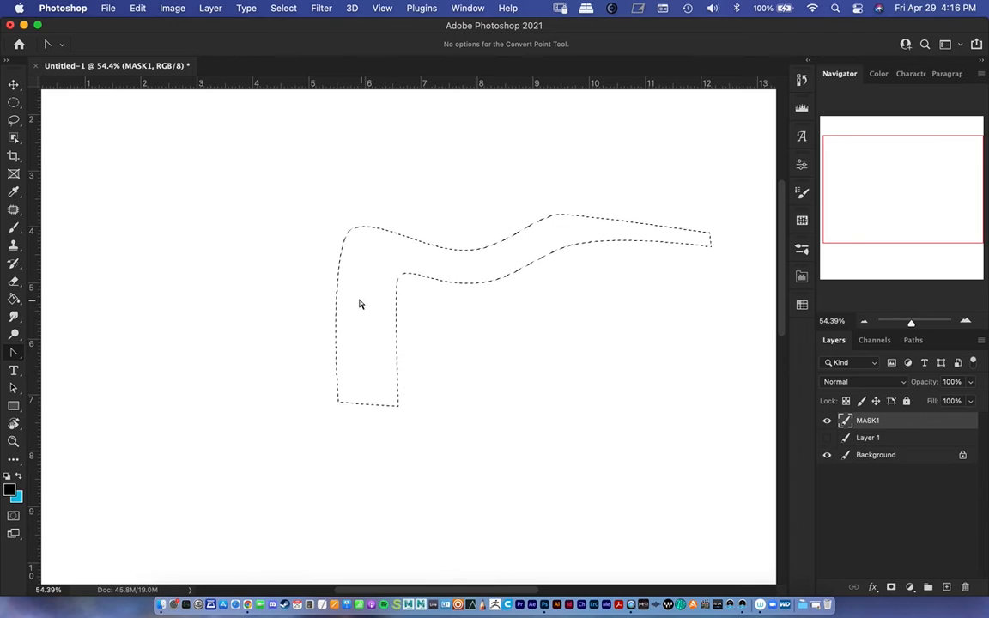
Step: Paint the whole selection black on MASK1 with a brush enlarged to 500 px, and deselect
{"action": "key", "text": "b"}
{"action": "key", "text": "bracketright"}
{"action": "key", "text": "bracketright"}
{"action": "key", "text": "bracketright"}
{"action": "key", "text": "bracketright"}
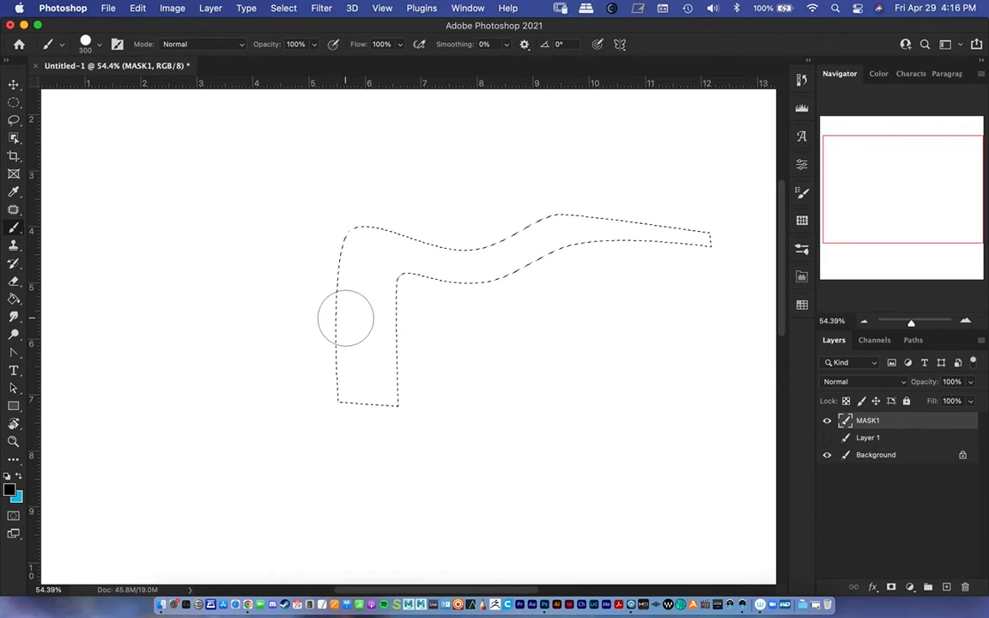
{"action": "mouse_move", "coordinate": [371, 298]}
{"action": "left_mouse_down"}
{"action": "mouse_move", "coordinate": [357, 413]}
{"action": "mouse_move", "coordinate": [378, 250]}
{"action": "mouse_move", "coordinate": [438, 247]}
{"action": "mouse_move", "coordinate": [482, 292]}
{"action": "mouse_move", "coordinate": [529, 290]}
{"action": "mouse_move", "coordinate": [576, 232]}
{"action": "mouse_move", "coordinate": [647, 192]}
{"action": "mouse_move", "coordinate": [730, 348]}
{"action": "left_mouse_up"}
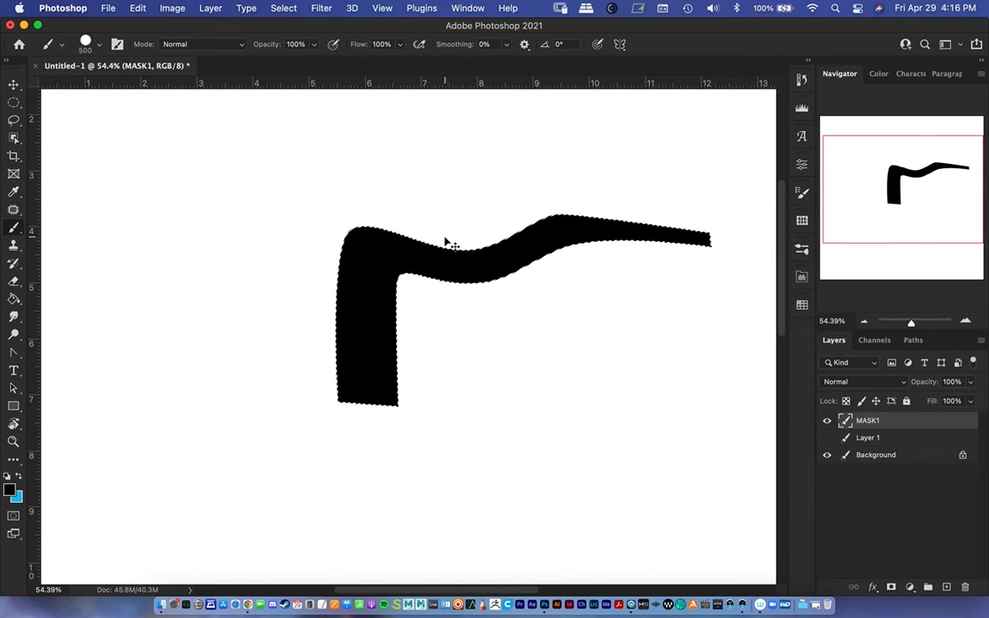
{"action": "key", "text": "super+d"}
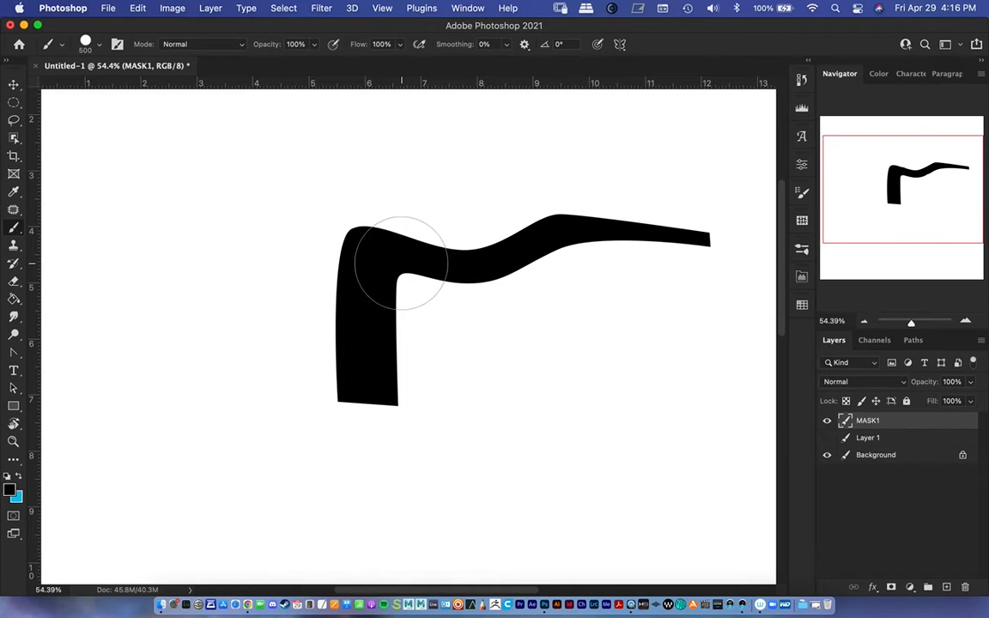
Step: Lasso a rounded freehand area around the lower end of the shape's vertical leg, extending out to its right
{"action": "key", "text": "p"}
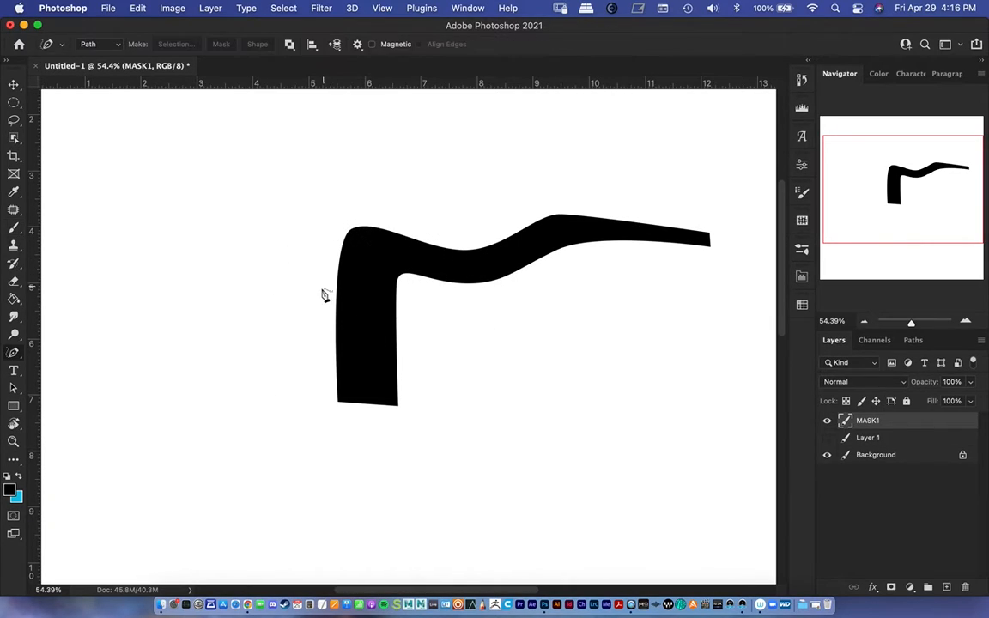
{"action": "left_click_drag", "start_coordinate": [382, 289], "coordinate": [320, 227]}
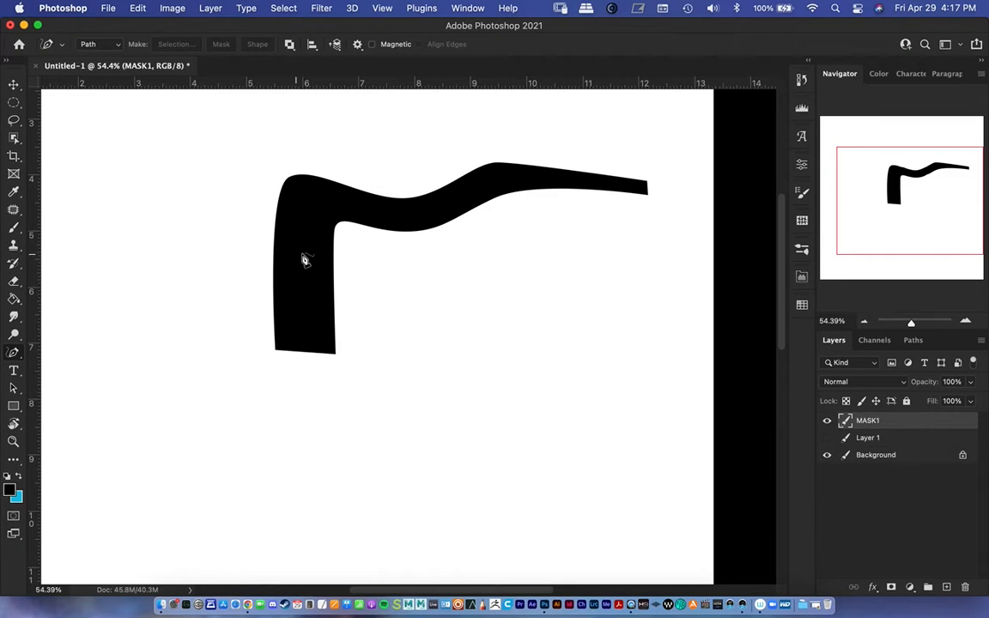
{"action": "key", "text": "l"}
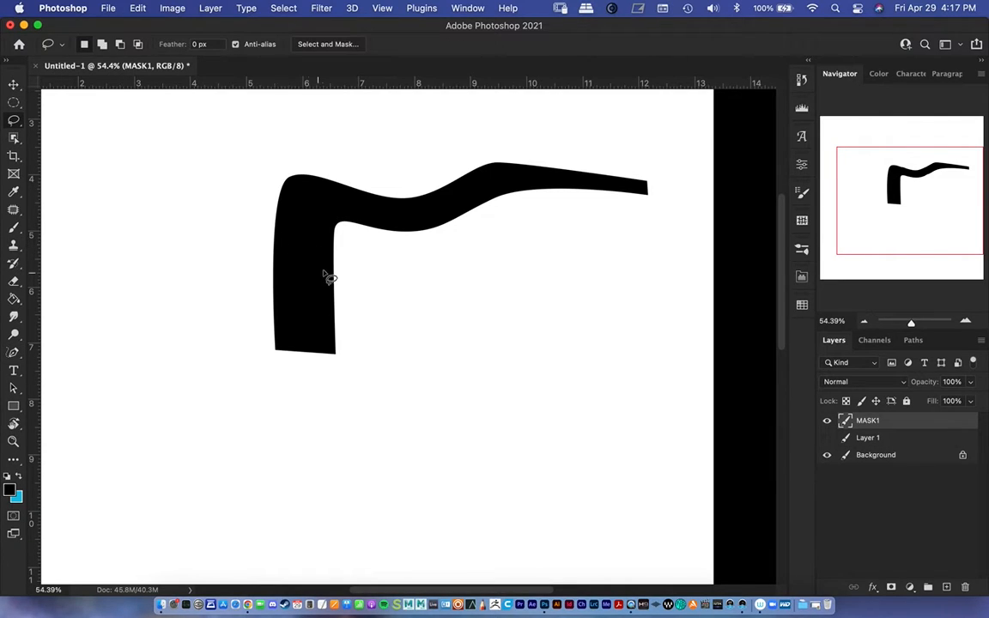
{"action": "mouse_move", "coordinate": [321, 264]}
{"action": "left_mouse_down"}
{"action": "mouse_move", "coordinate": [385, 321]}
{"action": "mouse_move", "coordinate": [393, 386]}
{"action": "mouse_move", "coordinate": [278, 327]}
{"action": "mouse_move", "coordinate": [322, 262]}
{"action": "left_mouse_up"}
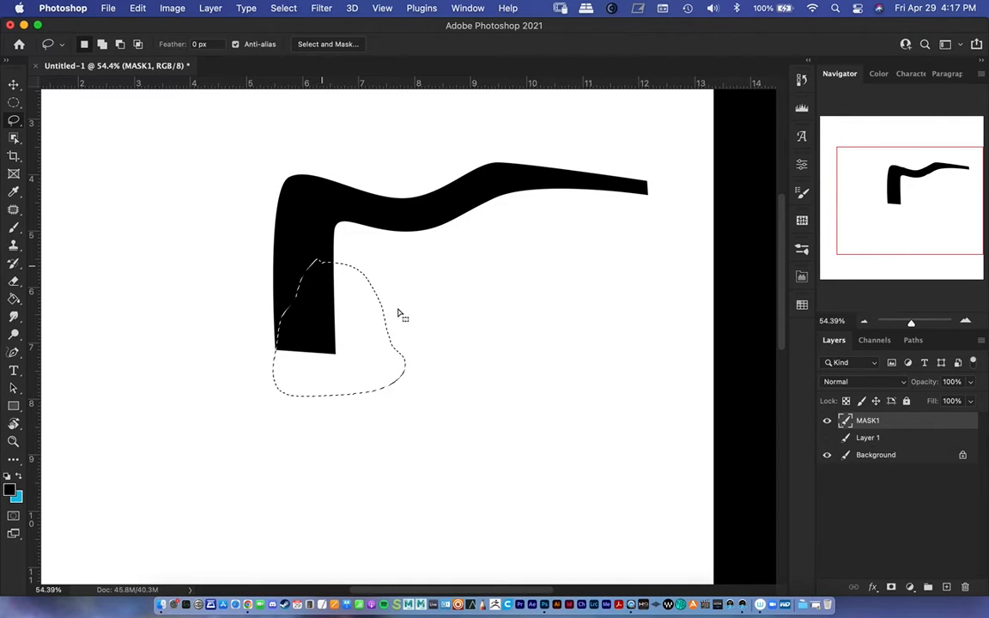
Step: Fill the lassoed area with black using the Brush, undoing the first stroke and repainting, and deselect
{"action": "key", "text": "b"}
{"action": "mouse_move", "coordinate": [363, 299]}
{"action": "left_mouse_down"}
{"action": "mouse_move", "coordinate": [296, 343]}
{"action": "mouse_move", "coordinate": [262, 403]}
{"action": "mouse_move", "coordinate": [296, 380]}
{"action": "mouse_move", "coordinate": [356, 306]}
{"action": "mouse_move", "coordinate": [362, 401]}
{"action": "left_mouse_up"}
{"action": "key", "text": "super+z"}
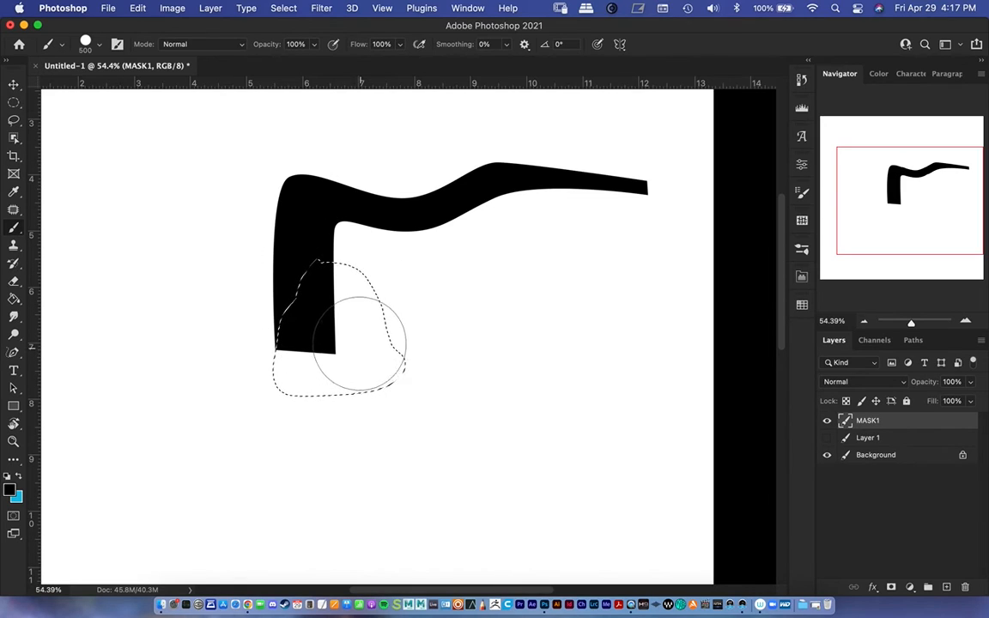
{"action": "mouse_move", "coordinate": [359, 343]}
{"action": "left_mouse_down"}
{"action": "mouse_move", "coordinate": [365, 408]}
{"action": "mouse_move", "coordinate": [348, 378]}
{"action": "mouse_move", "coordinate": [353, 283]}
{"action": "left_mouse_up"}
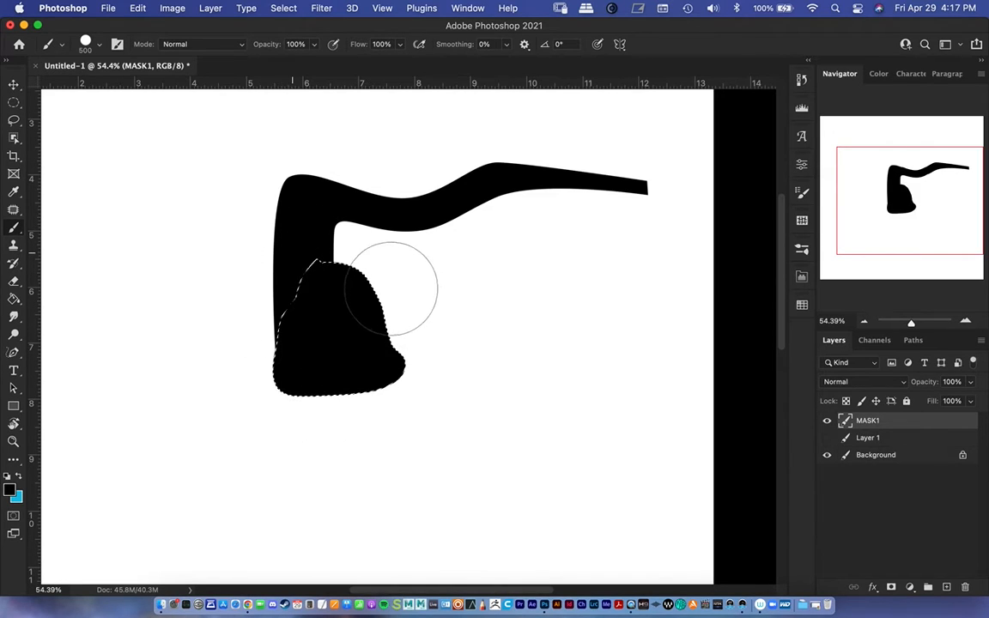
{"action": "key", "text": "super+d"}
Step: Start a Pen tool path inside the black shape's vertical leg and curve it down to the right as a sloping back and rounded rump
{"action": "scroll", "coordinate": [454, 322], "scroll_direction": "down", "scroll_amount": 3}
{"action": "scroll", "coordinate": [454, 322], "scroll_direction": "right", "scroll_amount": 3}
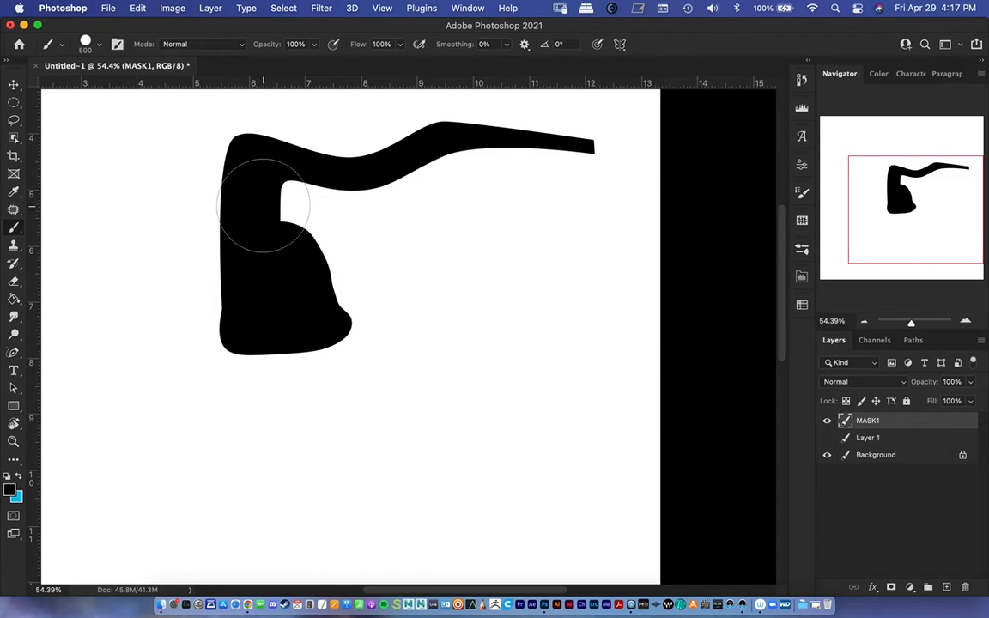
{"action": "key", "text": "p"}
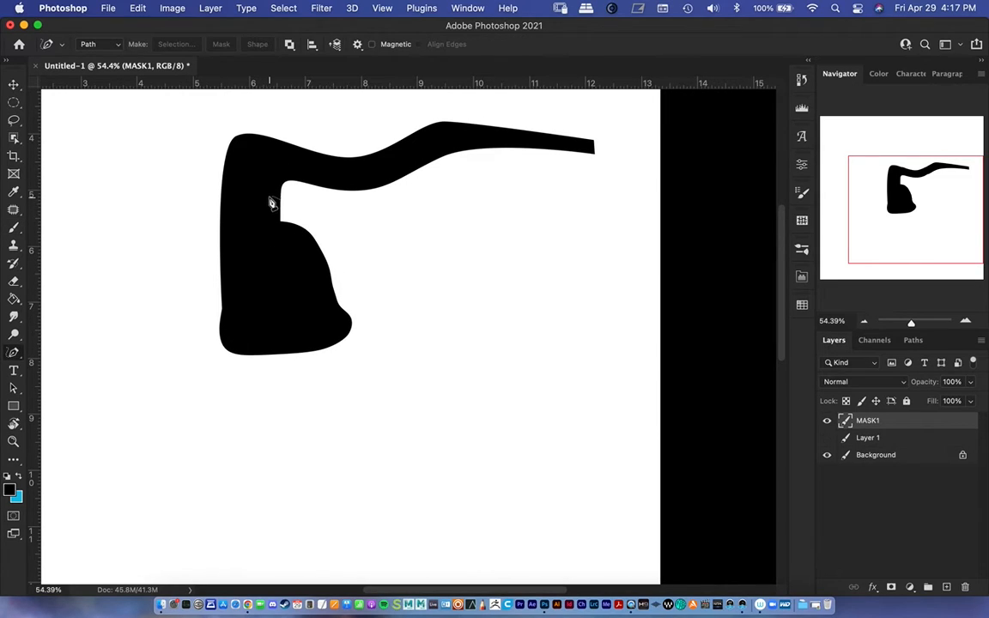
{"action": "left_click", "coordinate": [14, 354]}
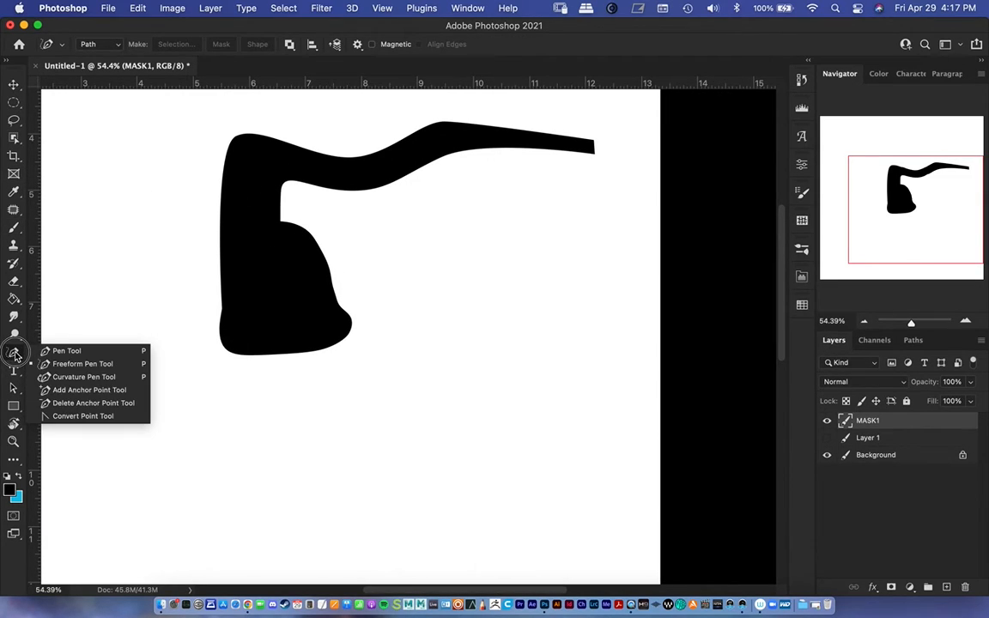
{"action": "left_click", "coordinate": [96, 354]}
{"action": "left_click", "coordinate": [260, 185]}
{"action": "left_click_drag", "start_coordinate": [335, 212], "coordinate": [369, 233]}
{"action": "left_click_drag", "start_coordinate": [416, 263], "coordinate": [433, 268]}
{"action": "left_click_drag", "start_coordinate": [511, 323], "coordinate": [519, 358]}
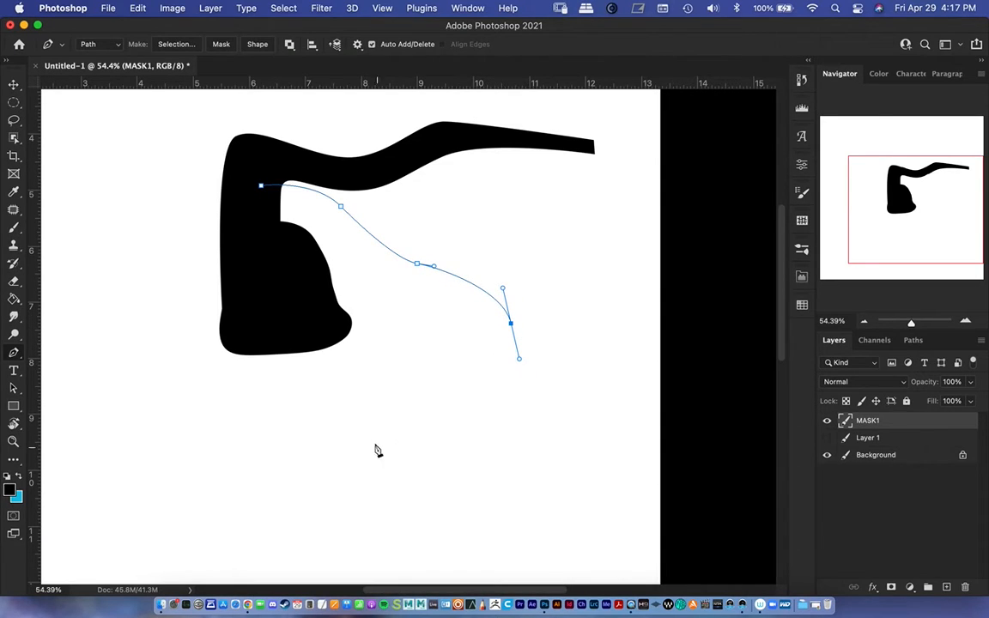
Step: Continue the path down into a narrow tapered rear leg and back along a gently curved belly line toward the front
{"action": "left_click", "coordinate": [503, 471]}
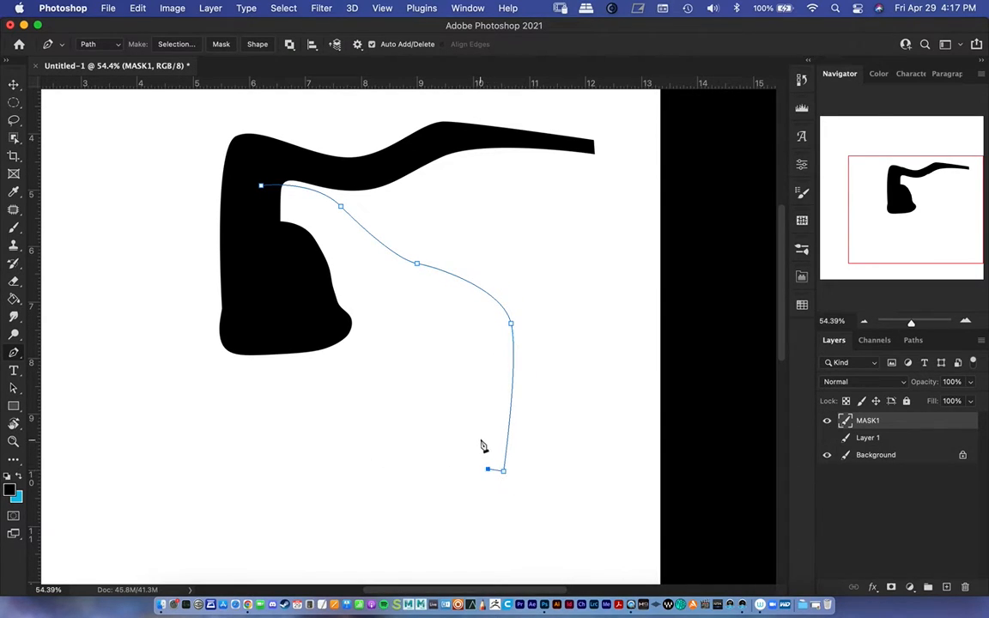
{"action": "key", "text": "super+z"}
{"action": "left_click", "coordinate": [481, 376]}
{"action": "left_click_drag", "start_coordinate": [393, 393], "coordinate": [338, 397]}
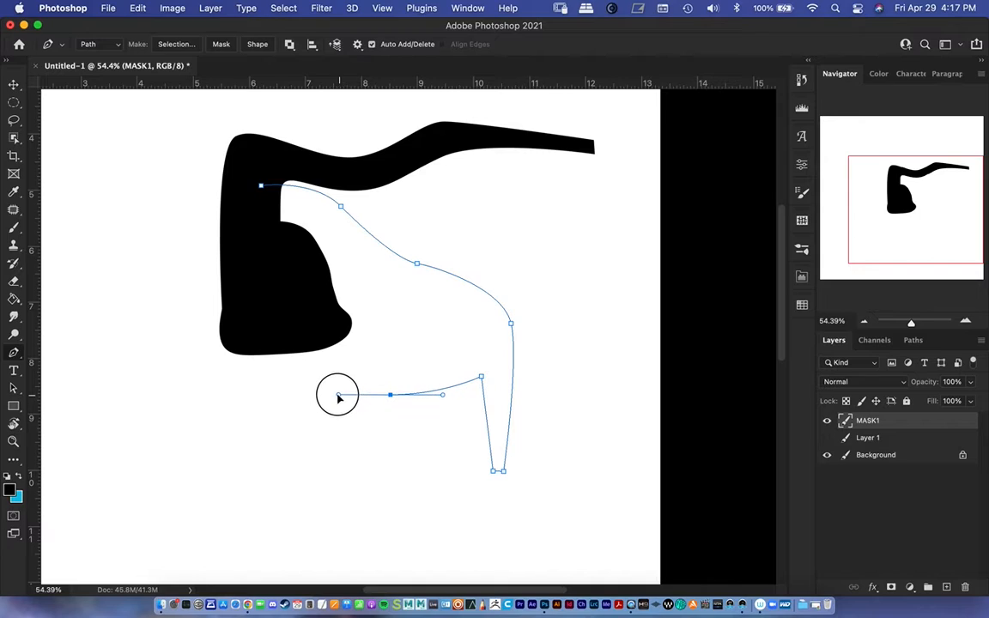
{"action": "left_click", "coordinate": [304, 391]}
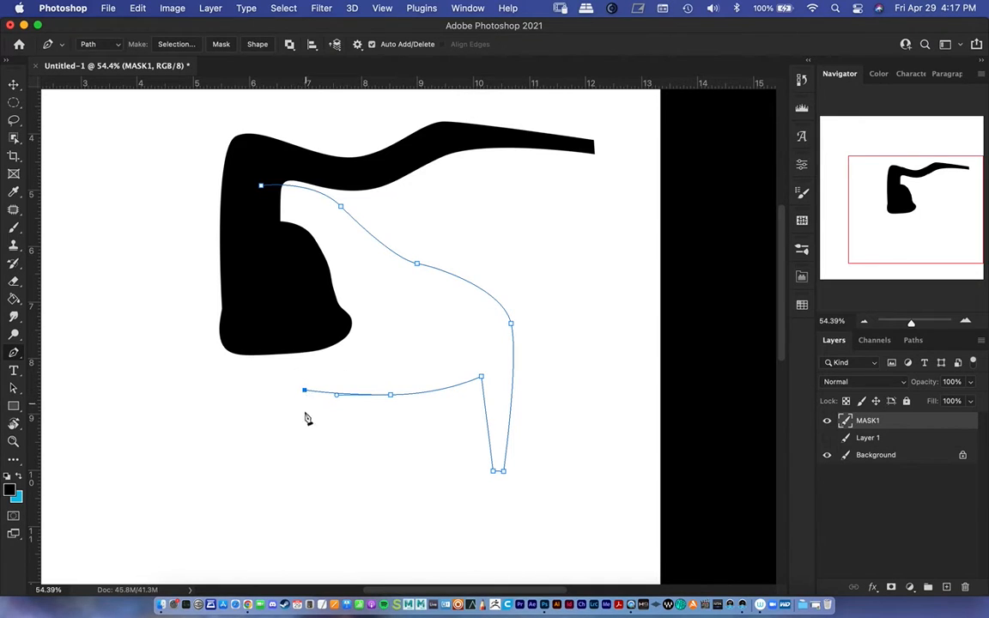
Step: Add two narrow tapered front legs to the path and close it with a curved chest up to the starting anchor
{"action": "left_click", "coordinate": [295, 476]}
{"action": "left_click", "coordinate": [285, 474]}
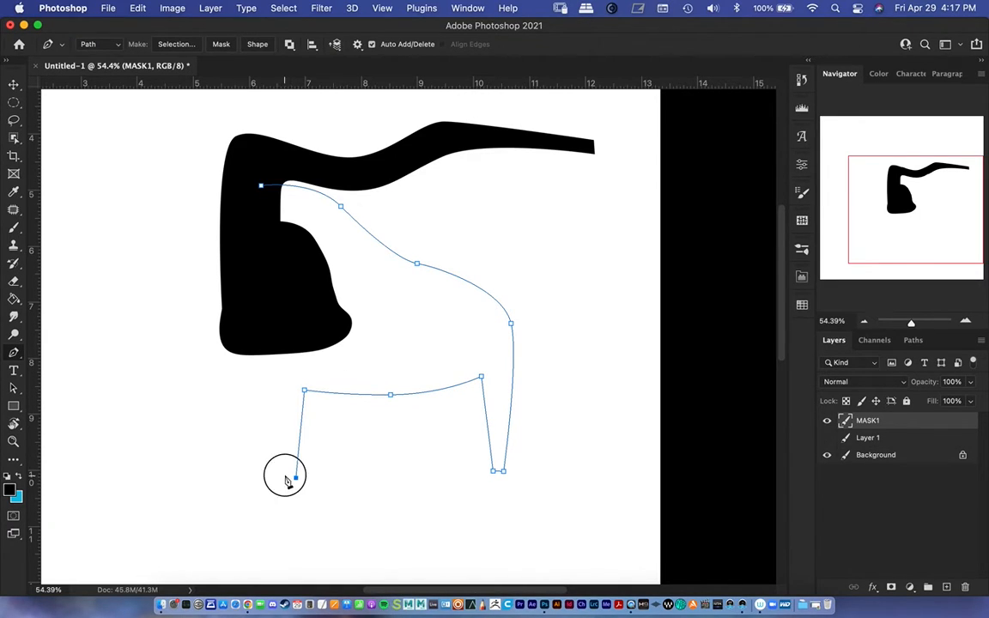
{"action": "left_click", "coordinate": [280, 395]}
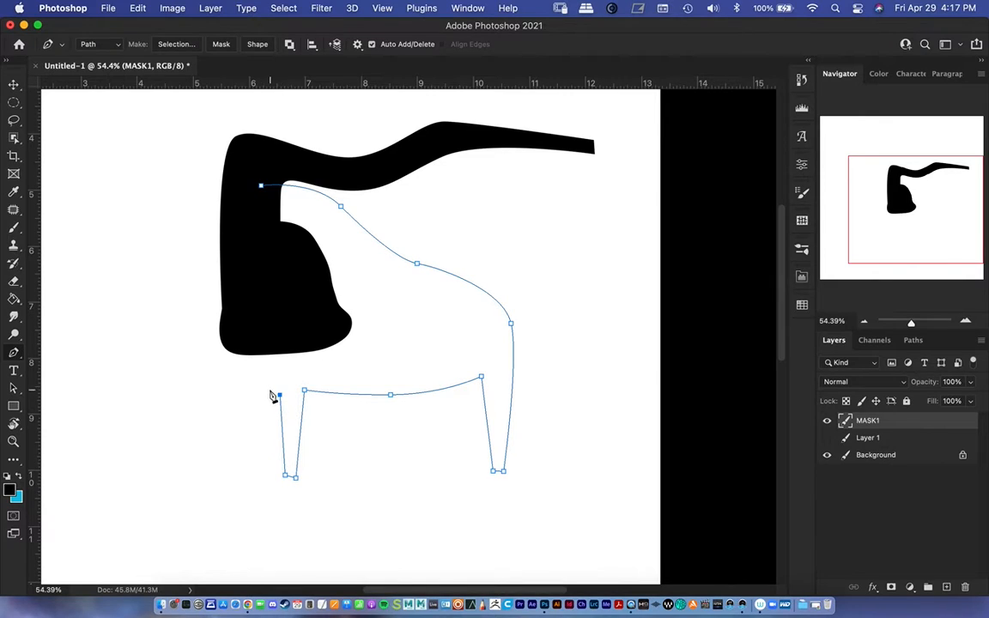
{"action": "left_click", "coordinate": [269, 471]}
{"action": "left_click", "coordinate": [254, 383]}
{"action": "left_click_drag", "start_coordinate": [238, 341], "coordinate": [238, 323]}
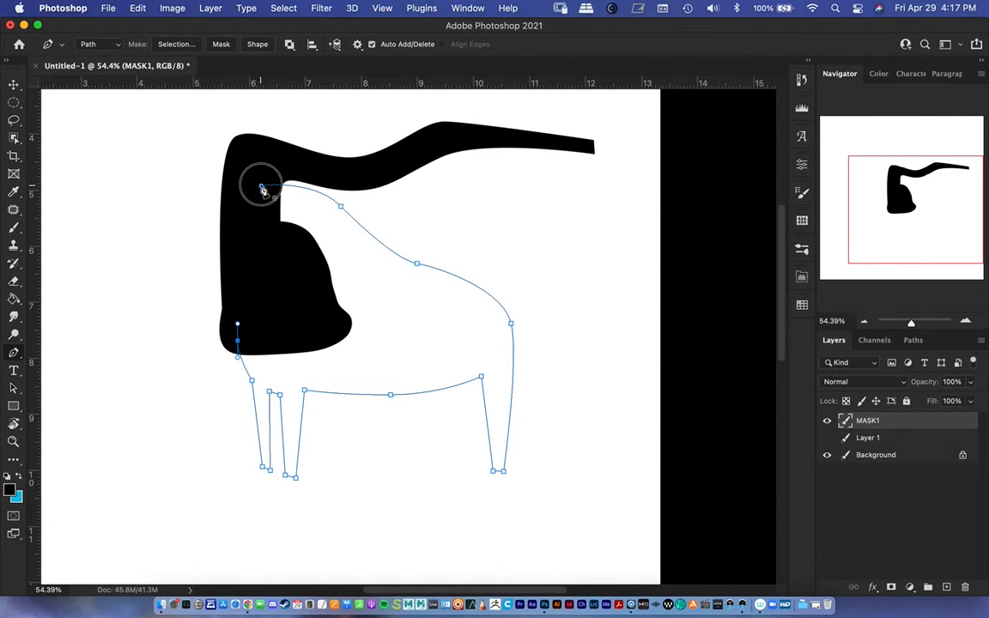
{"action": "left_click_drag", "start_coordinate": [260, 187], "coordinate": [286, 183]}
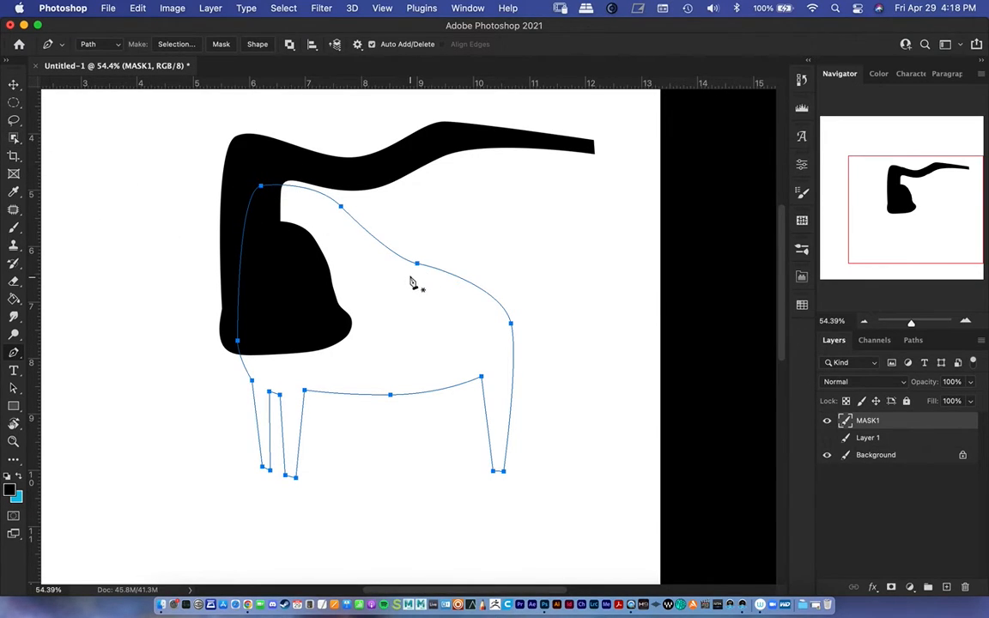
Step: Adjust the curve at the upper back anchor with the Convert Point Tool, and turn the Work Path into a new selection with 0-pixel feather
{"action": "left_click_drag", "start_coordinate": [14, 353], "coordinate": [77, 416]}
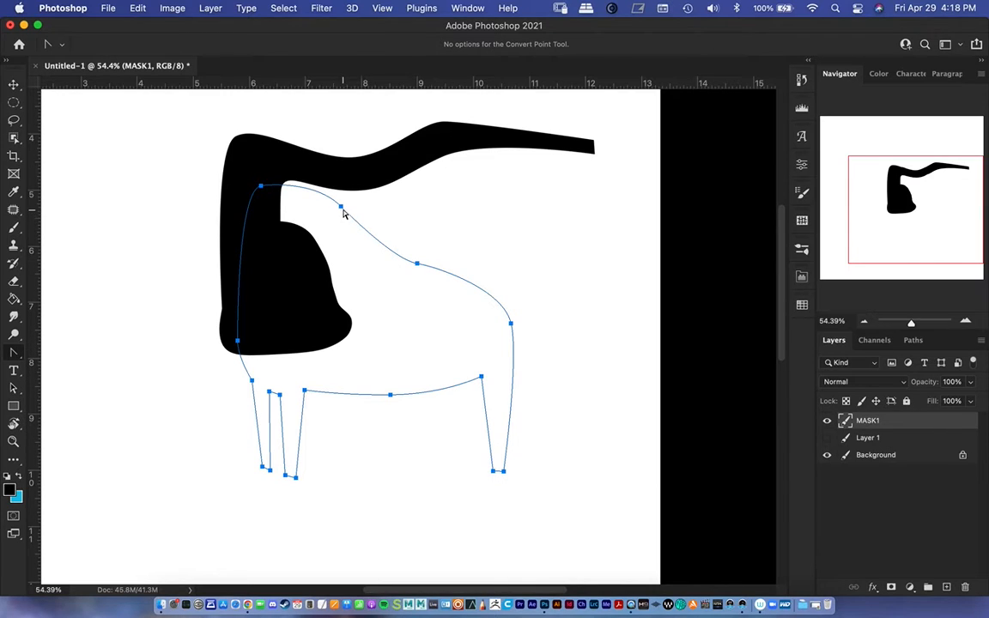
{"action": "left_click_drag", "start_coordinate": [342, 209], "coordinate": [377, 235]}
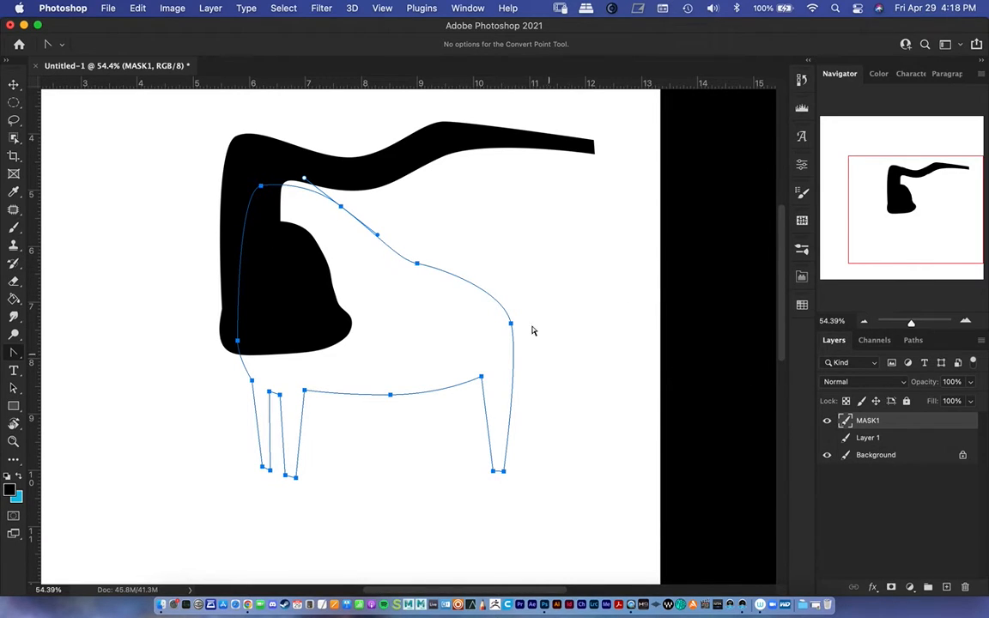
{"action": "left_click", "coordinate": [915, 341]}
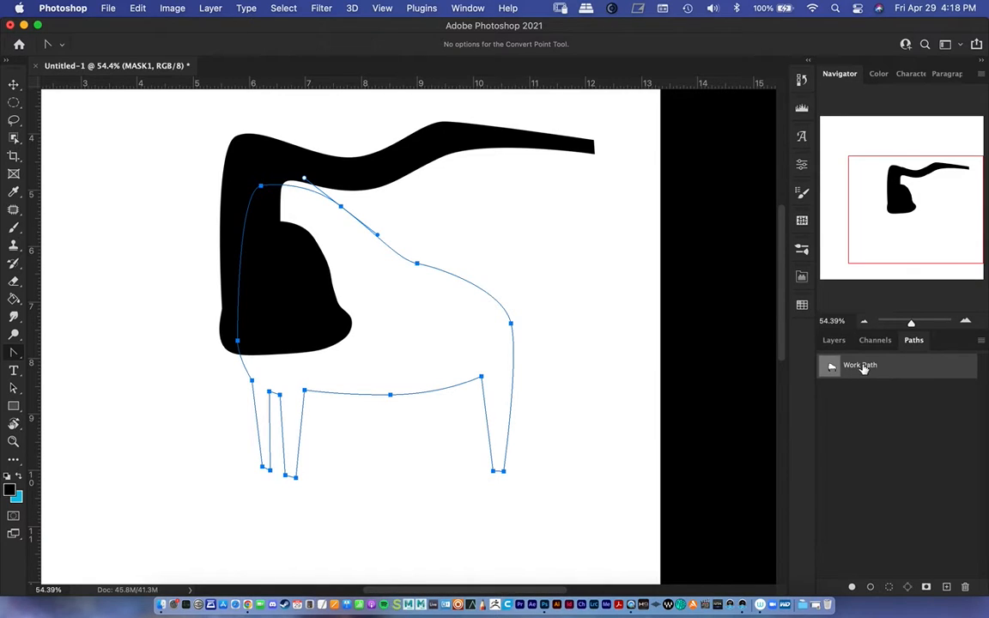
{"action": "right_click", "coordinate": [865, 367]}
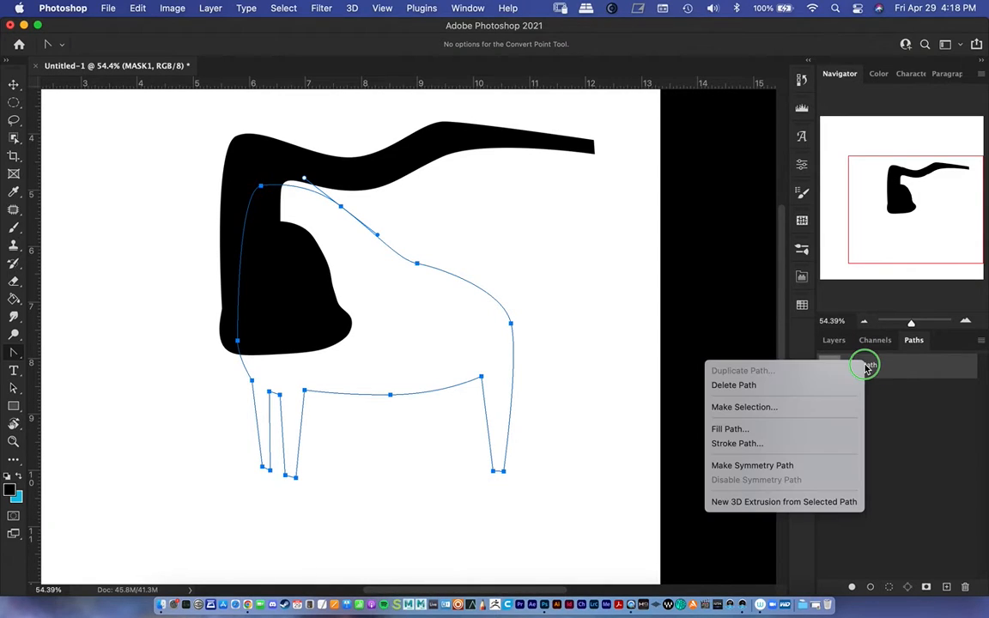
{"action": "left_click", "coordinate": [807, 408]}
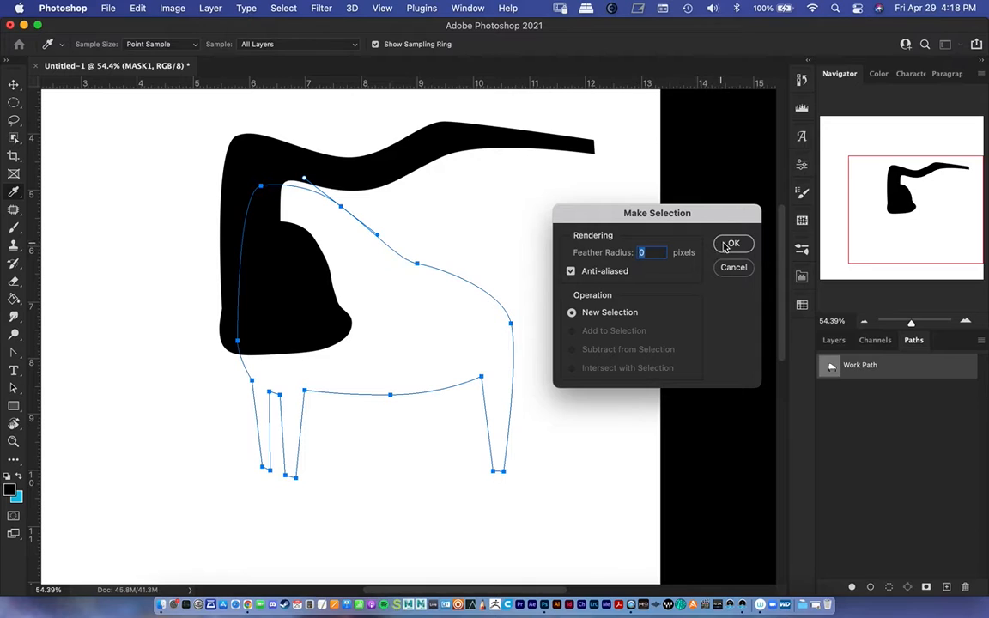
{"action": "left_click", "coordinate": [731, 245]}
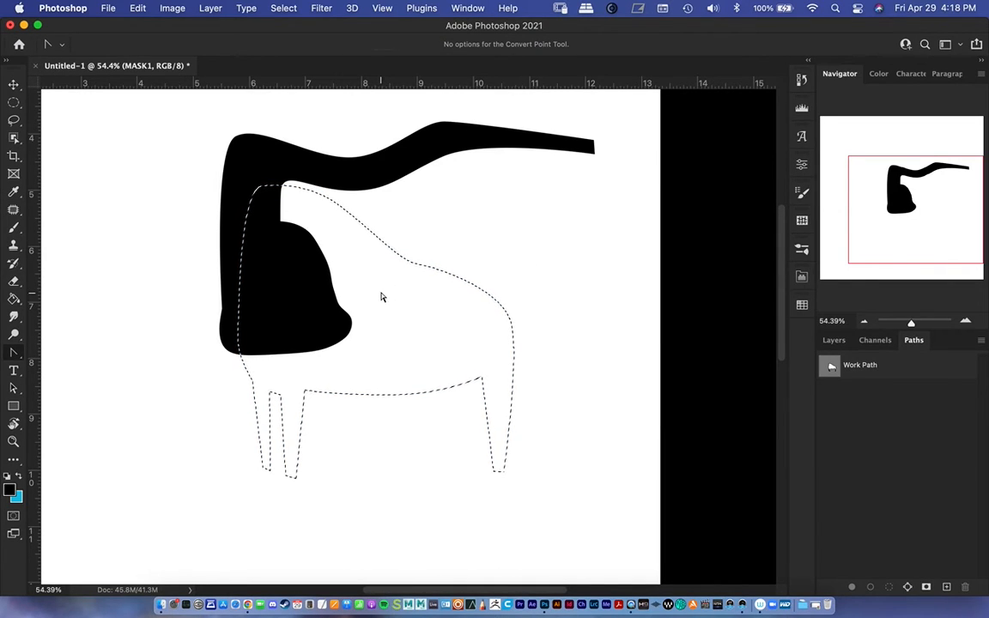
Step: Paint the selected four-legged body area black on MASK1 with the Brush, and deselect
{"action": "key", "text": "b"}
{"action": "mouse_move", "coordinate": [375, 297]}
{"action": "left_mouse_down"}
{"action": "mouse_move", "coordinate": [287, 243]}
{"action": "mouse_move", "coordinate": [282, 220]}
{"action": "mouse_move", "coordinate": [245, 408]}
{"action": "mouse_move", "coordinate": [397, 311]}
{"action": "mouse_move", "coordinate": [376, 424]}
{"action": "mouse_move", "coordinate": [476, 396]}
{"action": "mouse_move", "coordinate": [552, 316]}
{"action": "left_mouse_up"}
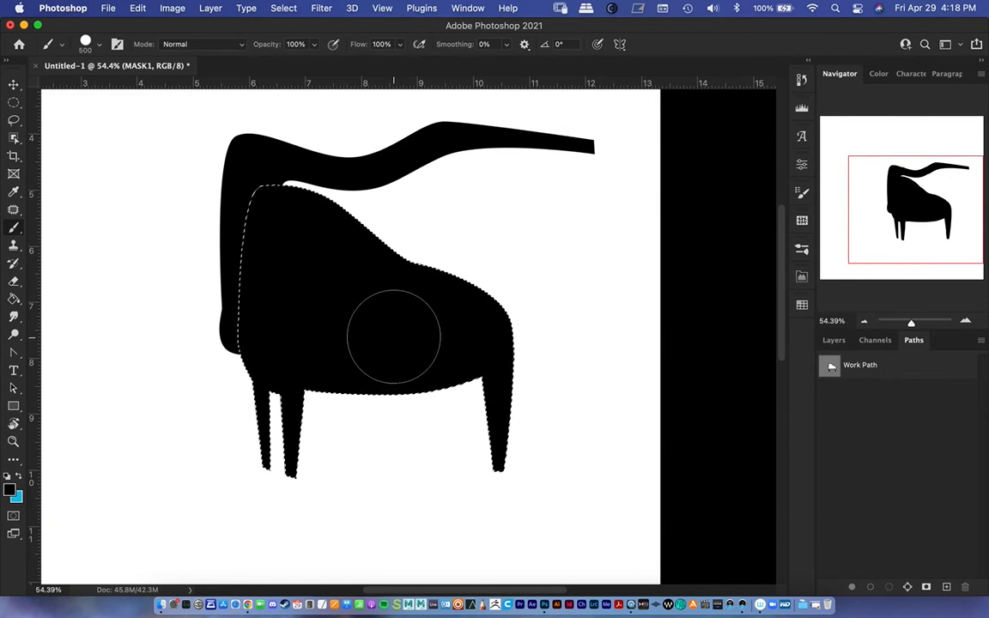
{"action": "key", "text": "ctrl+d"}
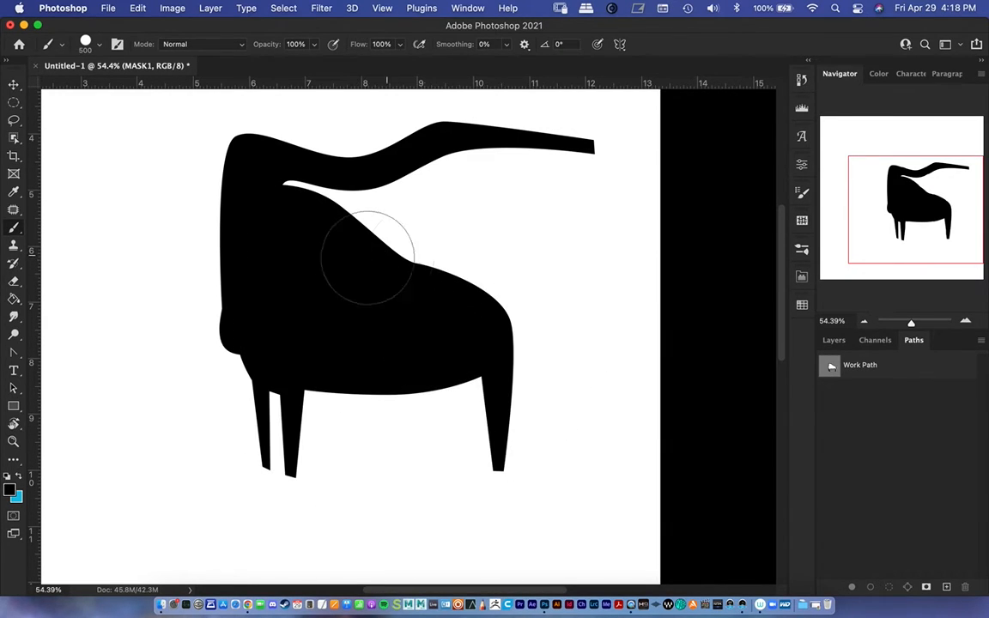
Step: Draw a closed Pen path for a head with a raised brow and long snout, extending left from the body's front edge
{"action": "key", "text": "p"}
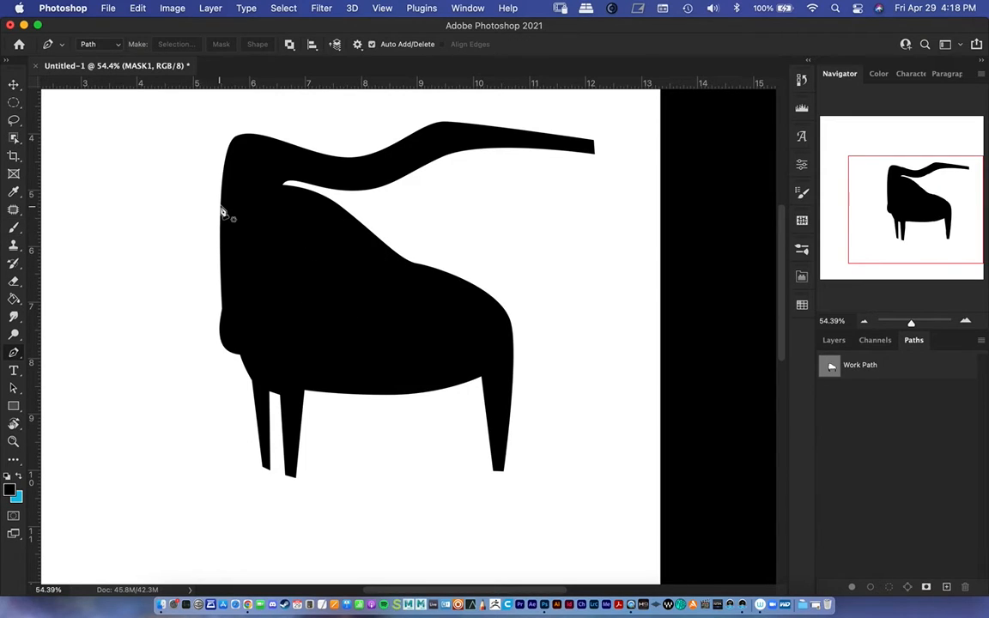
{"action": "left_click", "coordinate": [228, 196]}
{"action": "left_click_drag", "start_coordinate": [199, 195], "coordinate": [194, 211]}
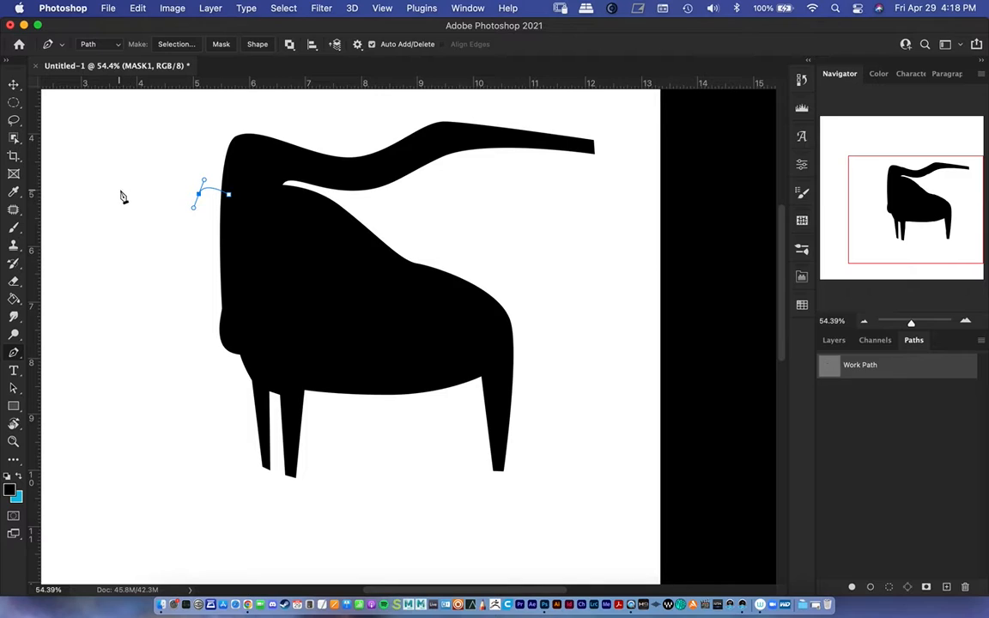
{"action": "left_click", "coordinate": [122, 190]}
{"action": "key", "text": "super+z"}
{"action": "left_click", "coordinate": [122, 206]}
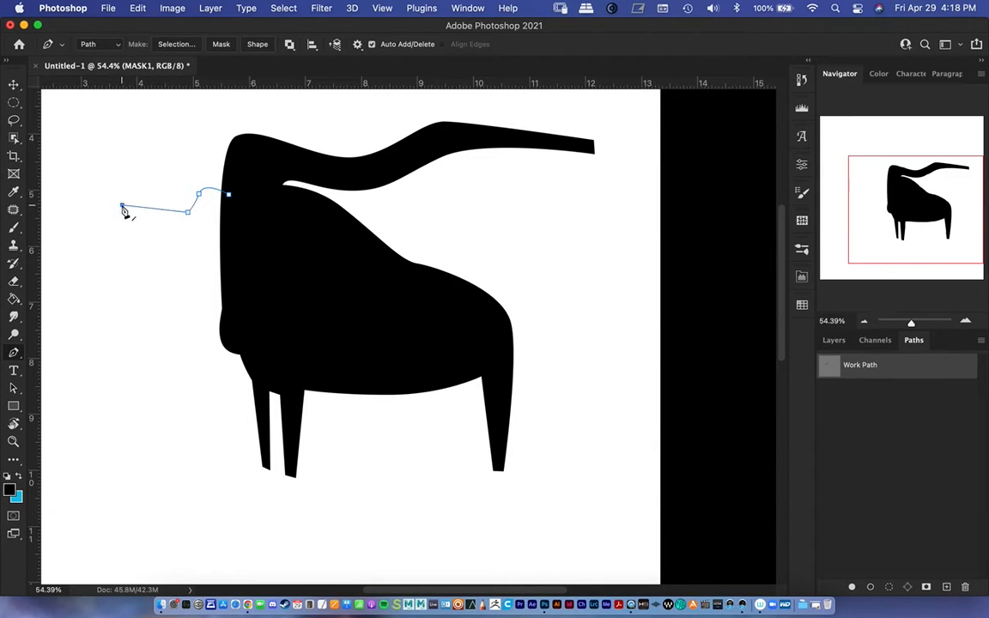
{"action": "left_click_drag", "start_coordinate": [137, 237], "coordinate": [155, 247]}
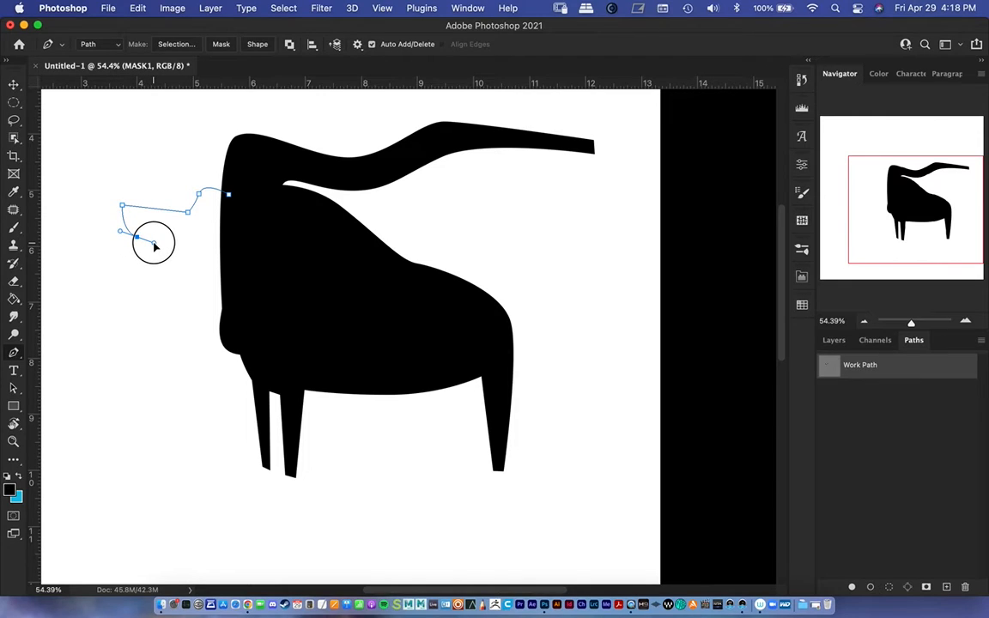
{"action": "left_click", "coordinate": [256, 278]}
{"action": "left_click", "coordinate": [230, 197]}
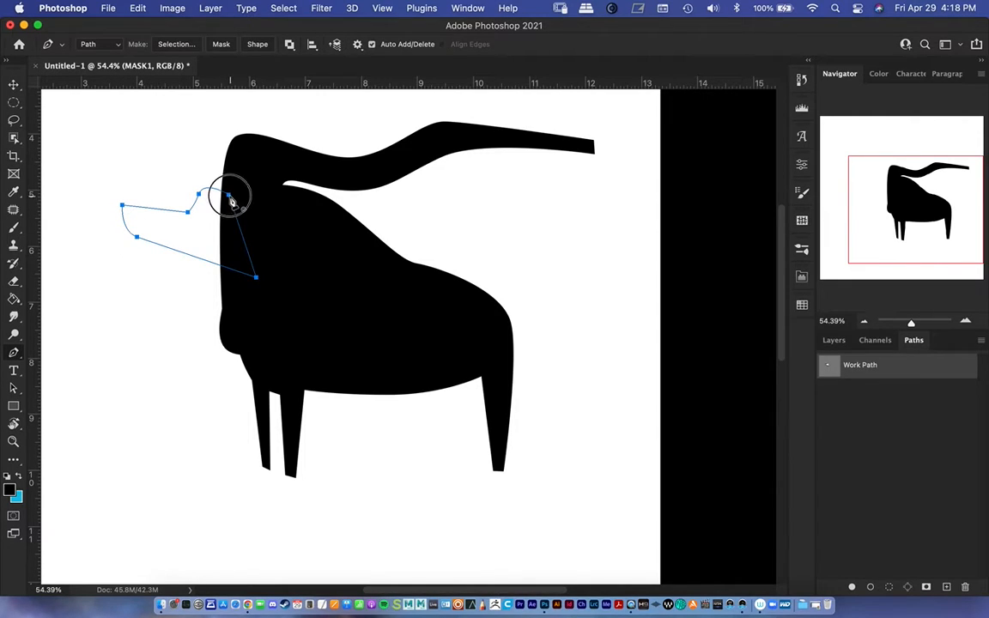
Step: Make a selection from the head path, paint it black with the Brush, and deselect
{"action": "right_click", "coordinate": [871, 365]}
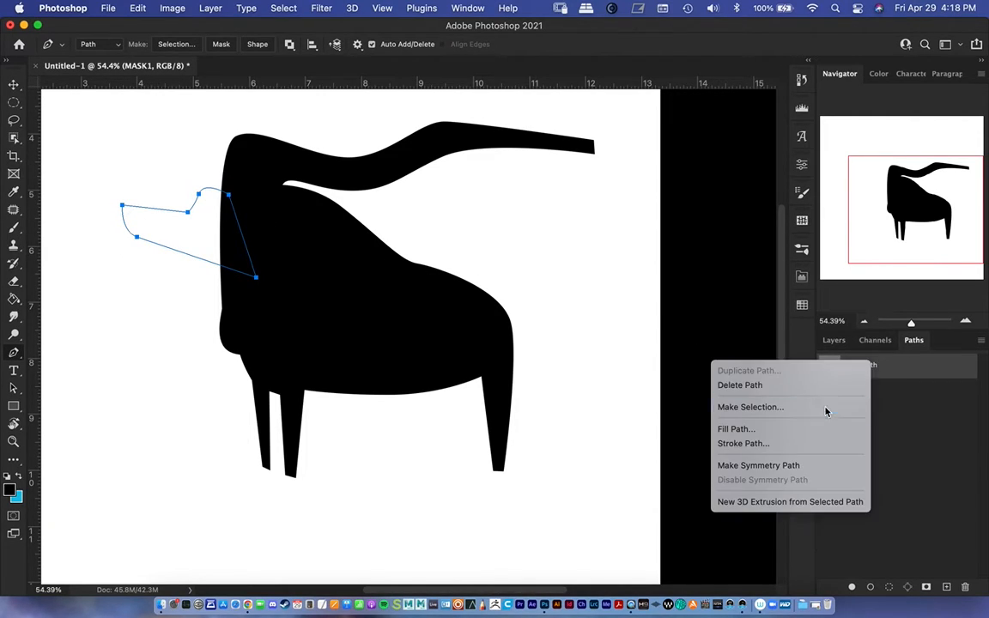
{"action": "left_click", "coordinate": [826, 406]}
{"action": "key", "text": "Return"}
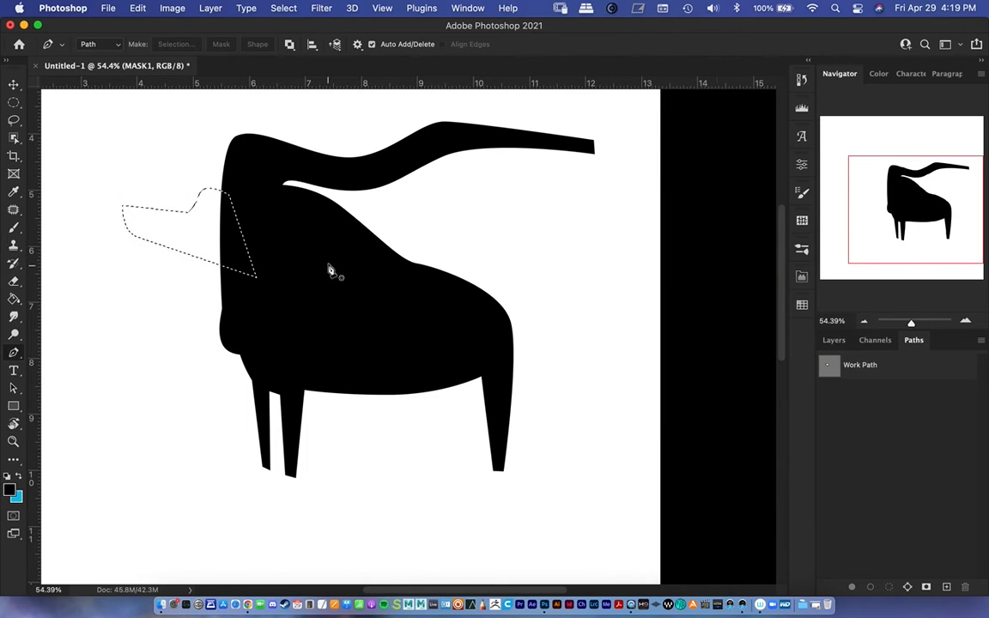
{"action": "key", "text": "b"}
{"action": "mouse_move", "coordinate": [232, 236]}
{"action": "left_mouse_down"}
{"action": "mouse_move", "coordinate": [285, 213]}
{"action": "mouse_move", "coordinate": [195, 262]}
{"action": "mouse_move", "coordinate": [105, 243]}
{"action": "left_mouse_up"}
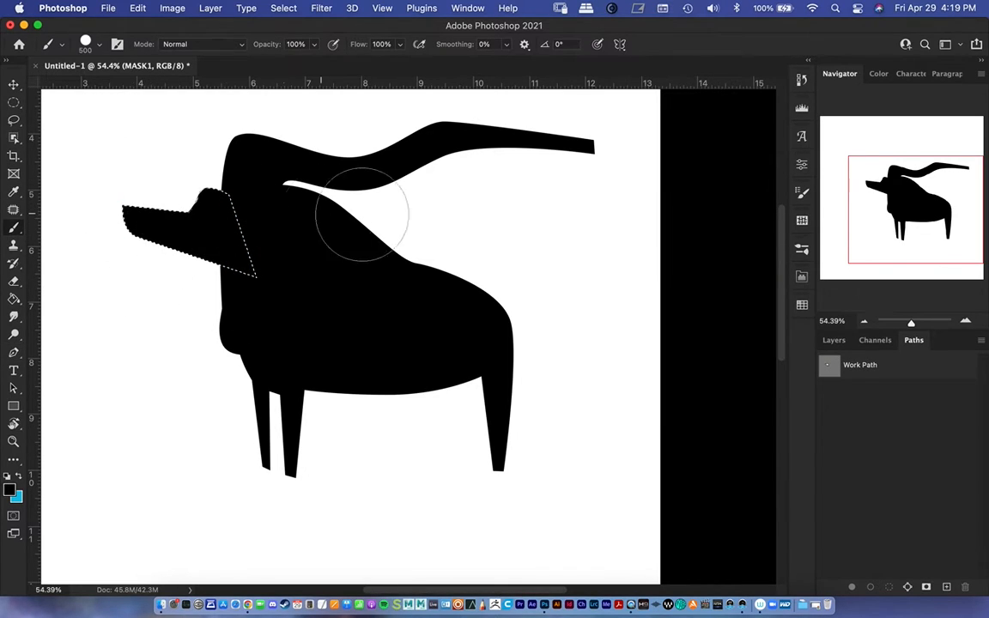
{"action": "key", "text": "ctrl+d"}
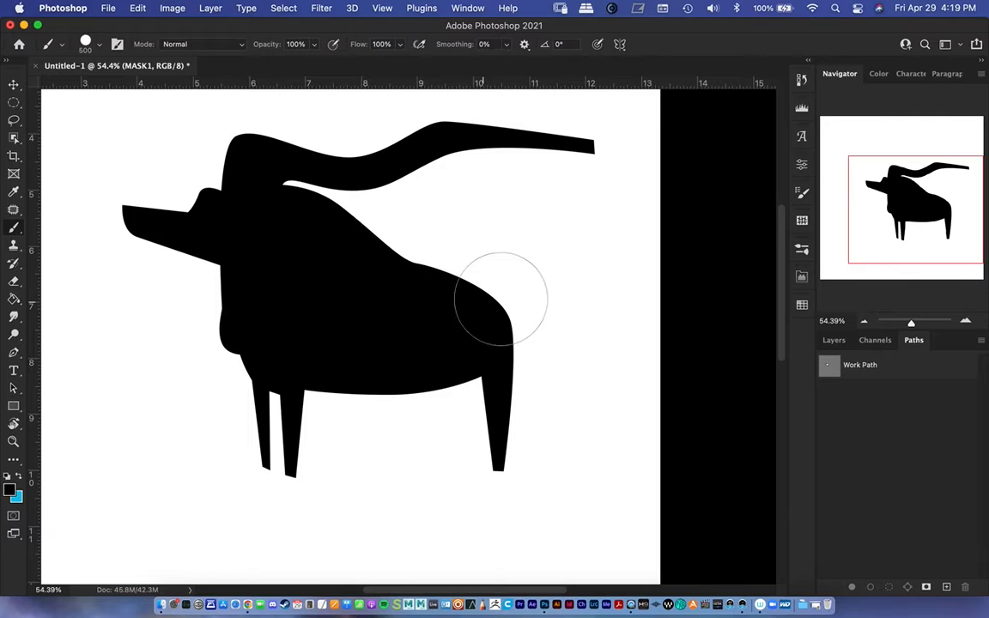
Step: Draw a closed four-point tapered leg path under the belly with the Pen and shift it closer to the rear leg
{"action": "key", "text": "p"}
{"action": "left_click", "coordinate": [432, 376]}
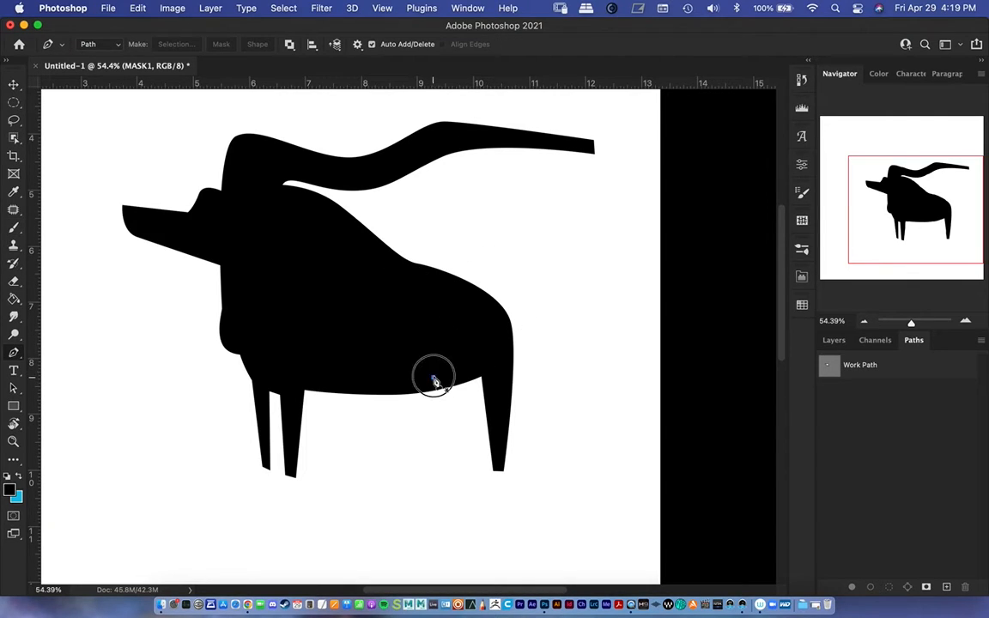
{"action": "left_click", "coordinate": [438, 460]}
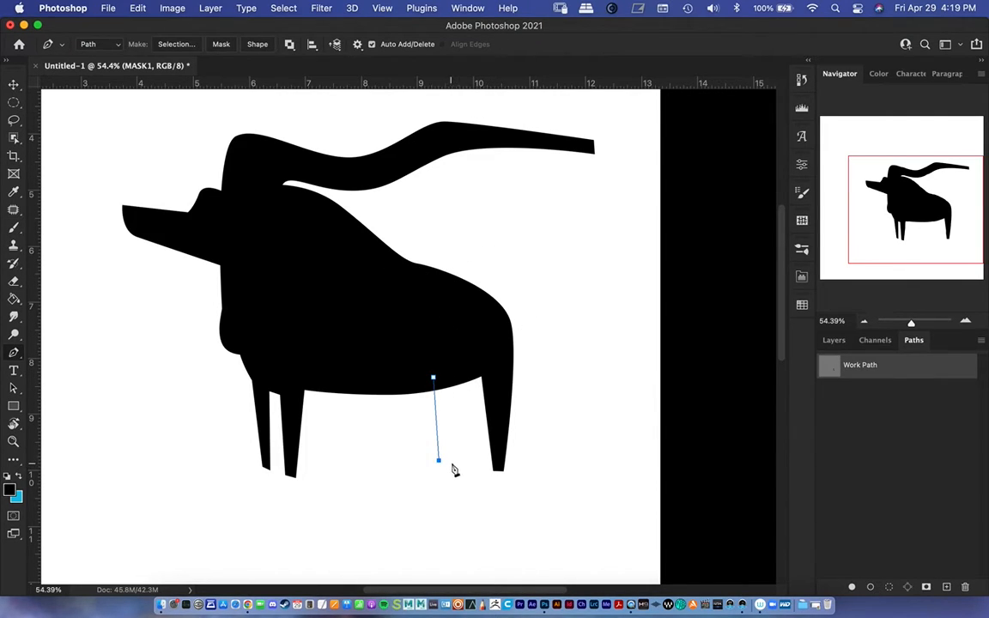
{"action": "left_click", "coordinate": [460, 373]}
{"action": "left_click", "coordinate": [434, 378]}
{"action": "mouse_move", "coordinate": [453, 464]}
{"action": "left_mouse_down"}
{"action": "mouse_move", "coordinate": [461, 468]}
{"action": "mouse_move", "coordinate": [428, 455]}
{"action": "mouse_move", "coordinate": [455, 464]}
{"action": "mouse_move", "coordinate": [399, 461]}
{"action": "mouse_move", "coordinate": [467, 457]}
{"action": "left_mouse_up"}
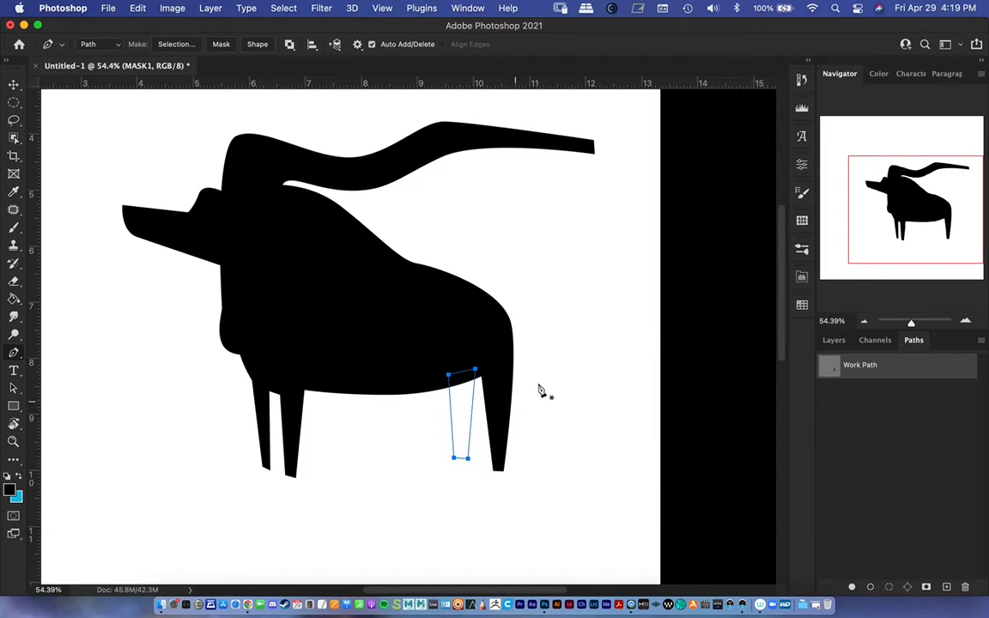
Step: Make a new selection with 0-pixel feather from the second rear leg's path, paint it black with the Brush, and deselect
{"action": "right_click", "coordinate": [854, 369]}
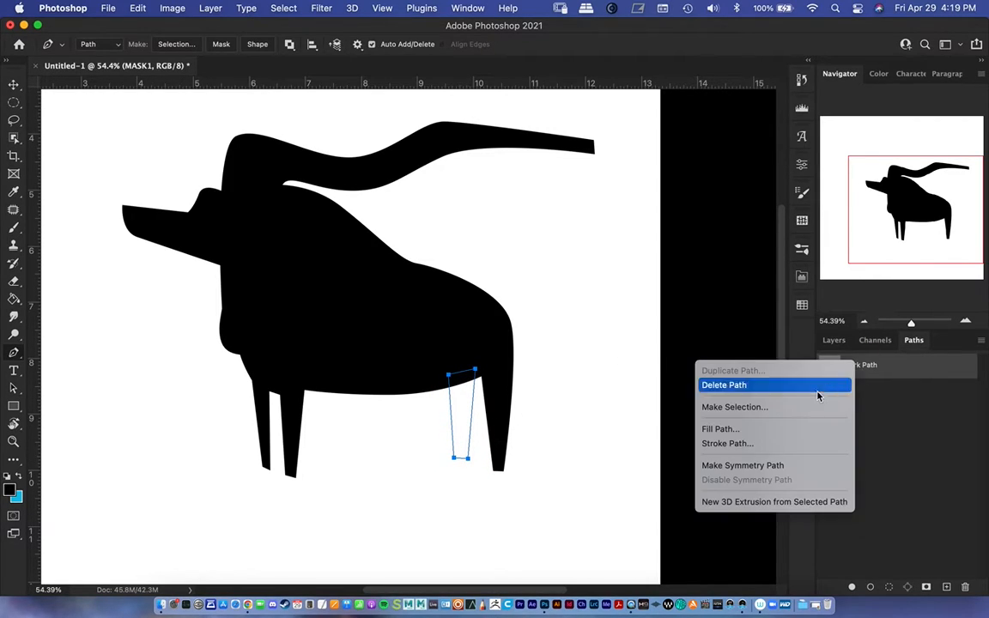
{"action": "left_click", "coordinate": [808, 408]}
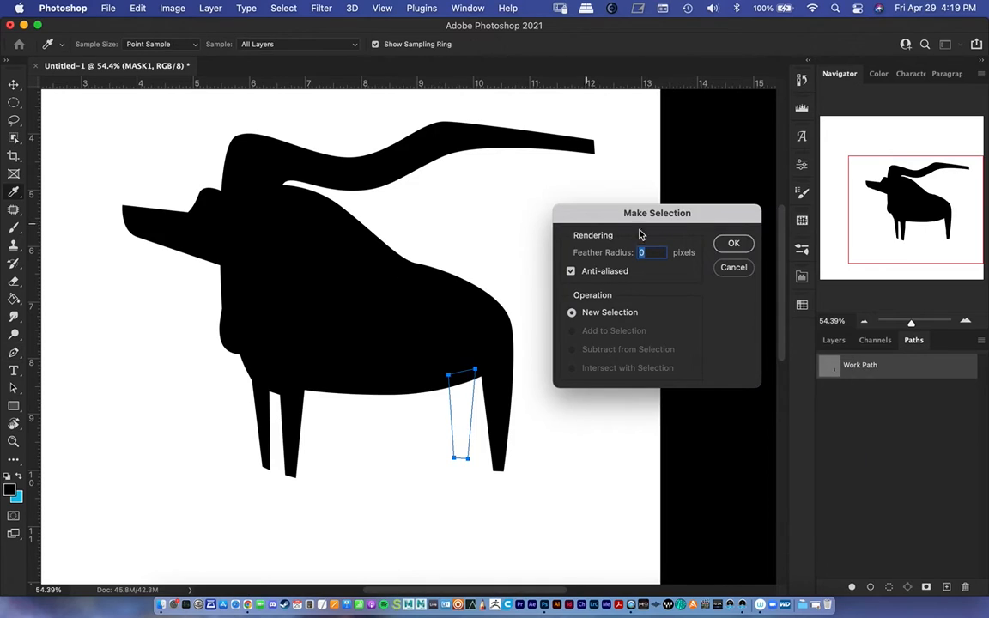
{"action": "left_click", "coordinate": [733, 243]}
{"action": "key", "text": "b"}
{"action": "left_click_drag", "start_coordinate": [463, 382], "coordinate": [437, 475]}
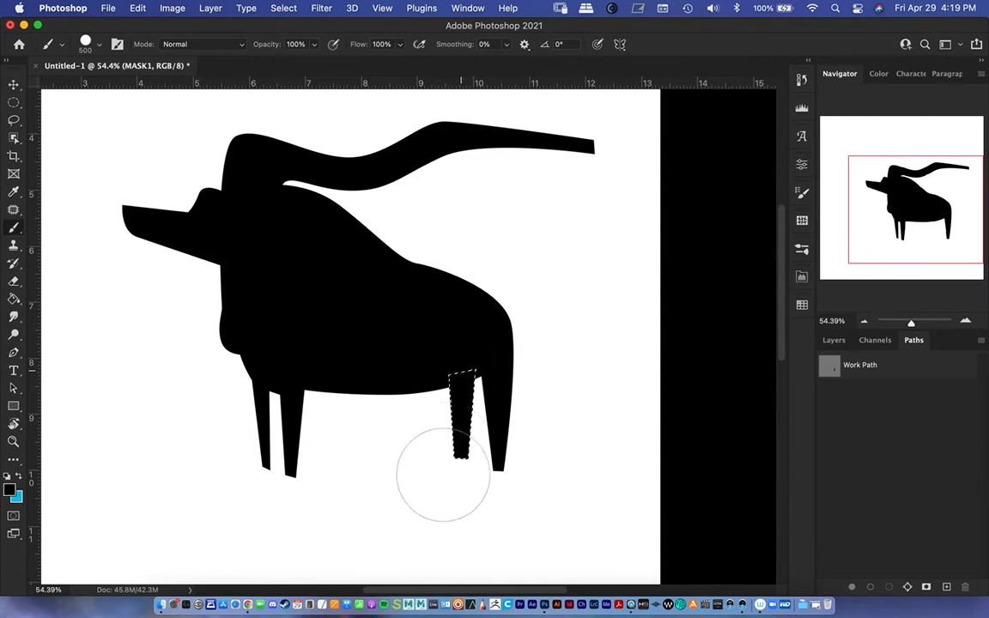
{"action": "key", "text": "super+d"}
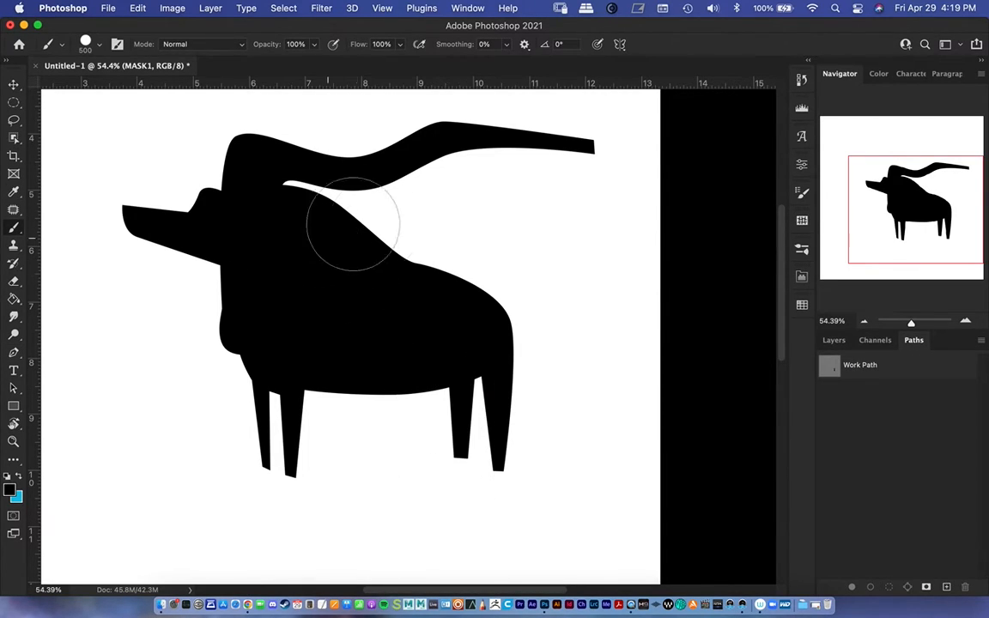
Step: Draw a small closed four-point almond-shaped eye path on the head, just below the brow, with the Pen
{"action": "key", "text": "p"}
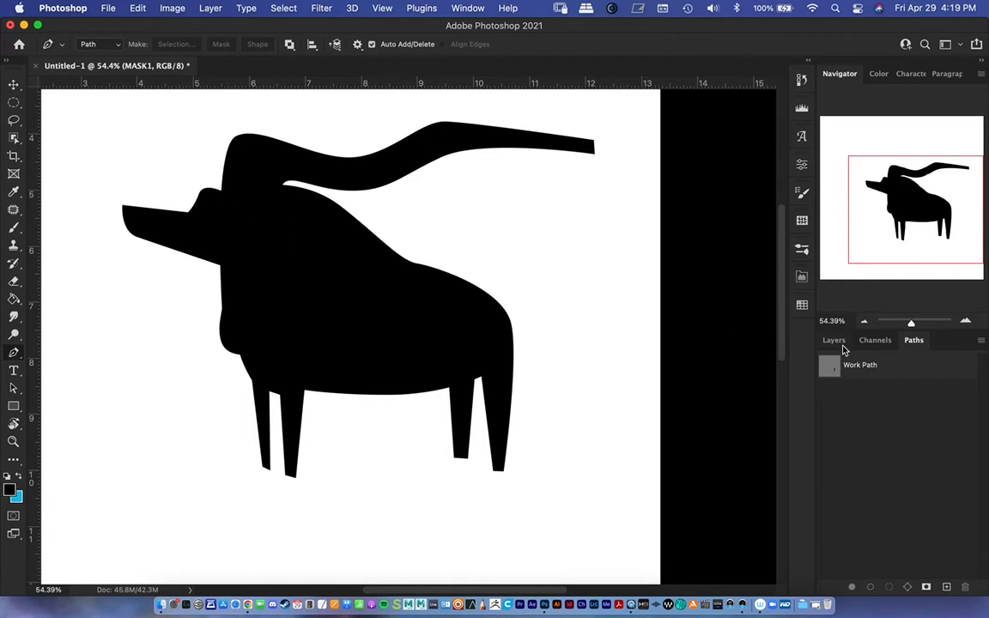
{"action": "left_click", "coordinate": [208, 209]}
{"action": "left_click_drag", "start_coordinate": [225, 209], "coordinate": [217, 227]}
{"action": "left_click", "coordinate": [209, 210]}
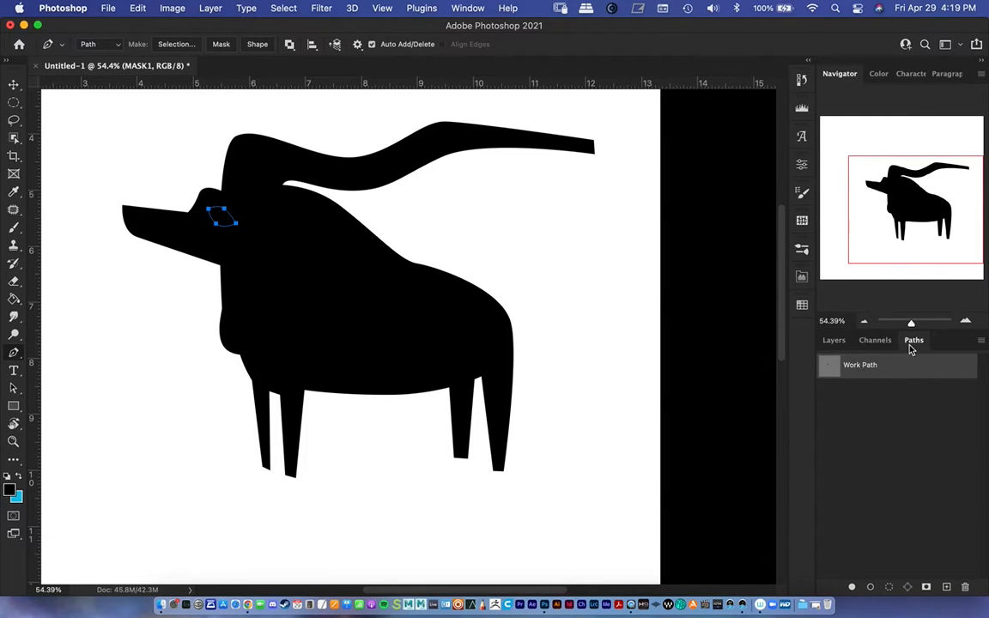
Step: Make a new selection with 0-pixel feather from the eye path, erase the black inside it, and deselect
{"action": "right_click", "coordinate": [873, 371]}
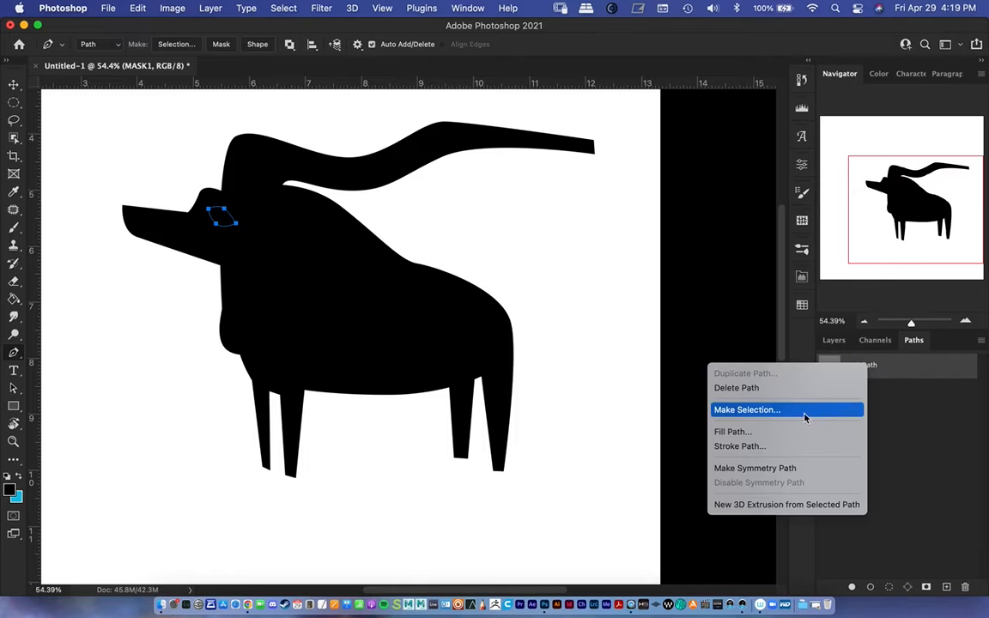
{"action": "left_click", "coordinate": [766, 419]}
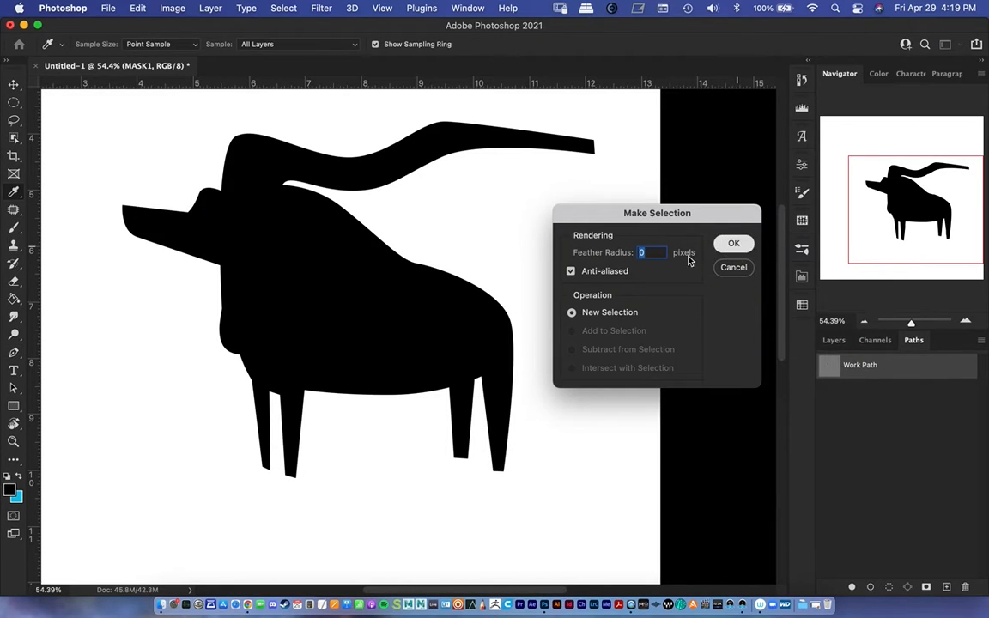
{"action": "left_click", "coordinate": [732, 243]}
{"action": "key", "text": "p"}
{"action": "key", "text": "e"}
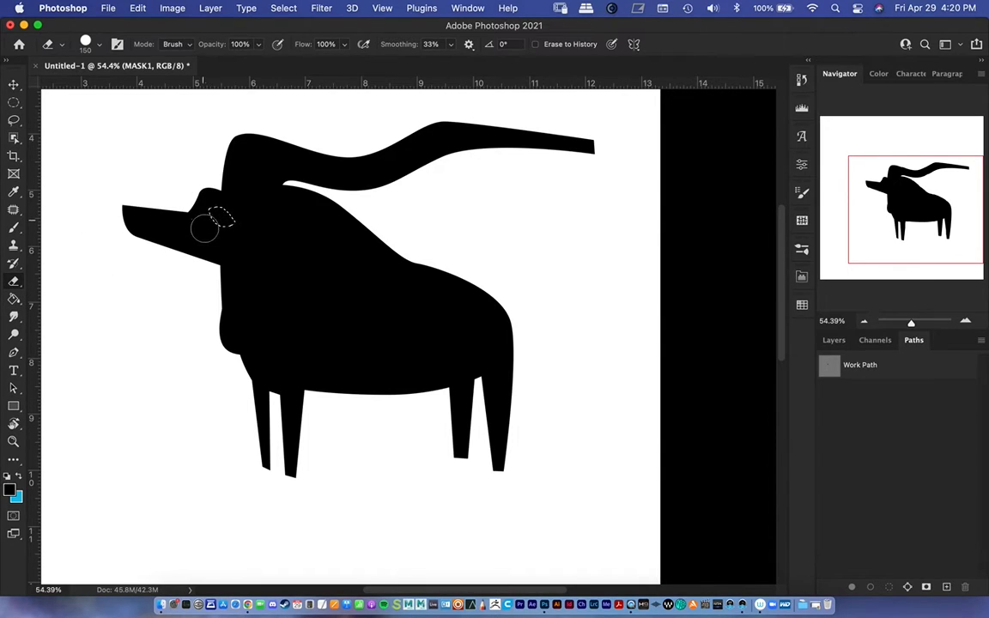
{"action": "left_click_drag", "start_coordinate": [206, 219], "coordinate": [245, 226]}
{"action": "key", "text": "super+d"}
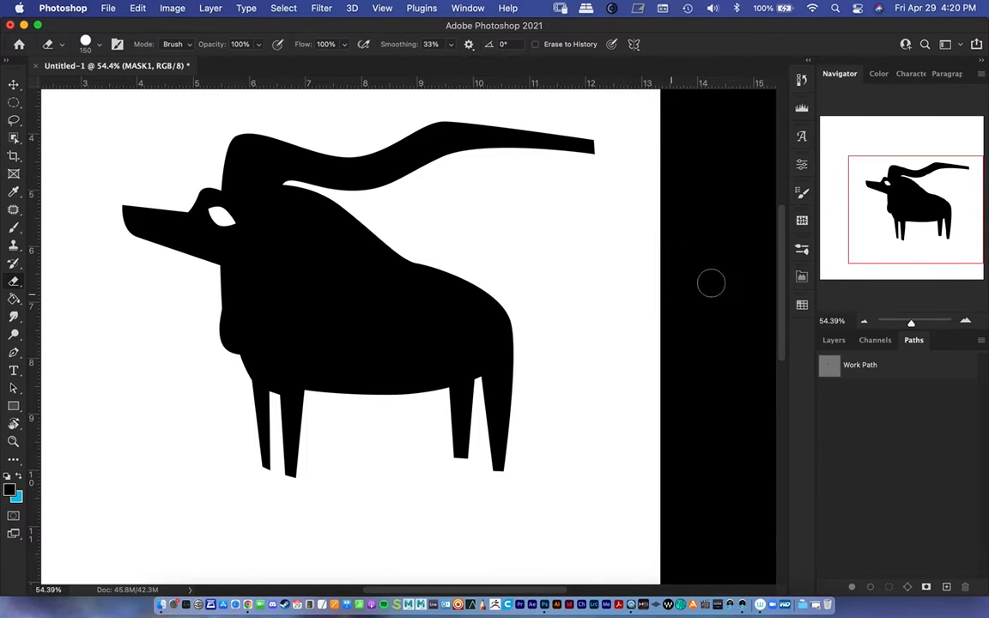
Step: Show the document's color channels, and open worshippers_of_the_sun.jpeg from the Desktop
{"action": "left_click", "coordinate": [833, 340]}
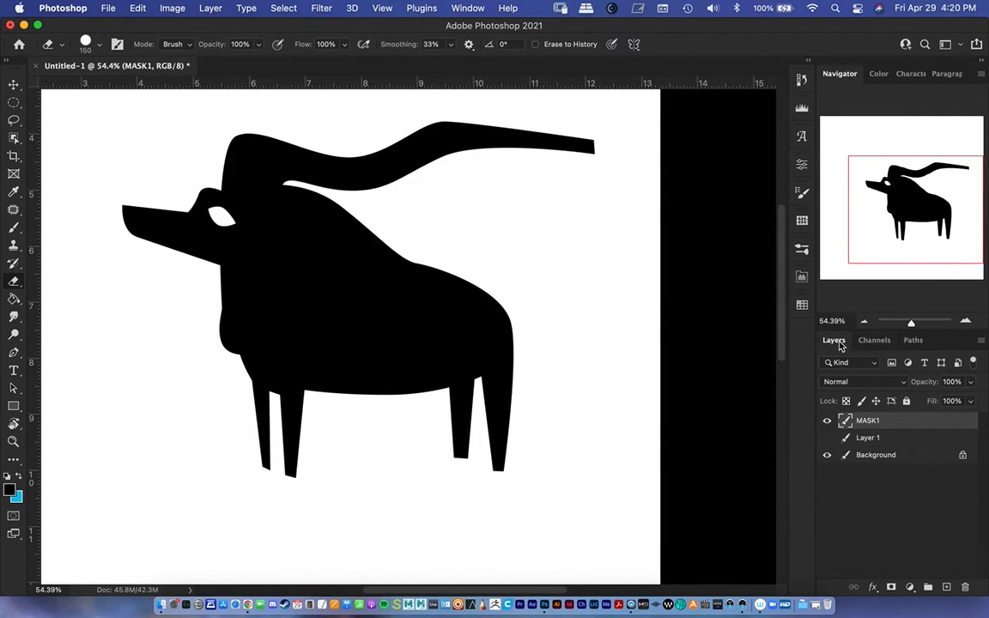
{"action": "left_click", "coordinate": [875, 341]}
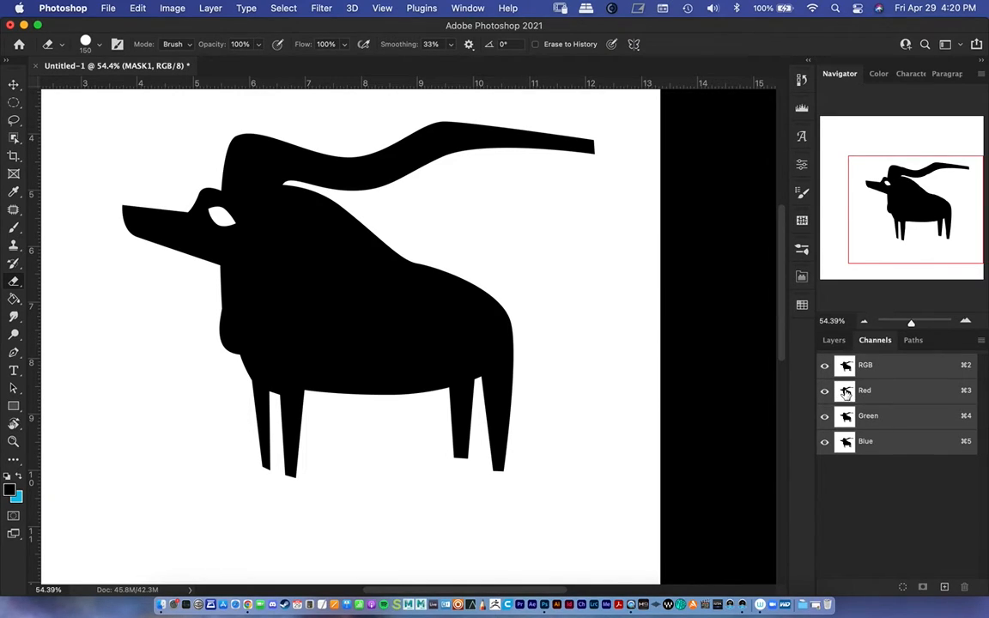
{"action": "left_click", "coordinate": [108, 8]}
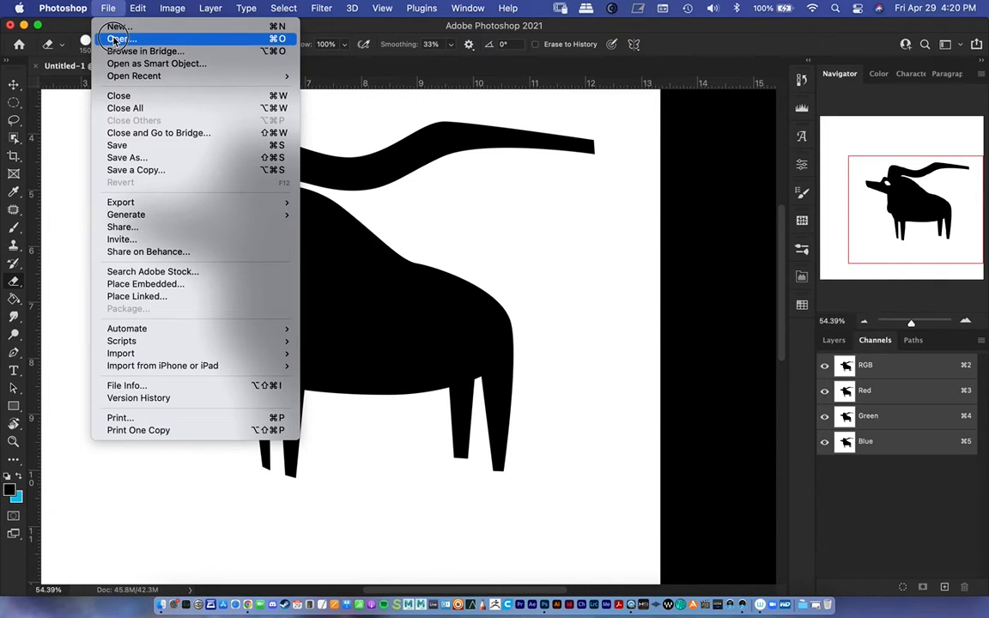
{"action": "left_click", "coordinate": [116, 39]}
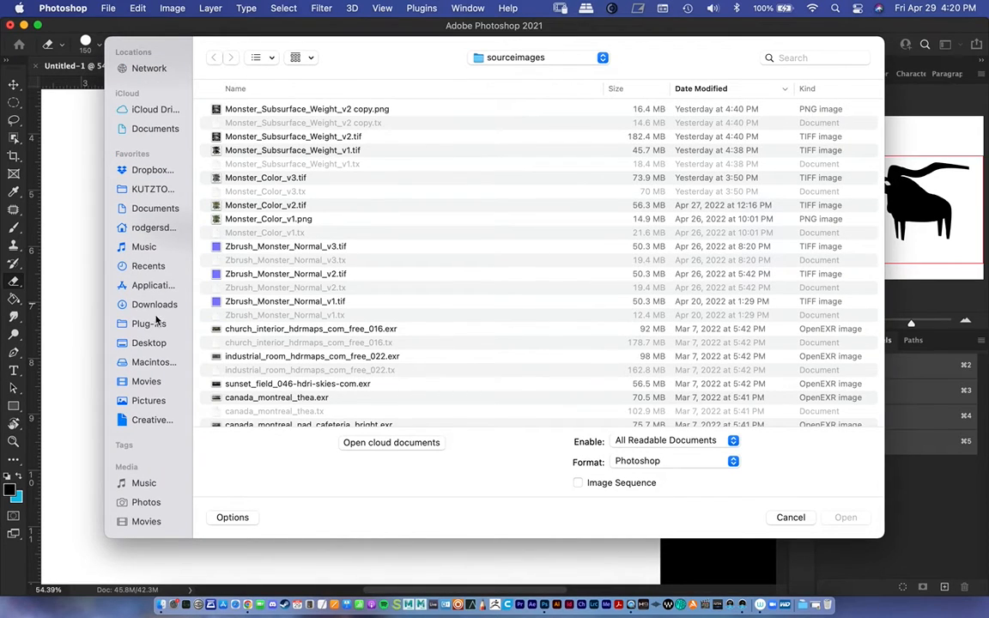
{"action": "left_click", "coordinate": [147, 343]}
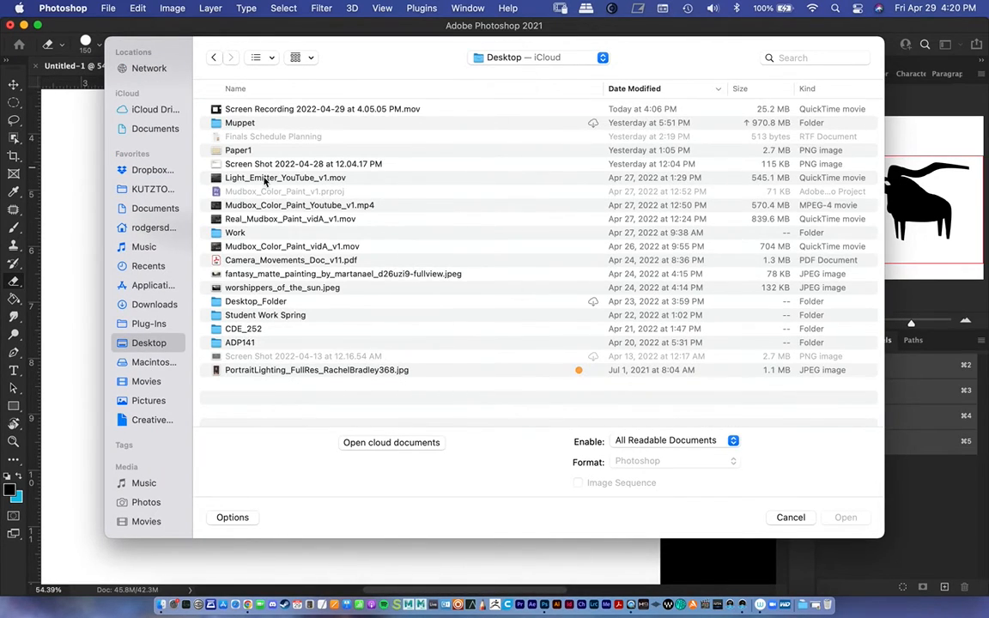
{"action": "left_click", "coordinate": [359, 289]}
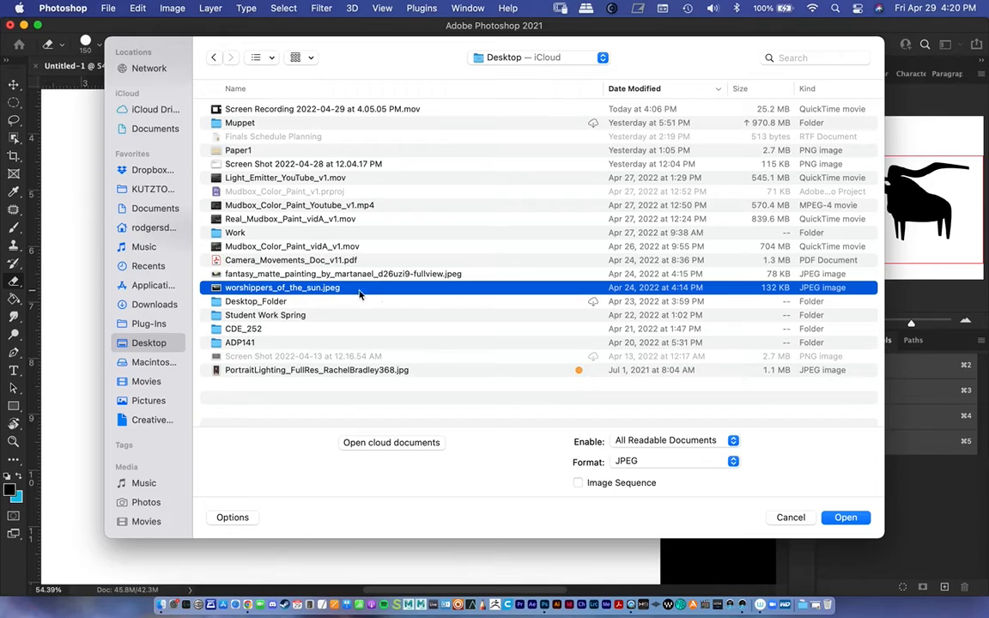
{"action": "left_click", "coordinate": [845, 518]}
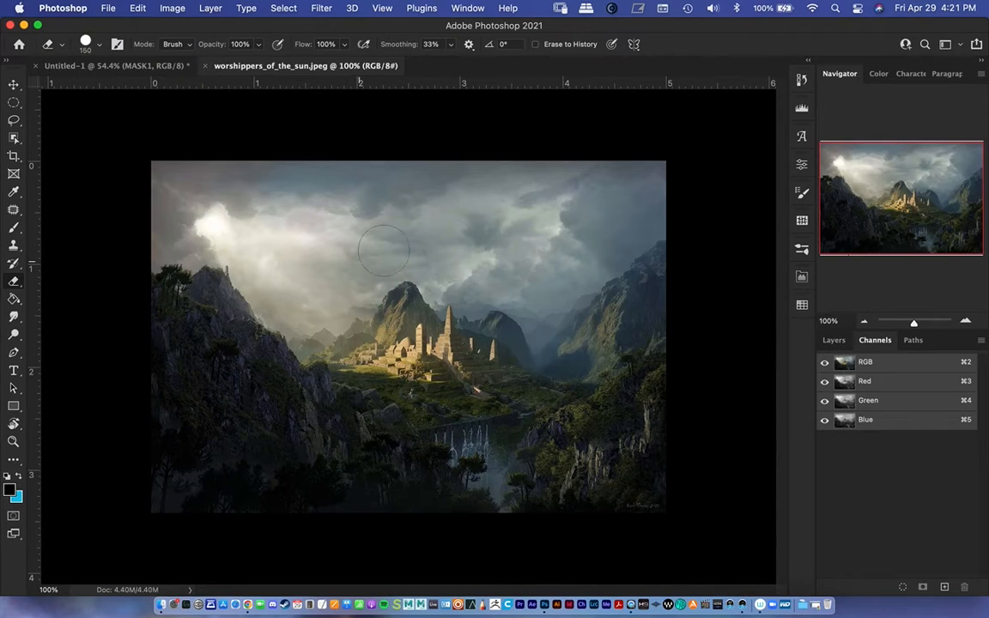
Step: View the landscape painting's Red channel on its own, and return to the full RGB composite
{"action": "left_click", "coordinate": [836, 340]}
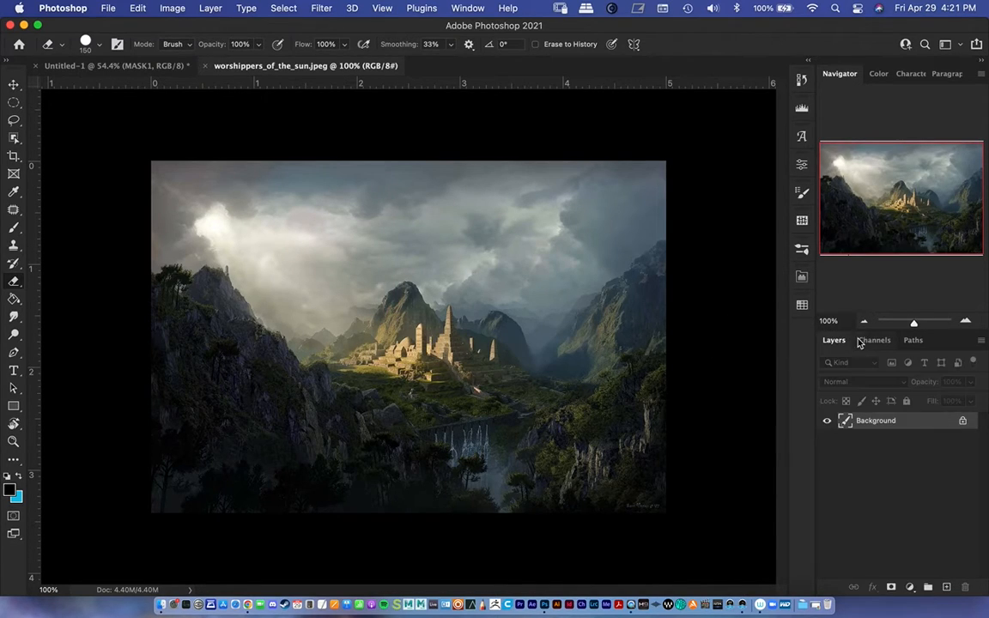
{"action": "left_click", "coordinate": [875, 341]}
{"action": "left_click", "coordinate": [825, 421]}
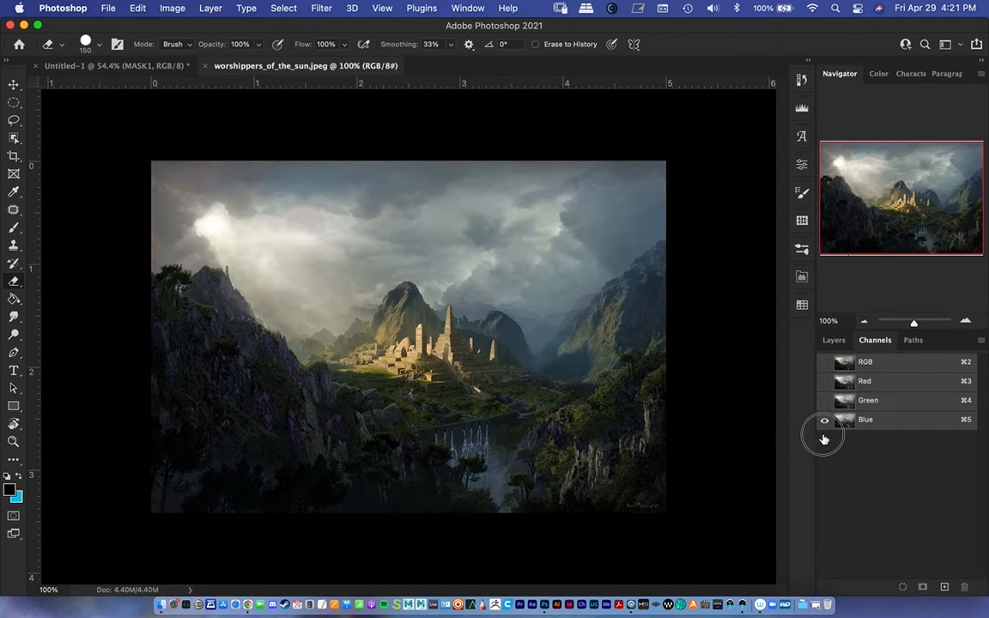
{"action": "left_click", "coordinate": [824, 381]}
{"action": "left_click", "coordinate": [825, 420]}
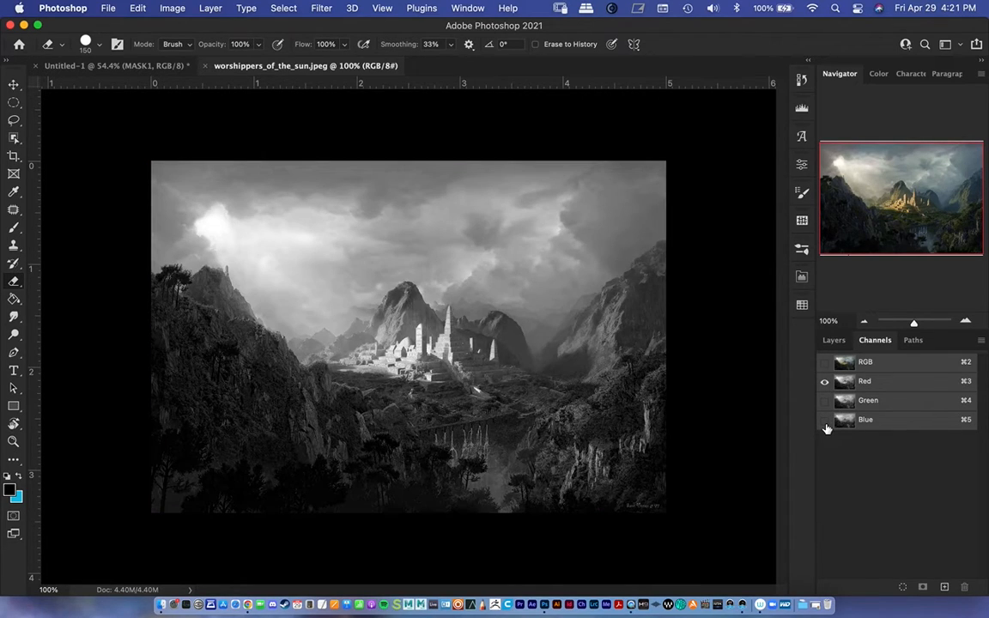
{"action": "left_click", "coordinate": [839, 382]}
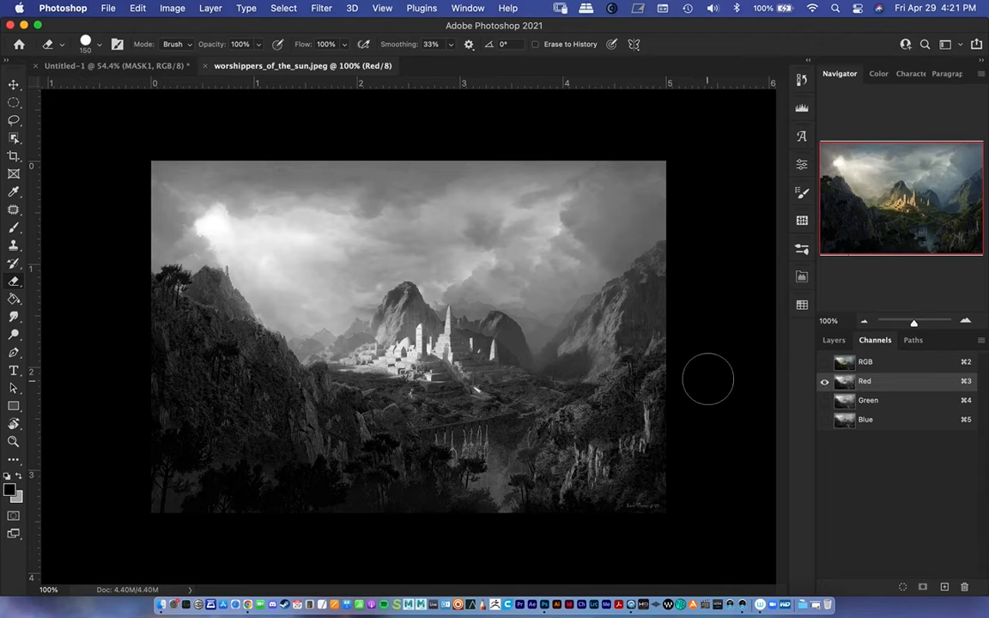
{"action": "left_click", "coordinate": [823, 362]}
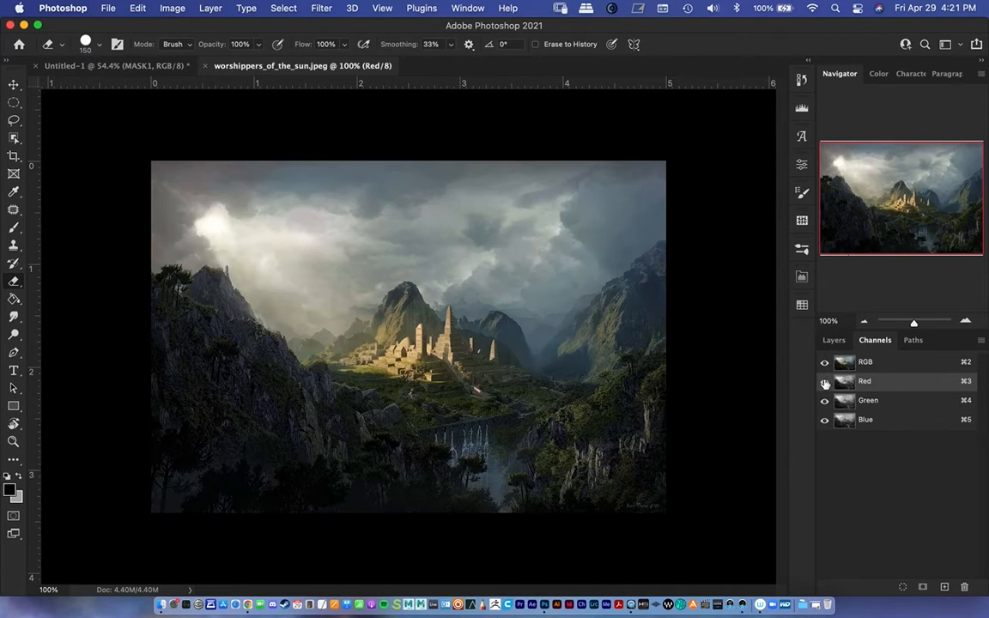
Step: Compare the painting's Red, Green and Blue channels one at a time in grayscale, and close the painting
{"action": "left_click", "coordinate": [825, 400]}
{"action": "left_click", "coordinate": [825, 363]}
{"action": "left_click", "coordinate": [825, 419]}
{"action": "left_click", "coordinate": [824, 400]}
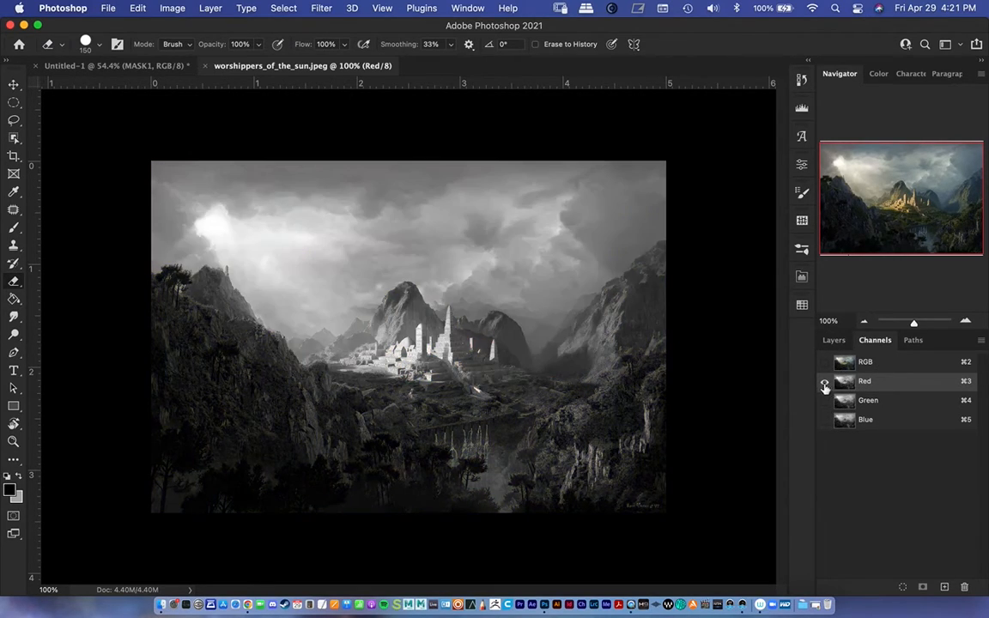
{"action": "left_click", "coordinate": [824, 400]}
{"action": "left_click", "coordinate": [824, 383]}
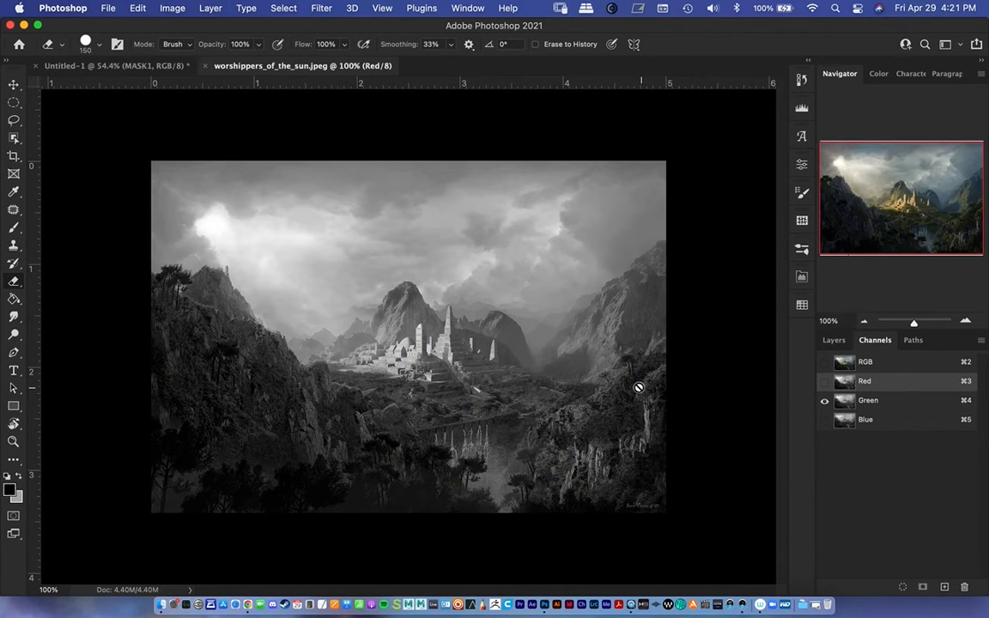
{"action": "left_click", "coordinate": [824, 381]}
{"action": "left_click", "coordinate": [824, 400]}
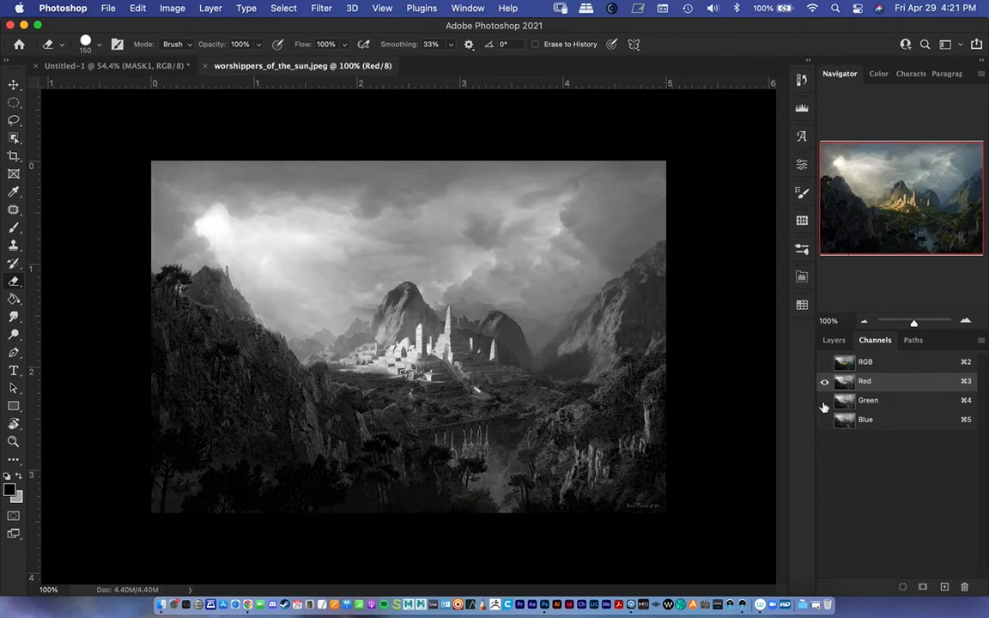
{"action": "left_click", "coordinate": [824, 400]}
{"action": "left_click", "coordinate": [824, 381]}
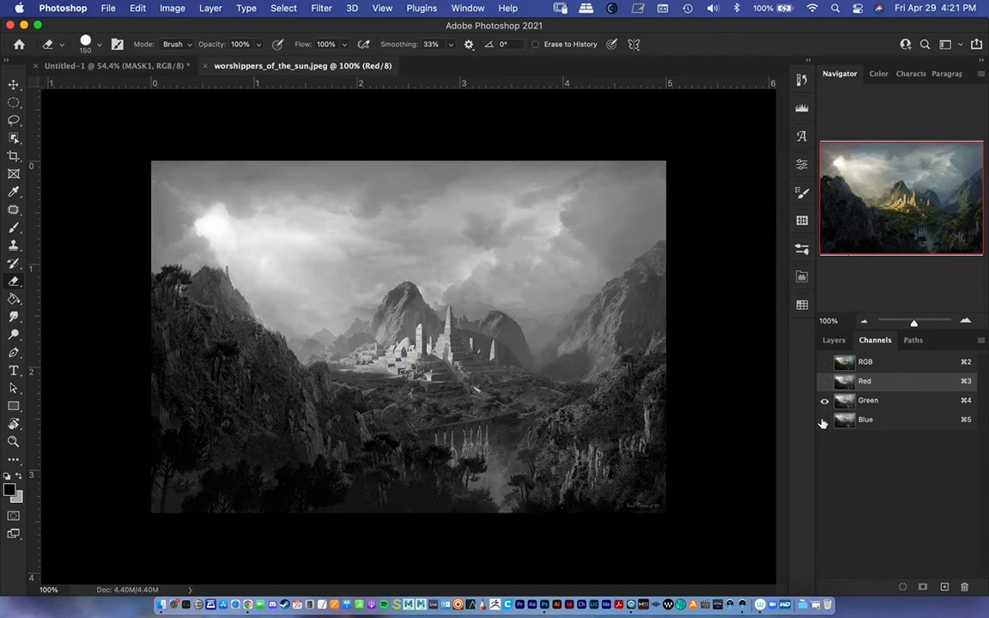
{"action": "left_click", "coordinate": [824, 419]}
{"action": "left_click", "coordinate": [824, 400]}
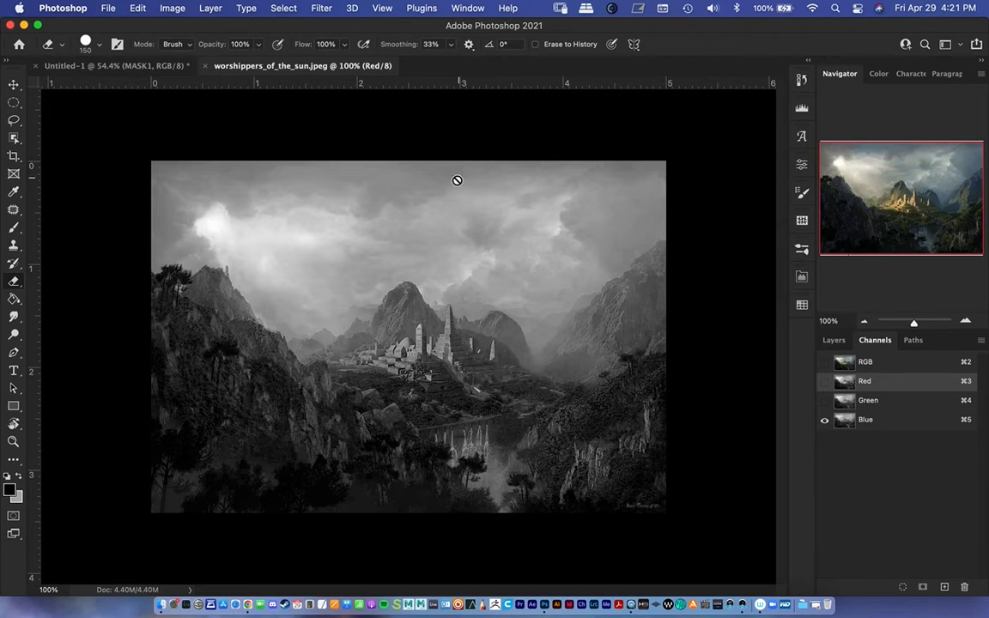
{"action": "left_click", "coordinate": [206, 66]}
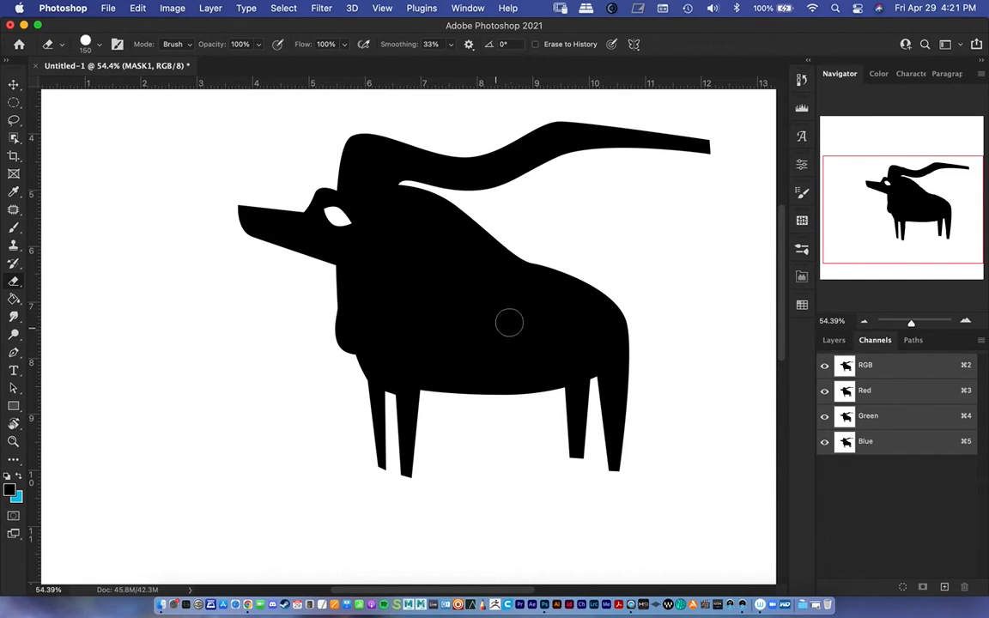
Step: Duplicate the silhouette document's Blue channel and rename the copy MASK1
{"action": "left_click", "coordinate": [867, 444]}
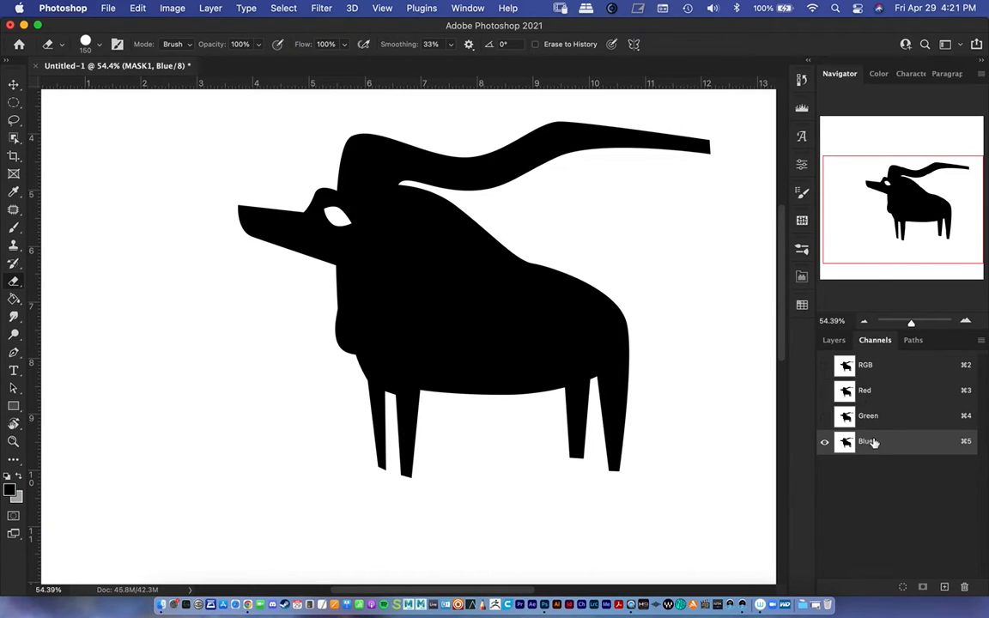
{"action": "right_click", "coordinate": [868, 443]}
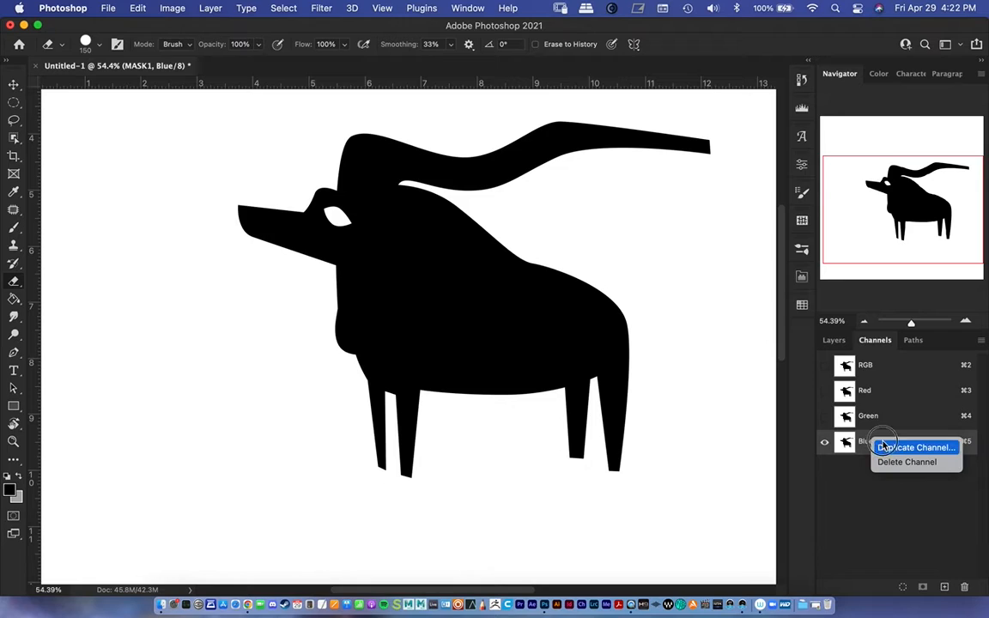
{"action": "left_click", "coordinate": [893, 447]}
{"action": "left_click", "coordinate": [702, 285]}
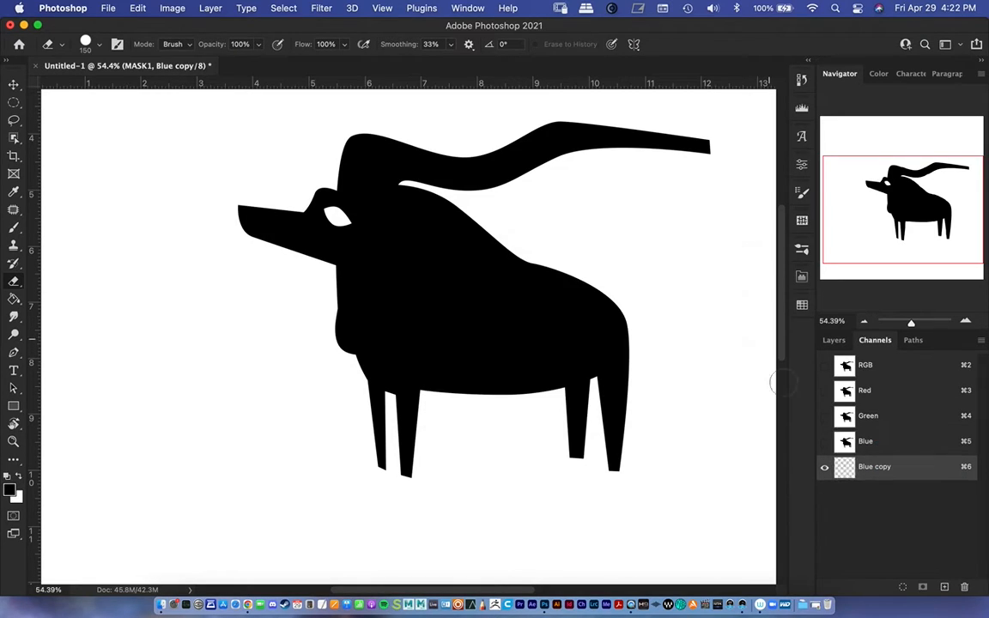
{"action": "double_click", "coordinate": [862, 468]}
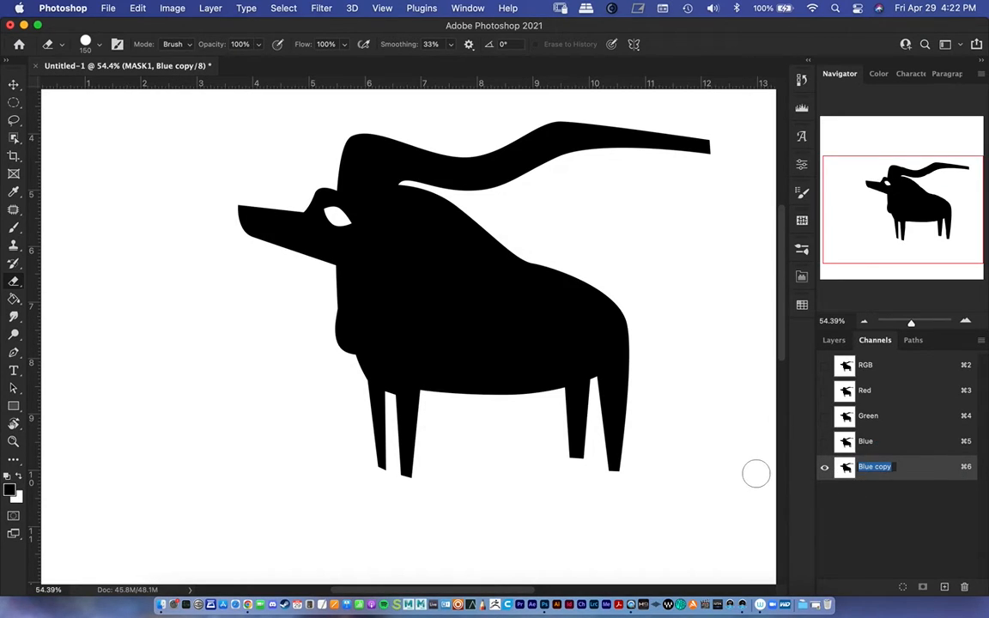
{"action": "type", "text": "MASK1"}
{"action": "key", "text": "Return"}
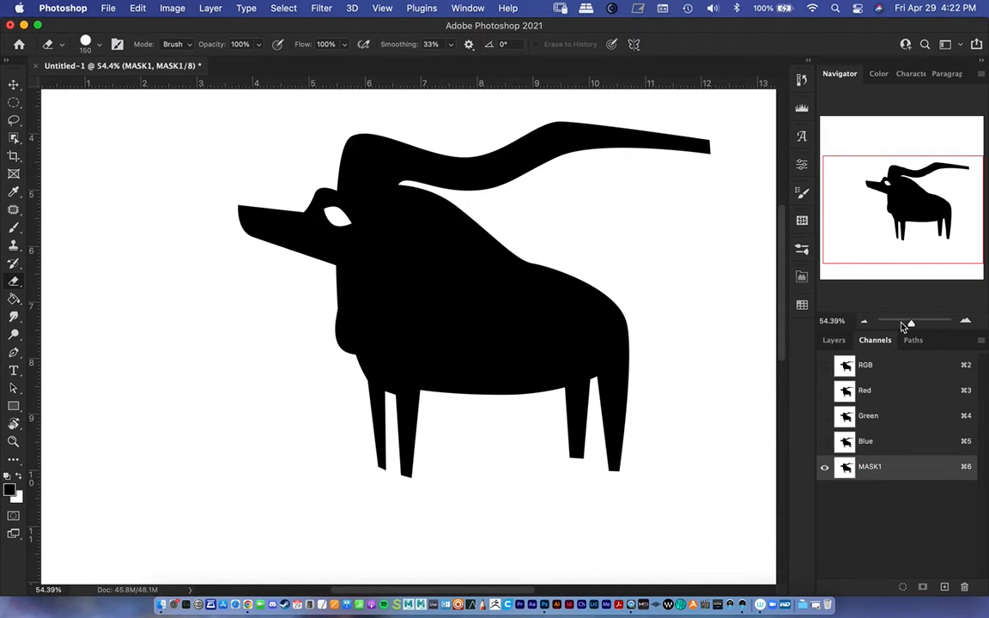
Step: Invert the MASK1 channel so the creature is white on black
{"action": "left_click_drag", "start_coordinate": [903, 324], "coordinate": [910, 322]}
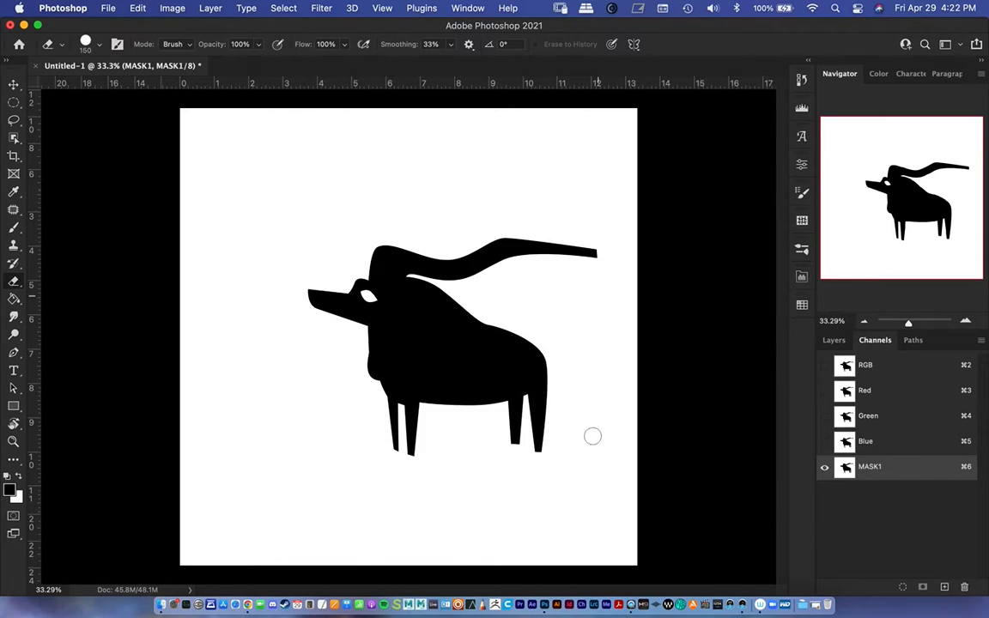
{"action": "left_click", "coordinate": [174, 10]}
{"action": "mouse_move", "coordinate": [193, 45]}
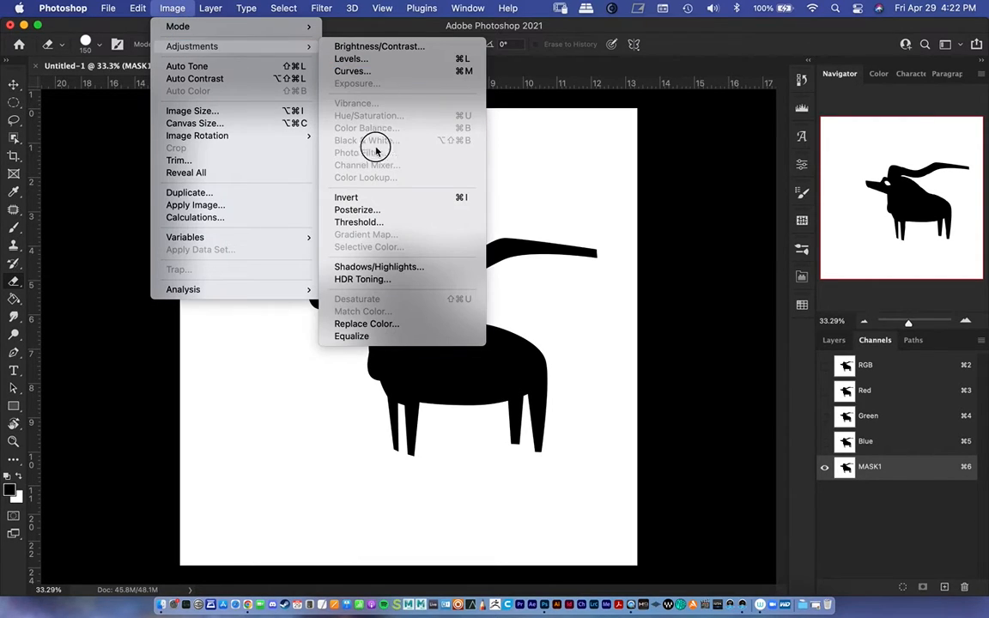
{"action": "left_click", "coordinate": [374, 198]}
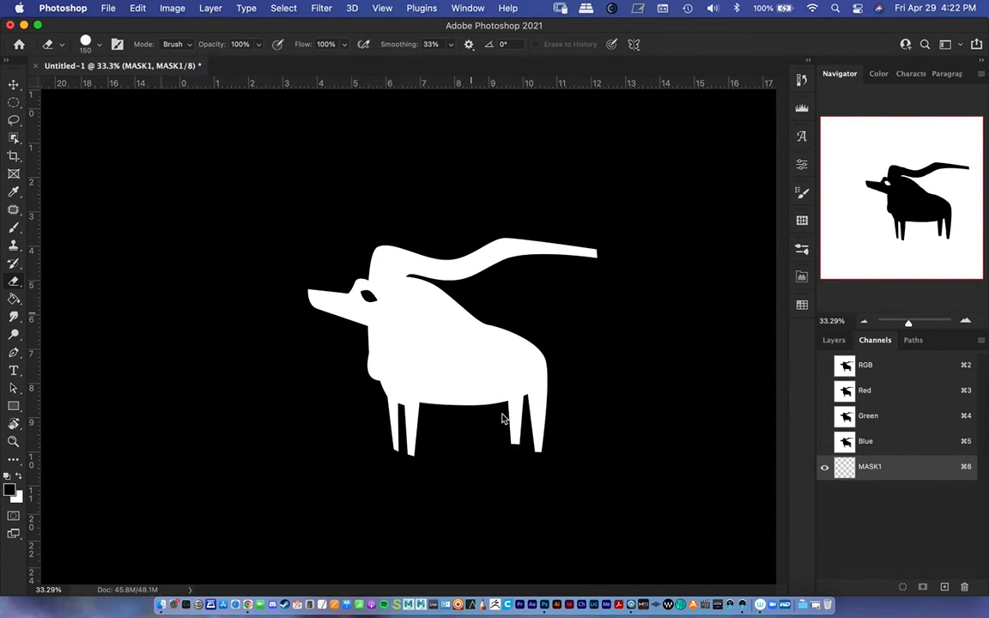
Step: Change the area surrounding the canvas to Medium Gray and return to the layer list
{"action": "right_click", "coordinate": [725, 225]}
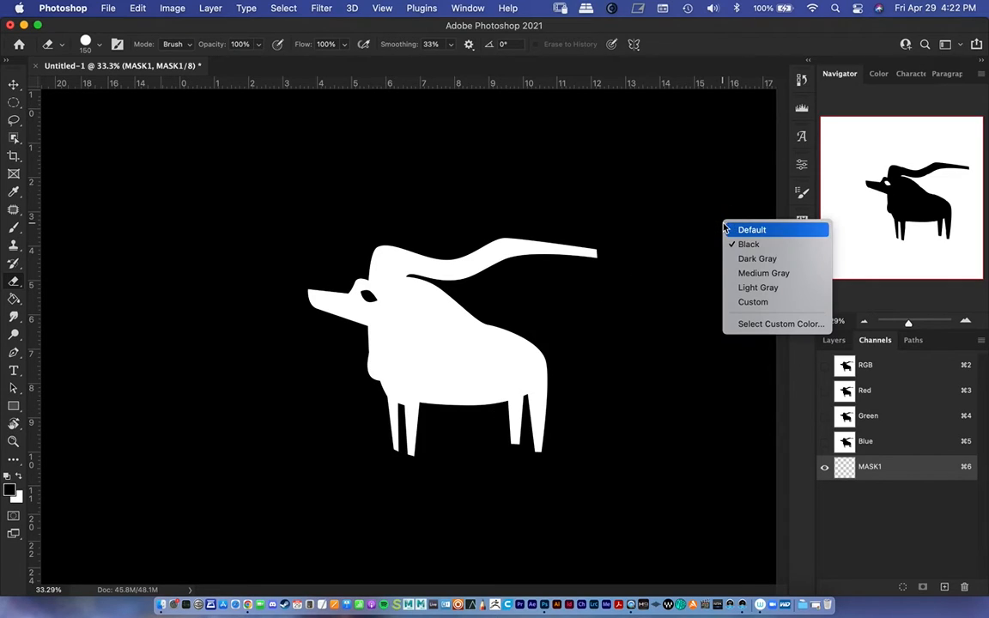
{"action": "left_click", "coordinate": [743, 273]}
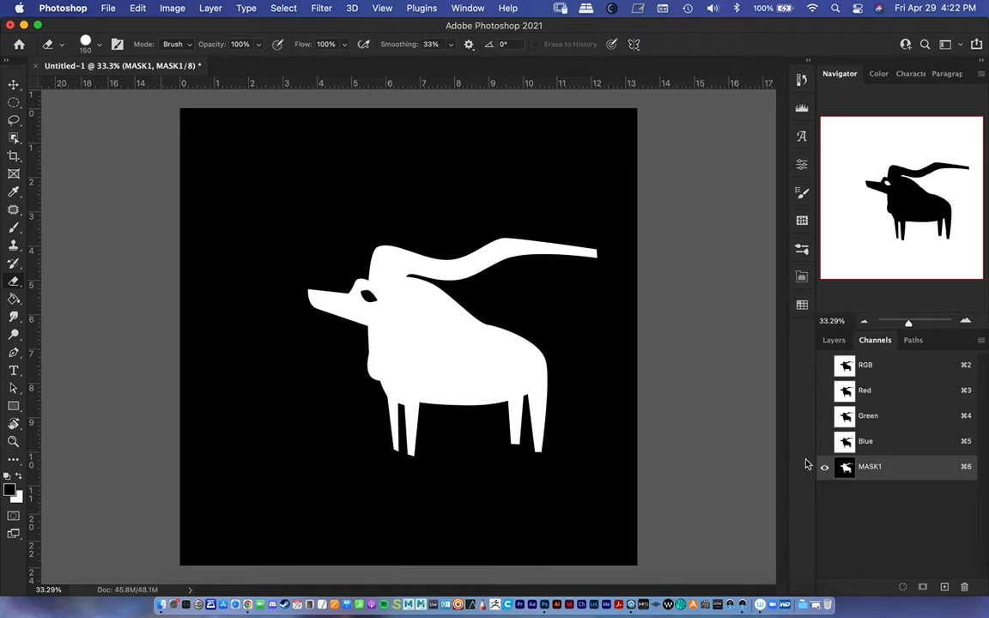
{"action": "left_click", "coordinate": [834, 341]}
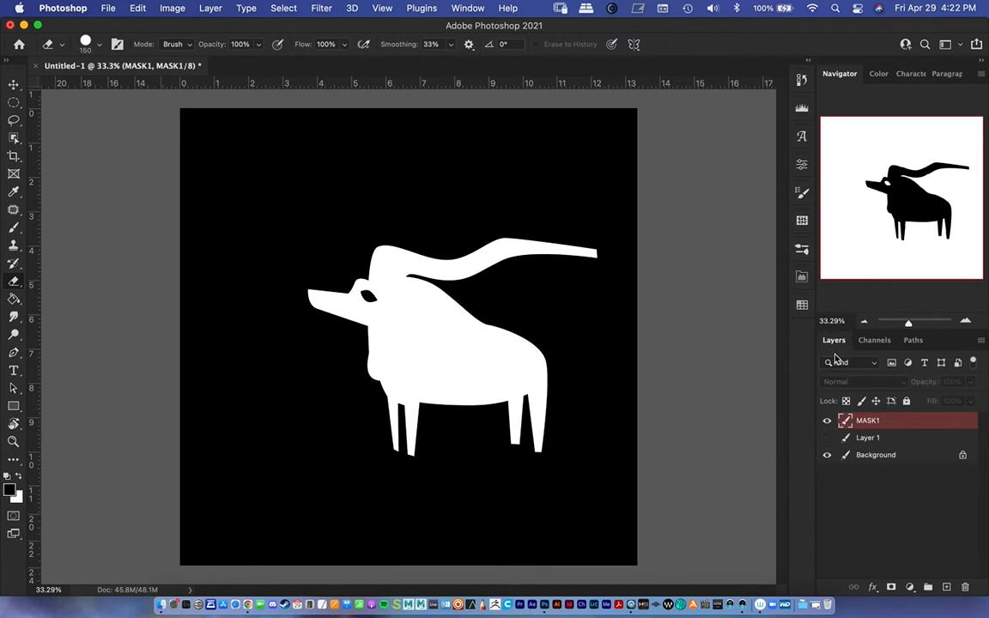
Step: Hide the MASK1 layer and add a new empty layer above it
{"action": "left_click", "coordinate": [827, 420]}
{"action": "key", "text": "super+shift+alt+n"}
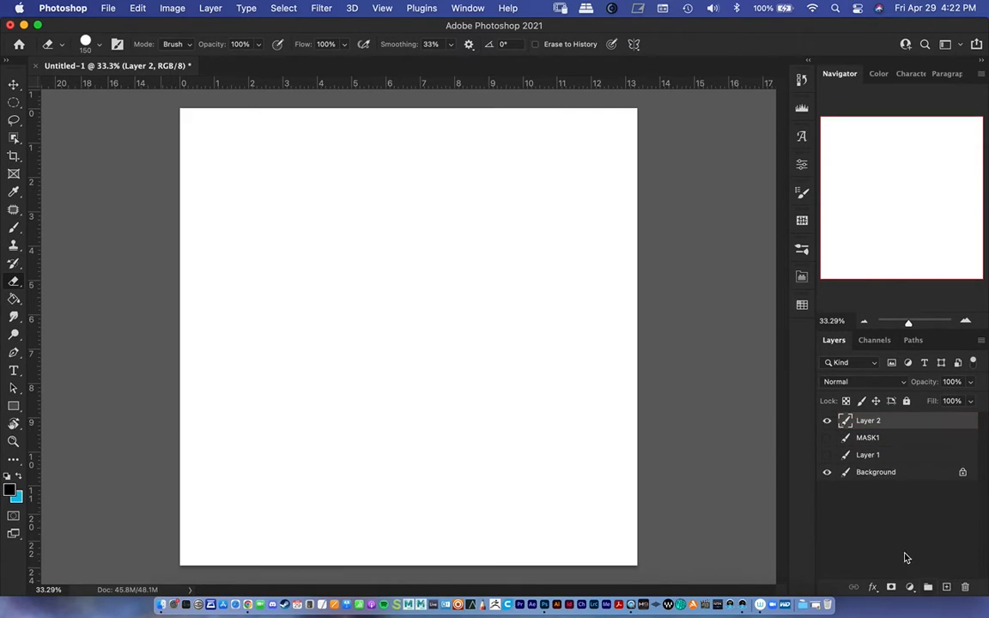
Step: Compare the MASK1 layer's silhouette with the MASK1 alpha channel shown on its own, and return to the layer list
{"action": "left_click", "coordinate": [875, 341]}
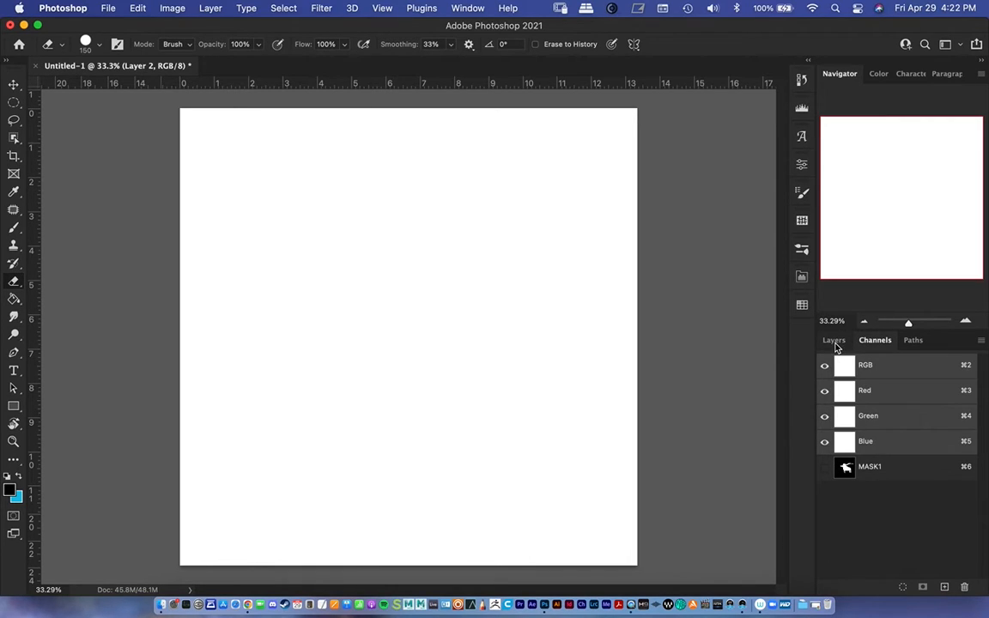
{"action": "left_click", "coordinate": [833, 341]}
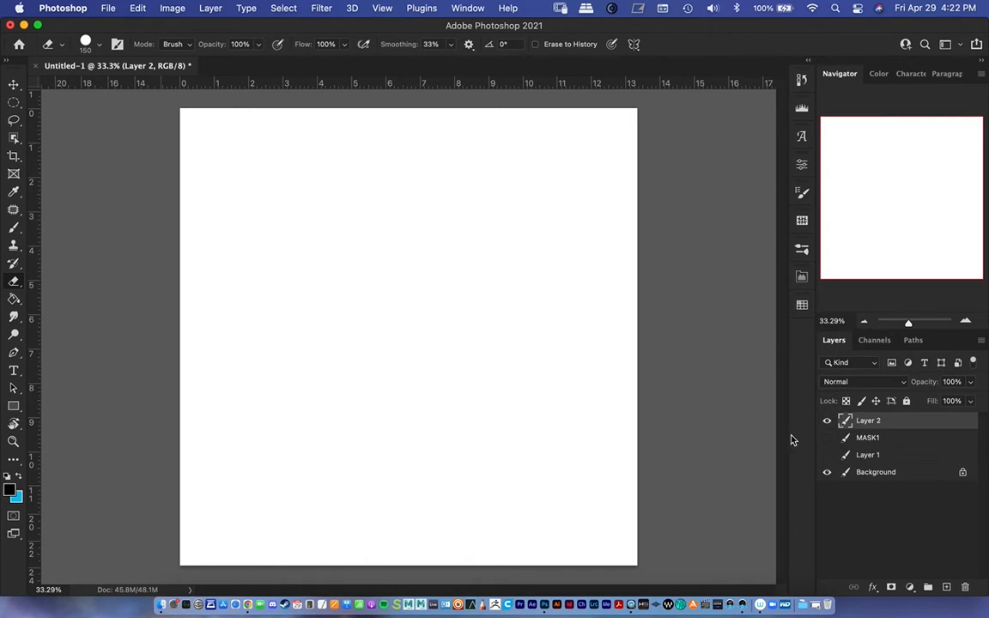
{"action": "left_click", "coordinate": [826, 438]}
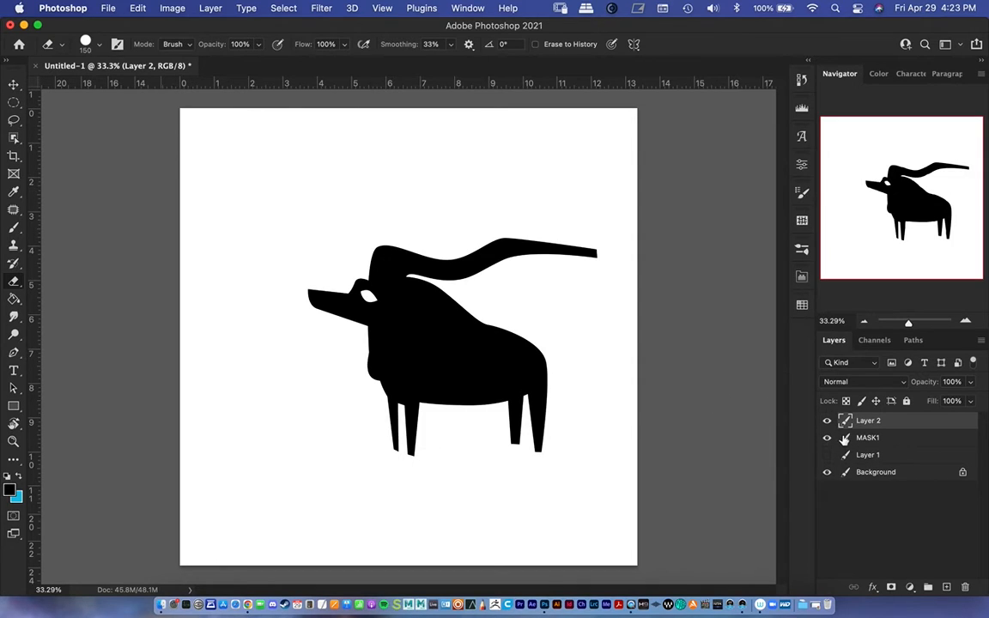
{"action": "left_click", "coordinate": [827, 438]}
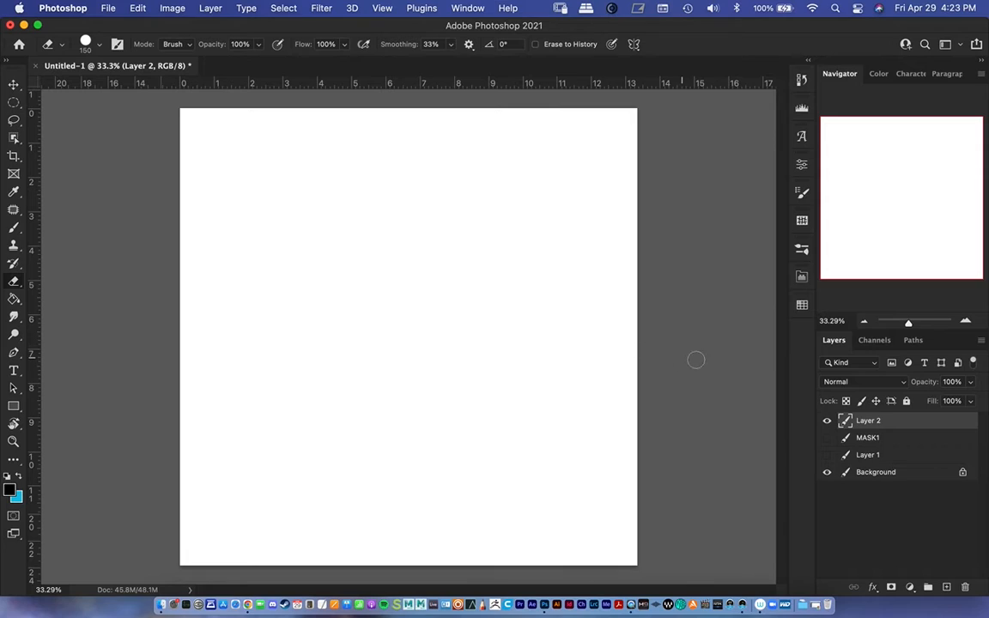
{"action": "left_click", "coordinate": [873, 341]}
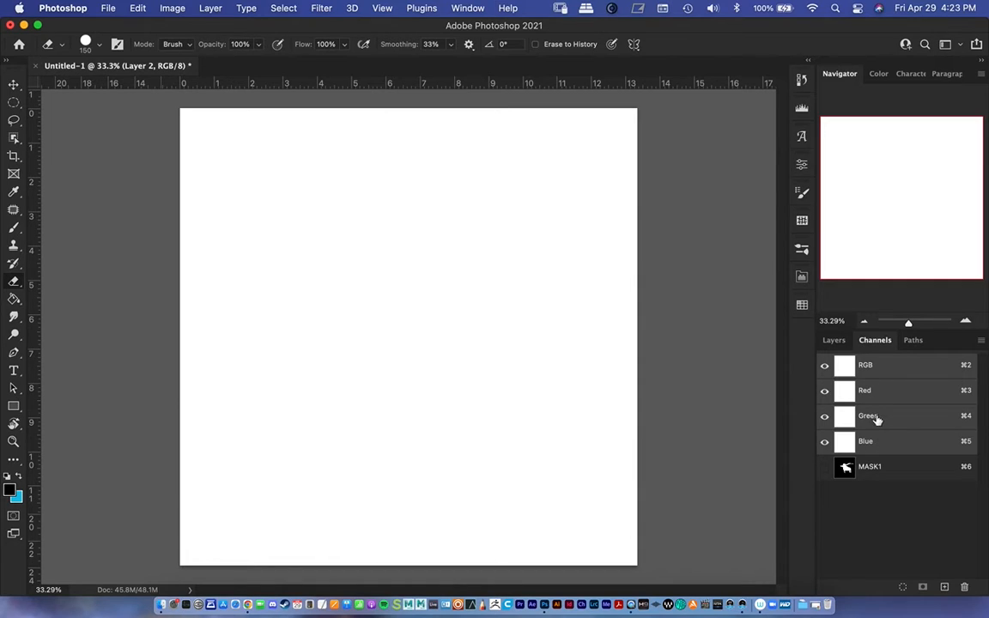
{"action": "left_click", "coordinate": [824, 467]}
{"action": "left_click", "coordinate": [824, 366]}
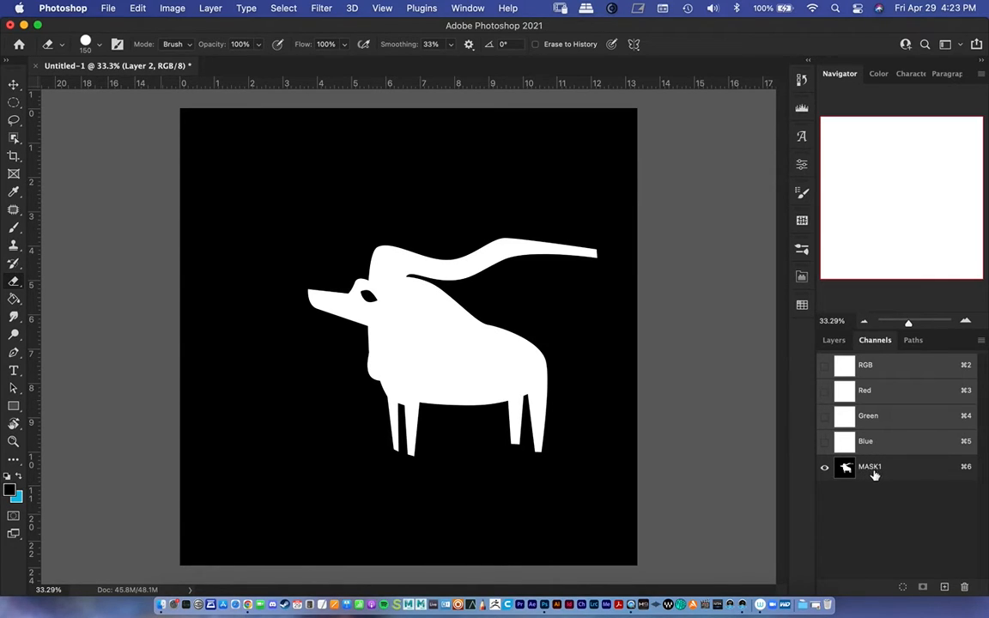
{"action": "left_click", "coordinate": [831, 340]}
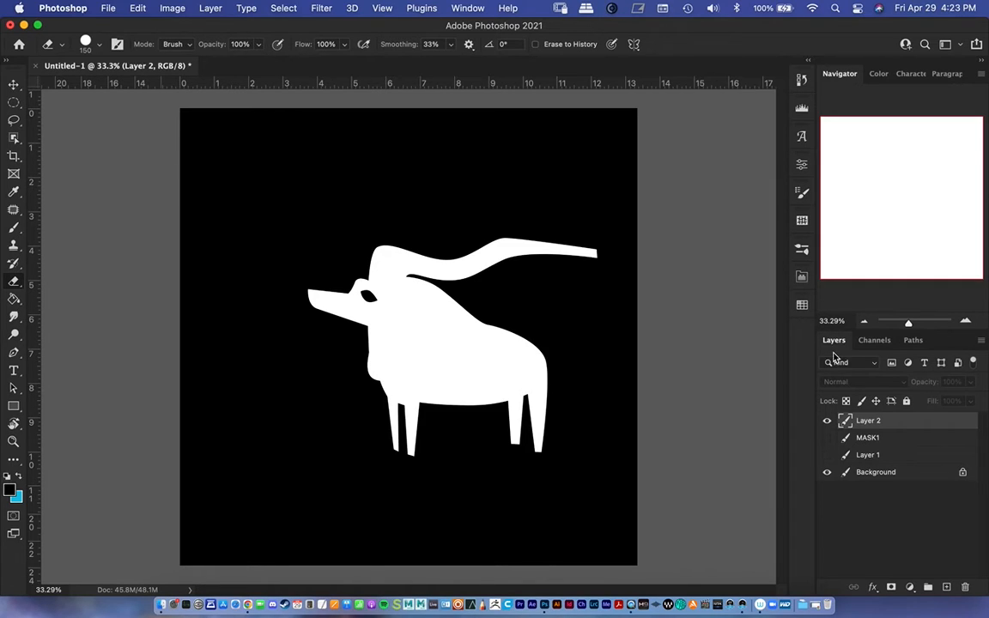
Step: Rename the new empty layer PAint1
{"action": "double_click", "coordinate": [867, 420]}
{"action": "type", "text": "P"}
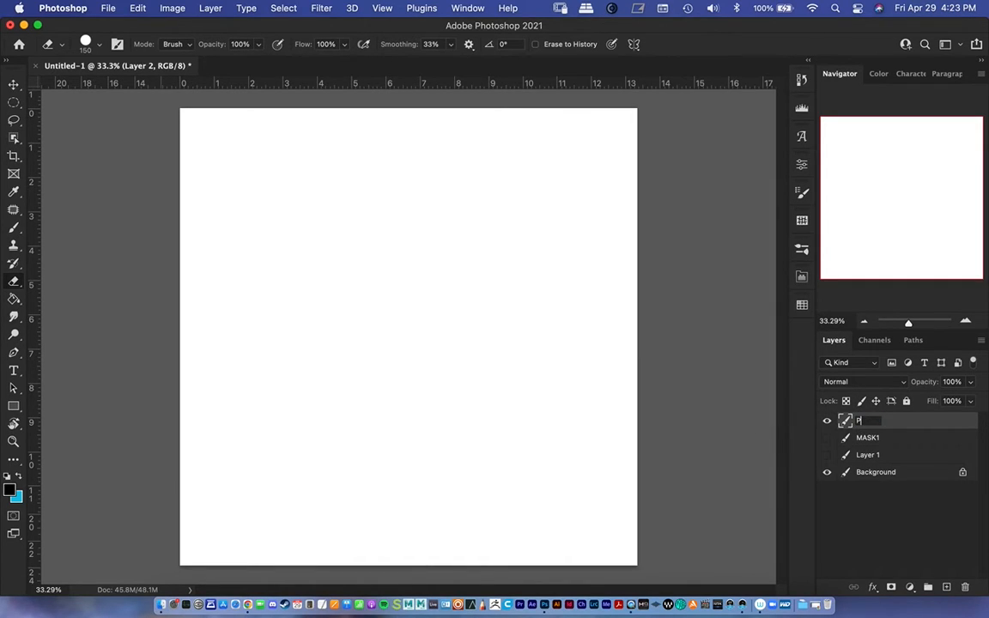
{"action": "type", "text": "Aint1"}
{"action": "key", "text": "Return"}
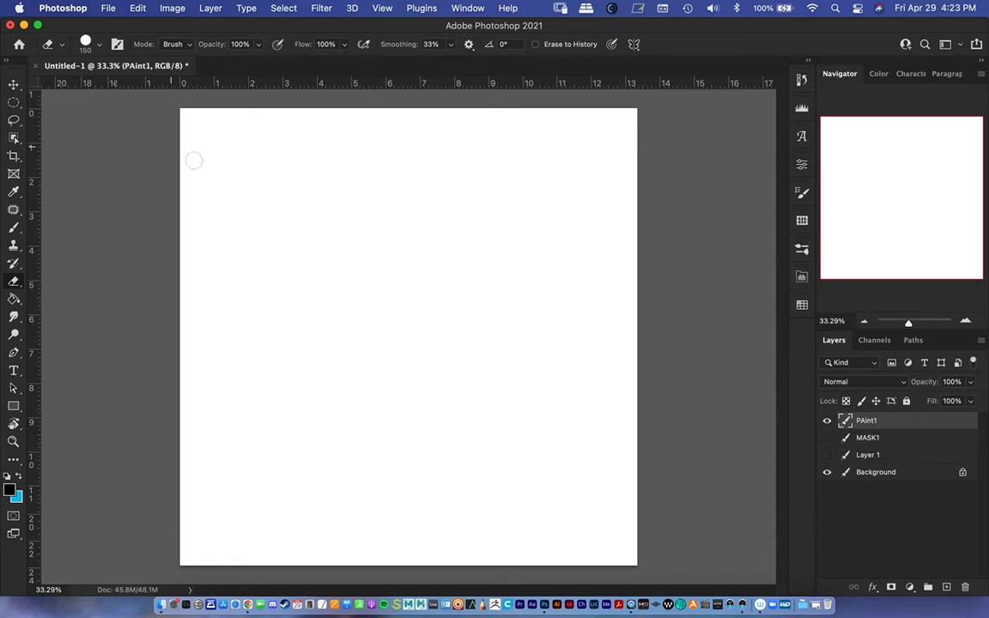
Step: Show only the MASK1 channel and load it as a selection
{"action": "left_click", "coordinate": [875, 341]}
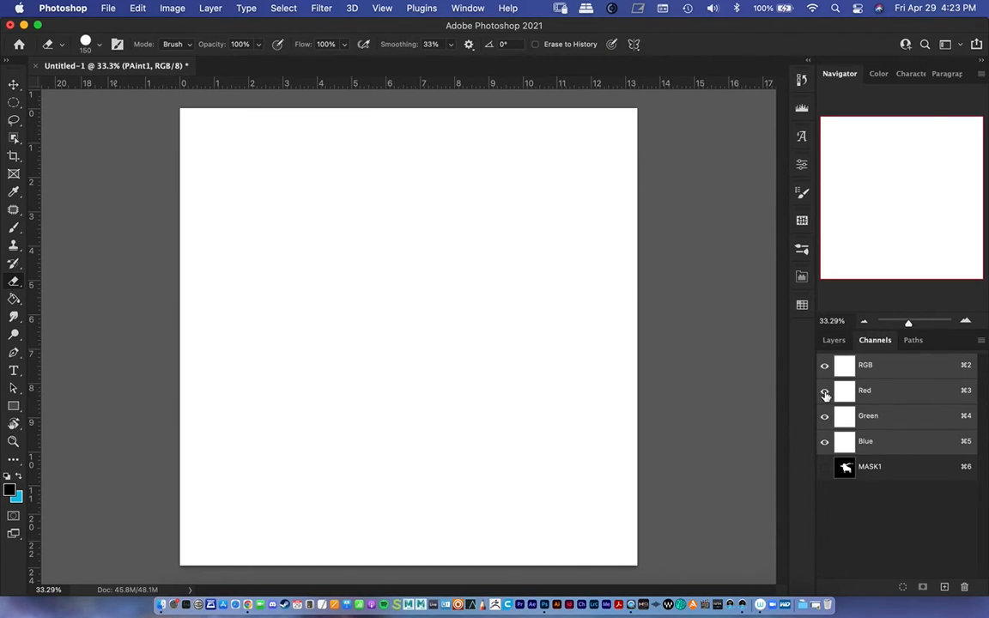
{"action": "left_click", "coordinate": [824, 467]}
{"action": "left_click", "coordinate": [848, 467]}
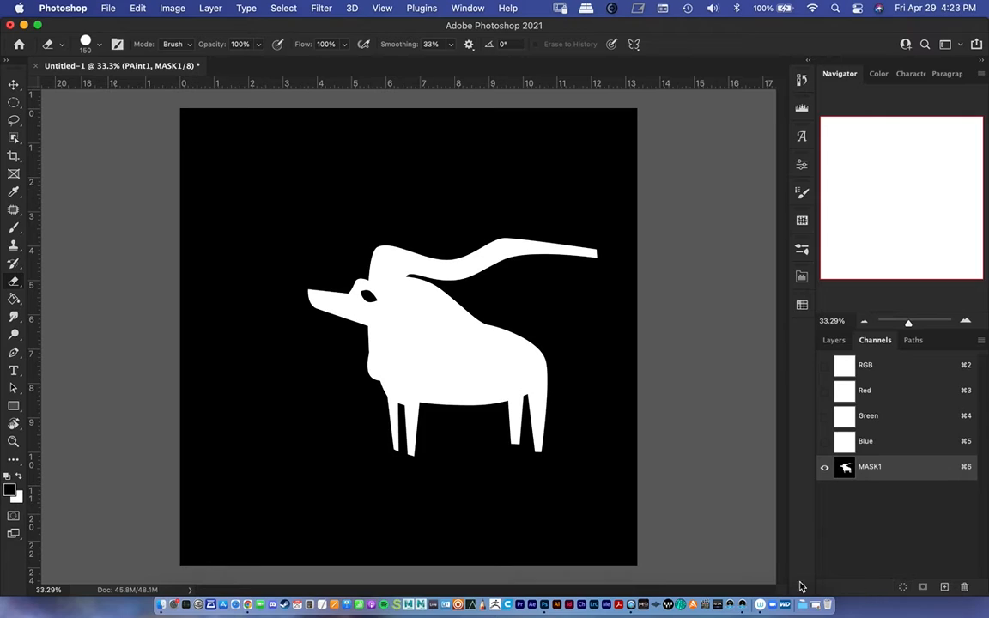
{"action": "left_click", "coordinate": [902, 591]}
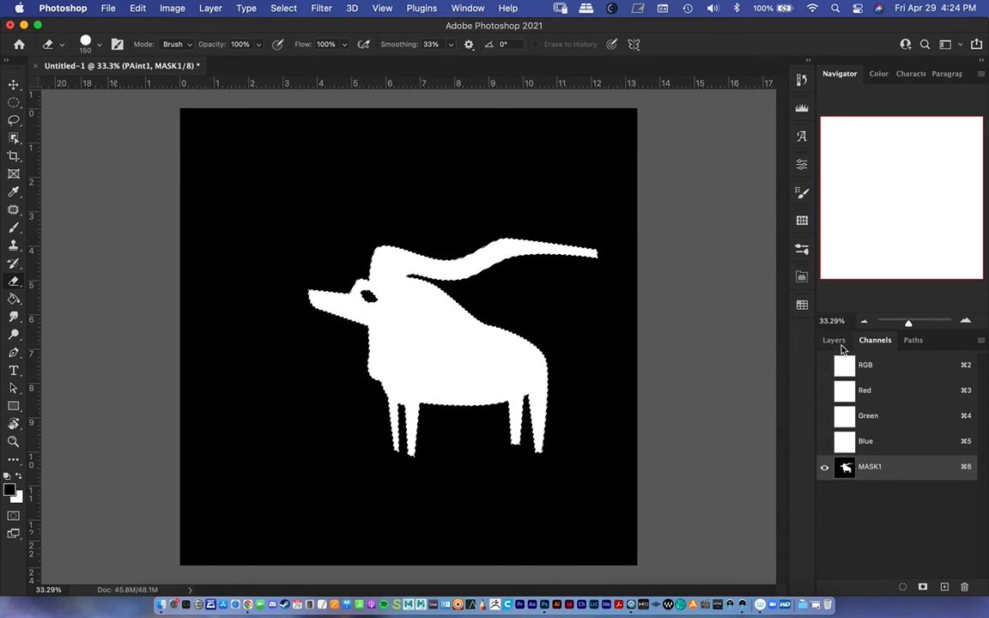
Step: Add a layer mask to the PAint1 layer from the creature selection
{"action": "left_click", "coordinate": [838, 343]}
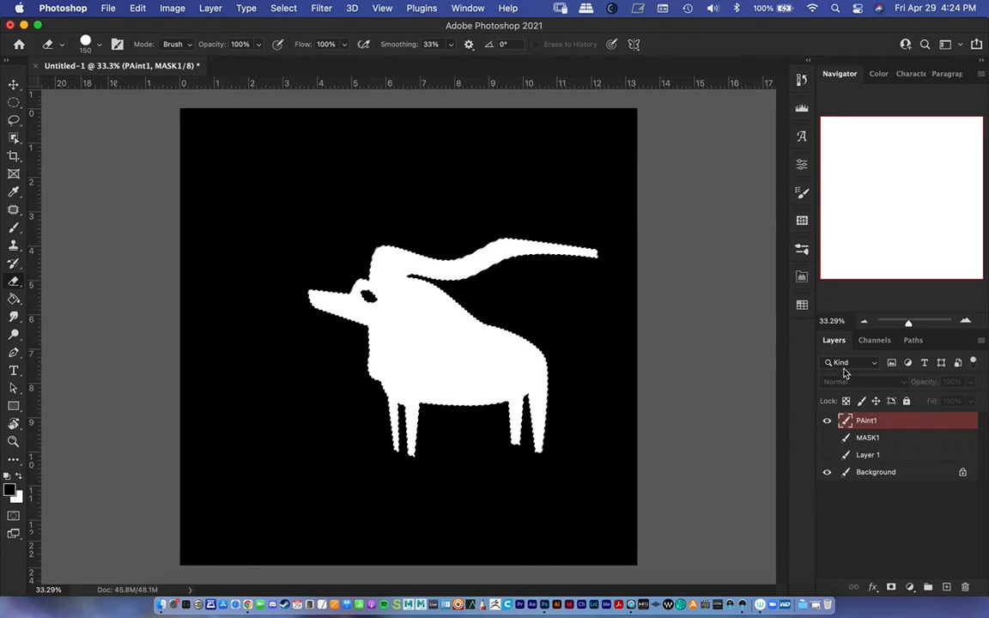
{"action": "left_click", "coordinate": [864, 428]}
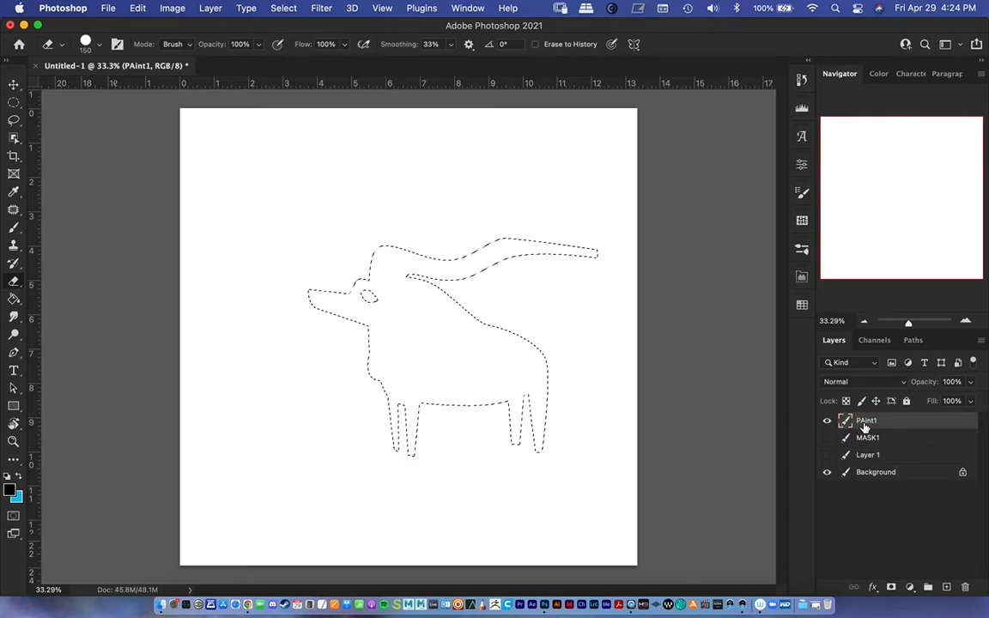
{"action": "left_click", "coordinate": [890, 588]}
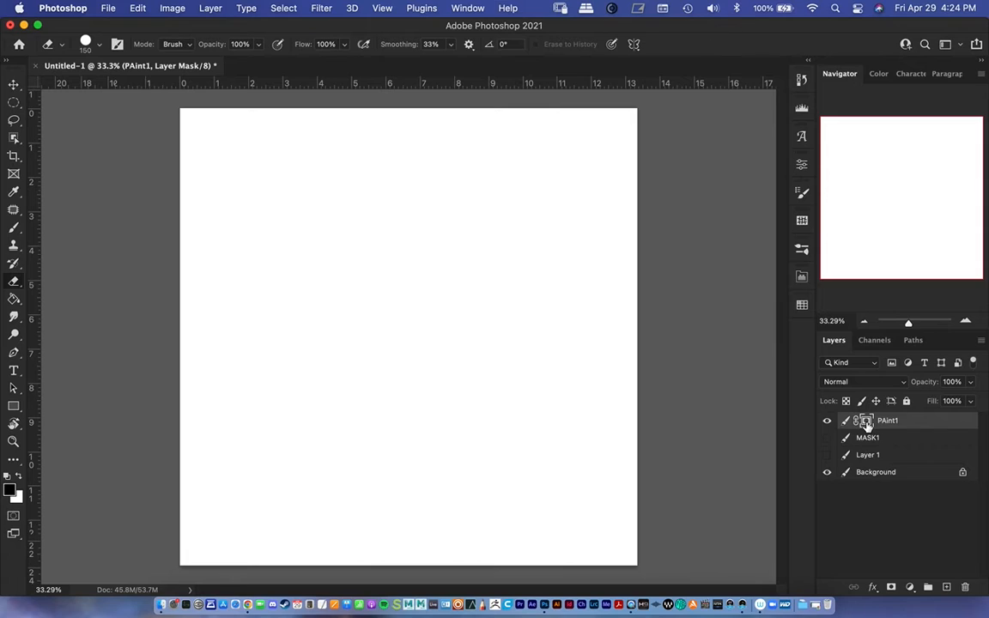
Step: Alternate between the PAint1 layer's pixels and its mask, and inspect the mask's properties
{"action": "left_click", "coordinate": [846, 423]}
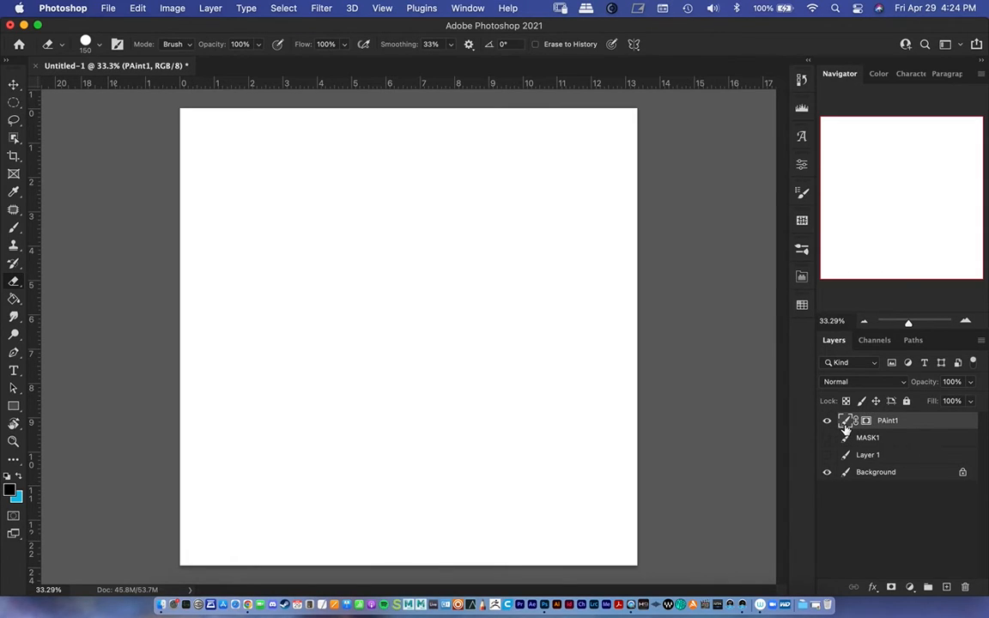
{"action": "left_click", "coordinate": [851, 424]}
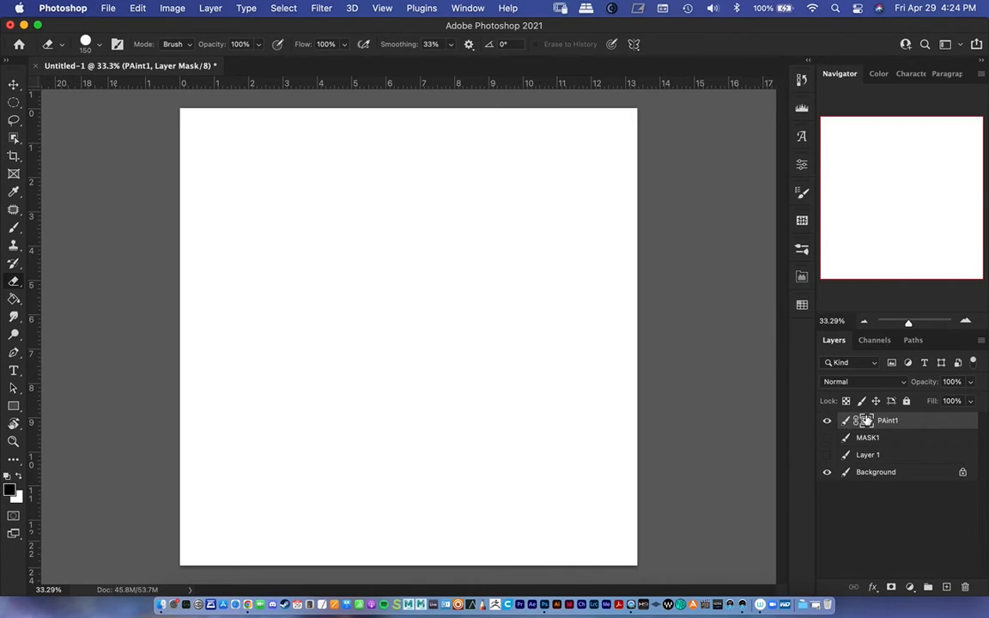
{"action": "left_click", "coordinate": [846, 422]}
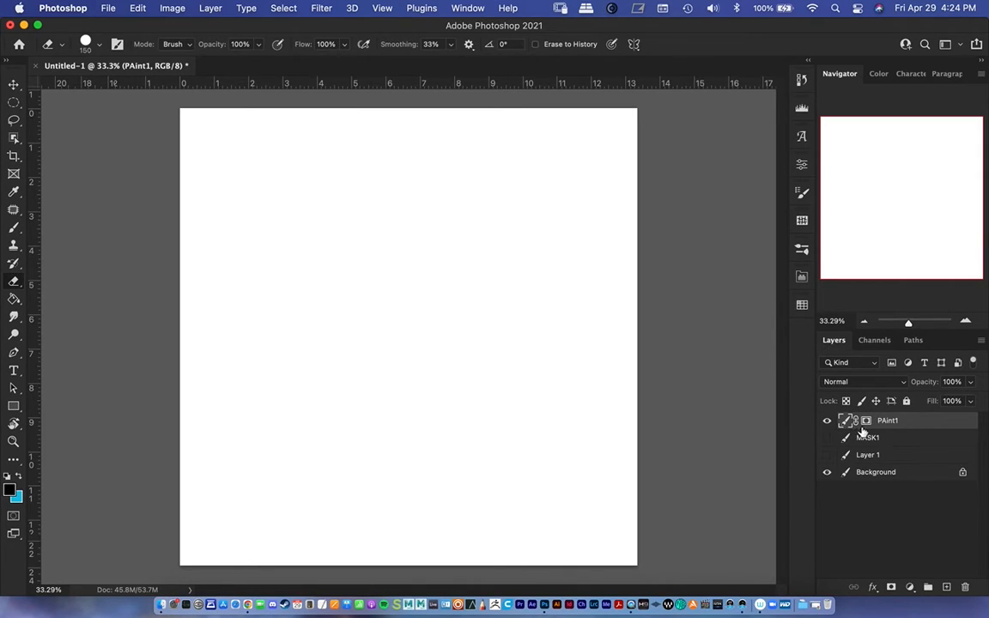
{"action": "left_click", "coordinate": [866, 422]}
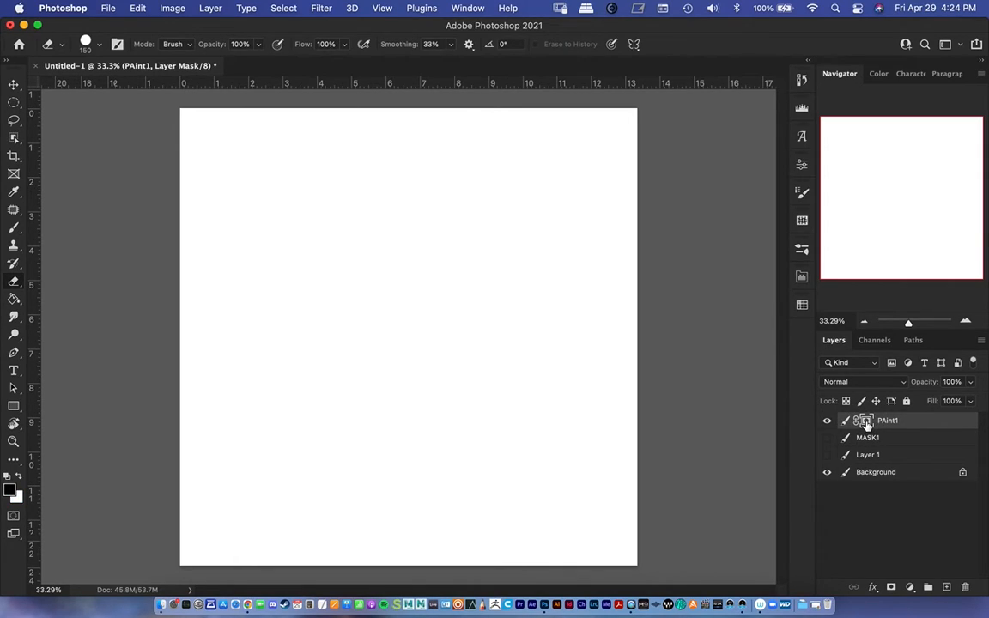
{"action": "double_click", "coordinate": [866, 422]}
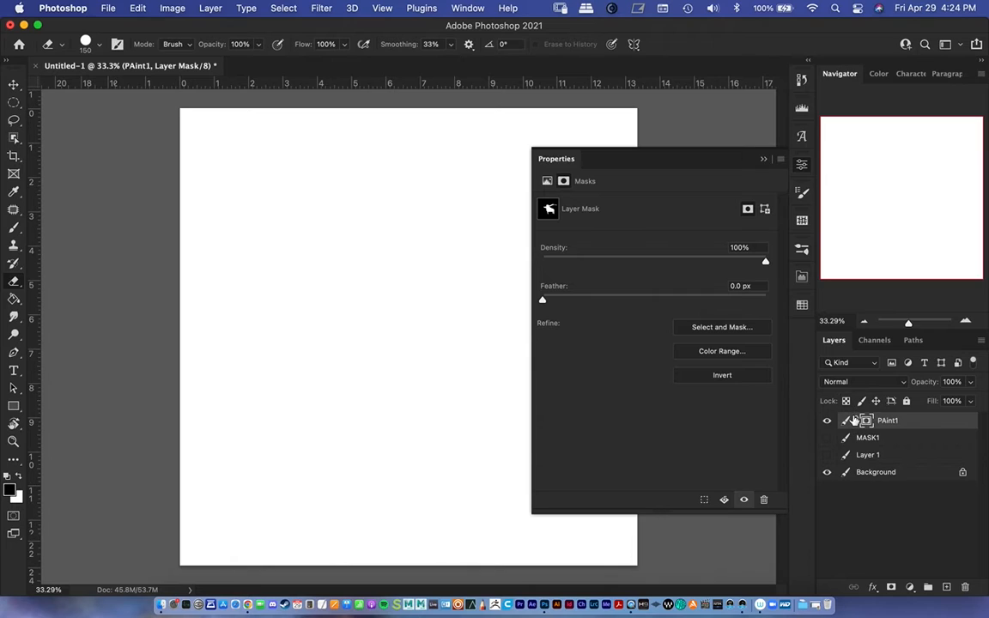
{"action": "left_click", "coordinate": [762, 160]}
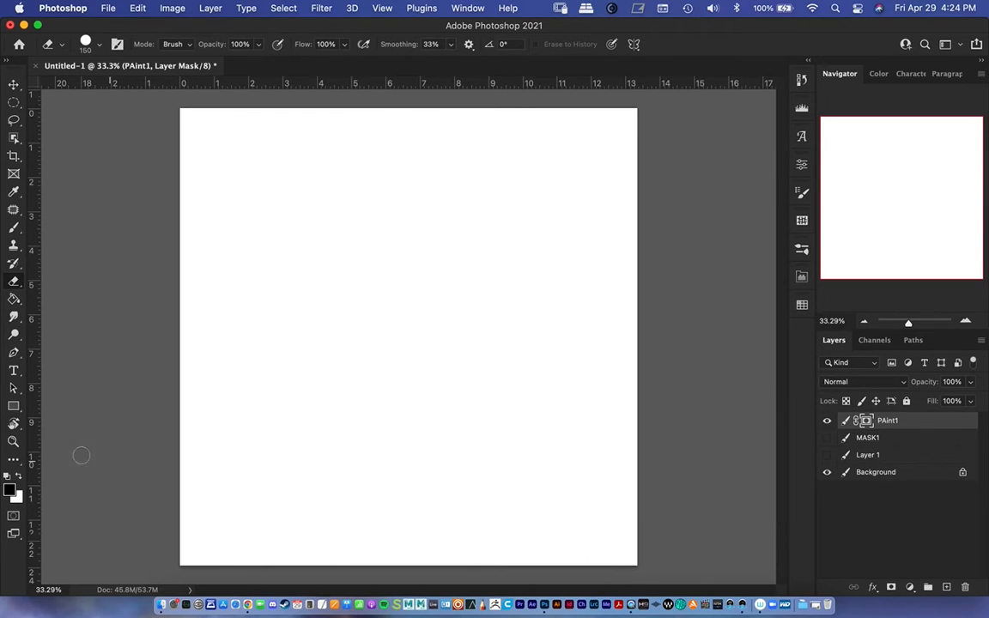
Step: Try choosing pure red (ff0000) as the foreground color while the PAint1 layer mask is active
{"action": "left_click", "coordinate": [10, 488]}
{"action": "left_click_drag", "start_coordinate": [611, 279], "coordinate": [738, 188]}
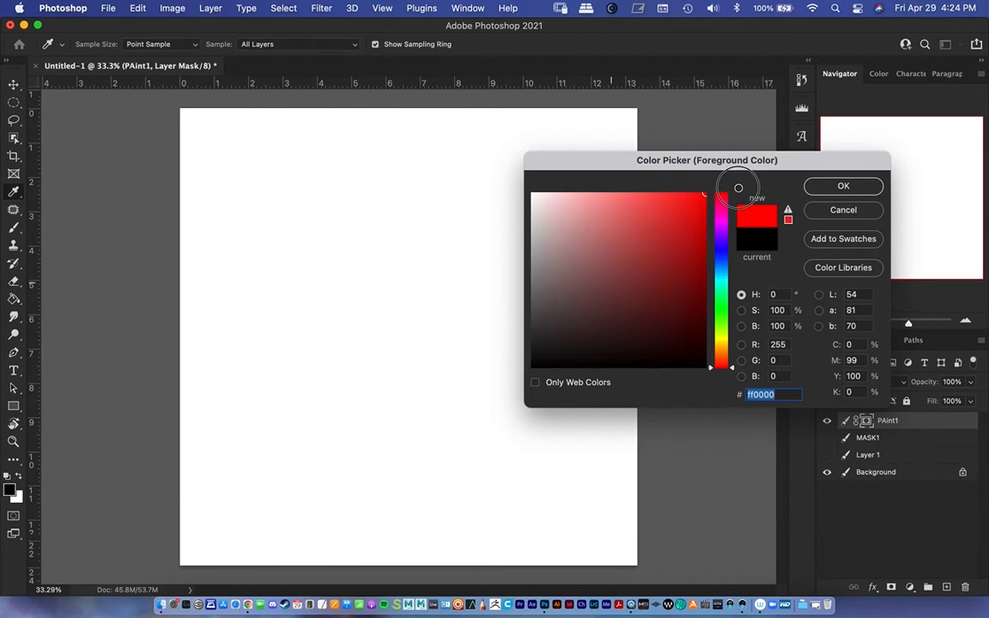
{"action": "left_click", "coordinate": [844, 187]}
{"action": "key", "text": "e"}
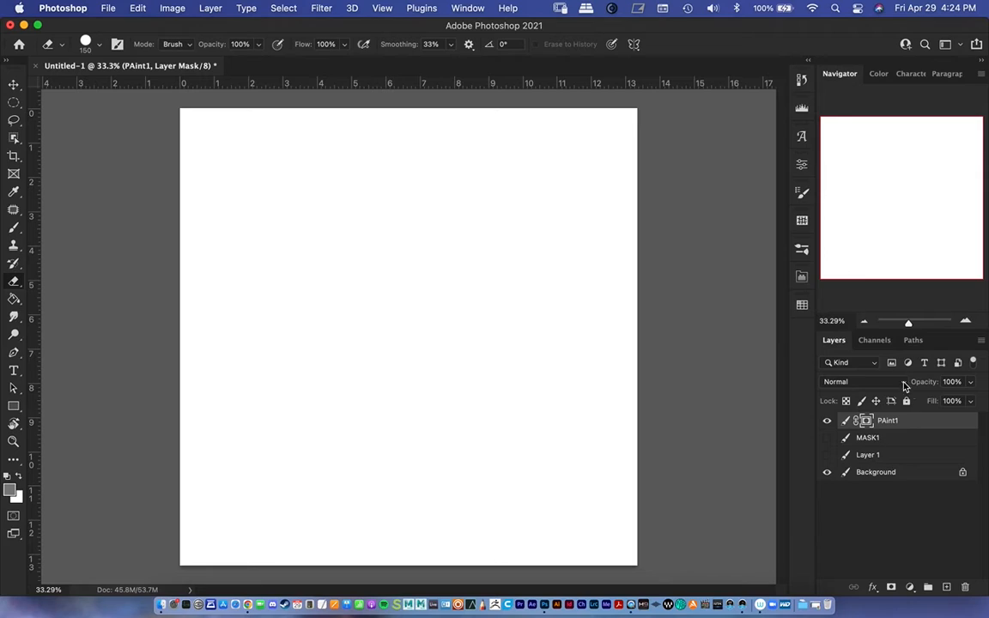
Step: Target the PAint1 layer's pixels instead of its mask and brush black across the creature's head and body
{"action": "left_click", "coordinate": [848, 422]}
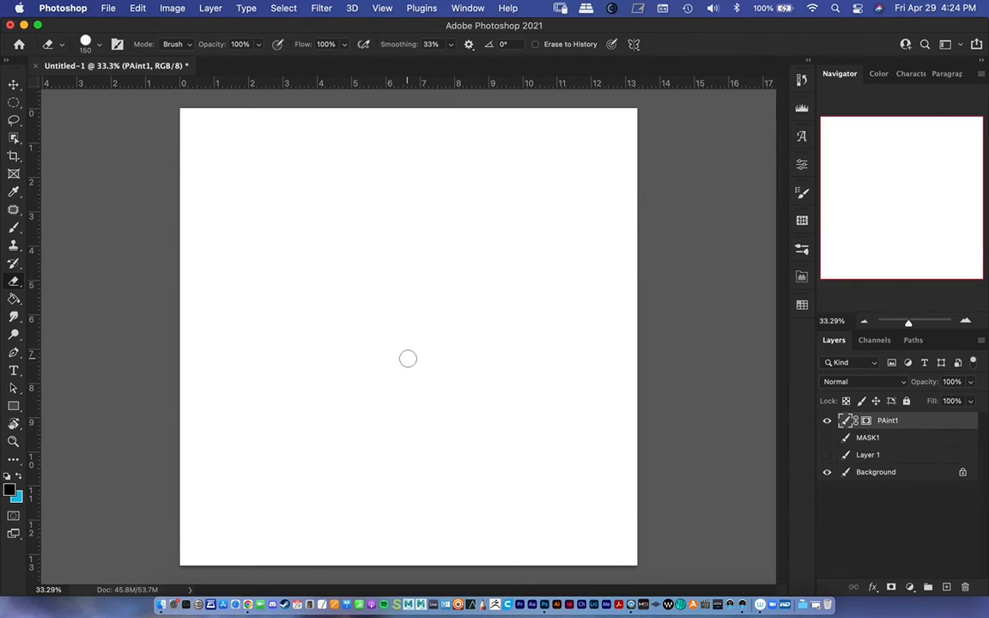
{"action": "key", "text": "b"}
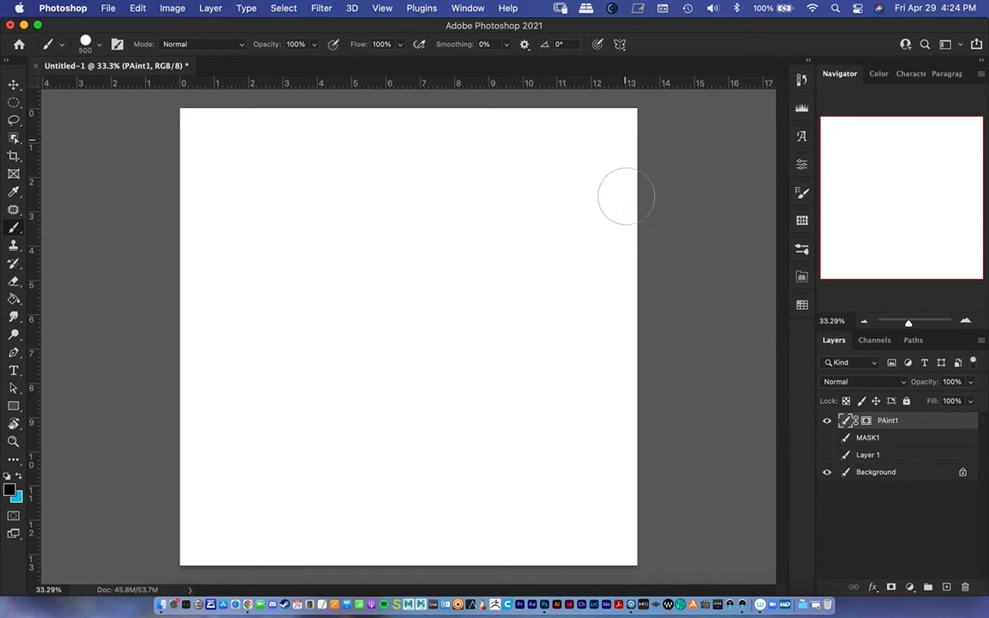
{"action": "mouse_move", "coordinate": [359, 364]}
{"action": "left_mouse_down"}
{"action": "mouse_move", "coordinate": [395, 332]}
{"action": "mouse_move", "coordinate": [371, 381]}
{"action": "mouse_move", "coordinate": [449, 408]}
{"action": "mouse_move", "coordinate": [393, 337]}
{"action": "mouse_move", "coordinate": [516, 346]}
{"action": "left_mouse_up"}
Step: View the Red channel by itself, and return to the RGB composite
{"action": "left_click", "coordinate": [873, 340]}
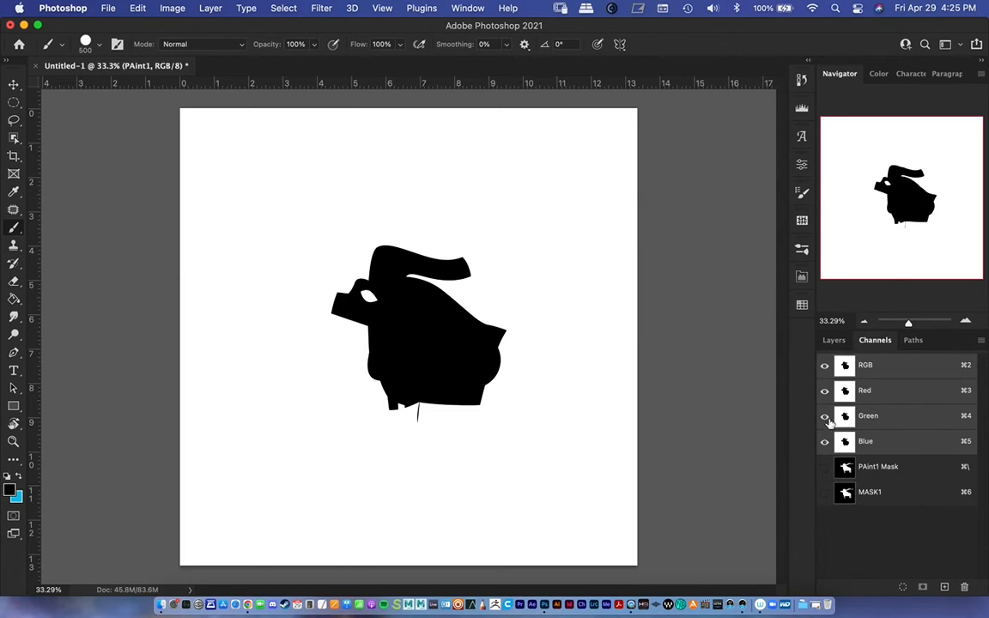
{"action": "left_click", "coordinate": [865, 391]}
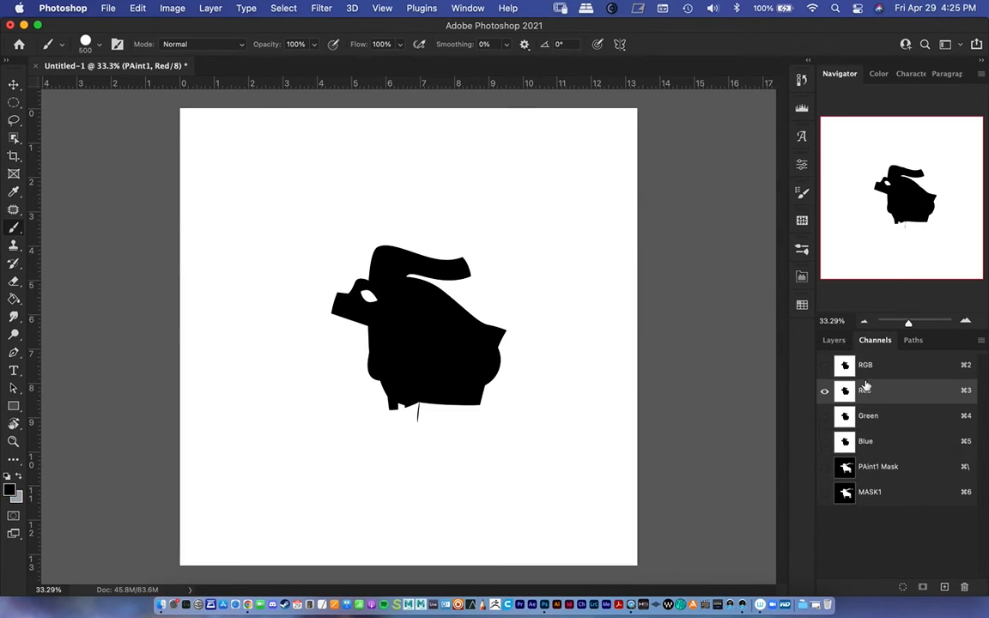
{"action": "key", "text": "super+2"}
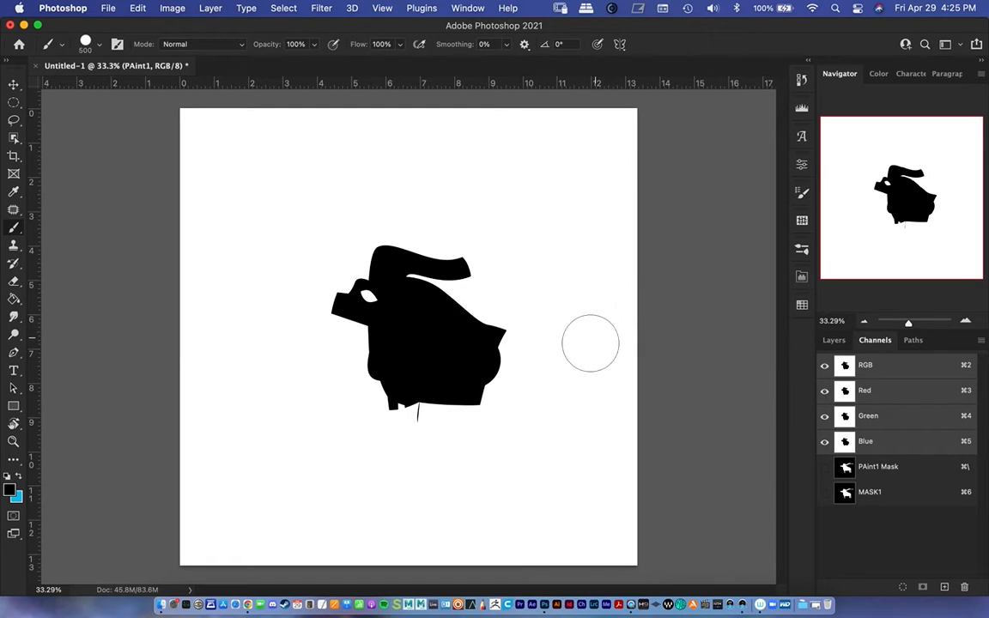
Step: Undo the black brush stroke and swap the foreground and background colors to paint with blue
{"action": "key", "text": "super+z"}
{"action": "left_click", "coordinate": [20, 474]}
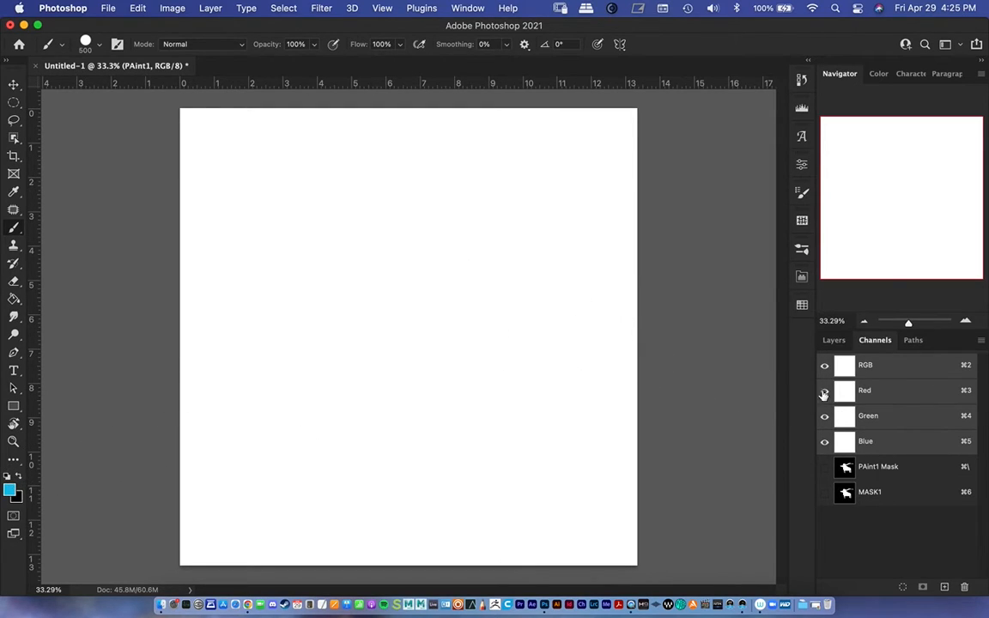
{"action": "left_click", "coordinate": [831, 341]}
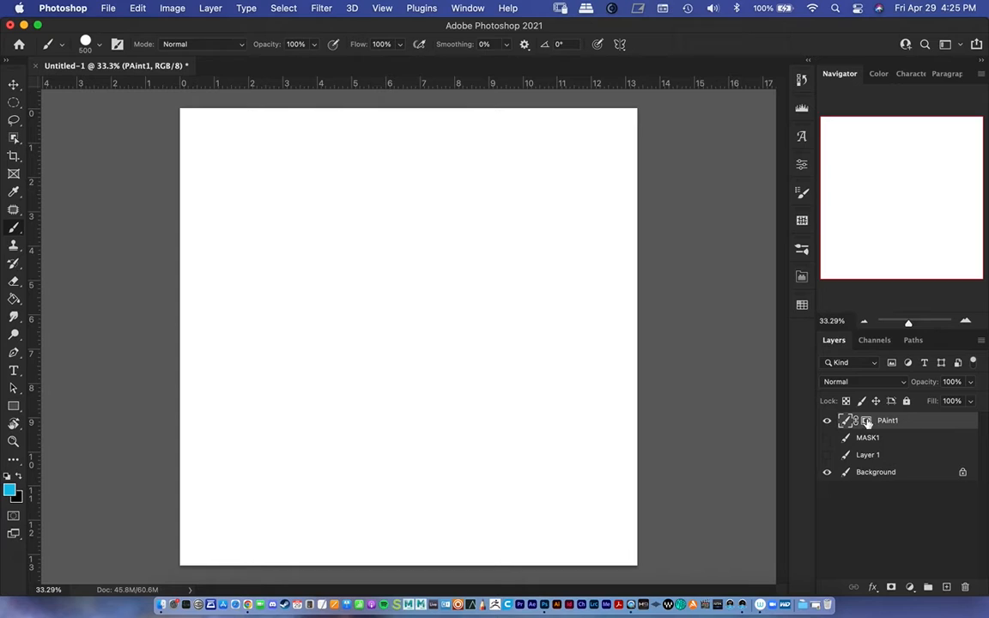
Step: Brush blue over the whole masked creature on the PAint1 layer, including its horn, snout, body and legs
{"action": "mouse_move", "coordinate": [397, 306]}
{"action": "left_mouse_down"}
{"action": "mouse_move", "coordinate": [381, 369]}
{"action": "mouse_move", "coordinate": [411, 343]}
{"action": "mouse_move", "coordinate": [477, 327]}
{"action": "mouse_move", "coordinate": [550, 364]}
{"action": "left_mouse_up"}
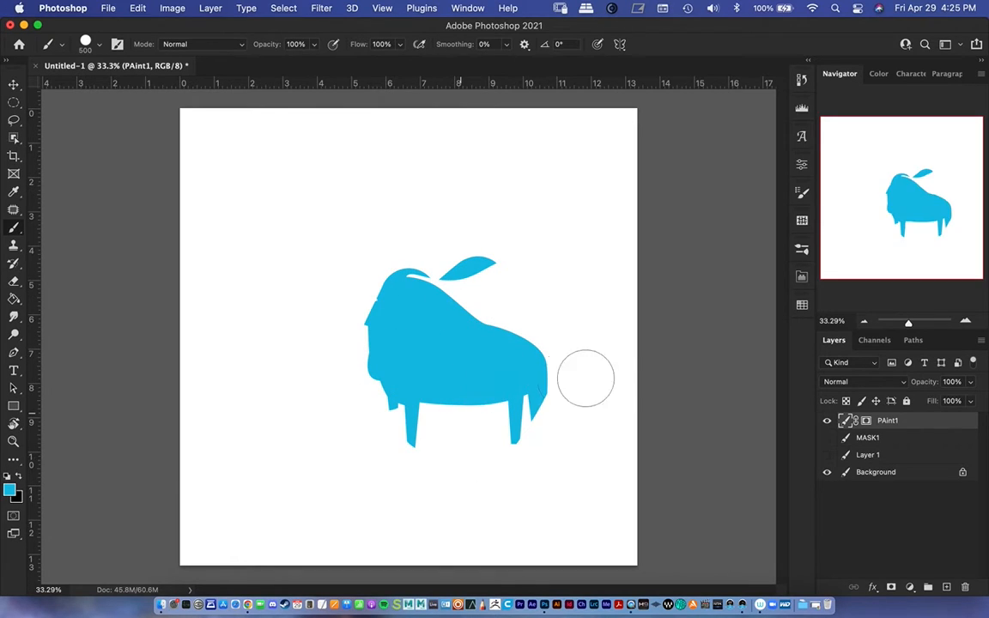
{"action": "key", "text": "super+z"}
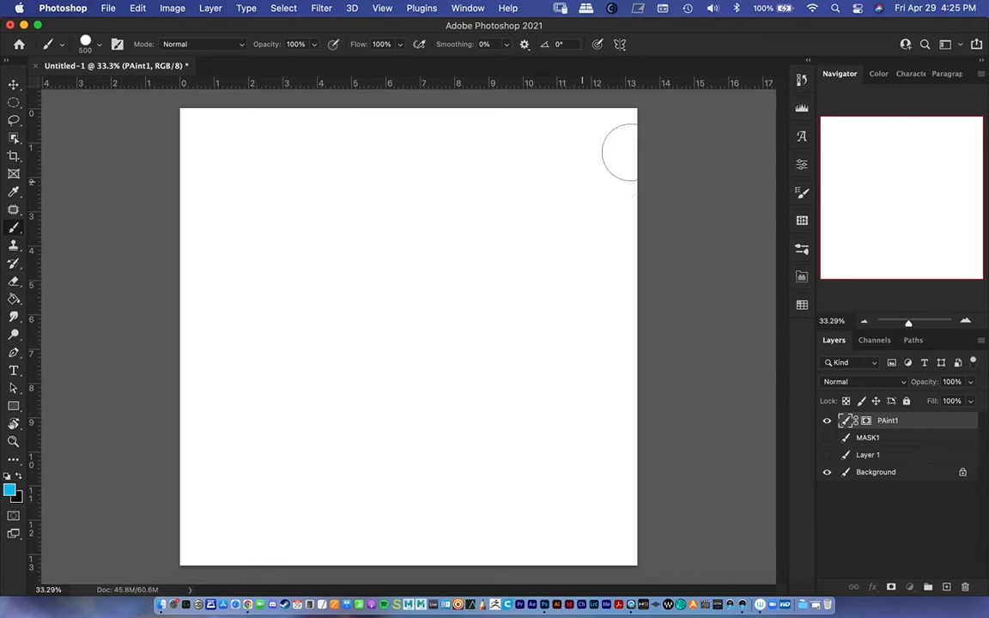
{"action": "left_click_drag", "start_coordinate": [600, 227], "coordinate": [588, 220]}
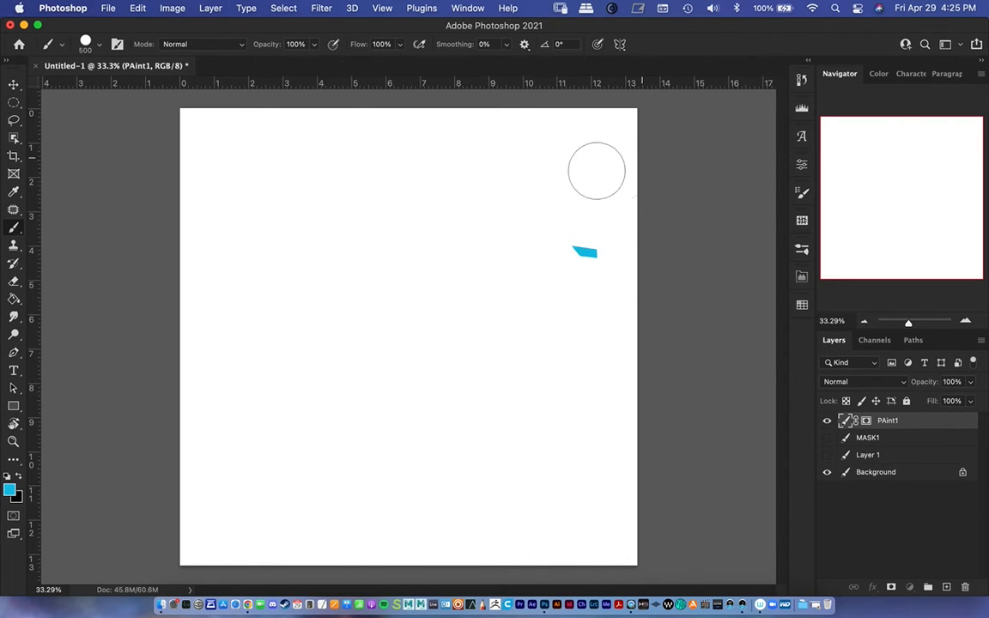
{"action": "mouse_move", "coordinate": [595, 251]}
{"action": "left_mouse_down"}
{"action": "mouse_move", "coordinate": [501, 240]}
{"action": "mouse_move", "coordinate": [483, 250]}
{"action": "mouse_move", "coordinate": [474, 280]}
{"action": "mouse_move", "coordinate": [438, 283]}
{"action": "mouse_move", "coordinate": [423, 256]}
{"action": "mouse_move", "coordinate": [387, 245]}
{"action": "mouse_move", "coordinate": [352, 274]}
{"action": "mouse_move", "coordinate": [347, 317]}
{"action": "mouse_move", "coordinate": [329, 304]}
{"action": "mouse_move", "coordinate": [335, 281]}
{"action": "mouse_move", "coordinate": [353, 362]}
{"action": "mouse_move", "coordinate": [460, 323]}
{"action": "mouse_move", "coordinate": [471, 380]}
{"action": "mouse_move", "coordinate": [506, 418]}
{"action": "mouse_move", "coordinate": [558, 382]}
{"action": "mouse_move", "coordinate": [515, 393]}
{"action": "left_mouse_up"}
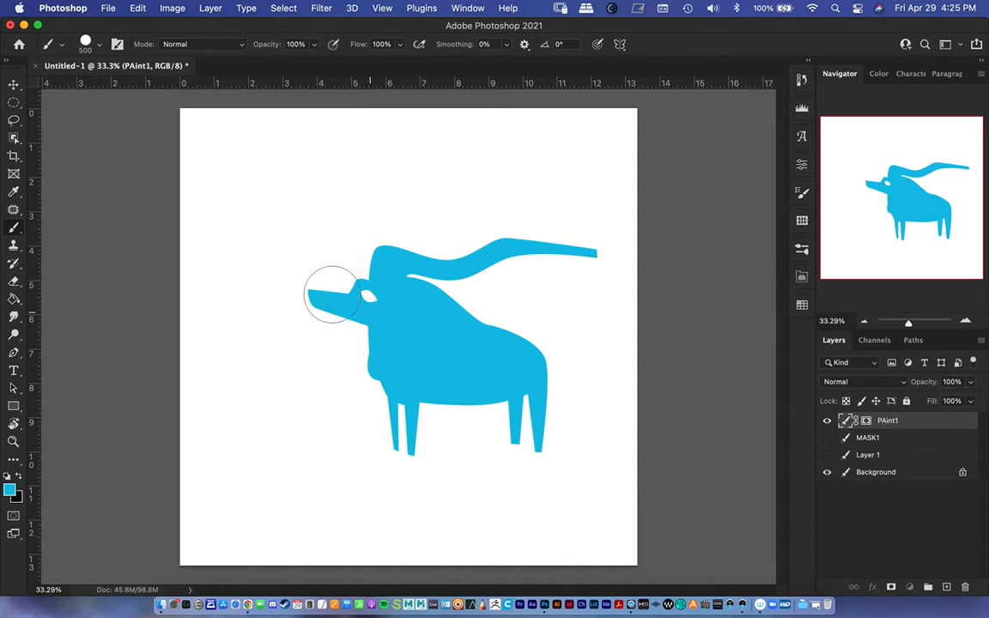
Step: Set the foreground color to muted blue 5da6b6 and choose the 37 px textured brush preset angled at 83°
{"action": "left_click", "coordinate": [10, 489]}
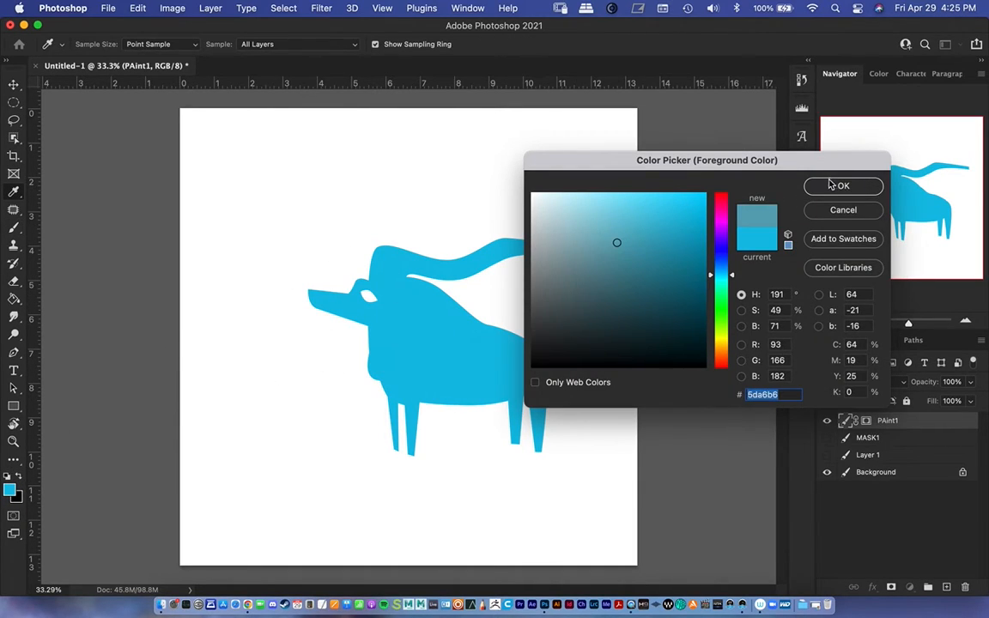
{"action": "left_click", "coordinate": [831, 185]}
{"action": "right_click", "coordinate": [441, 342]}
{"action": "scroll", "coordinate": [530, 443], "scroll_direction": "down", "scroll_amount": 10}
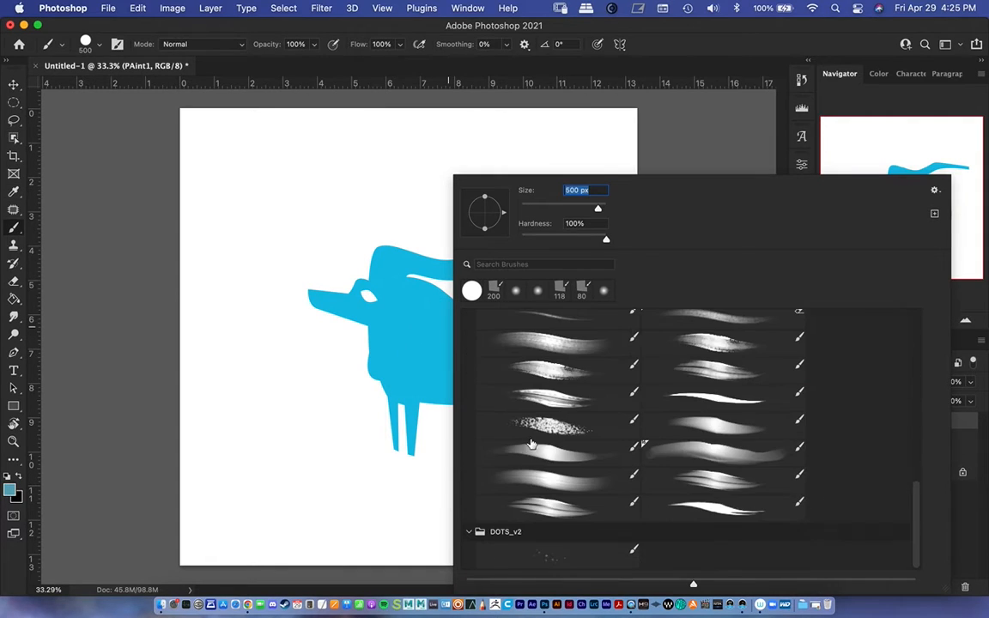
{"action": "left_click", "coordinate": [562, 381]}
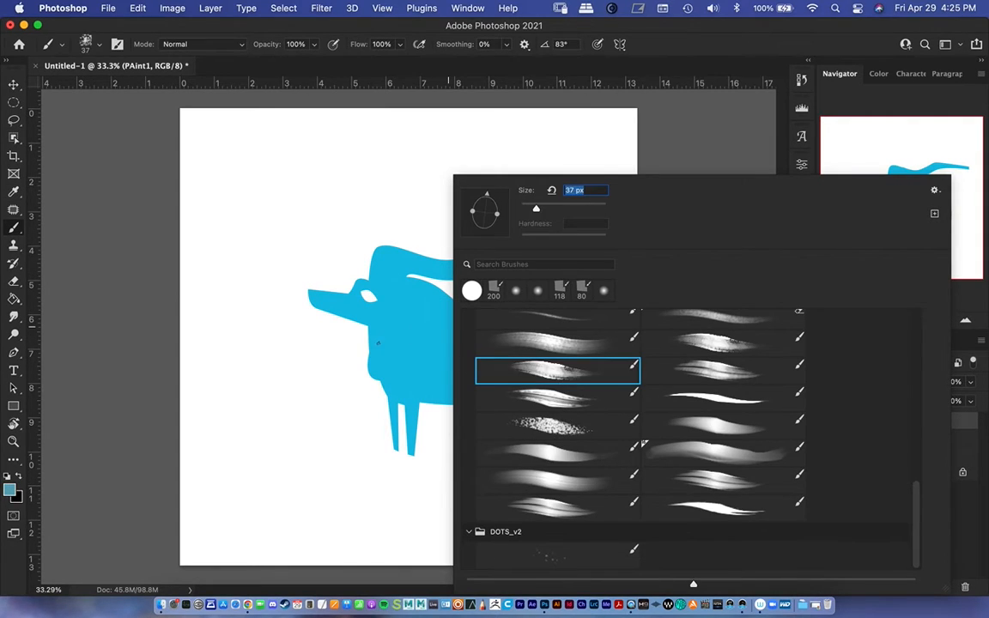
{"action": "key", "text": "Return"}
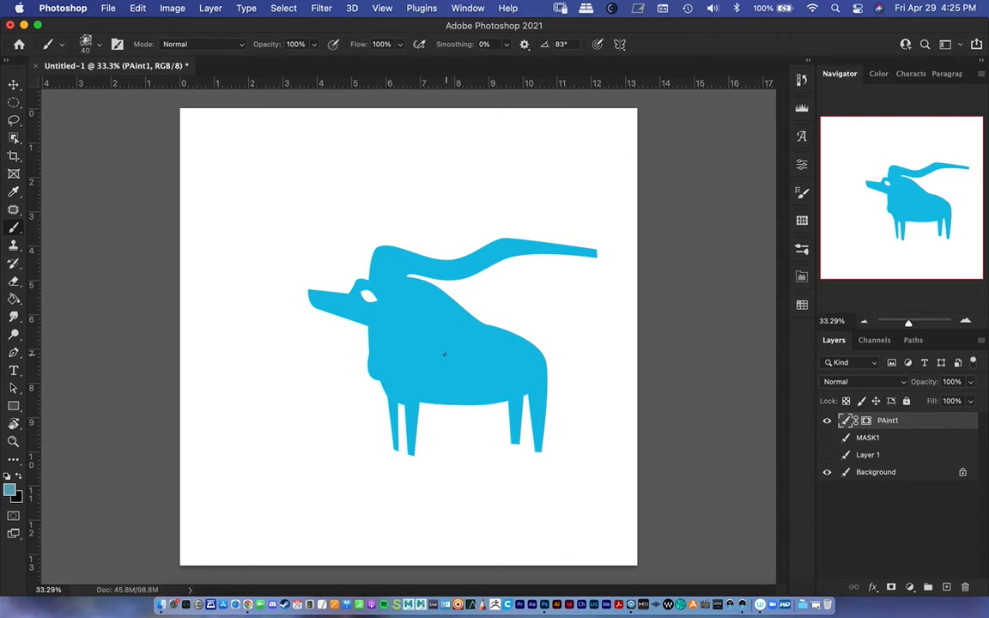
Step: Enlarge the brush to 200 px and paint the muted blue texture over the creature's body, legs, head and horn on PAint1
{"action": "key", "text": "bracketright"}
{"action": "key", "text": "bracketright"}
{"action": "key", "text": "bracketright"}
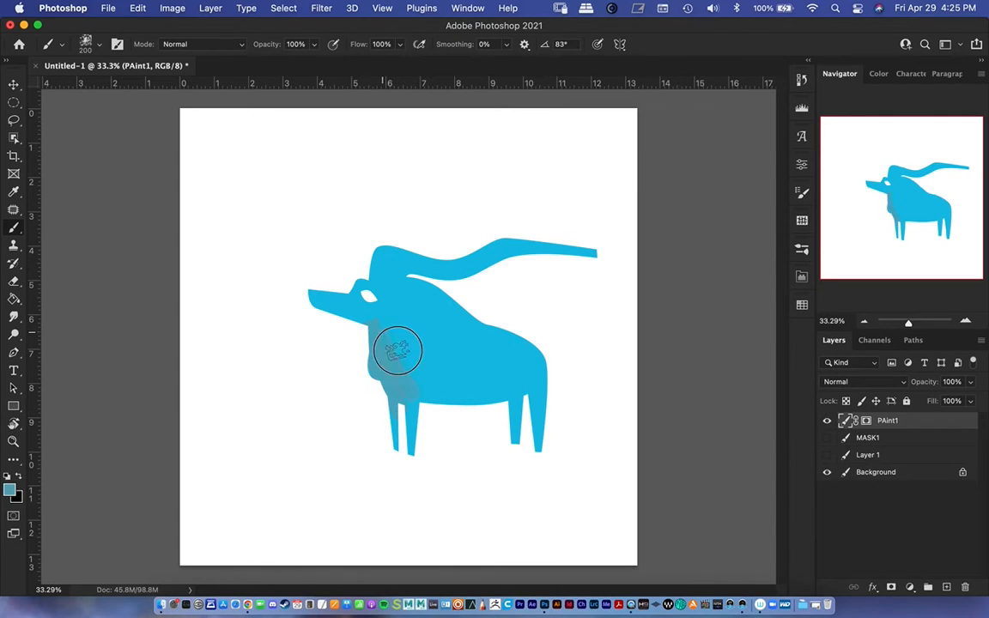
{"action": "mouse_move", "coordinate": [395, 347]}
{"action": "left_mouse_down"}
{"action": "mouse_move", "coordinate": [459, 391]}
{"action": "mouse_move", "coordinate": [410, 371]}
{"action": "mouse_move", "coordinate": [418, 407]}
{"action": "left_mouse_up"}
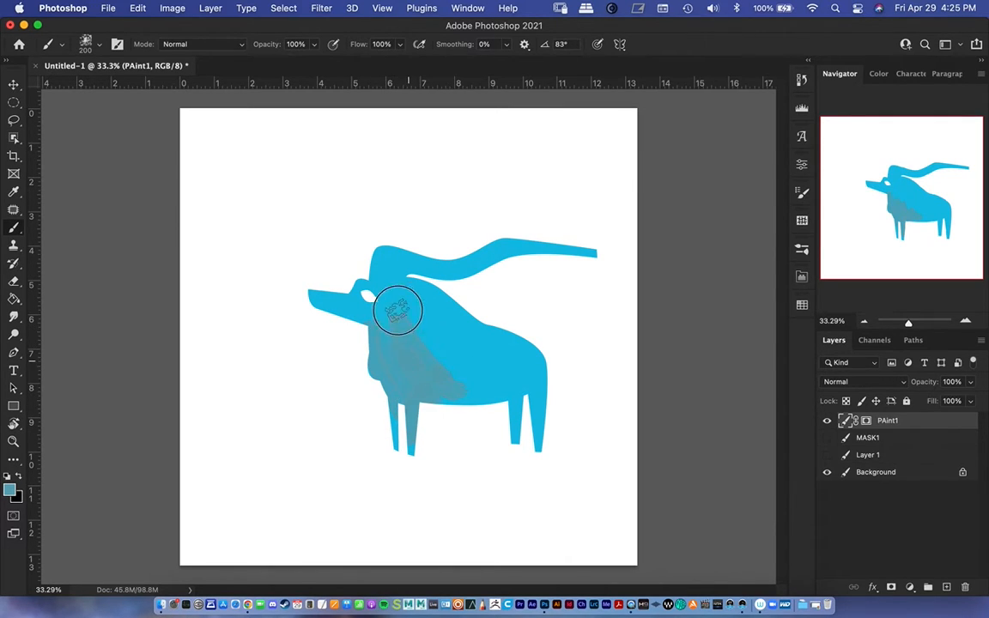
{"action": "mouse_move", "coordinate": [397, 306]}
{"action": "left_mouse_down"}
{"action": "mouse_move", "coordinate": [369, 319]}
{"action": "mouse_move", "coordinate": [336, 305]}
{"action": "mouse_move", "coordinate": [372, 312]}
{"action": "mouse_move", "coordinate": [378, 282]}
{"action": "mouse_move", "coordinate": [388, 317]}
{"action": "mouse_move", "coordinate": [451, 340]}
{"action": "mouse_move", "coordinate": [437, 310]}
{"action": "mouse_move", "coordinate": [512, 369]}
{"action": "mouse_move", "coordinate": [490, 364]}
{"action": "mouse_move", "coordinate": [482, 357]}
{"action": "mouse_move", "coordinate": [541, 372]}
{"action": "mouse_move", "coordinate": [521, 384]}
{"action": "mouse_move", "coordinate": [520, 412]}
{"action": "mouse_move", "coordinate": [541, 417]}
{"action": "mouse_move", "coordinate": [545, 371]}
{"action": "mouse_move", "coordinate": [472, 387]}
{"action": "mouse_move", "coordinate": [526, 392]}
{"action": "mouse_move", "coordinate": [444, 353]}
{"action": "mouse_move", "coordinate": [524, 313]}
{"action": "mouse_move", "coordinate": [429, 287]}
{"action": "mouse_move", "coordinate": [404, 254]}
{"action": "mouse_move", "coordinate": [381, 272]}
{"action": "mouse_move", "coordinate": [454, 287]}
{"action": "mouse_move", "coordinate": [466, 257]}
{"action": "mouse_move", "coordinate": [488, 276]}
{"action": "mouse_move", "coordinate": [525, 254]}
{"action": "mouse_move", "coordinate": [592, 261]}
{"action": "mouse_move", "coordinate": [431, 291]}
{"action": "mouse_move", "coordinate": [312, 293]}
{"action": "left_mouse_up"}
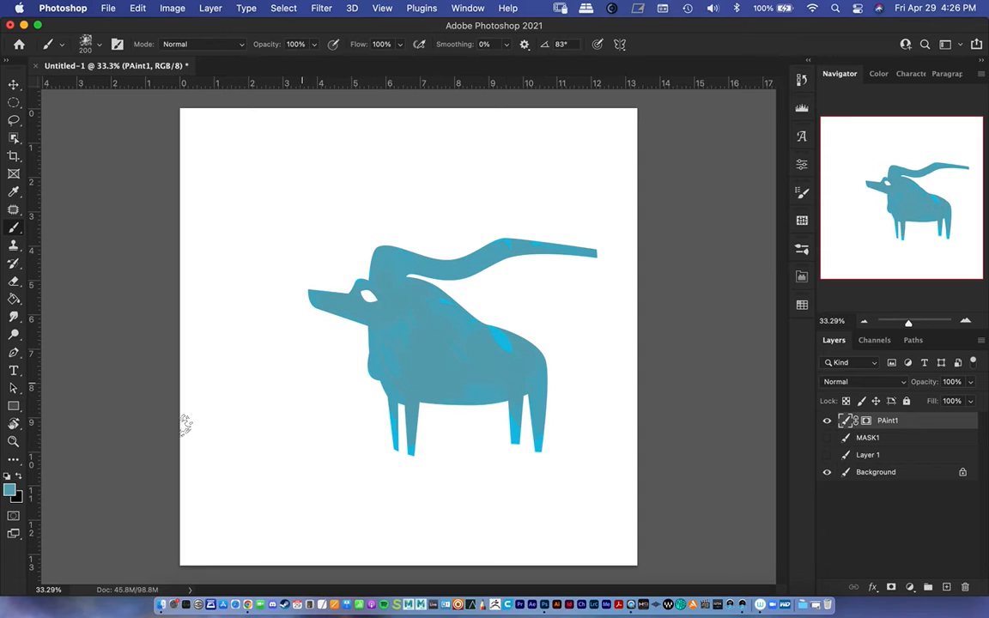
Step: Set the foreground to pale blue a8d1da and speckle the creature with the DOTS_v2 brush enlarged to 600 px
{"action": "left_click", "coordinate": [11, 492]}
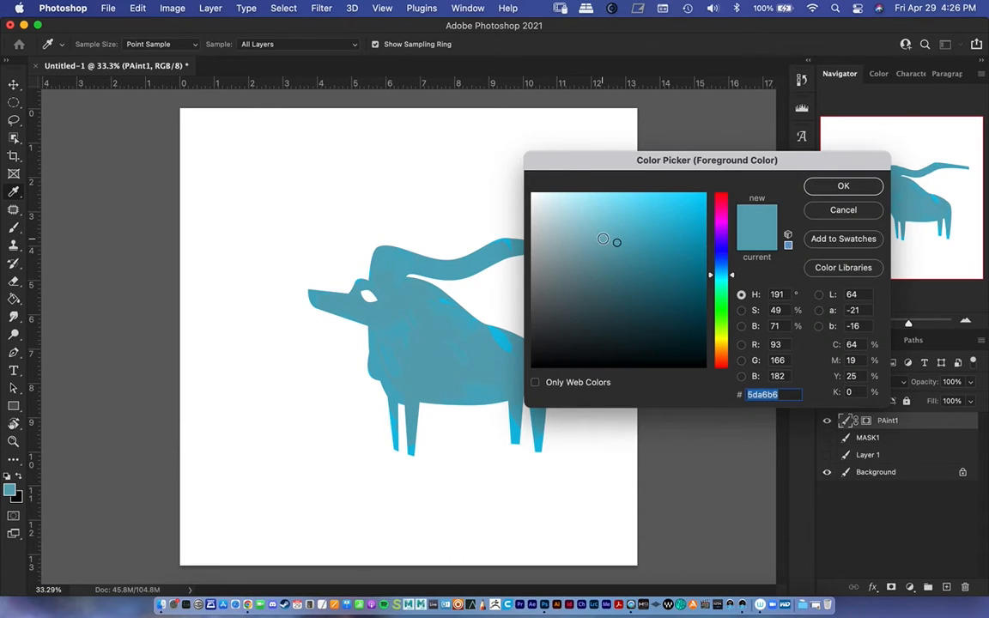
{"action": "left_click", "coordinate": [840, 185]}
{"action": "key", "text": "b"}
{"action": "right_click", "coordinate": [432, 316]}
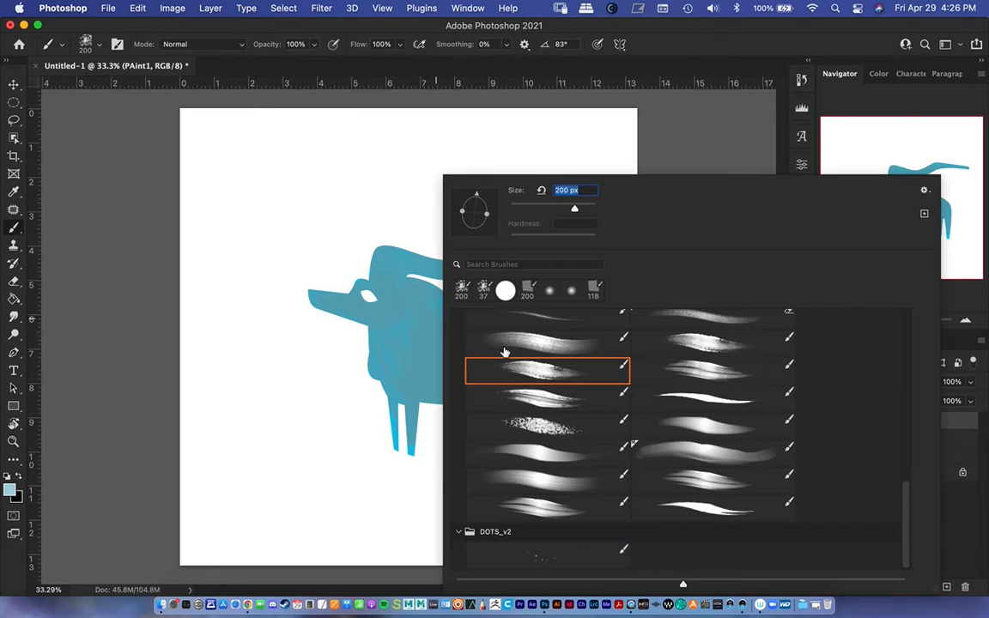
{"action": "left_click", "coordinate": [536, 553]}
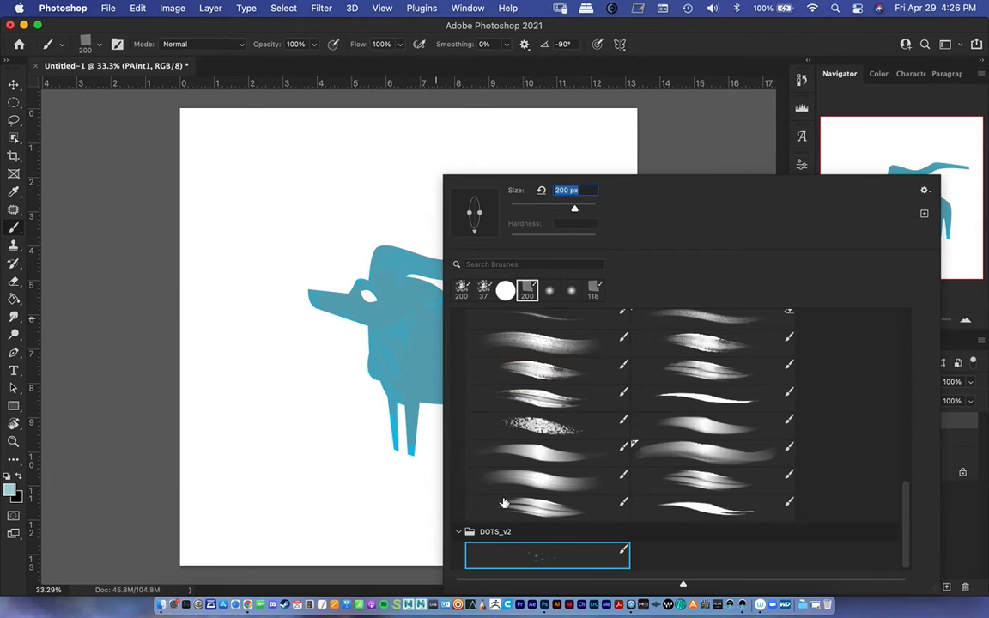
{"action": "left_click", "coordinate": [402, 310]}
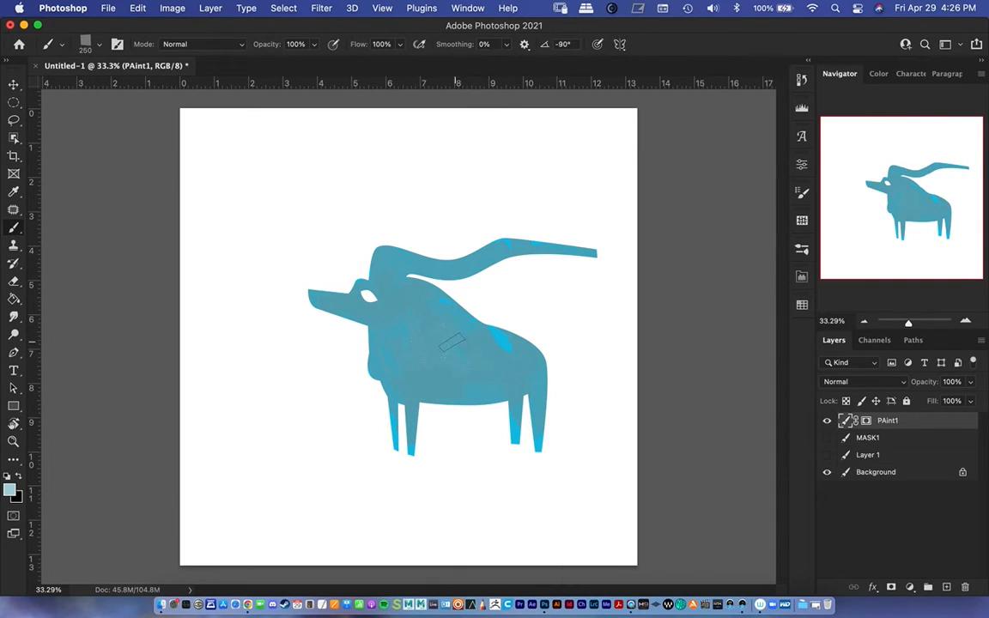
{"action": "key", "text": "]"}
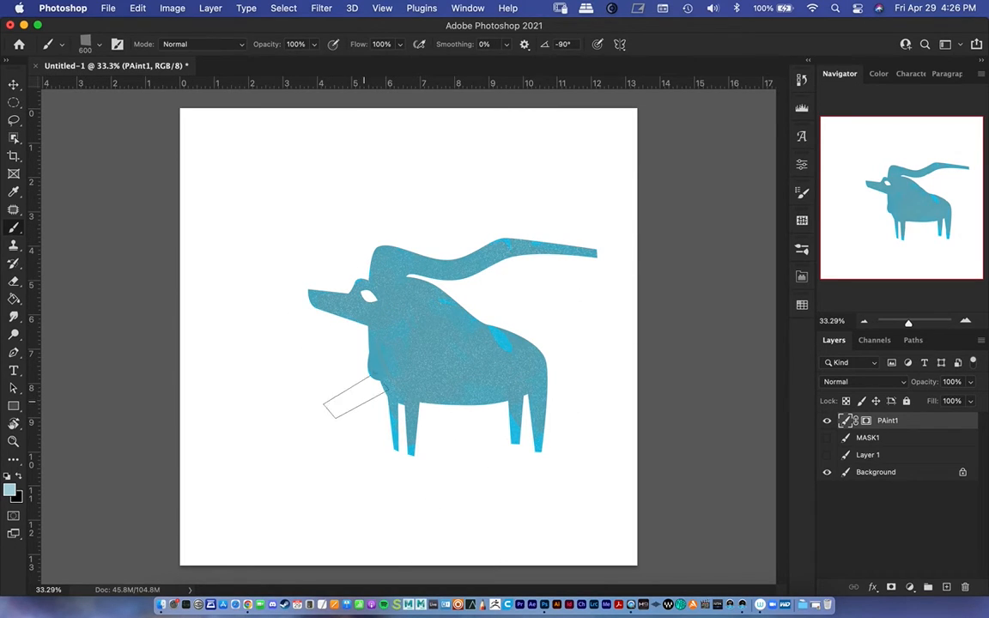
Step: Set the foreground to a darker teal and choose the broad, soft-ended brush preset with 90% flow
{"action": "key", "text": "z"}
{"action": "left_click_drag", "start_coordinate": [410, 380], "coordinate": [366, 351]}
{"action": "key", "text": "b"}
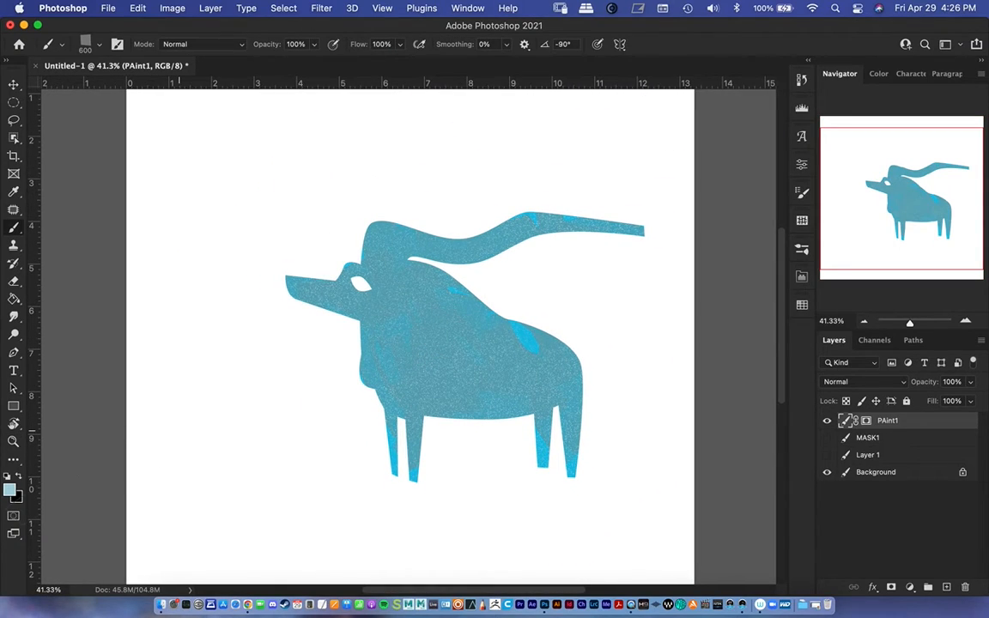
{"action": "left_click", "coordinate": [12, 493]}
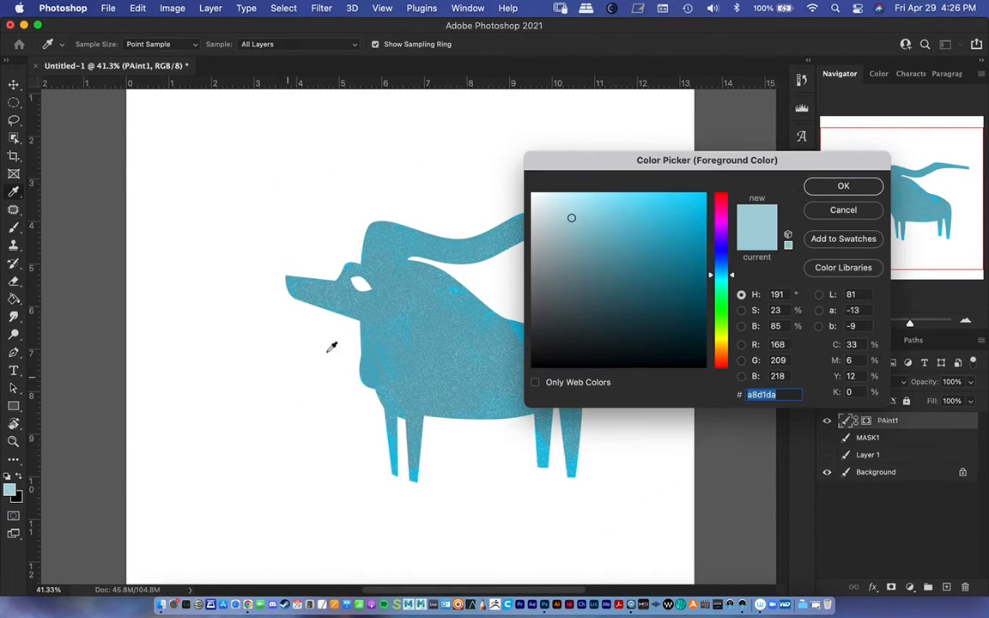
{"action": "left_click_drag", "start_coordinate": [622, 269], "coordinate": [637, 264]}
{"action": "left_click", "coordinate": [841, 187]}
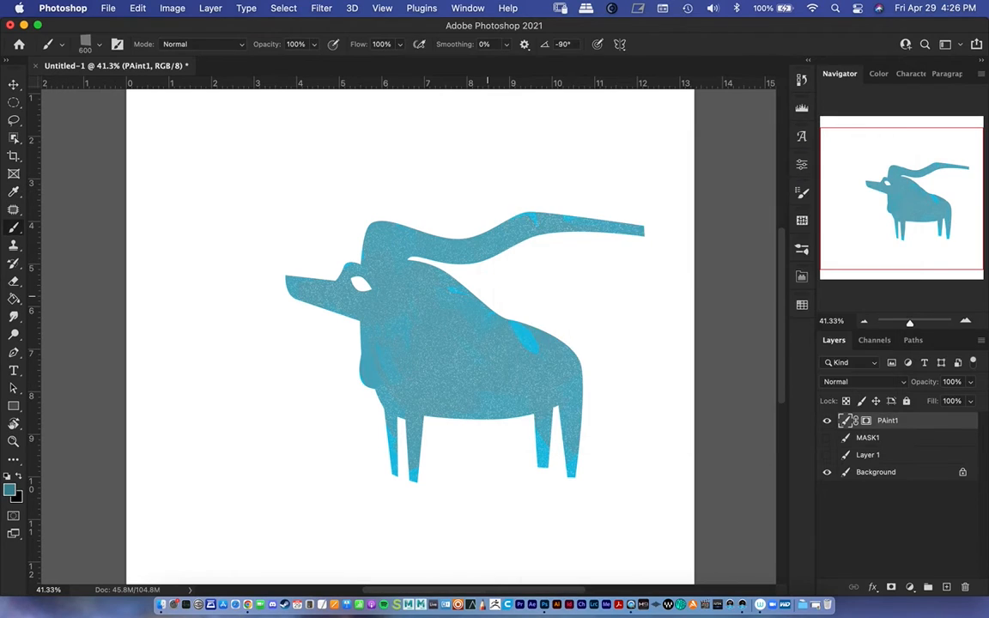
{"action": "right_click", "coordinate": [489, 178]}
{"action": "left_click", "coordinate": [757, 450]}
{"action": "key", "text": "Return"}
Step: Paint dark teal over the entire creature, including the leg tips, enlarging the brush to 500 px after a first chest stroke
{"action": "left_click_drag", "start_coordinate": [404, 324], "coordinate": [455, 371]}
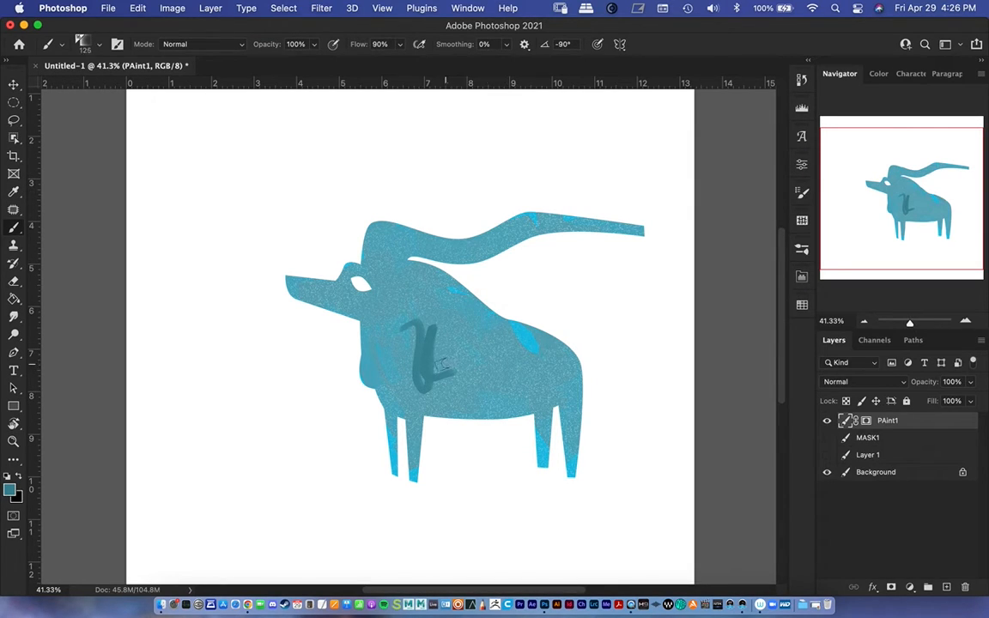
{"action": "key", "text": "bracketright"}
{"action": "key", "text": "bracketright"}
{"action": "key", "text": "bracketright"}
{"action": "key", "text": "bracketright"}
{"action": "key", "text": "bracketright"}
{"action": "key", "text": "bracketright"}
{"action": "key", "text": "bracketright"}
{"action": "mouse_move", "coordinate": [400, 317]}
{"action": "left_mouse_down"}
{"action": "mouse_move", "coordinate": [395, 300]}
{"action": "mouse_move", "coordinate": [412, 343]}
{"action": "mouse_move", "coordinate": [360, 386]}
{"action": "mouse_move", "coordinate": [396, 446]}
{"action": "mouse_move", "coordinate": [481, 344]}
{"action": "mouse_move", "coordinate": [556, 332]}
{"action": "mouse_move", "coordinate": [523, 441]}
{"action": "mouse_move", "coordinate": [331, 266]}
{"action": "mouse_move", "coordinate": [360, 231]}
{"action": "mouse_move", "coordinate": [528, 267]}
{"action": "mouse_move", "coordinate": [472, 249]}
{"action": "mouse_move", "coordinate": [585, 400]}
{"action": "mouse_move", "coordinate": [689, 434]}
{"action": "mouse_move", "coordinate": [511, 305]}
{"action": "mouse_move", "coordinate": [487, 444]}
{"action": "left_mouse_up"}
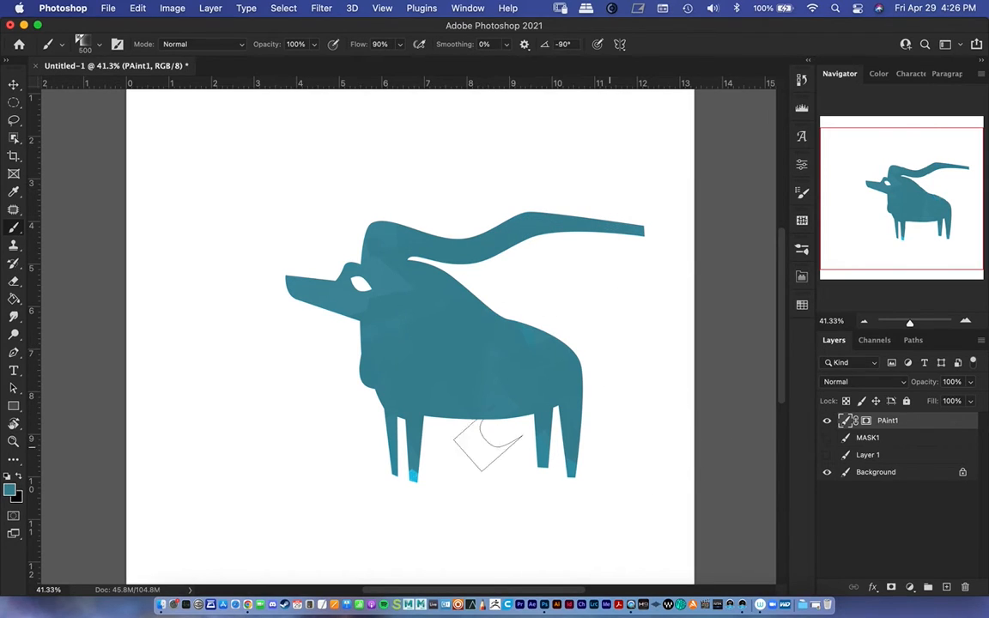
{"action": "left_click_drag", "start_coordinate": [343, 409], "coordinate": [412, 477]}
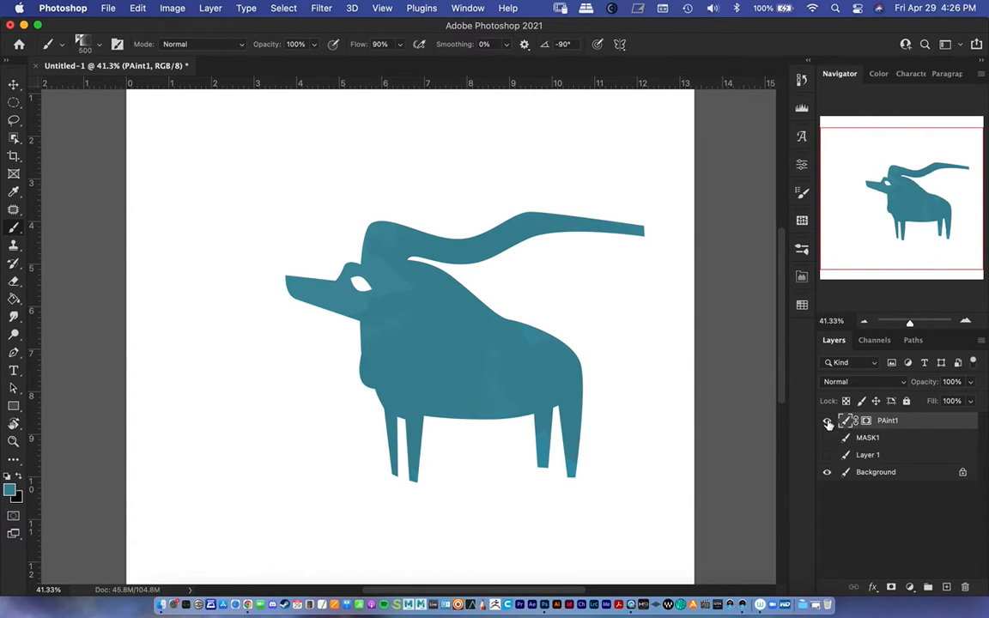
Step: Hide the PAint1 layer and add a new layer named Paint2 above it
{"action": "left_click", "coordinate": [828, 421]}
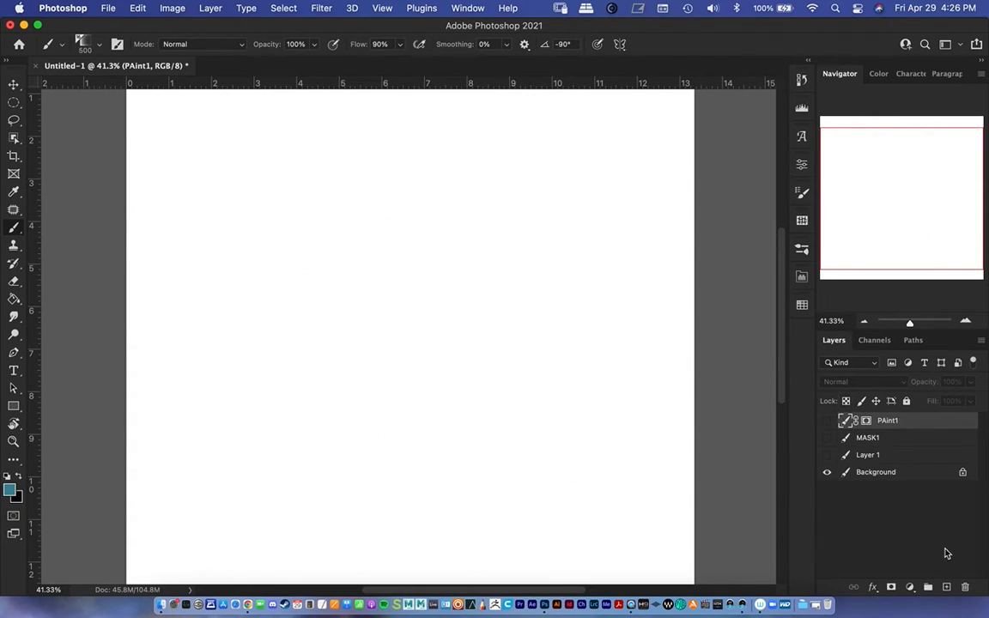
{"action": "left_click", "coordinate": [946, 589]}
{"action": "double_click", "coordinate": [863, 420]}
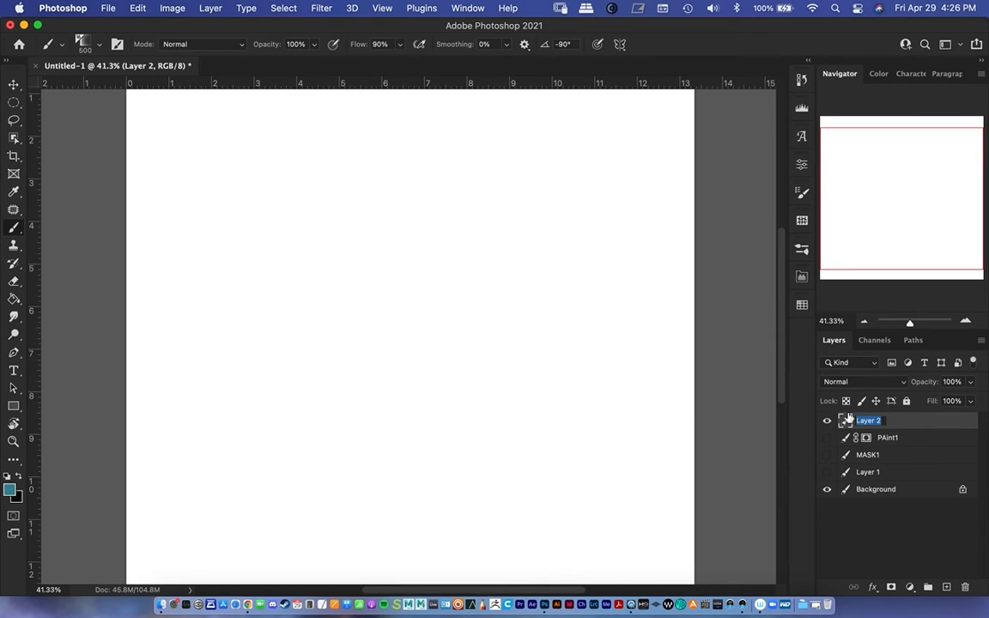
{"action": "type", "text": "Paint2"}
{"action": "key", "text": "Return"}
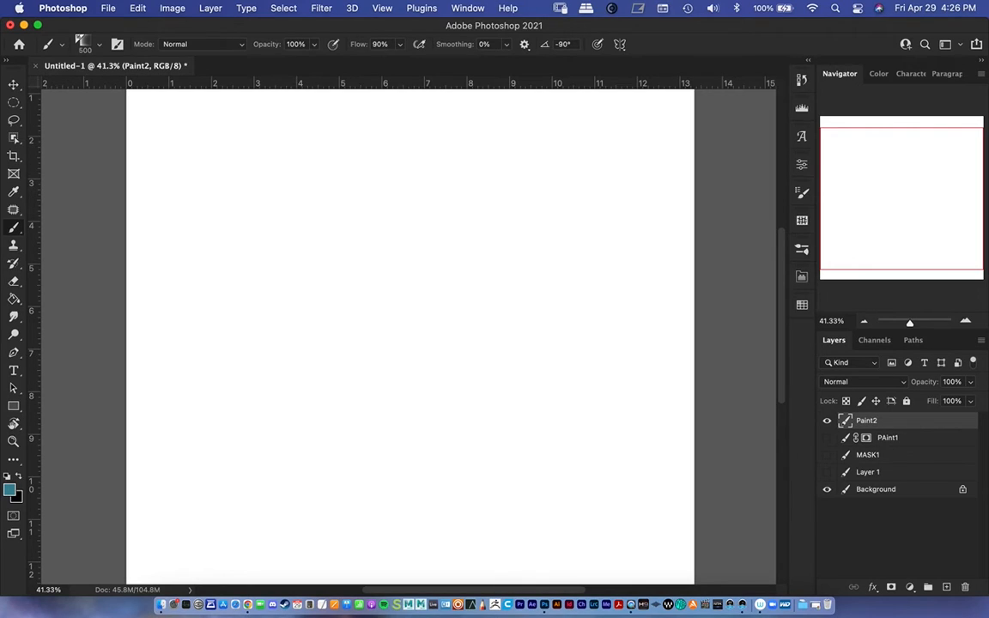
Step: Load the MASK1 alpha channel as a selection, and restore the RGB composite view with MASK1 hidden
{"action": "left_click", "coordinate": [872, 342]}
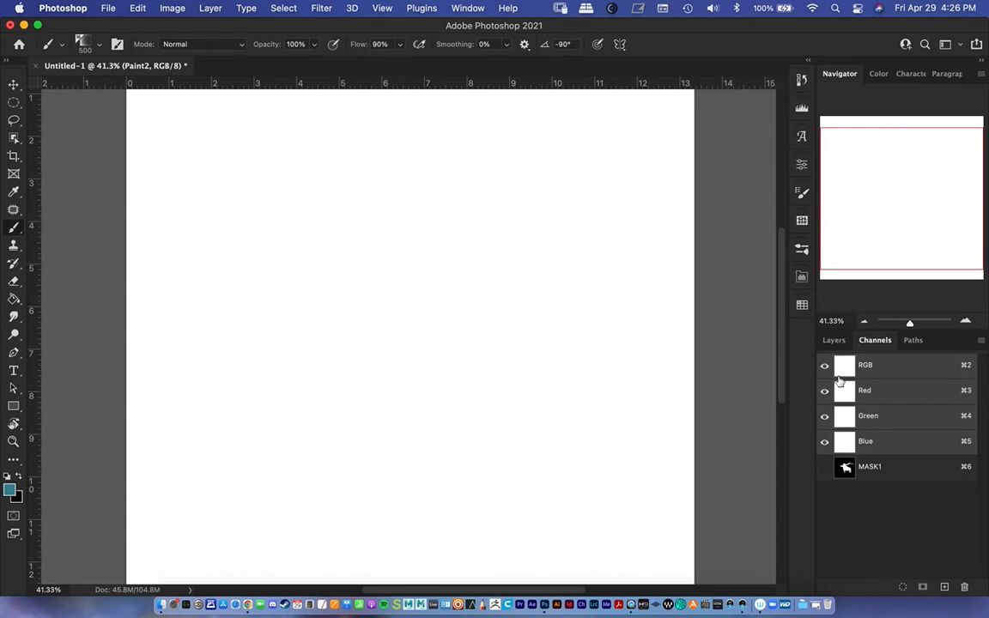
{"action": "left_click", "coordinate": [824, 468]}
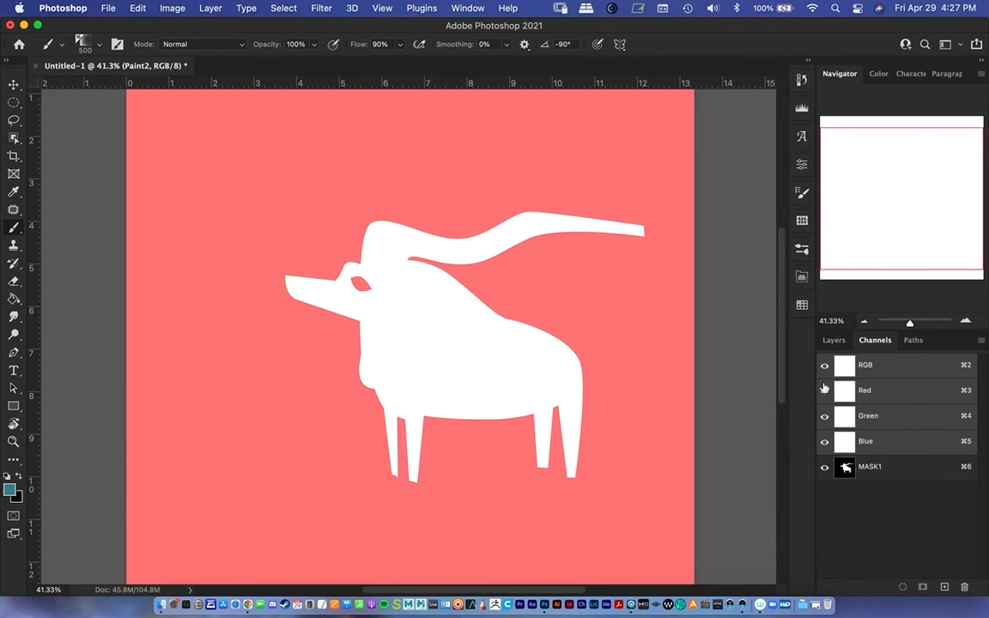
{"action": "left_click", "coordinate": [842, 468]}
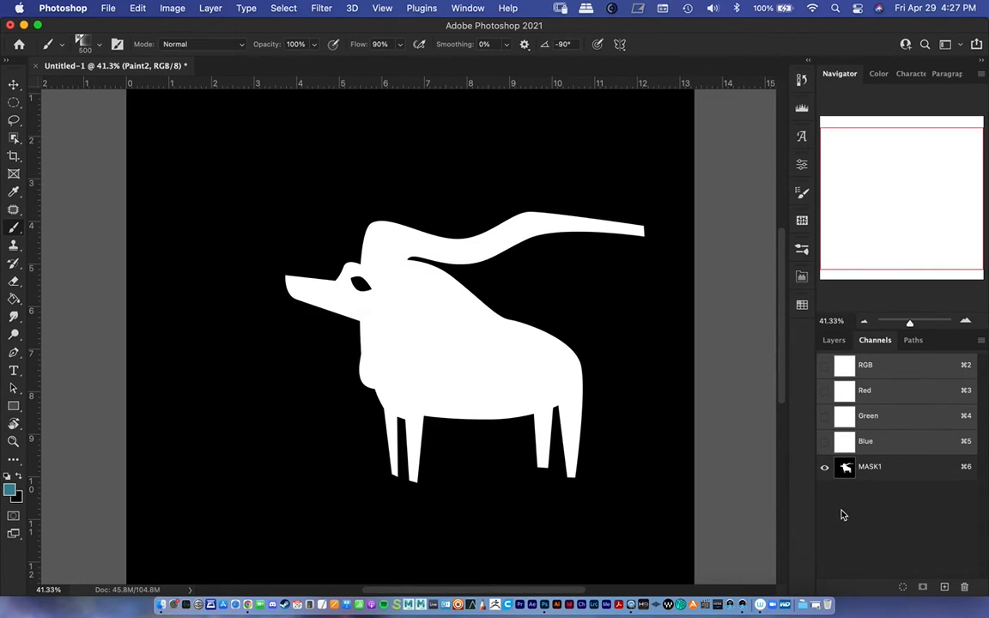
{"action": "left_click", "coordinate": [865, 467]}
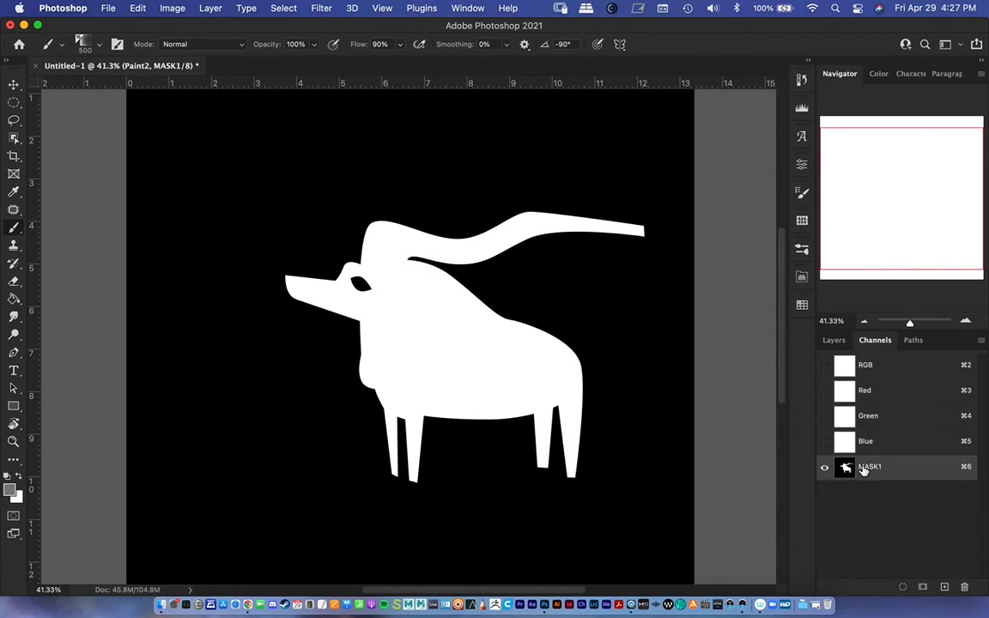
{"action": "left_click", "coordinate": [902, 587]}
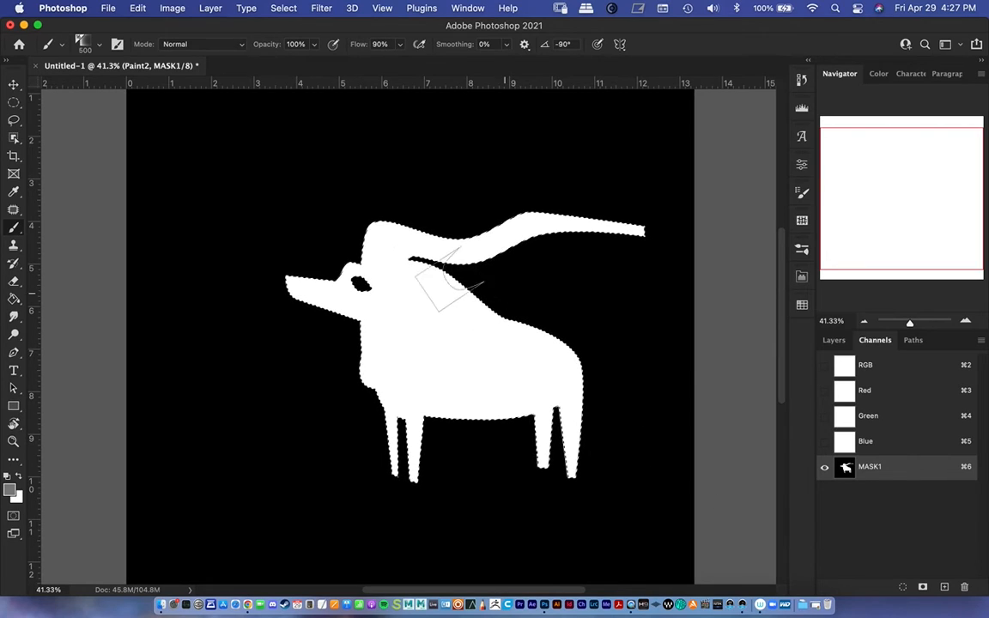
{"action": "left_click", "coordinate": [824, 375]}
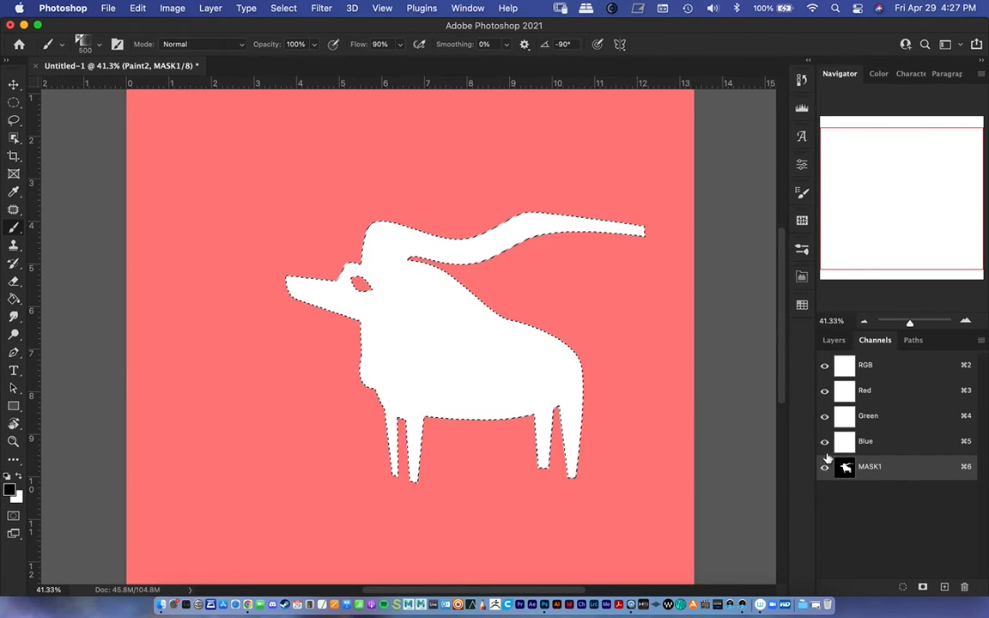
{"action": "left_click", "coordinate": [824, 466]}
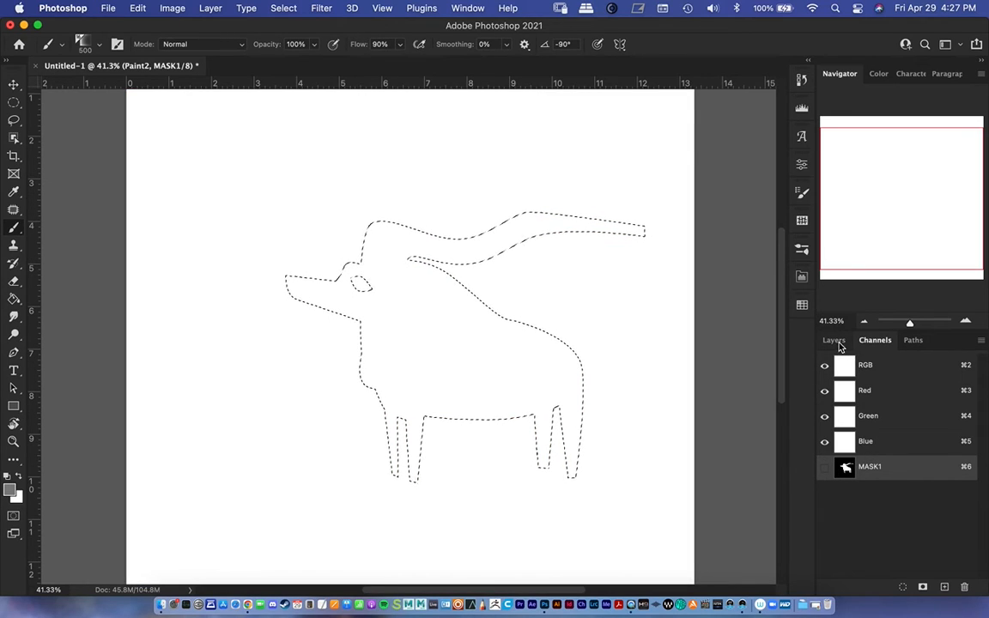
Step: Add a layer mask to Paint2 from the creature selection and show the PAint1 layer again
{"action": "left_click", "coordinate": [837, 342]}
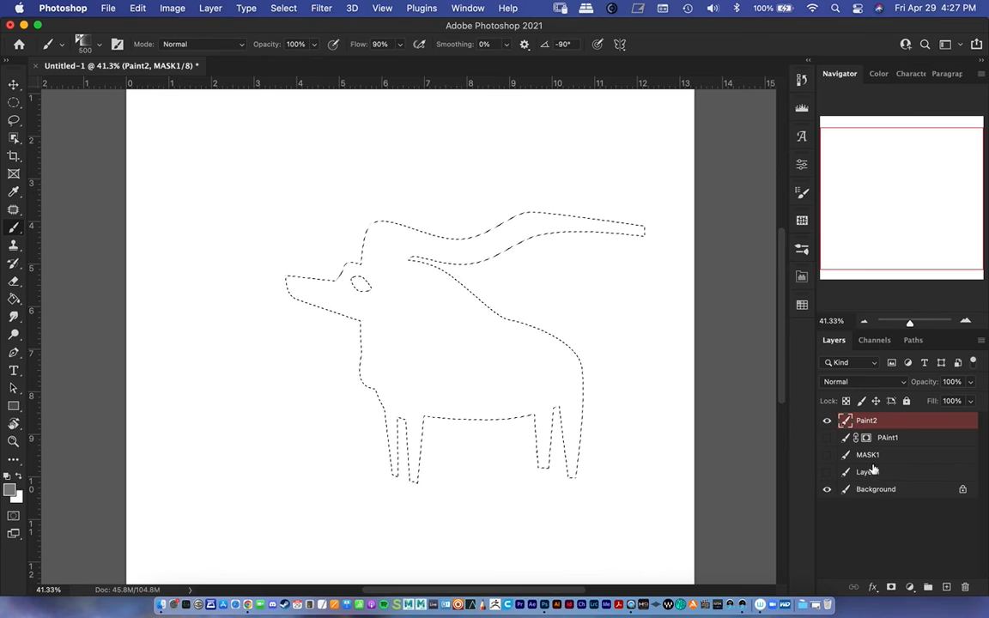
{"action": "left_click", "coordinate": [891, 587]}
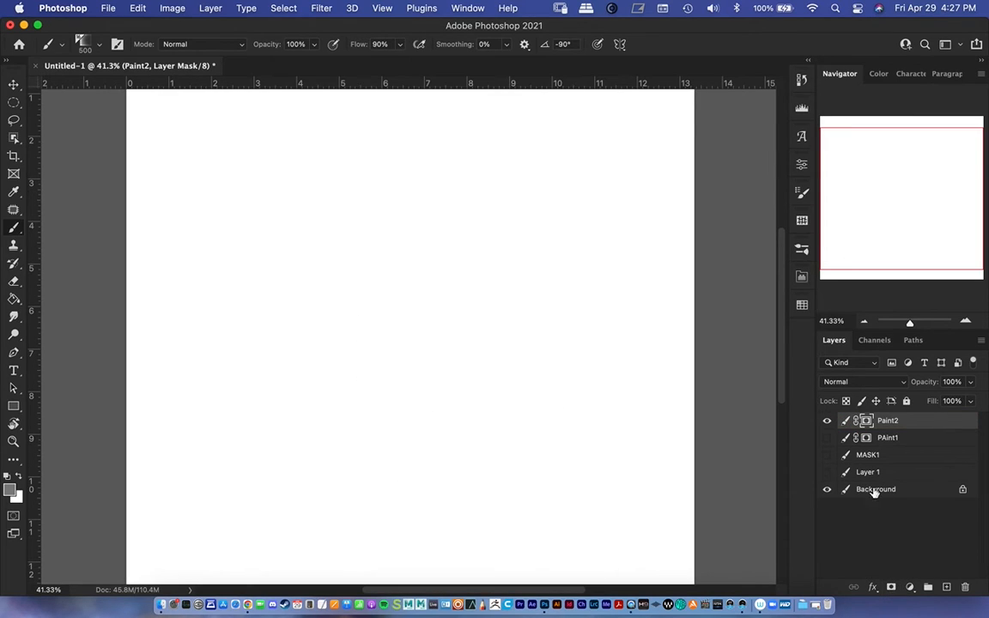
{"action": "left_click", "coordinate": [825, 437]}
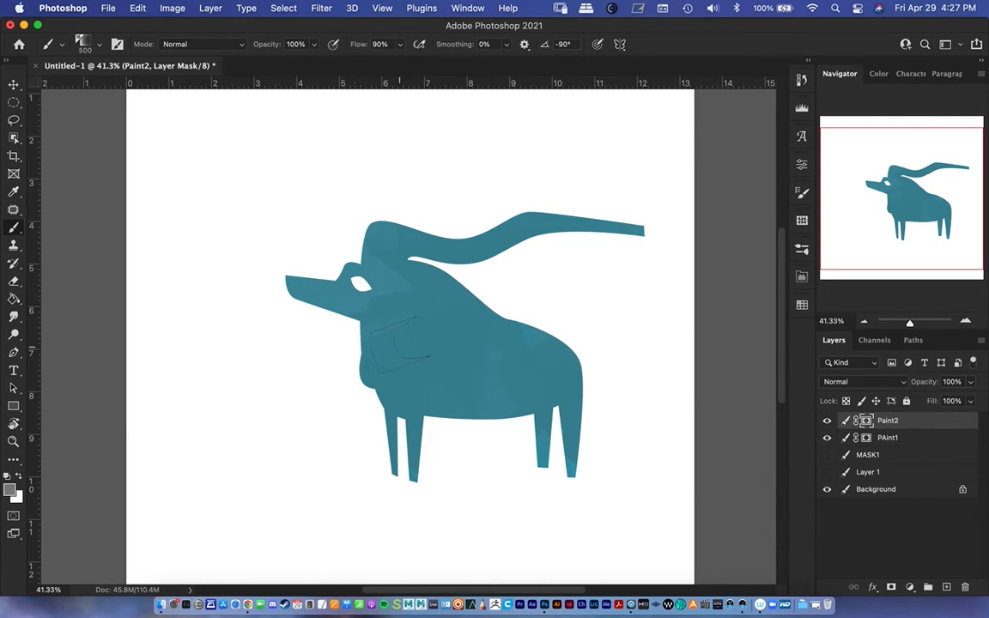
Step: Switch to a streaky textured bristle brush preset and set its size to 159 px
{"action": "right_click", "coordinate": [403, 335]}
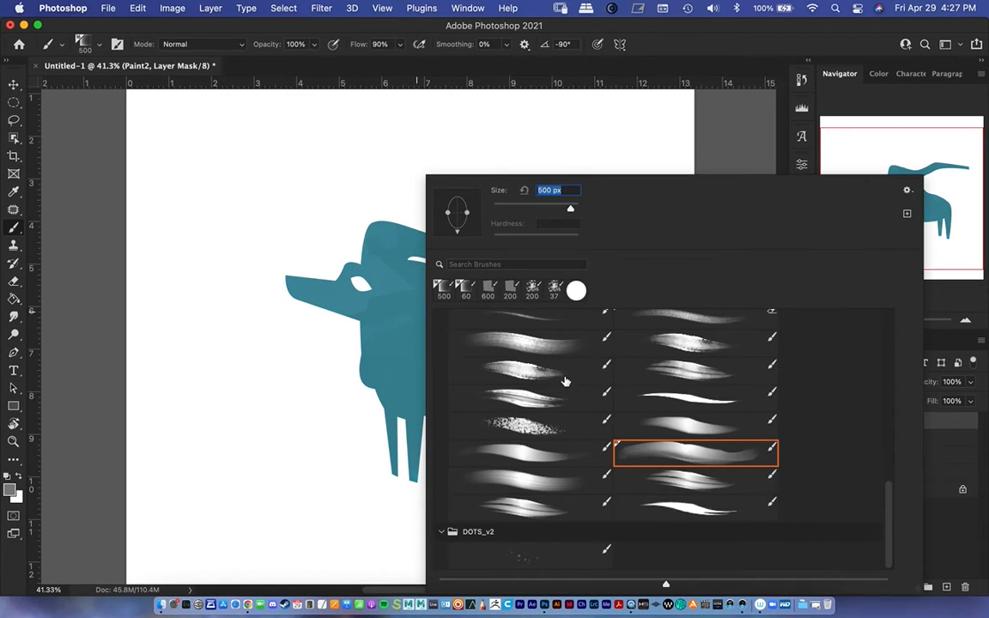
{"action": "left_click", "coordinate": [536, 402]}
{"action": "left_click", "coordinate": [476, 337]}
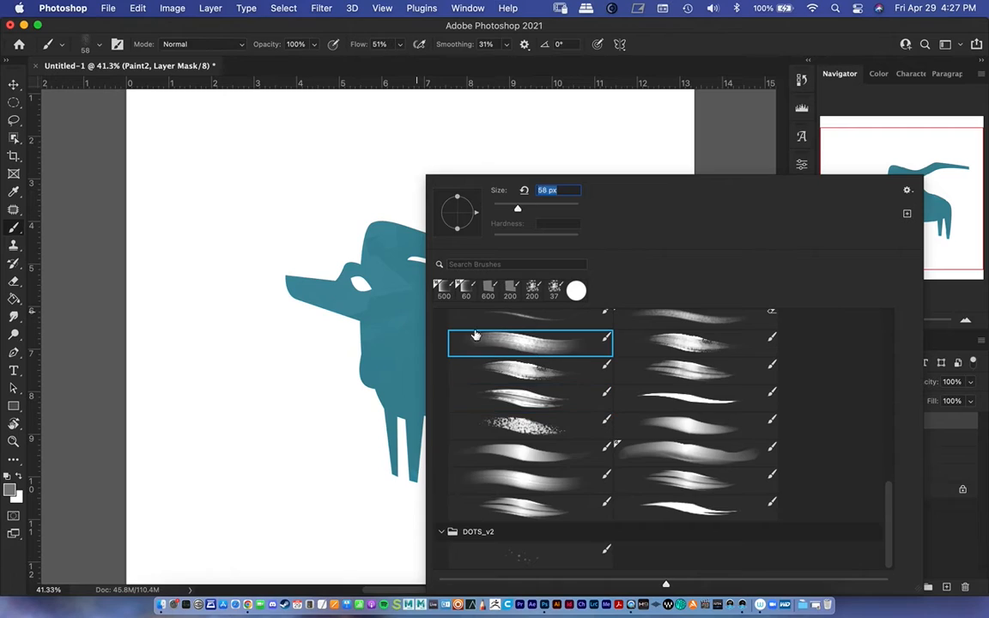
{"action": "left_click", "coordinate": [397, 156]}
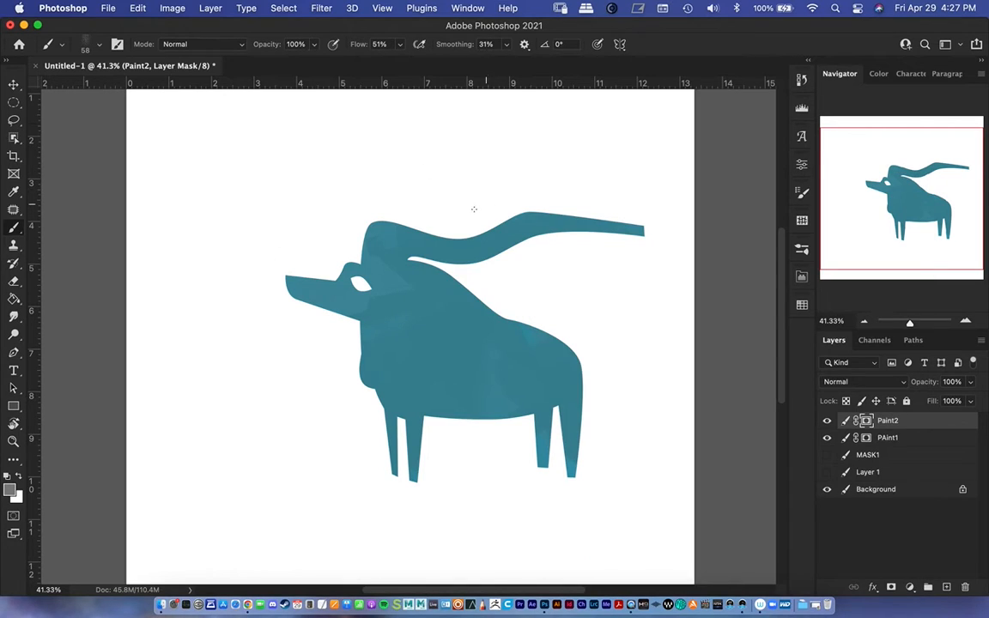
{"action": "key", "text": "bracketright"}
{"action": "key", "text": "bracketright"}
{"action": "key", "text": "bracketright"}
{"action": "key", "text": "bracketright"}
{"action": "right_click", "coordinate": [422, 313]}
{"action": "left_click_drag", "start_coordinate": [564, 213], "coordinate": [513, 206]}
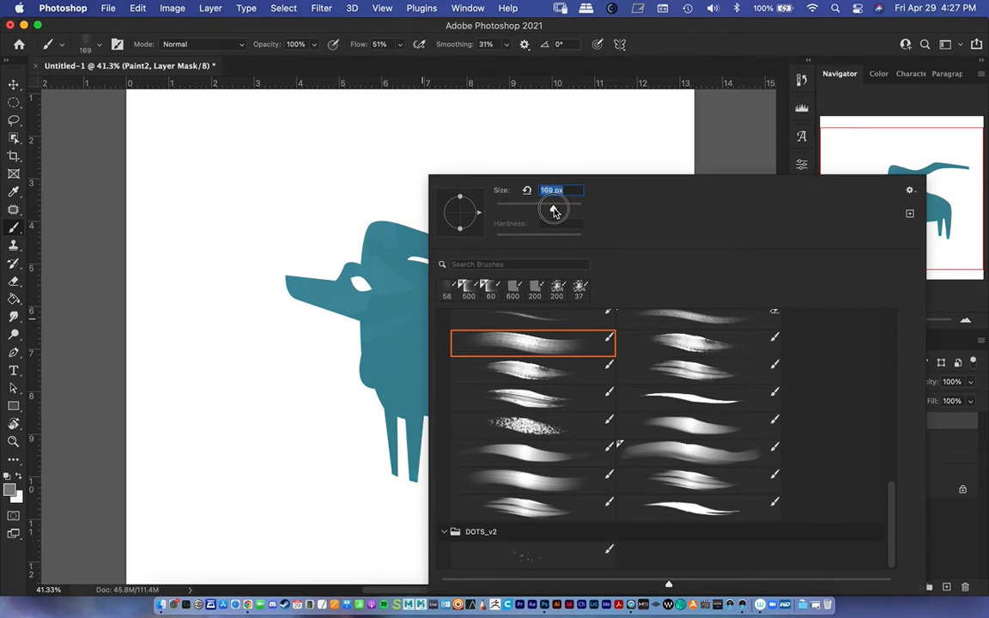
{"action": "left_click", "coordinate": [298, 183]}
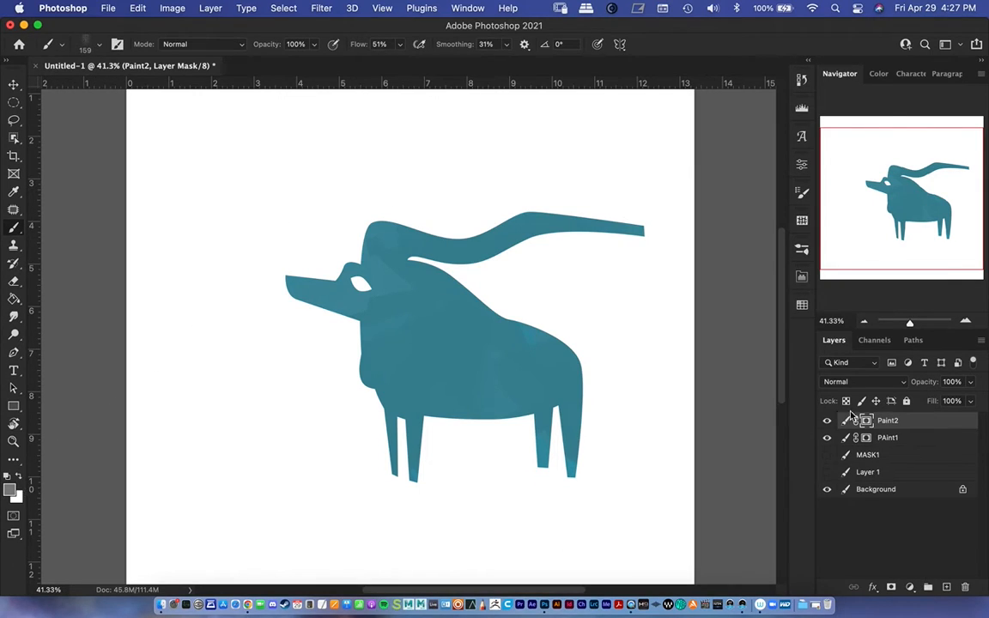
Step: Target the Paint2 layer's RGB content for painting instead of its layer mask
{"action": "left_click", "coordinate": [867, 340]}
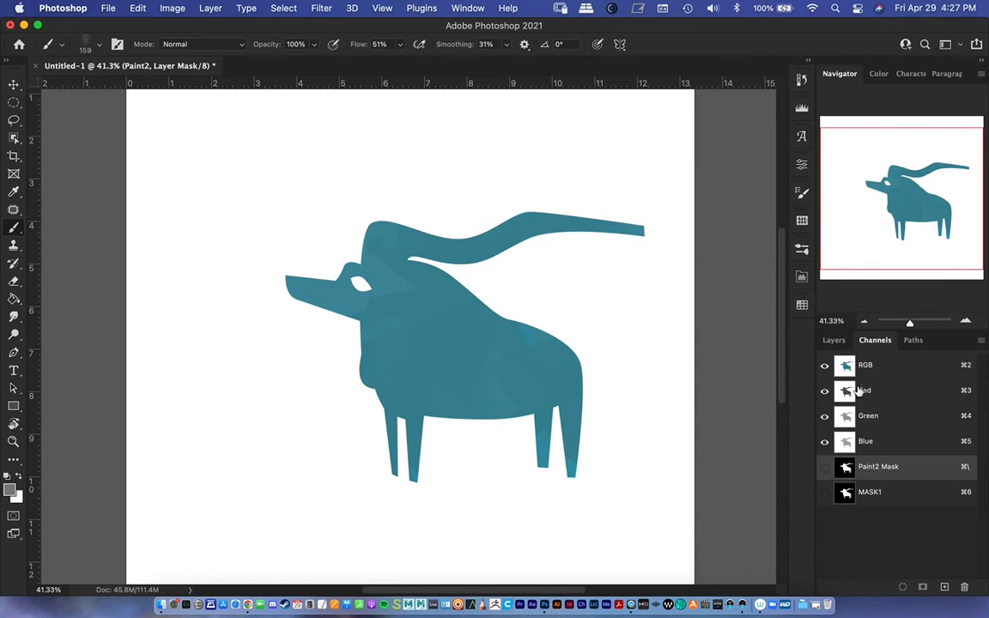
{"action": "left_click", "coordinate": [849, 365]}
{"action": "left_click", "coordinate": [833, 340]}
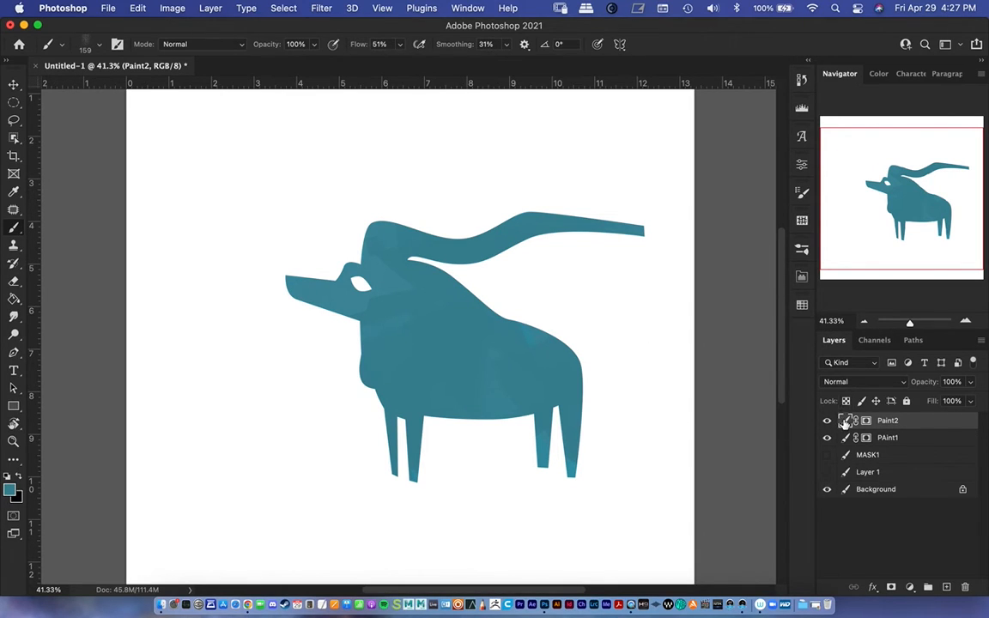
{"action": "left_click", "coordinate": [846, 421]}
Step: Set the foreground color to a lighter teal with RGB values 52, 191, 186
{"action": "left_click", "coordinate": [12, 490]}
{"action": "left_click_drag", "start_coordinate": [709, 272], "coordinate": [725, 285]}
{"action": "left_click", "coordinate": [659, 236]}
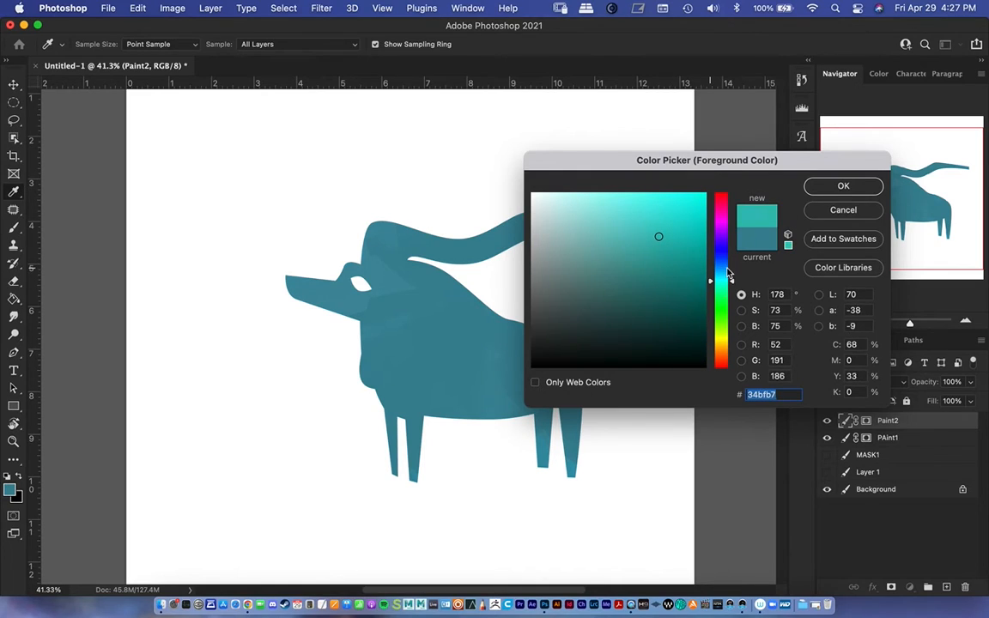
{"action": "left_click", "coordinate": [820, 185]}
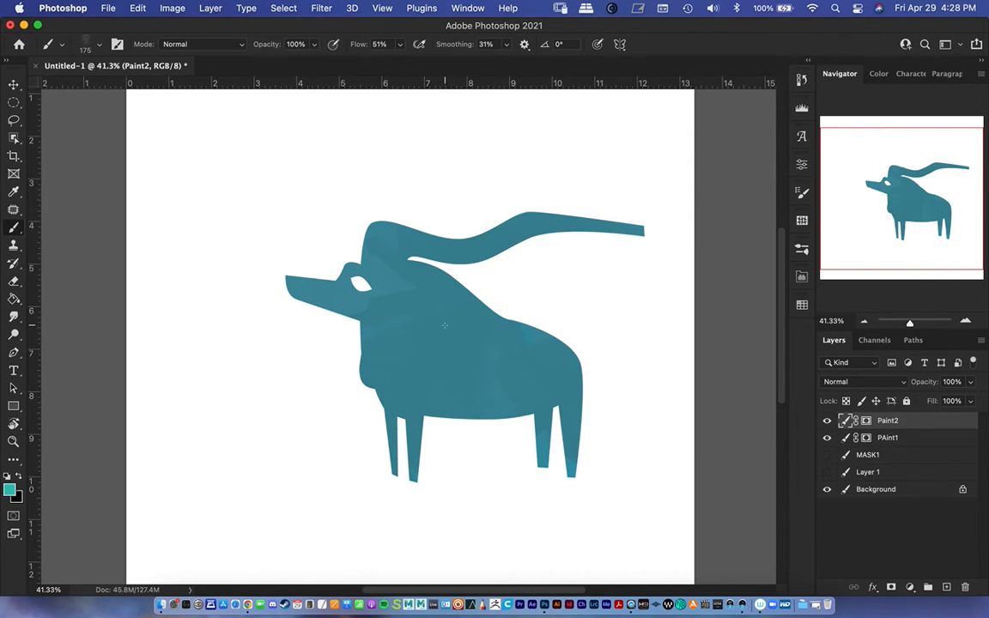
Step: Paint lighter teal strokes over the creature's head, chest and body on Paint2, enlarging the brush to 300 px, and check the channels
{"action": "mouse_move", "coordinate": [430, 330]}
{"action": "left_mouse_down"}
{"action": "mouse_move", "coordinate": [458, 363]}
{"action": "mouse_move", "coordinate": [536, 371]}
{"action": "mouse_move", "coordinate": [527, 352]}
{"action": "mouse_move", "coordinate": [381, 273]}
{"action": "mouse_move", "coordinate": [386, 246]}
{"action": "mouse_move", "coordinate": [412, 242]}
{"action": "mouse_move", "coordinate": [411, 302]}
{"action": "mouse_move", "coordinate": [438, 354]}
{"action": "mouse_move", "coordinate": [344, 316]}
{"action": "mouse_move", "coordinate": [418, 322]}
{"action": "mouse_move", "coordinate": [403, 419]}
{"action": "mouse_move", "coordinate": [389, 416]}
{"action": "mouse_move", "coordinate": [386, 378]}
{"action": "mouse_move", "coordinate": [416, 336]}
{"action": "mouse_move", "coordinate": [447, 334]}
{"action": "mouse_move", "coordinate": [504, 358]}
{"action": "mouse_move", "coordinate": [583, 426]}
{"action": "left_mouse_up"}
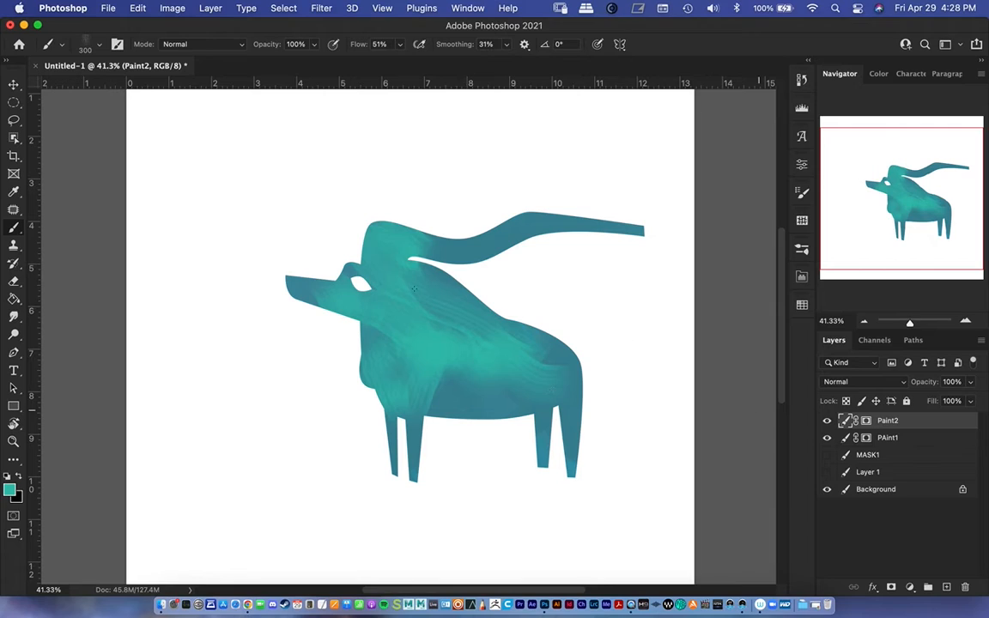
{"action": "mouse_move", "coordinate": [371, 271]}
{"action": "left_mouse_down"}
{"action": "mouse_move", "coordinate": [331, 272]}
{"action": "mouse_move", "coordinate": [307, 301]}
{"action": "mouse_move", "coordinate": [274, 294]}
{"action": "left_mouse_up"}
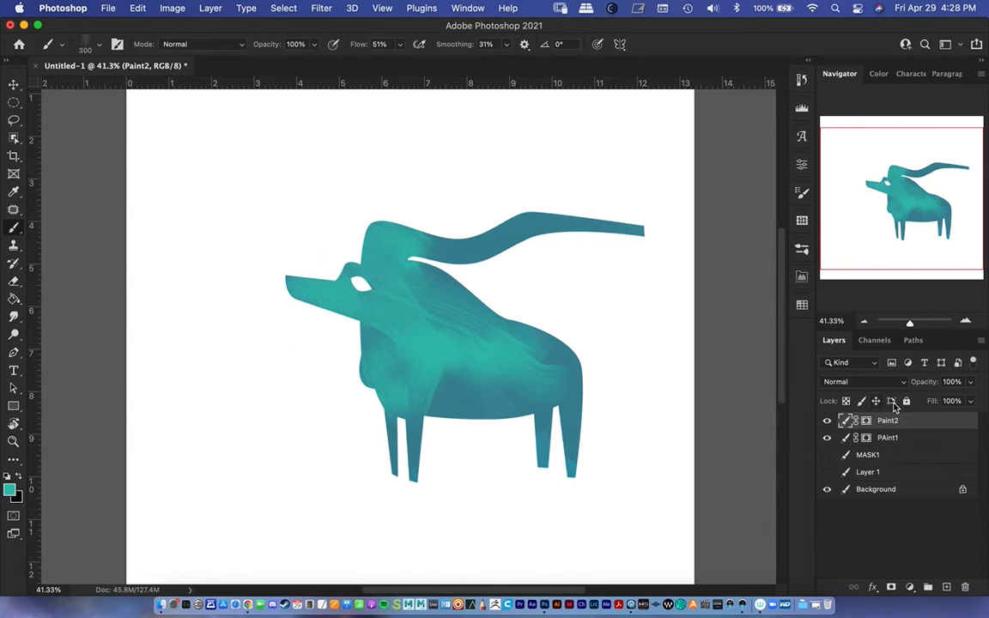
{"action": "mouse_move", "coordinate": [395, 326]}
{"action": "left_mouse_down"}
{"action": "mouse_move", "coordinate": [434, 365]}
{"action": "mouse_move", "coordinate": [520, 356]}
{"action": "left_mouse_up"}
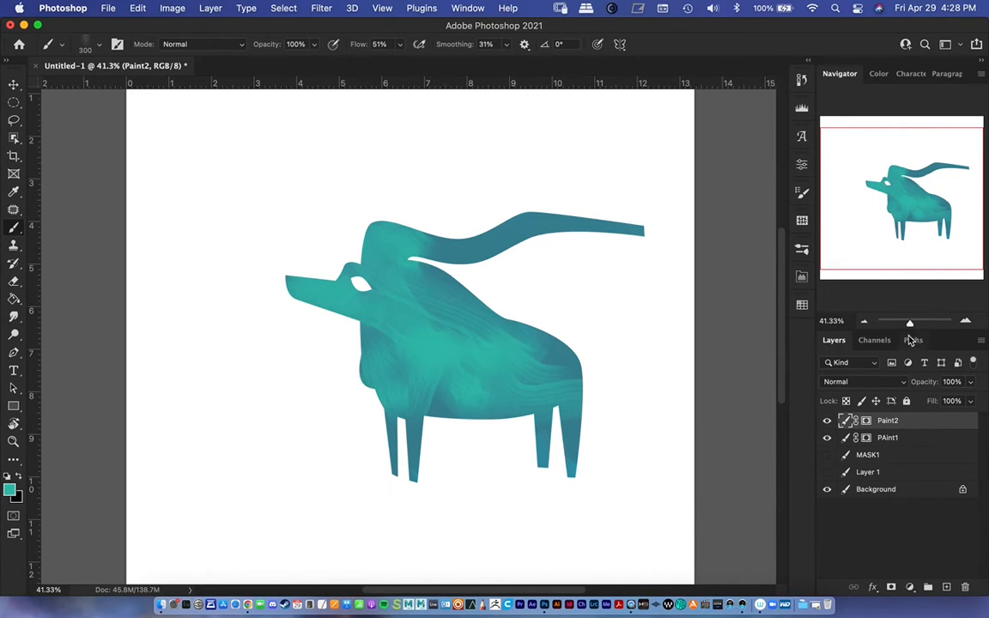
{"action": "left_click", "coordinate": [875, 343]}
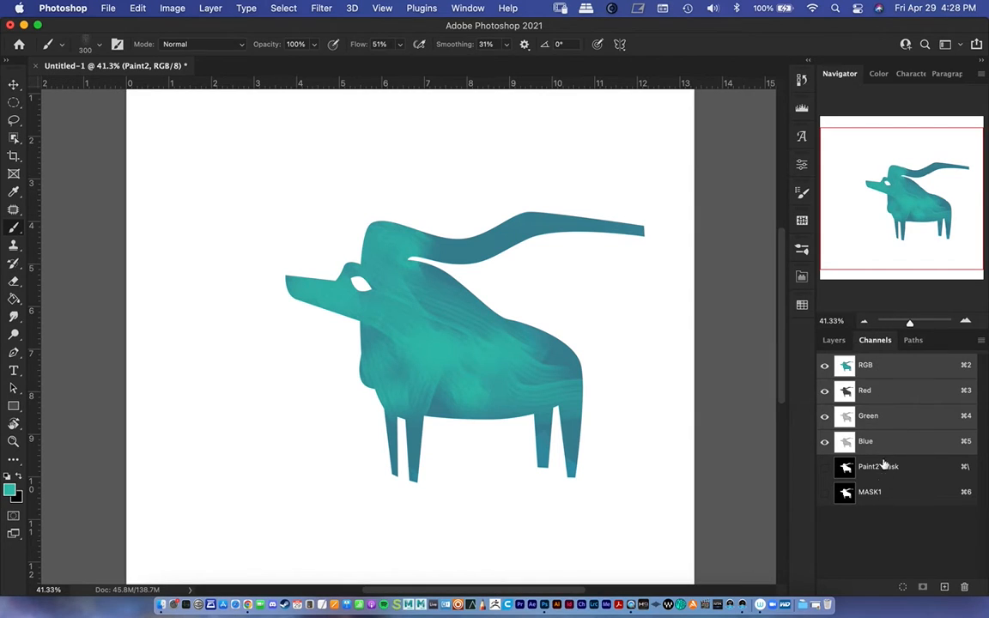
{"action": "left_click", "coordinate": [836, 341]}
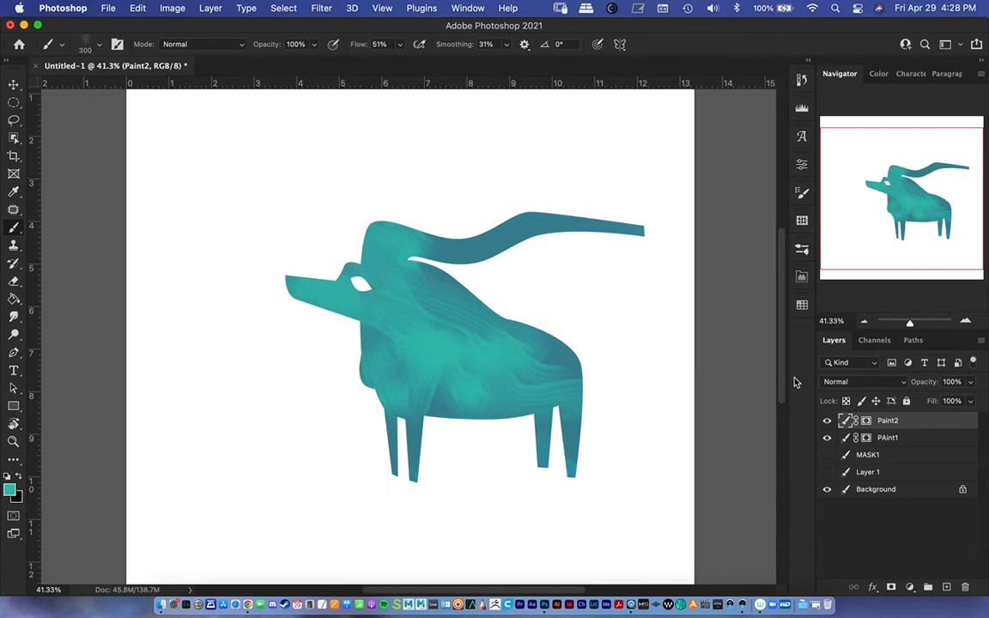
Step: Toggle Paint2 off and on, select the PAint1 layer's content and brush lighter teal along the long horn
{"action": "left_click", "coordinate": [826, 420]}
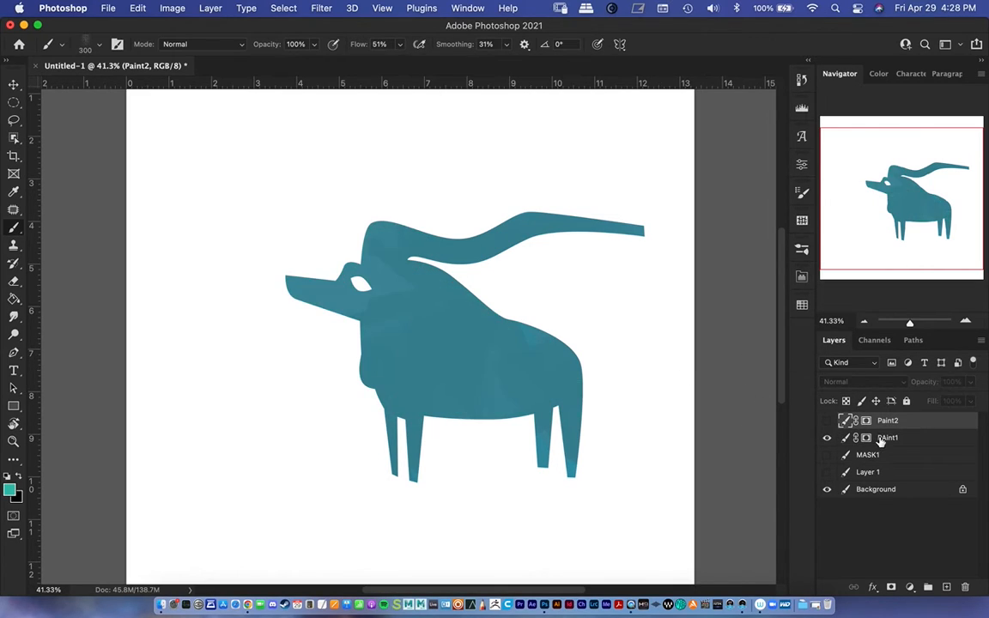
{"action": "left_click", "coordinate": [848, 440]}
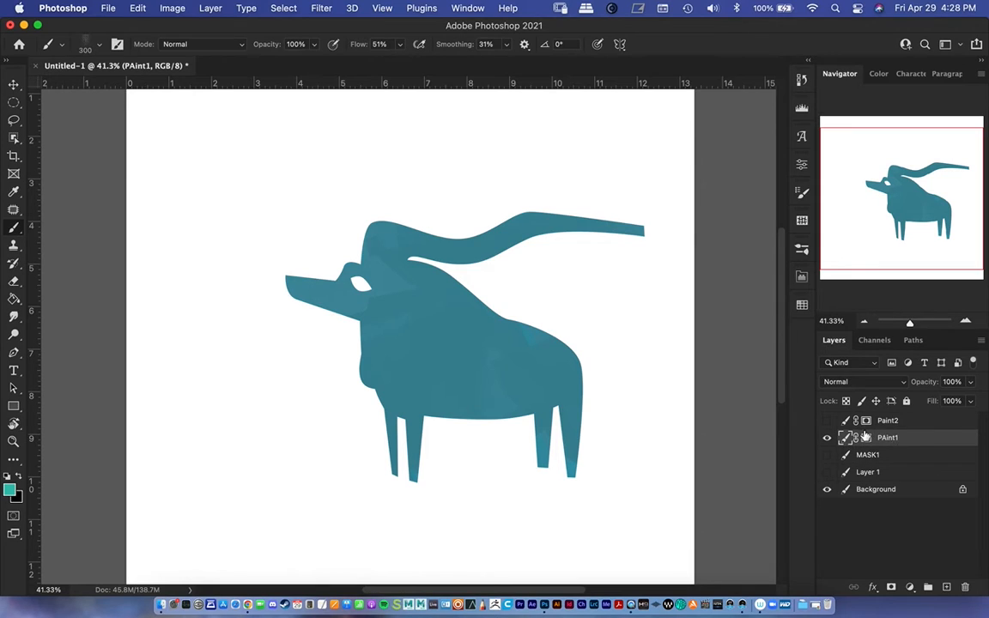
{"action": "left_click", "coordinate": [826, 420]}
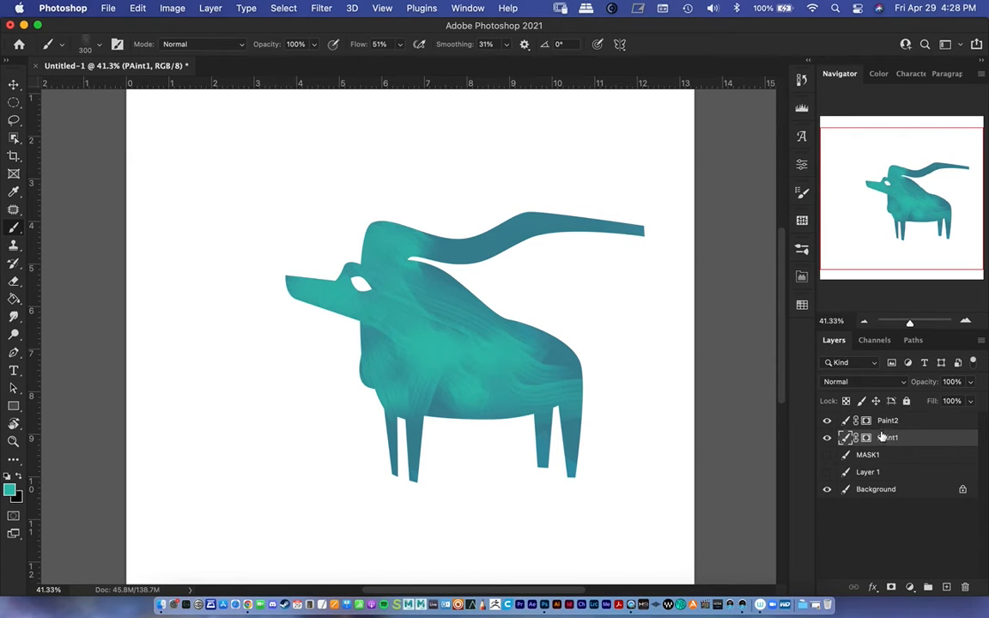
{"action": "mouse_move", "coordinate": [412, 230]}
{"action": "left_mouse_down"}
{"action": "mouse_move", "coordinate": [536, 254]}
{"action": "mouse_move", "coordinate": [558, 227]}
{"action": "mouse_move", "coordinate": [640, 231]}
{"action": "left_mouse_up"}
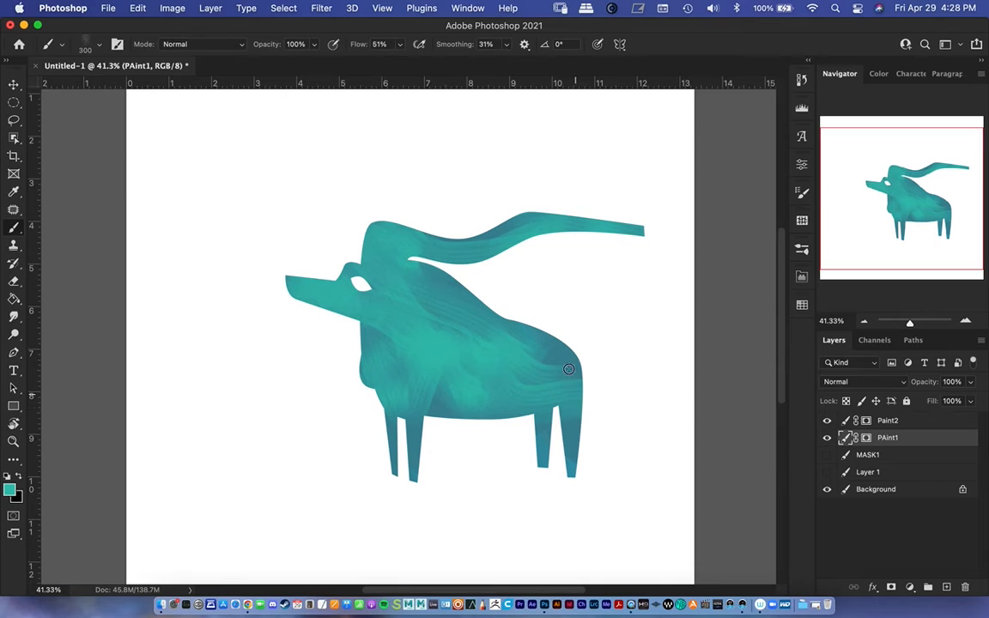
Step: Reselect Paint2 and undo the recent strokes on the horn, snout and lower body
{"action": "left_click", "coordinate": [882, 424]}
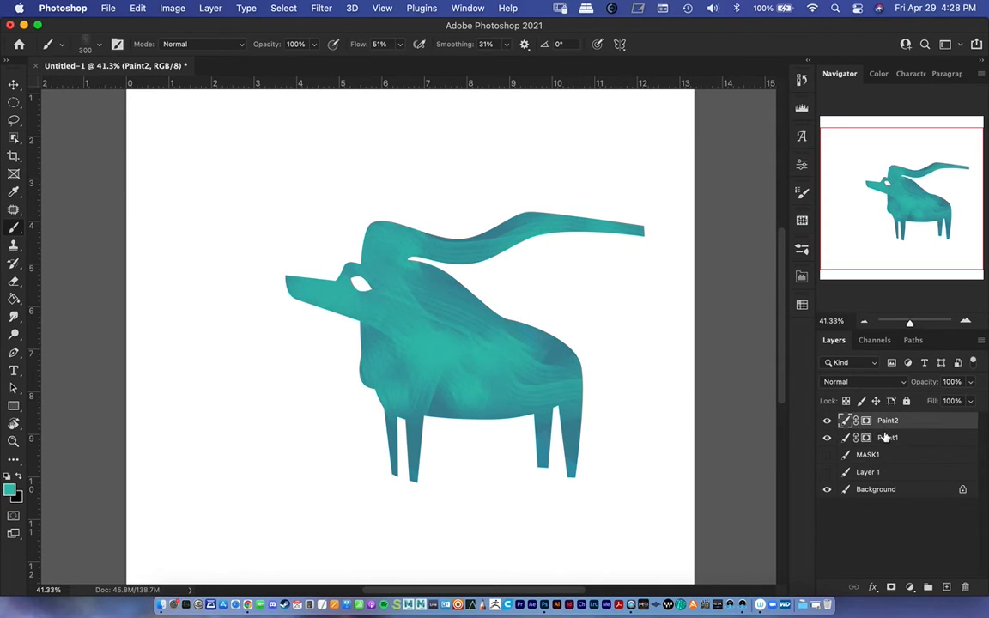
{"action": "key", "text": "super+shift+z"}
{"action": "key", "text": "super+shift+z"}
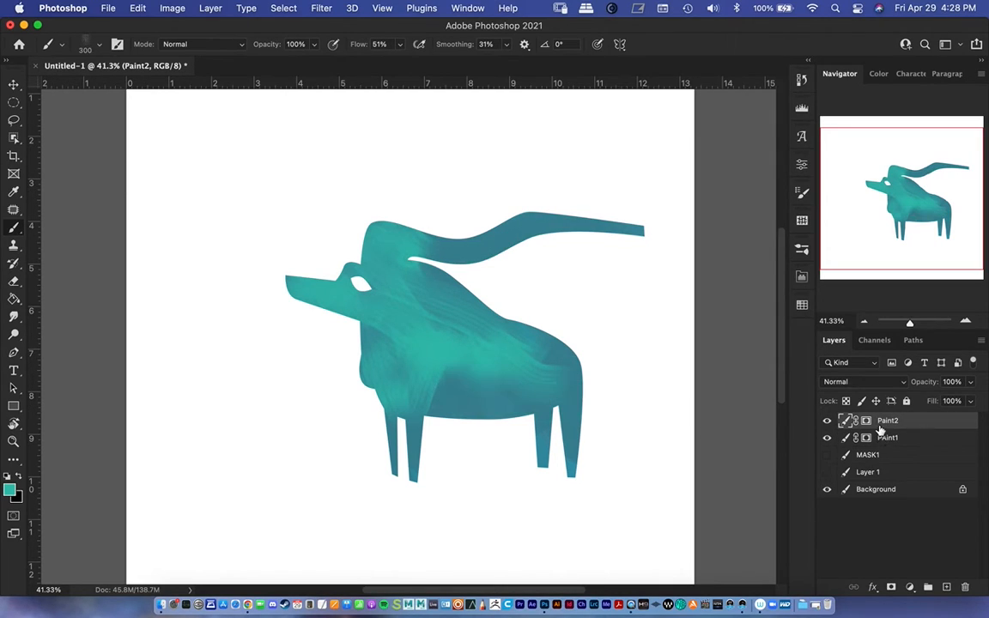
{"action": "key", "text": "super+shift+z"}
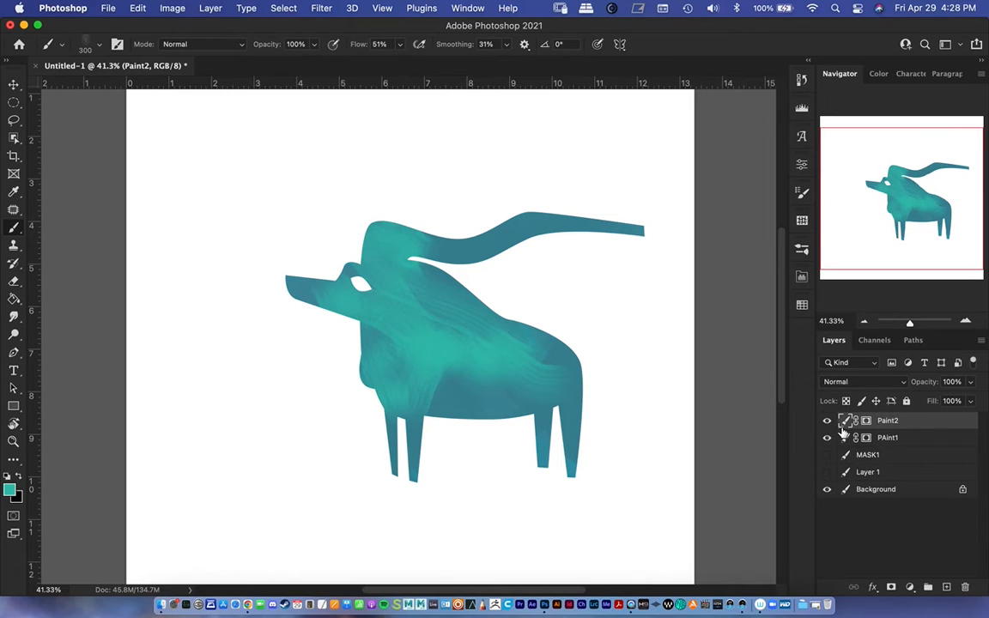
Step: Paint lighter teal along the horn and across the body on Paint2, and toggle that layer's visibility to compare
{"action": "mouse_move", "coordinate": [483, 244]}
{"action": "left_mouse_down"}
{"action": "mouse_move", "coordinate": [514, 231]}
{"action": "mouse_move", "coordinate": [600, 234]}
{"action": "left_mouse_up"}
{"action": "mouse_move", "coordinate": [412, 364]}
{"action": "left_mouse_down"}
{"action": "mouse_move", "coordinate": [480, 414]}
{"action": "mouse_move", "coordinate": [735, 429]}
{"action": "left_mouse_up"}
{"action": "left_click", "coordinate": [826, 420]}
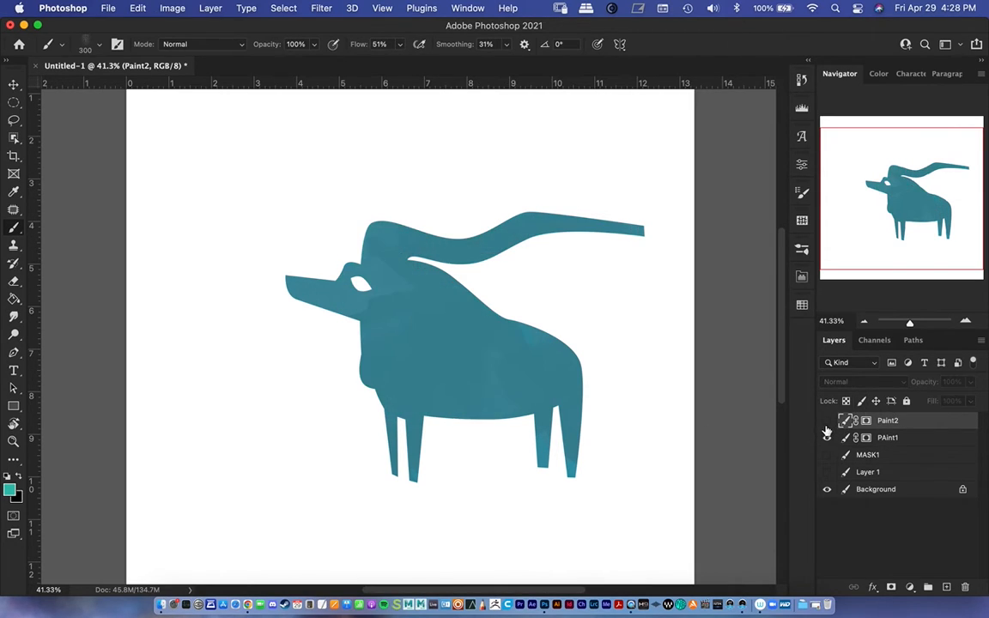
{"action": "left_click", "coordinate": [826, 421]}
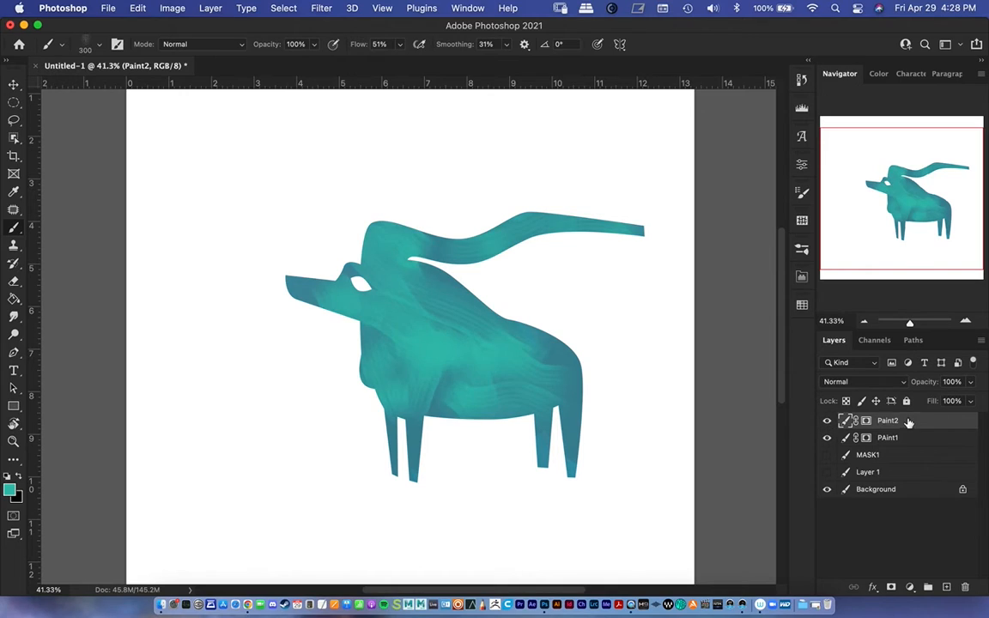
Step: Set Paint2's blend mode to Color Dodge and its layer opacity to 61%
{"action": "left_click", "coordinate": [867, 382]}
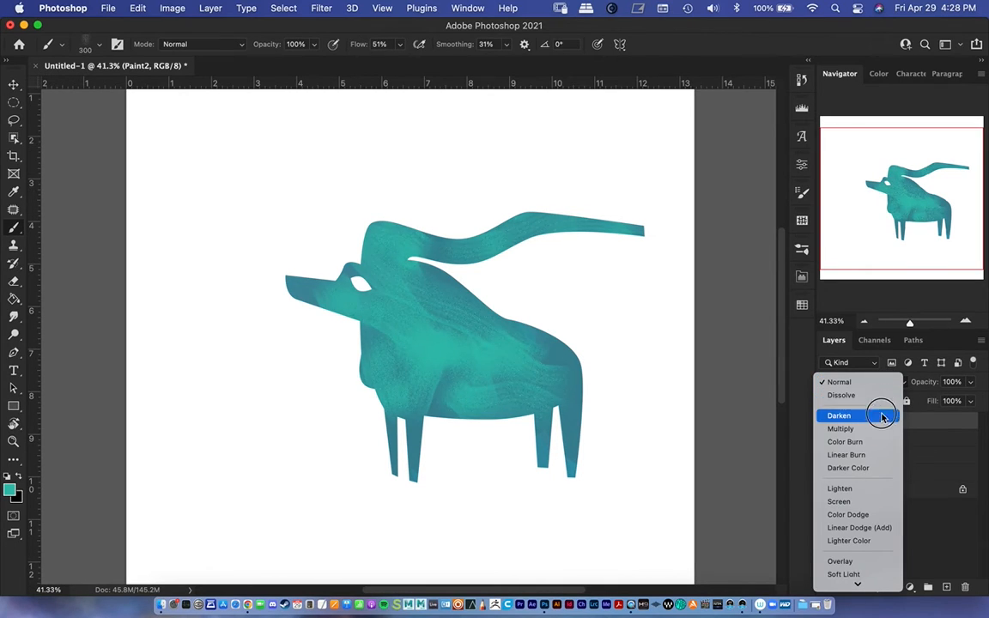
{"action": "left_click", "coordinate": [858, 515]}
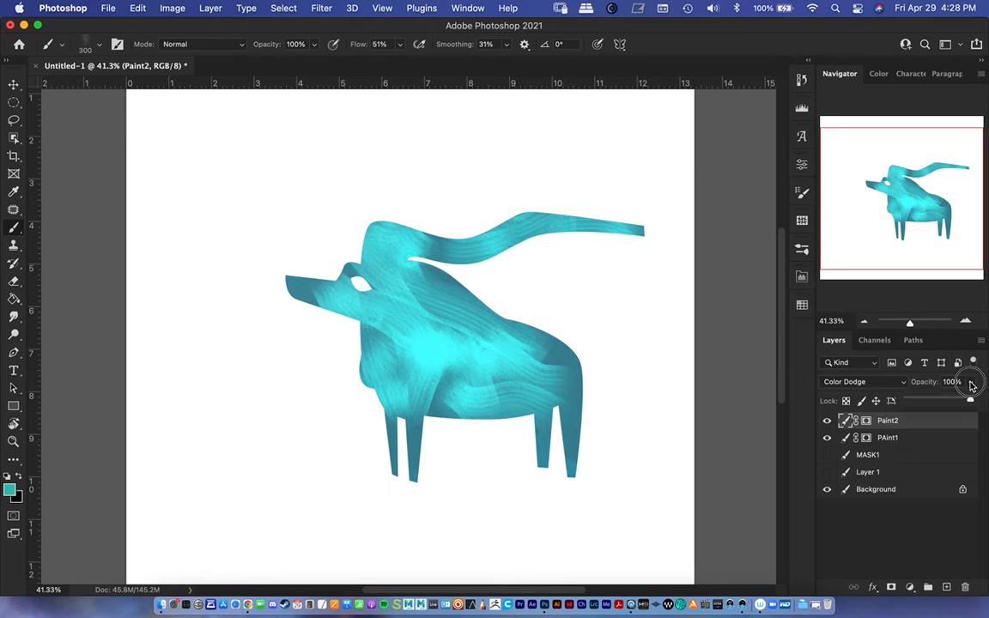
{"action": "left_click_drag", "start_coordinate": [968, 401], "coordinate": [934, 401]}
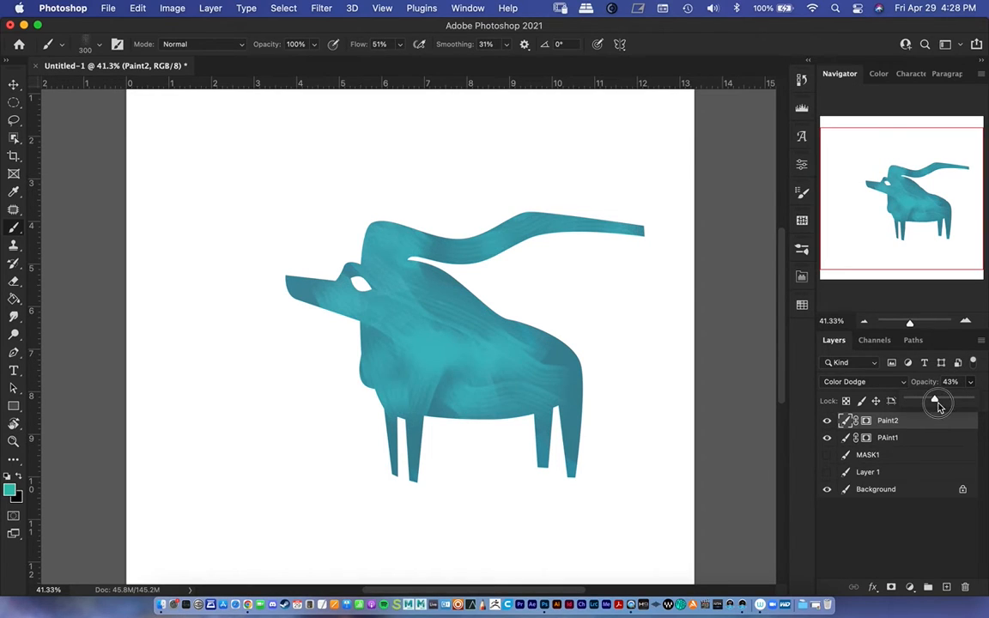
{"action": "left_click_drag", "start_coordinate": [936, 402], "coordinate": [943, 401]}
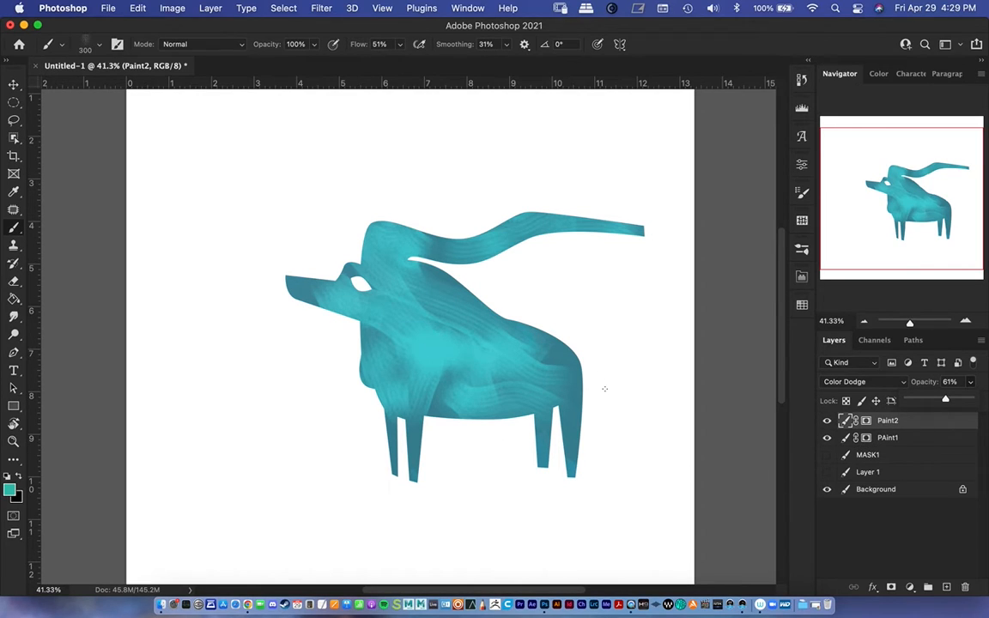
Step: Put the Paint2 and PAint1 layers together in a new layer group
{"action": "mouse_move", "coordinate": [891, 227]}
{"action": "left_mouse_down"}
{"action": "mouse_move", "coordinate": [905, 214]}
{"action": "mouse_move", "coordinate": [901, 225]}
{"action": "left_mouse_up"}
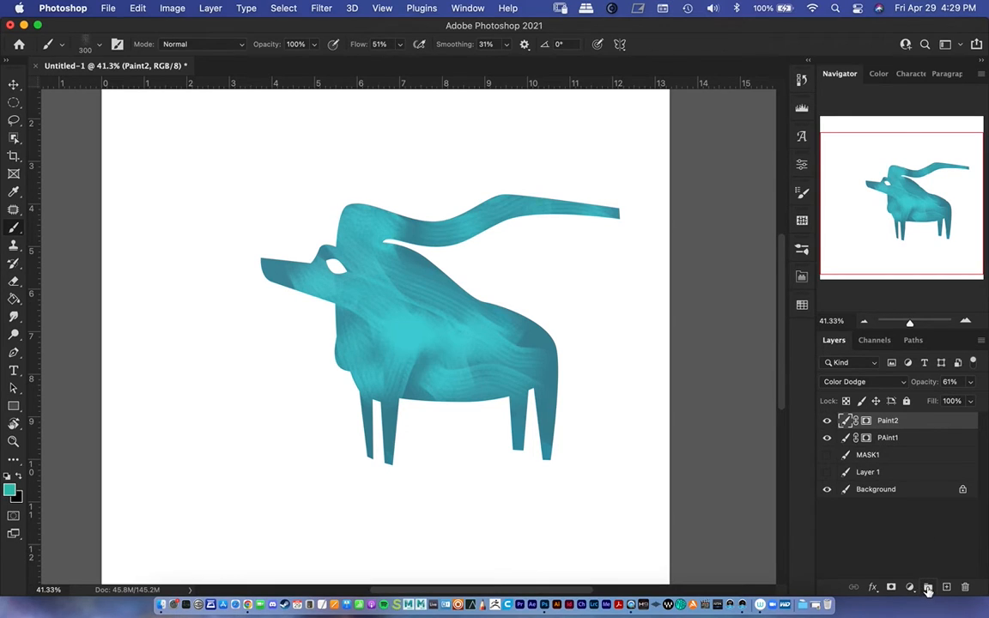
{"action": "left_click", "coordinate": [889, 439], "text": "shift"}
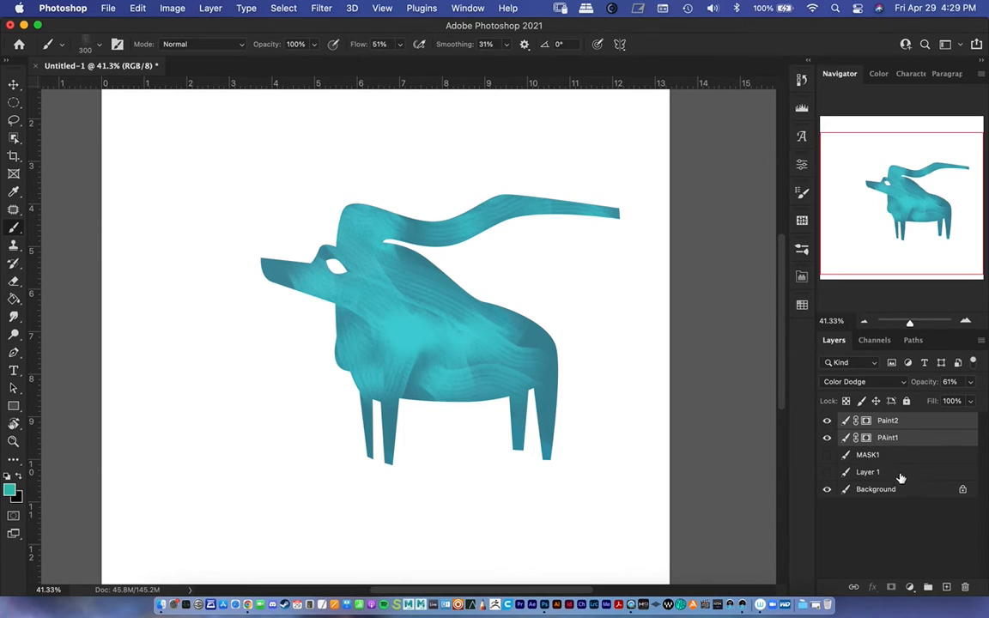
{"action": "left_click", "coordinate": [927, 589]}
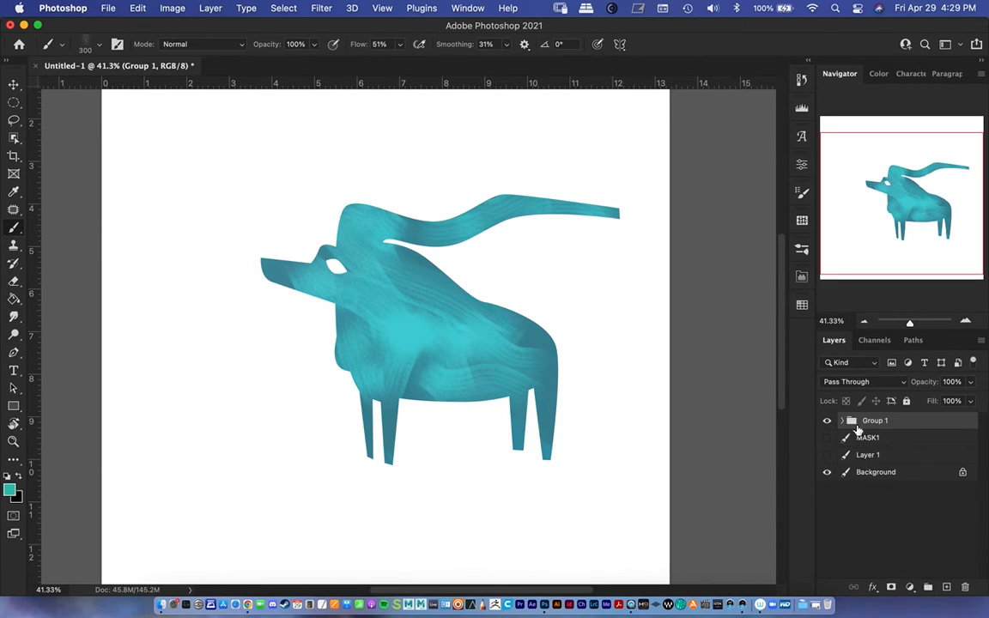
Step: Inspect the new group by toggling its visibility and expanding it to show the two paint layers
{"action": "left_click", "coordinate": [826, 420]}
{"action": "left_click", "coordinate": [826, 421]}
{"action": "left_click", "coordinate": [843, 420]}
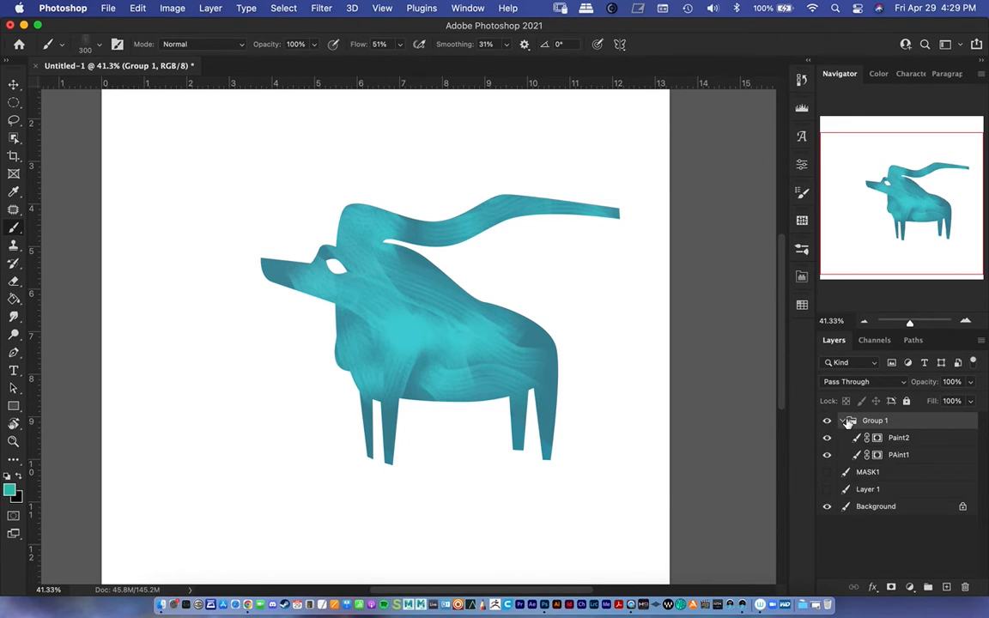
{"action": "left_click", "coordinate": [842, 421]}
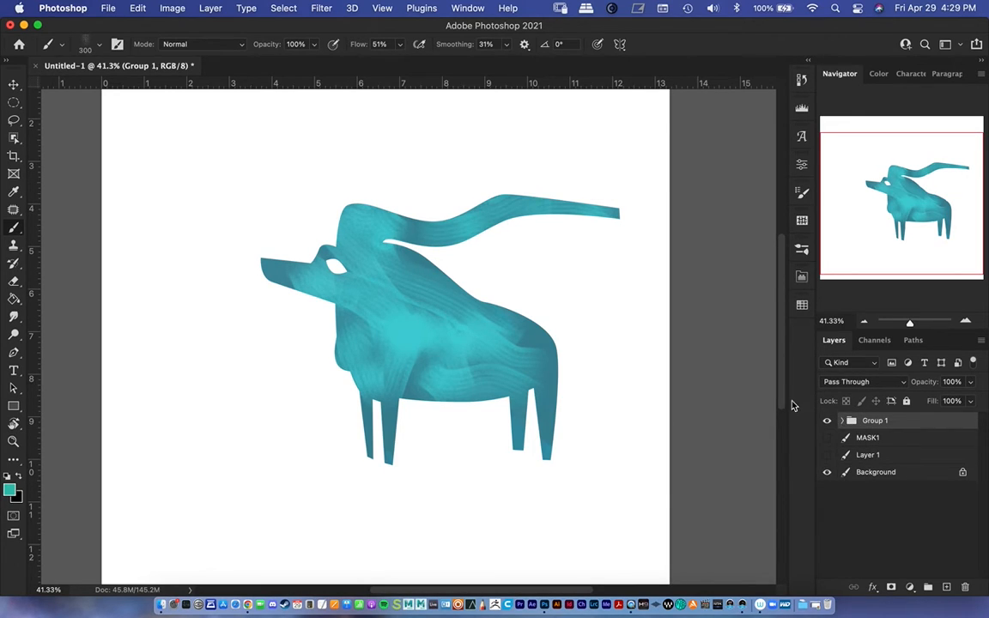
{"action": "left_click", "coordinate": [843, 421]}
{"action": "left_click", "coordinate": [843, 420]}
{"action": "left_click", "coordinate": [844, 420]}
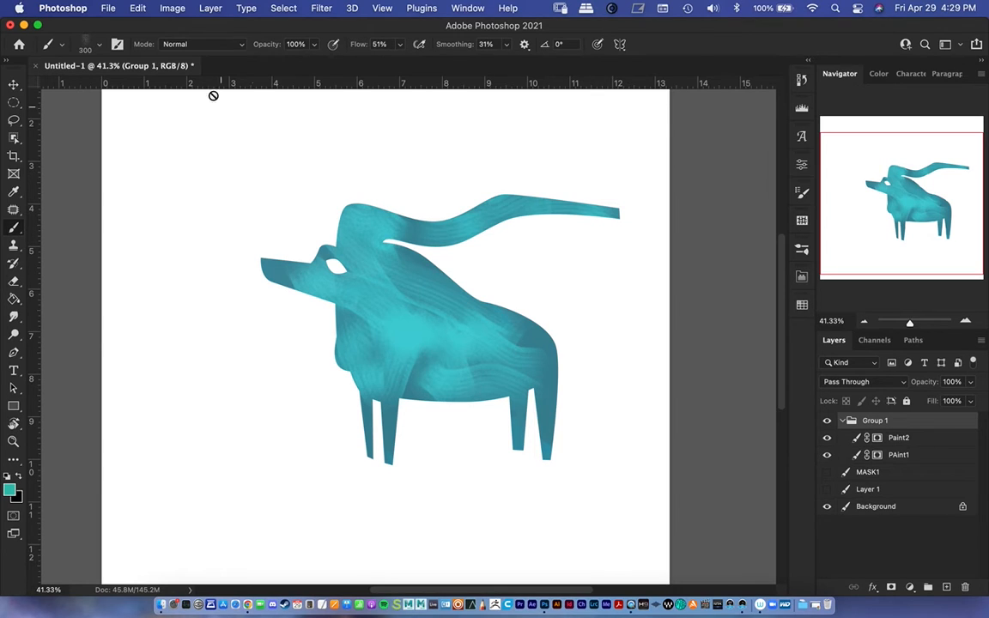
Step: Free-transform Group 1, moving the animal about 1.54 in up and 0.14 in left, and collapse the group
{"action": "left_click", "coordinate": [136, 10]}
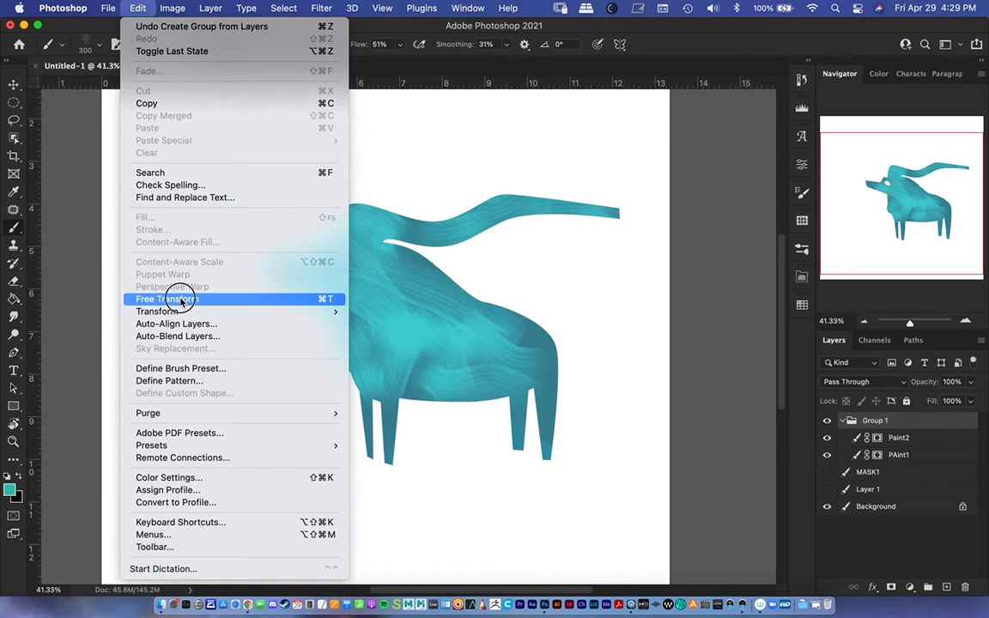
{"action": "left_click", "coordinate": [181, 299]}
{"action": "left_click_drag", "start_coordinate": [428, 344], "coordinate": [414, 283]}
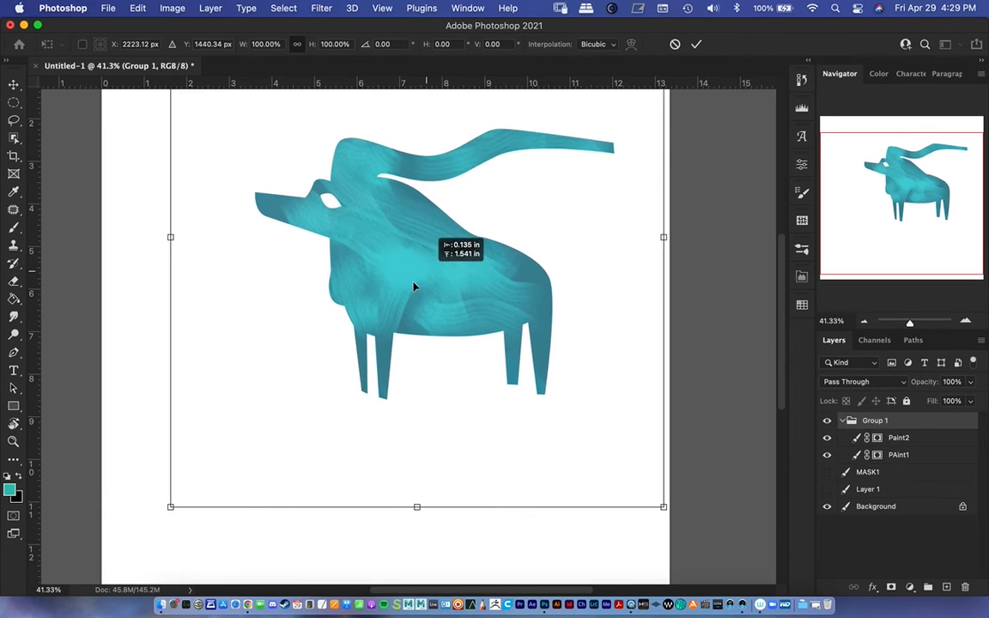
{"action": "left_click_drag", "start_coordinate": [170, 507], "coordinate": [191, 524]}
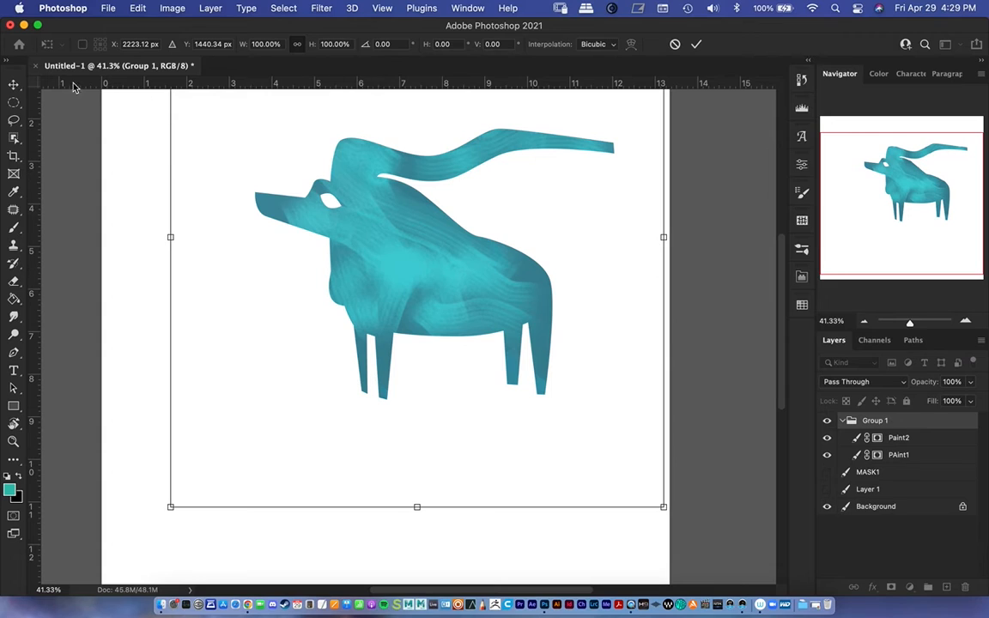
{"action": "scroll", "coordinate": [885, 315], "scroll_direction": "up", "scroll_amount": 1}
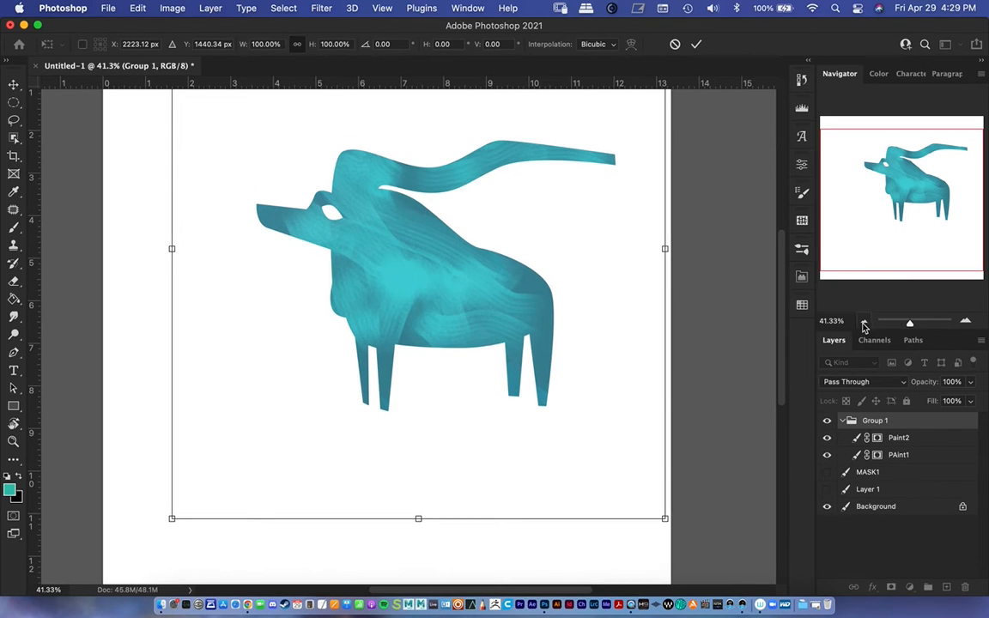
{"action": "left_click", "coordinate": [864, 321]}
{"action": "left_click", "coordinate": [863, 321]}
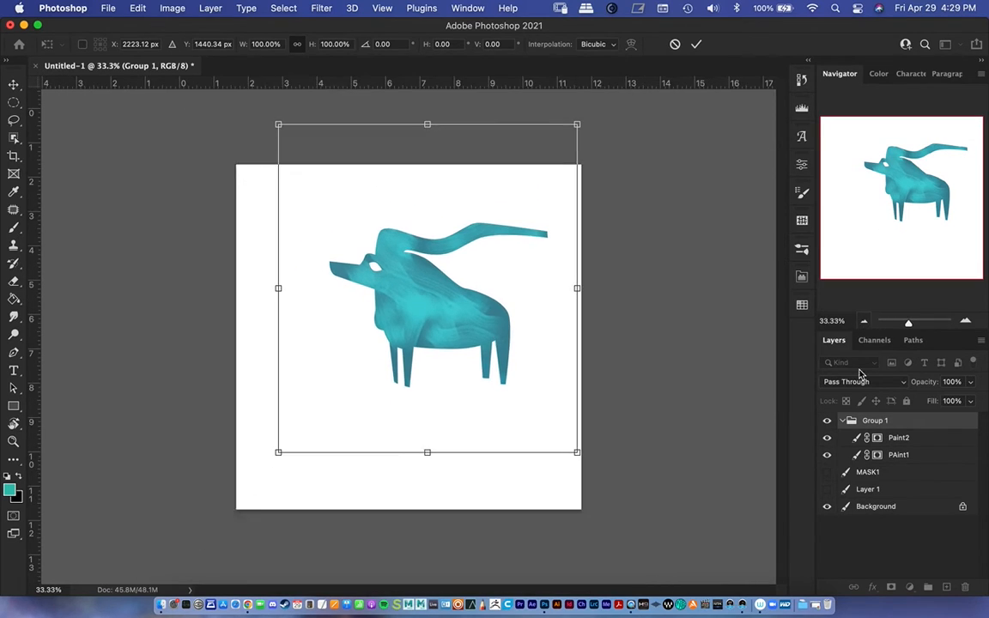
{"action": "left_click", "coordinate": [843, 420]}
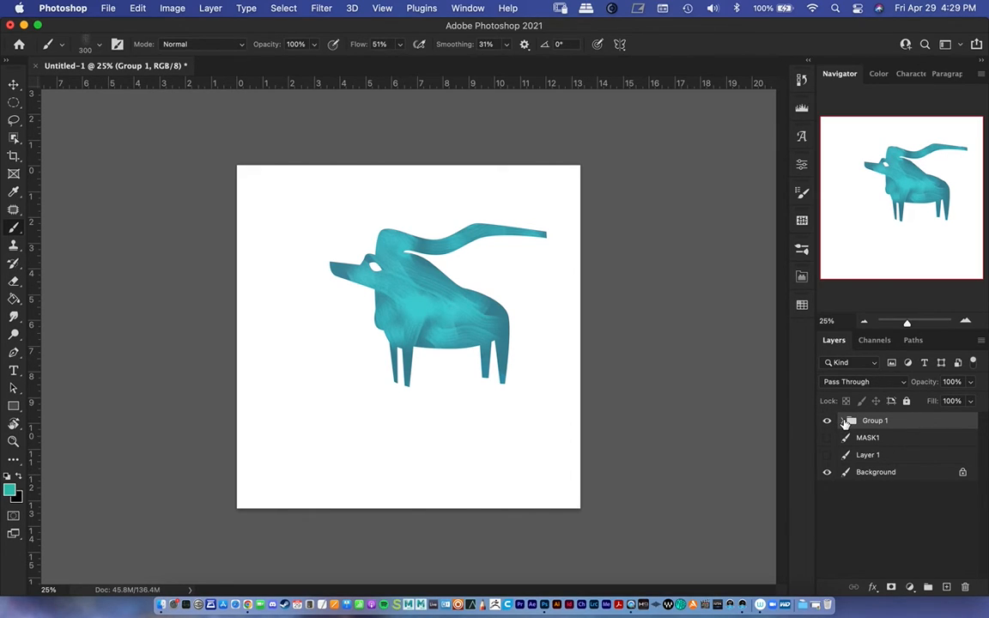
Step: Add a new layer above MASK1 and fill it with a saturated green using the Paint Bucket
{"action": "left_click", "coordinate": [867, 439]}
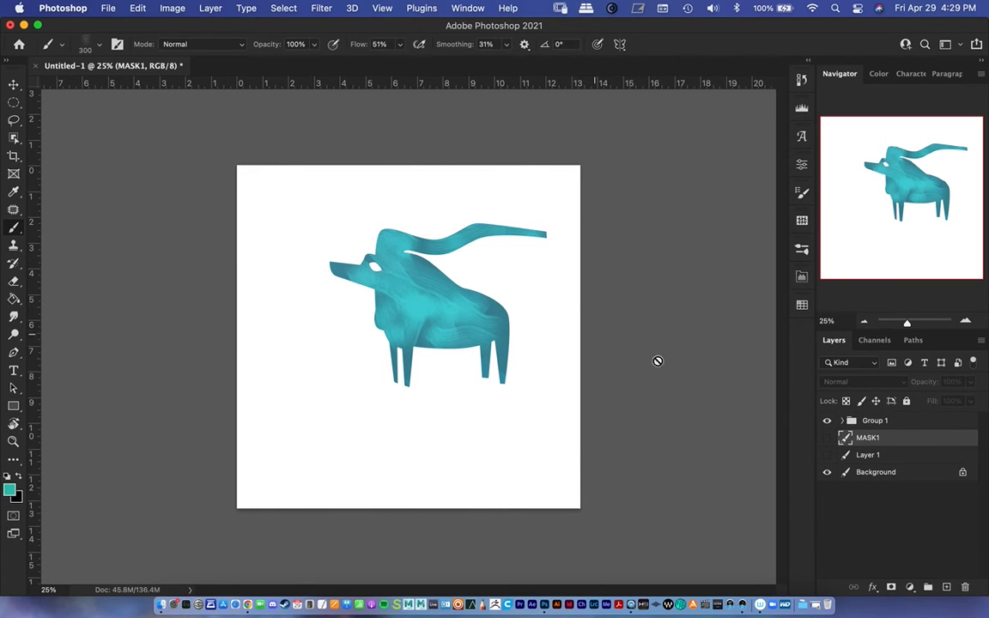
{"action": "left_click", "coordinate": [946, 587]}
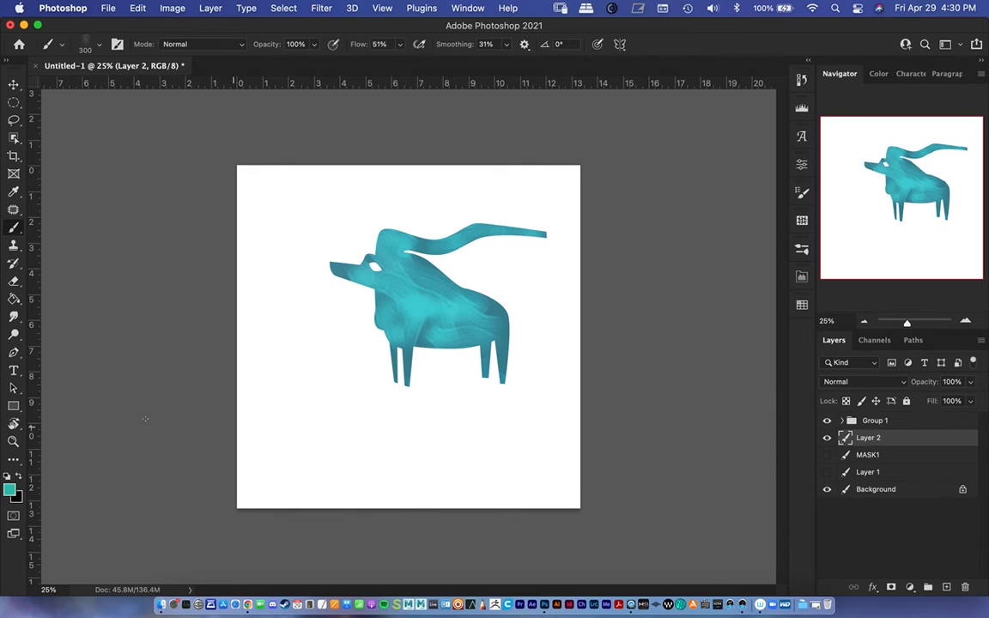
{"action": "left_click", "coordinate": [22, 479]}
{"action": "left_click", "coordinate": [10, 490]}
{"action": "left_click", "coordinate": [676, 237]}
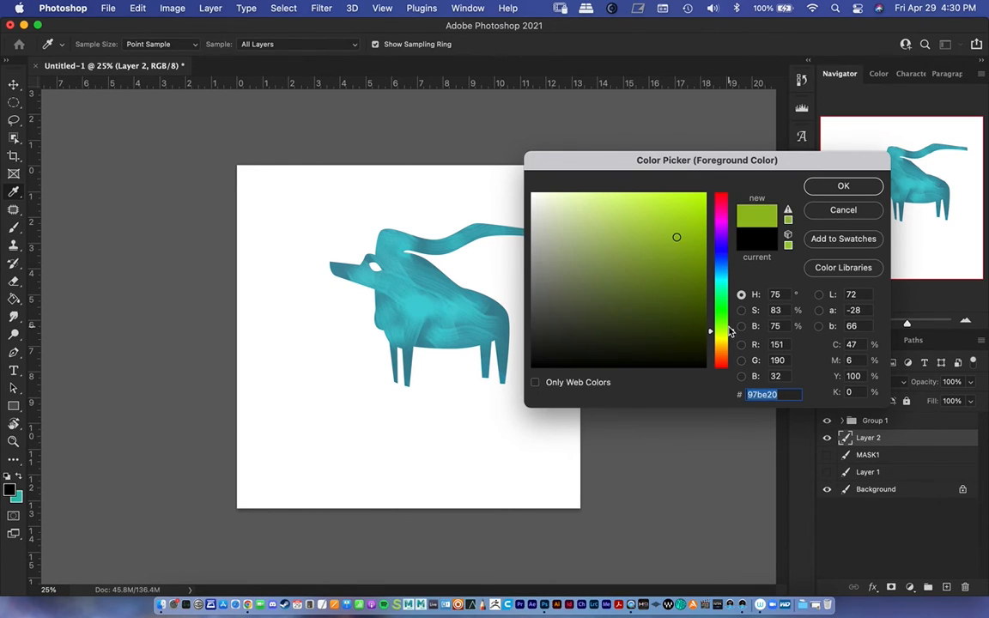
{"action": "left_click_drag", "start_coordinate": [730, 331], "coordinate": [726, 304]}
{"action": "left_click", "coordinate": [841, 187]}
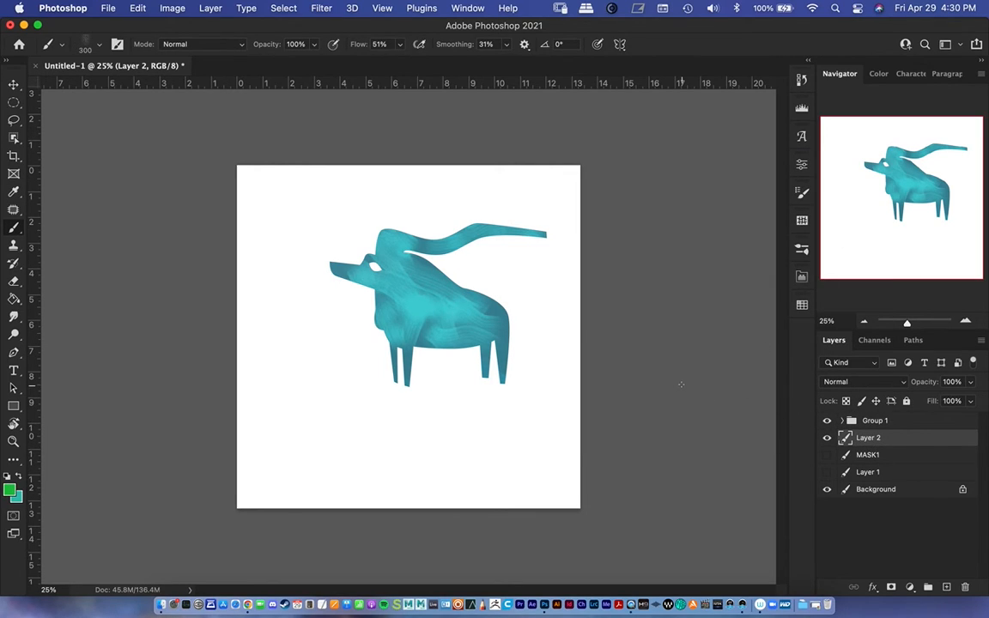
{"action": "left_click", "coordinate": [13, 301]}
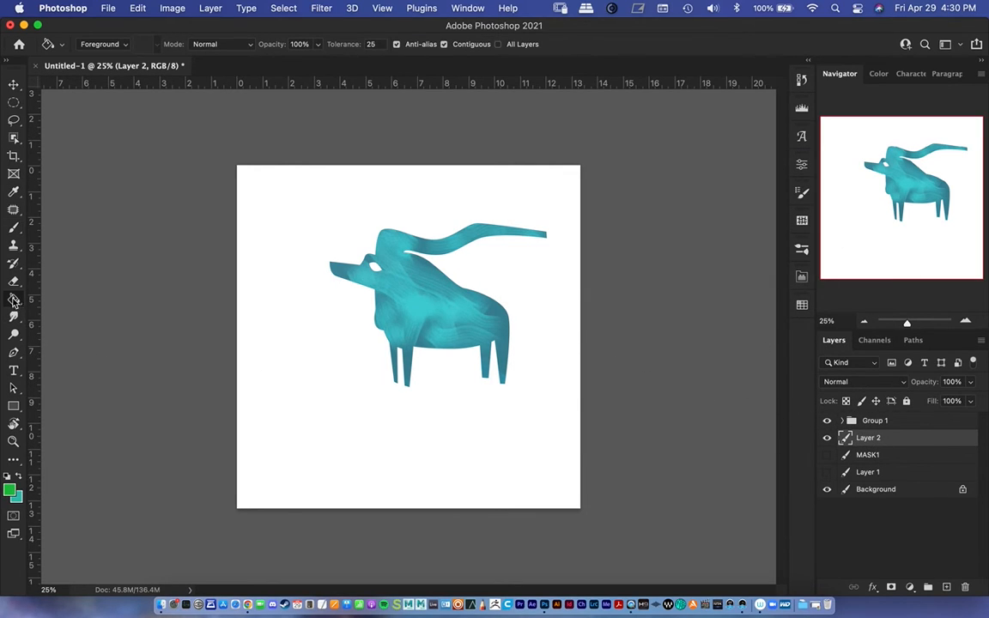
{"action": "left_click", "coordinate": [304, 208]}
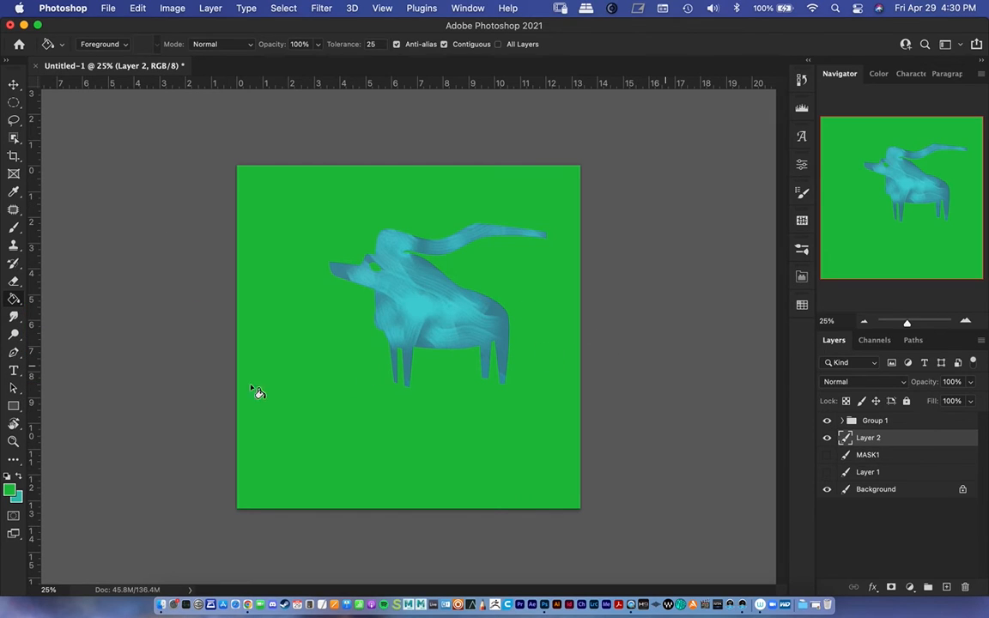
Step: Choose a very pale green as the foreground colour and refill the new background layer with it
{"action": "left_click", "coordinate": [9, 491]}
{"action": "left_click", "coordinate": [573, 212]}
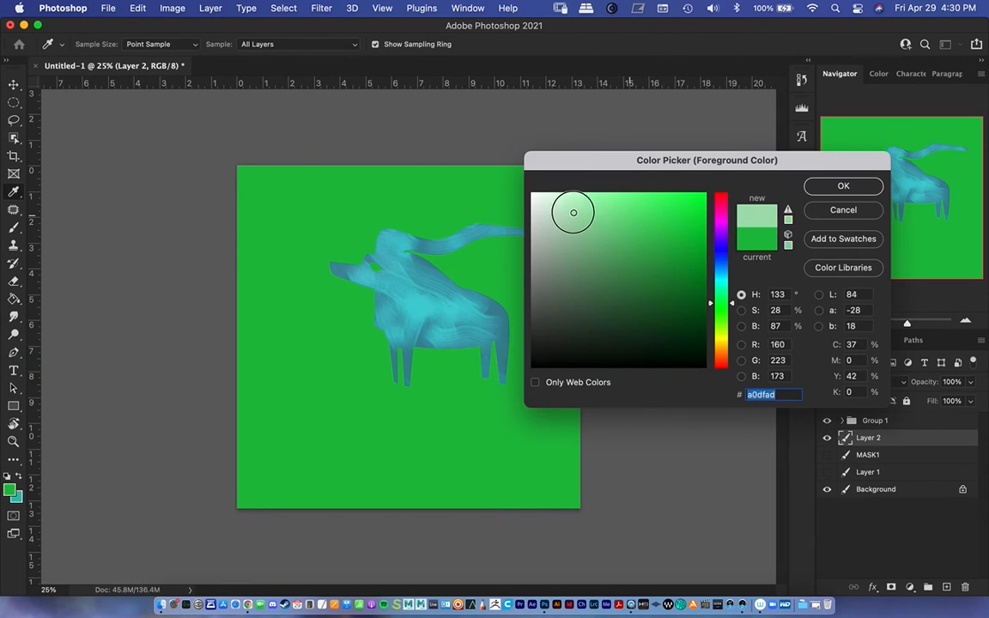
{"action": "left_click_drag", "start_coordinate": [574, 212], "coordinate": [560, 202]}
{"action": "left_click", "coordinate": [831, 189]}
{"action": "left_click", "coordinate": [359, 216]}
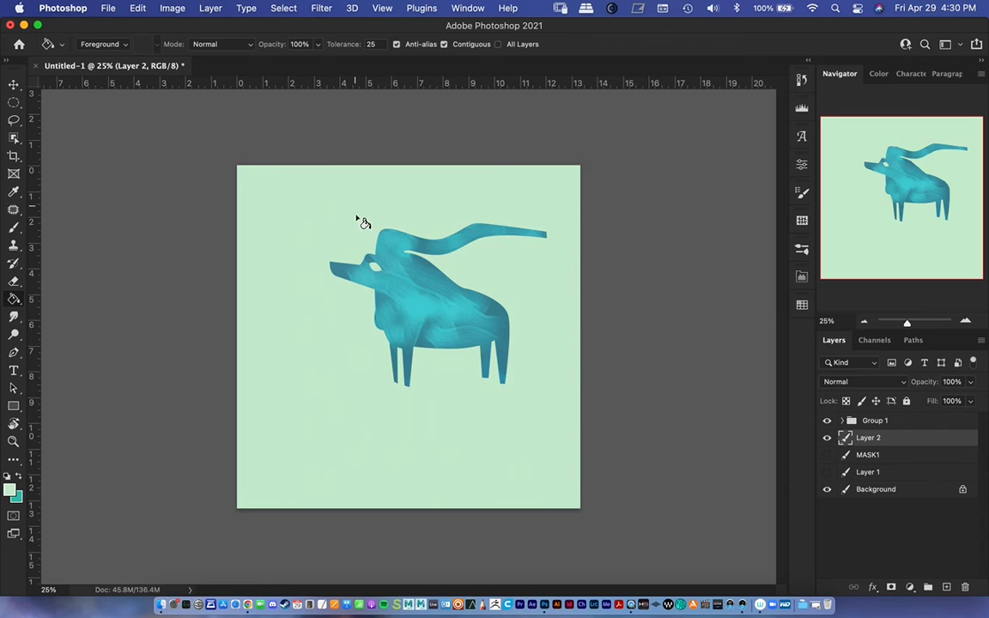
Step: Rename the pale green layer to Fill
{"action": "left_click_drag", "start_coordinate": [906, 322], "coordinate": [908, 322]}
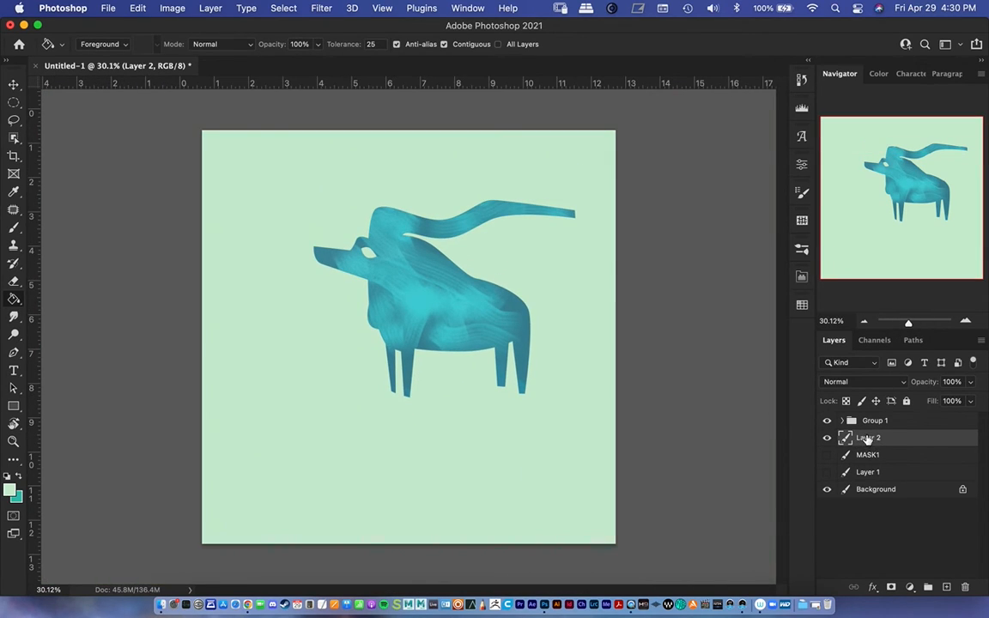
{"action": "double_click", "coordinate": [867, 438]}
{"action": "type", "text": "Fill"}
{"action": "key", "text": "Return"}
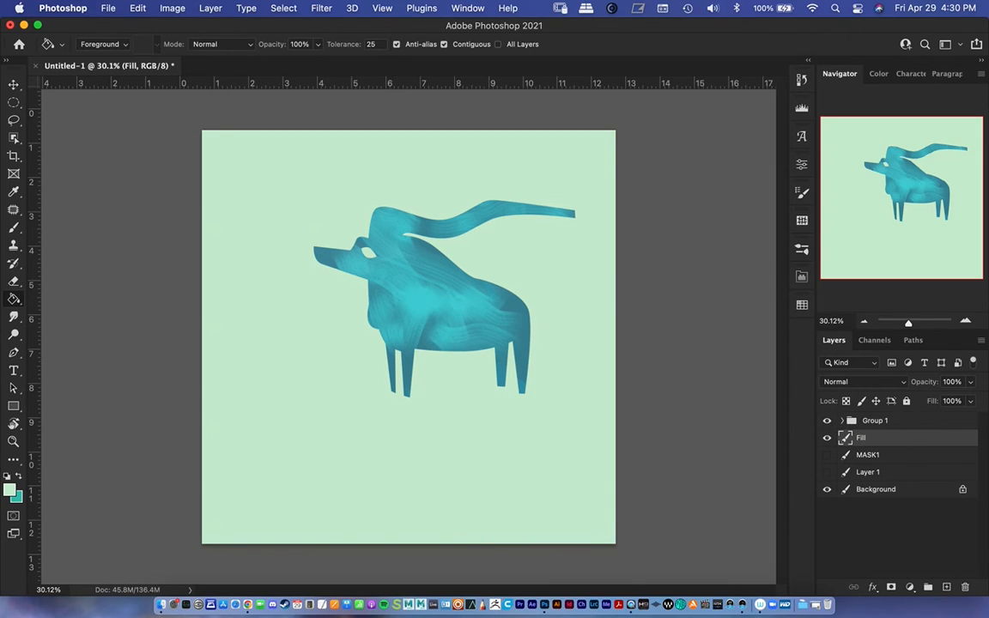
Step: Add a Hue/Saturation adjustment layer directly above Group 1
{"action": "left_click", "coordinate": [873, 424]}
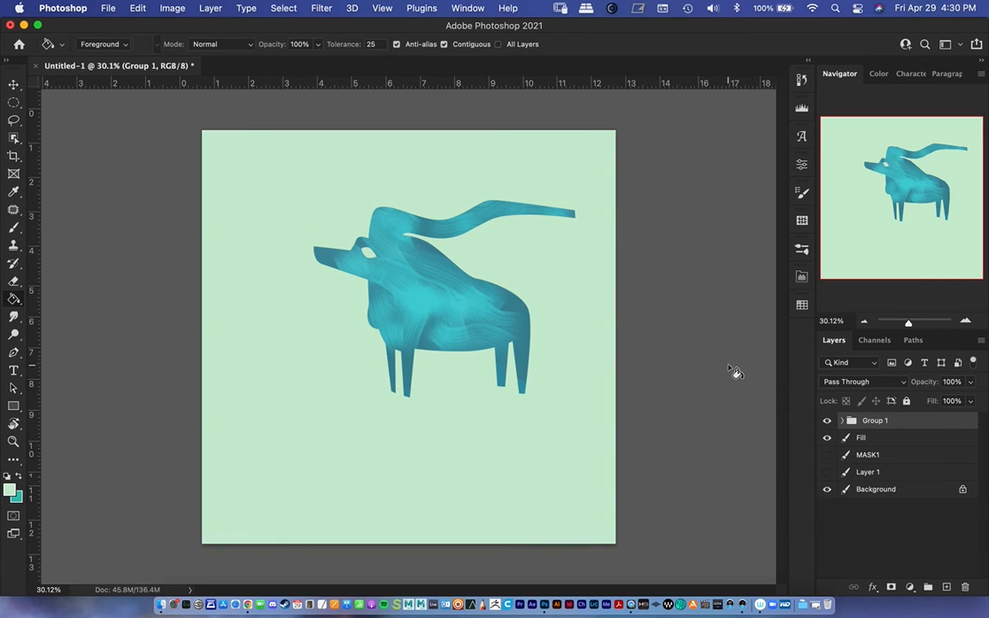
{"action": "left_click", "coordinate": [910, 589]}
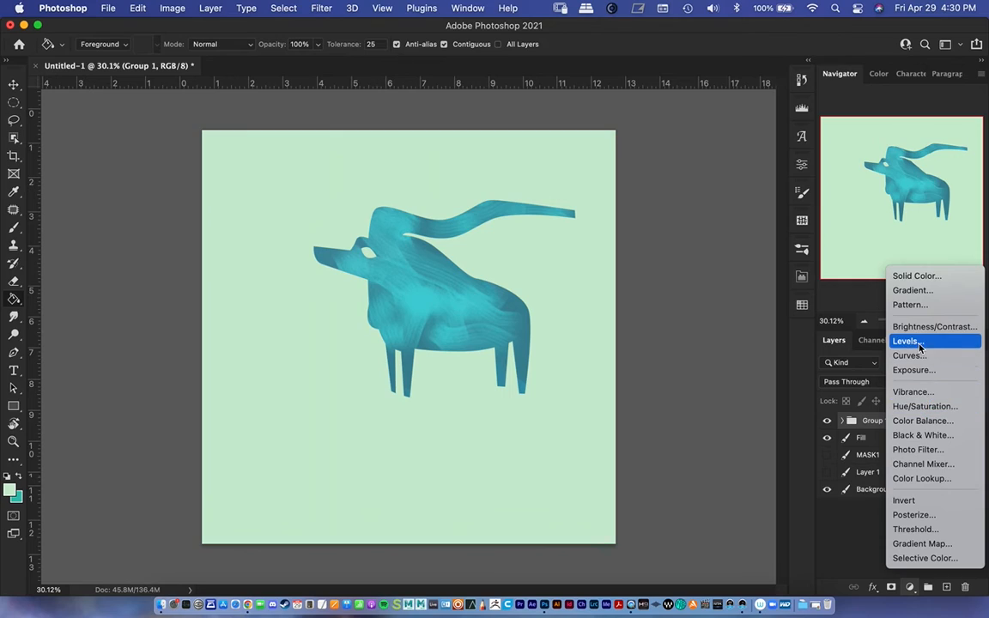
{"action": "left_click", "coordinate": [916, 407]}
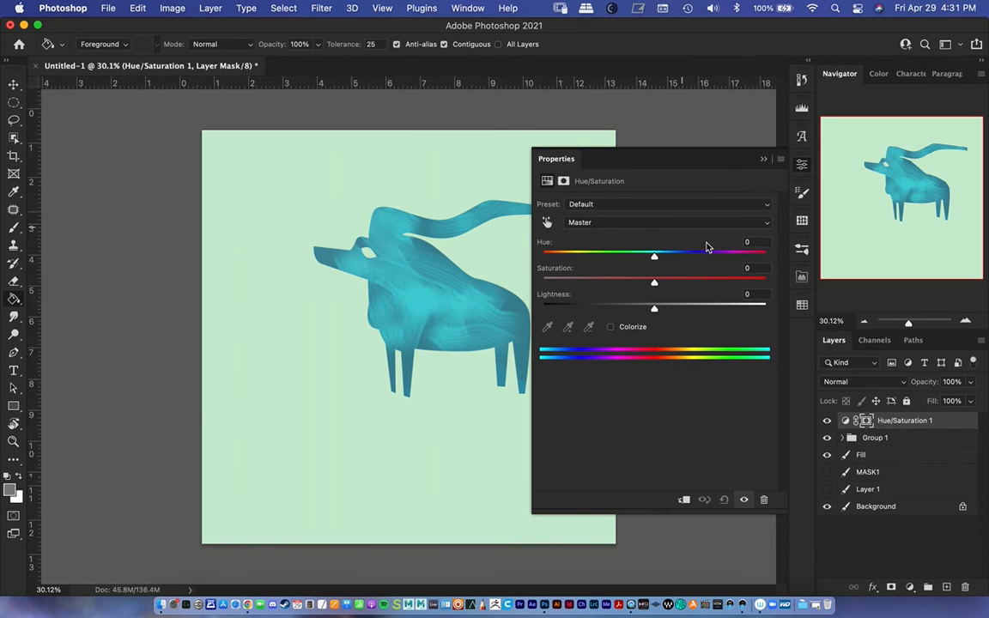
Step: Go through the layers beneath the Hue/Saturation adjustment one by one to review what it affects
{"action": "left_click", "coordinate": [880, 440]}
{"action": "left_click", "coordinate": [877, 455]}
{"action": "left_click", "coordinate": [874, 472]}
{"action": "left_click", "coordinate": [871, 490]}
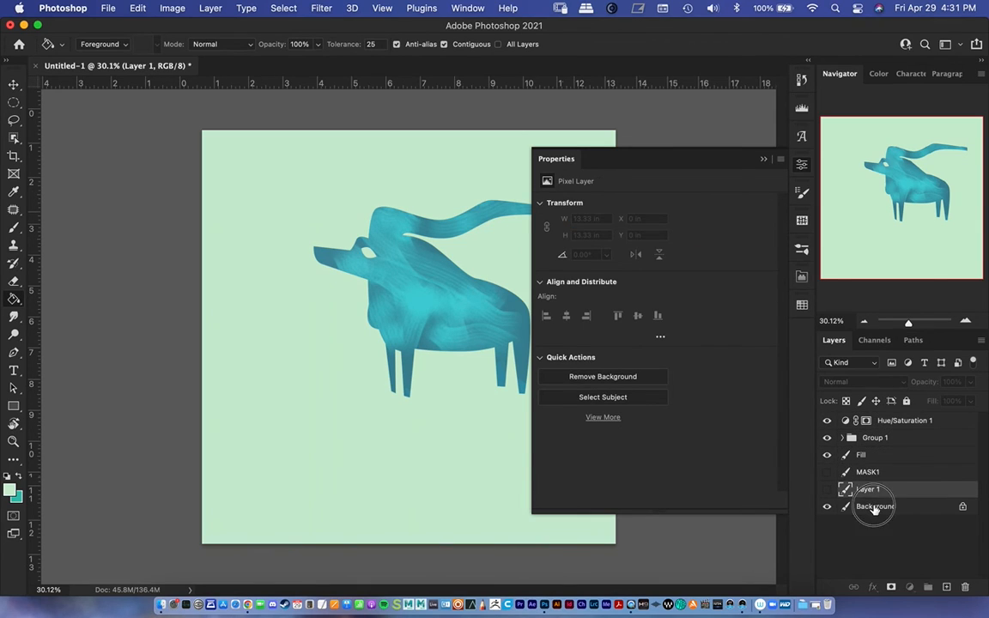
{"action": "left_click", "coordinate": [874, 507]}
Step: Set the Hue/Saturation adjustment layer's hue to +105 and its saturation to +31
{"action": "left_click", "coordinate": [891, 421]}
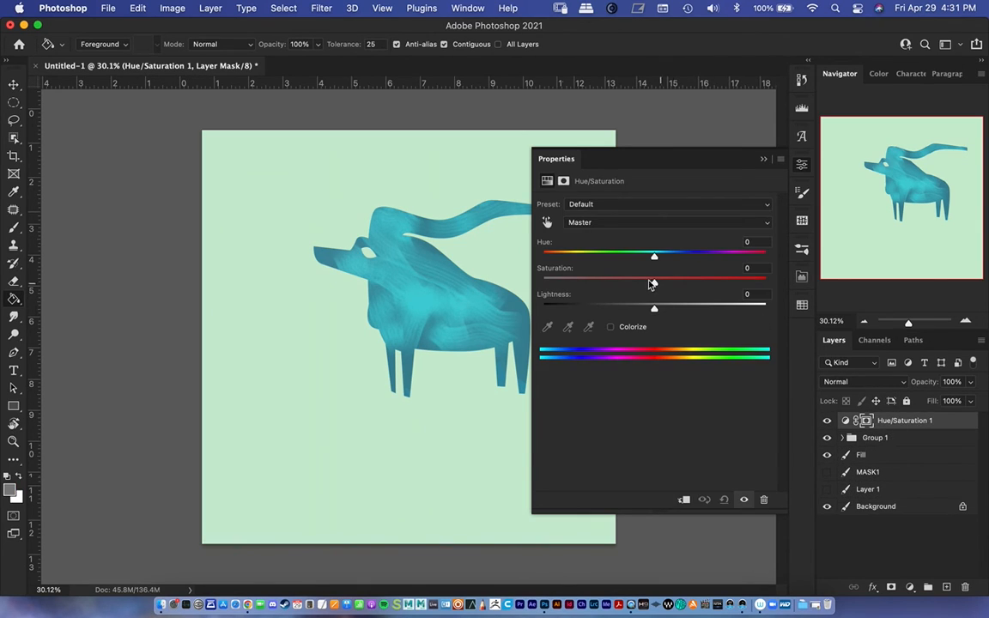
{"action": "left_click_drag", "start_coordinate": [652, 283], "coordinate": [734, 285]}
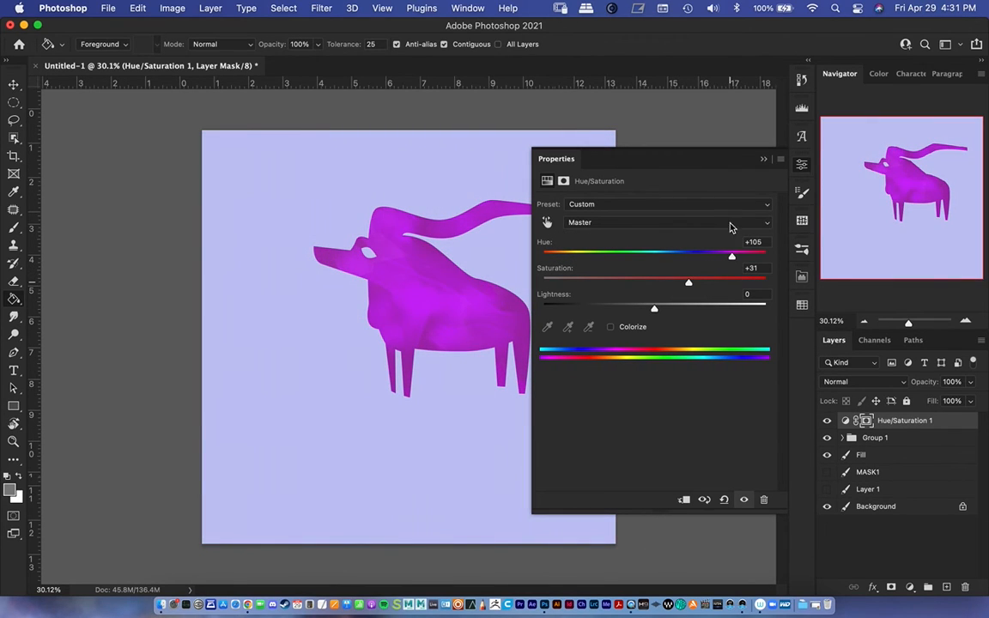
{"action": "left_click", "coordinate": [764, 161]}
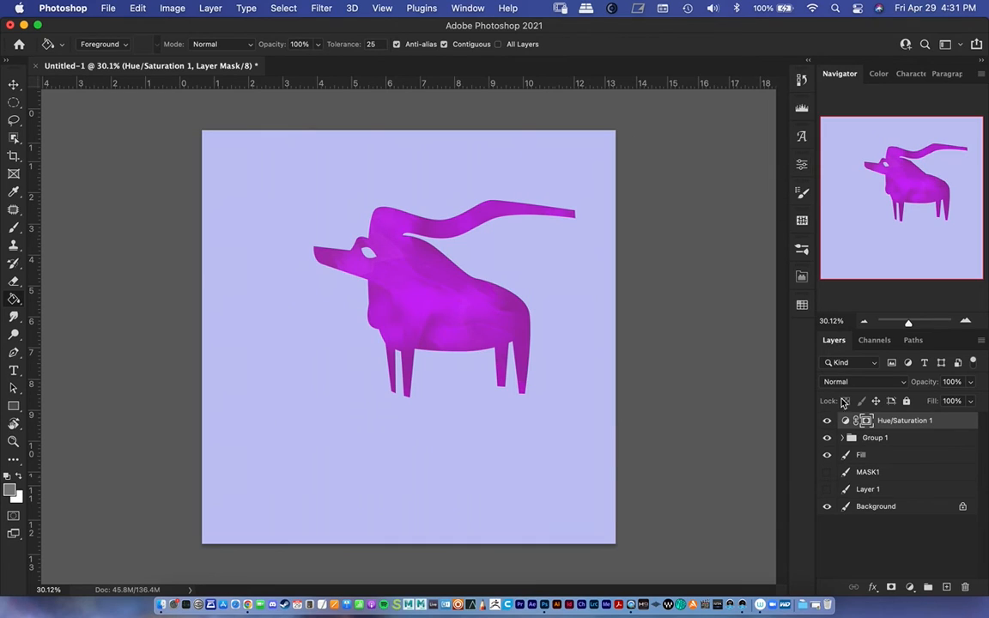
Step: Compare the artwork with and without the Hue/Saturation adjustment, and inspect the layers inside Group 1
{"action": "left_click", "coordinate": [861, 441]}
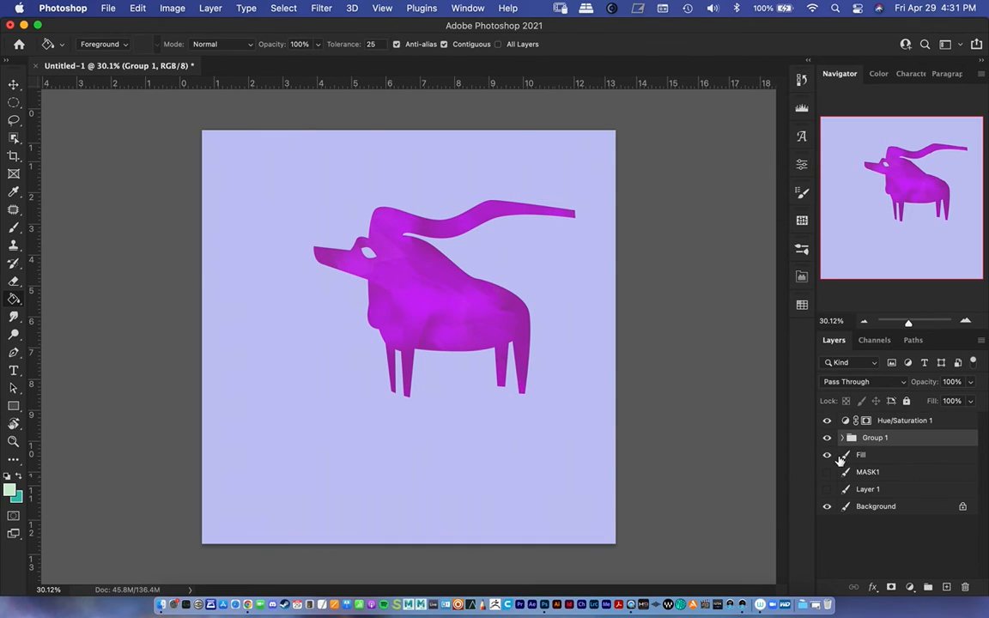
{"action": "left_click", "coordinate": [864, 457]}
{"action": "left_click", "coordinate": [827, 421]}
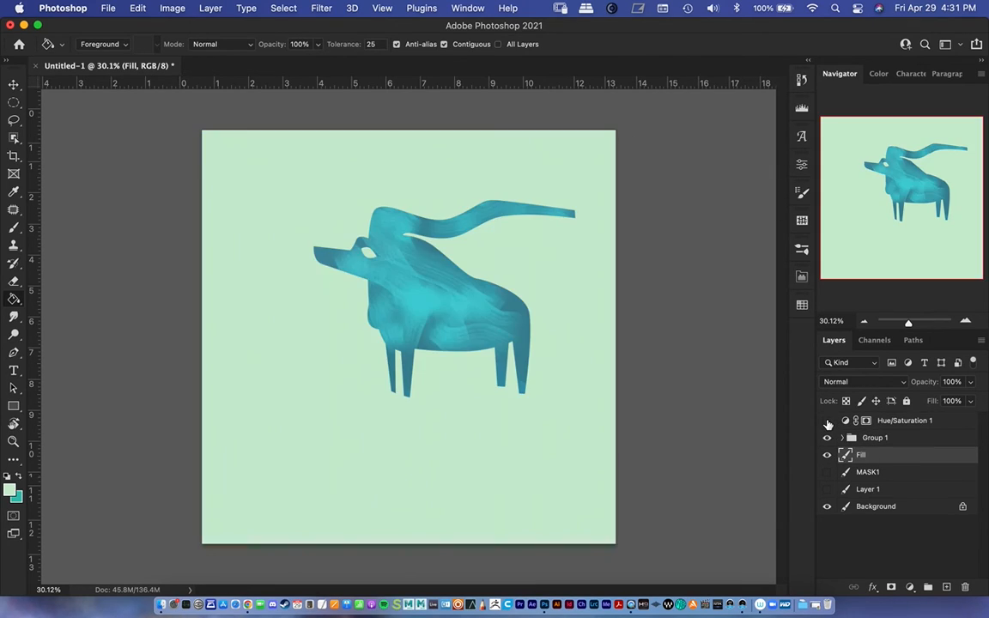
{"action": "left_click", "coordinate": [826, 420]}
{"action": "left_click", "coordinate": [826, 421]}
{"action": "left_click", "coordinate": [826, 421]}
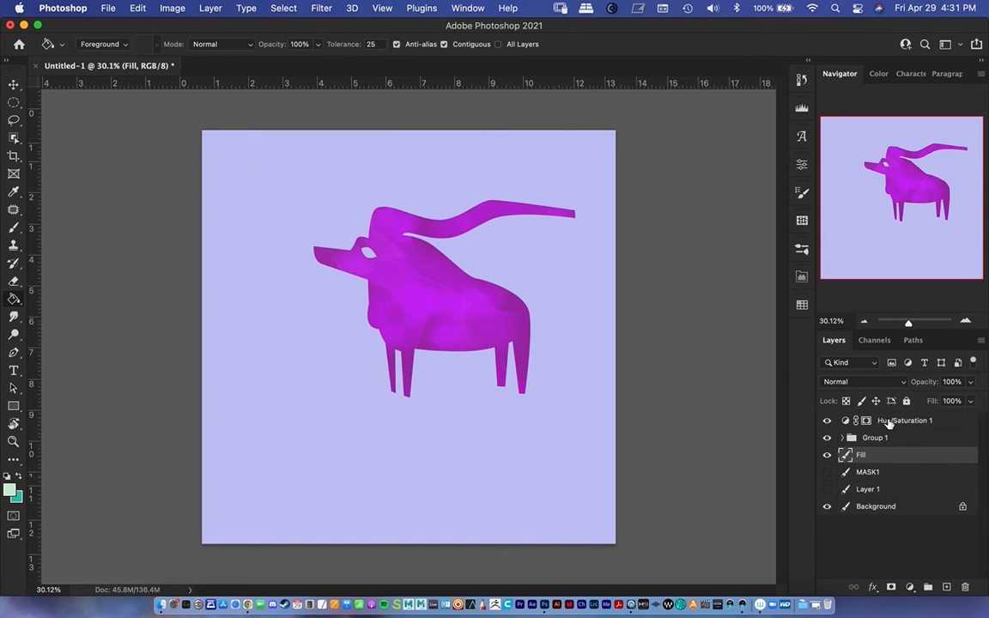
{"action": "left_click", "coordinate": [868, 420]}
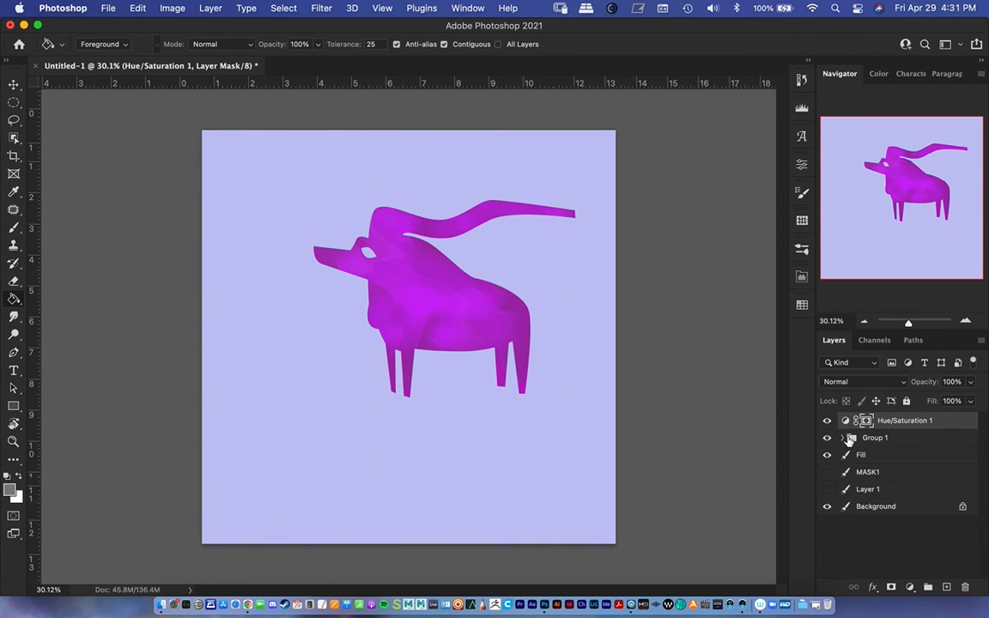
{"action": "left_click", "coordinate": [844, 438]}
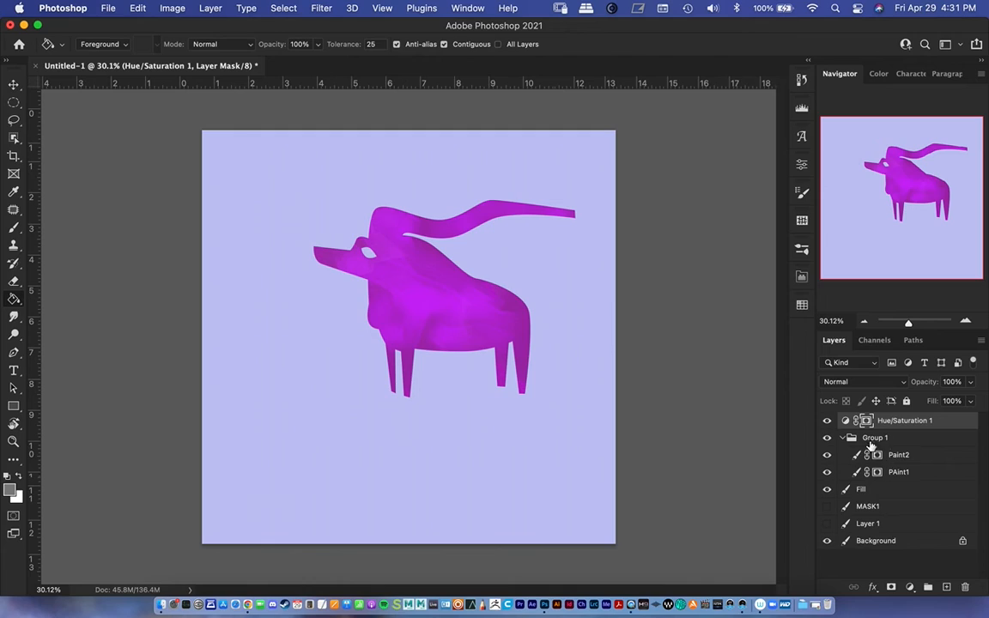
{"action": "left_click", "coordinate": [843, 437]}
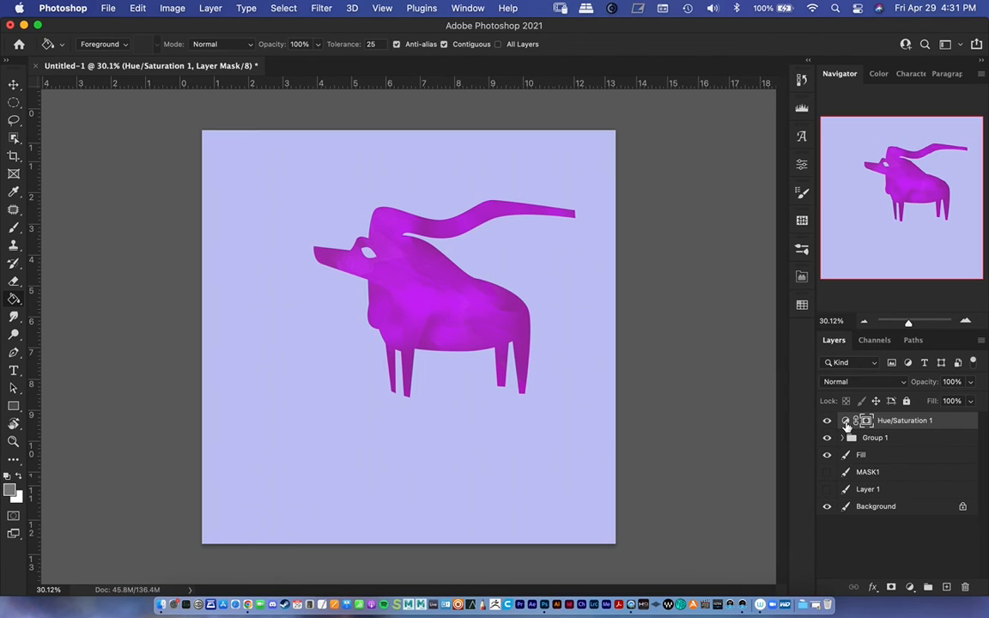
Step: Clip the Hue/Saturation adjustment to Group 1 and set its hue to +120
{"action": "double_click", "coordinate": [844, 422]}
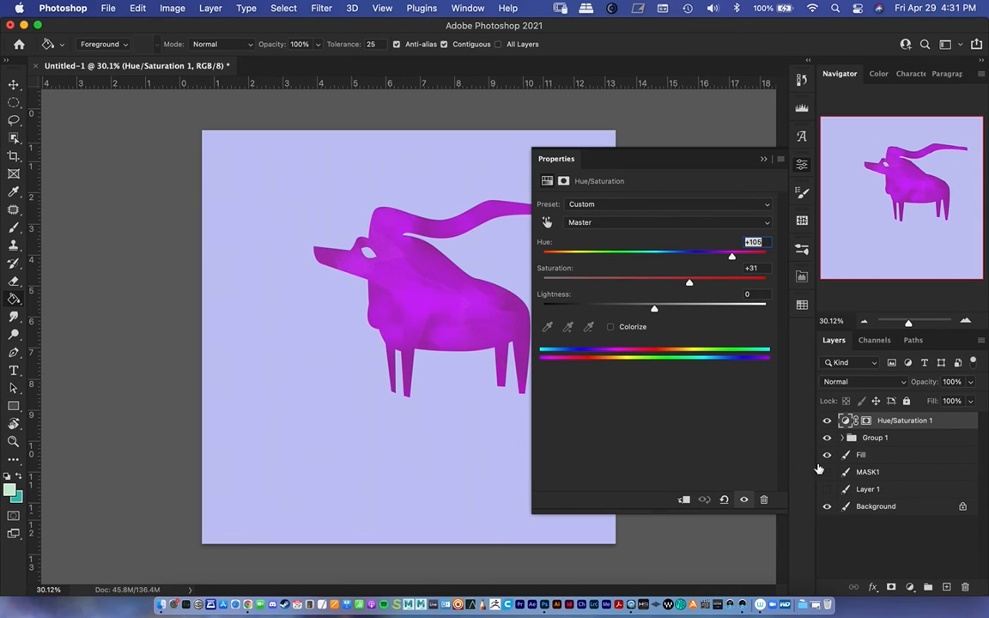
{"action": "left_click", "coordinate": [684, 501]}
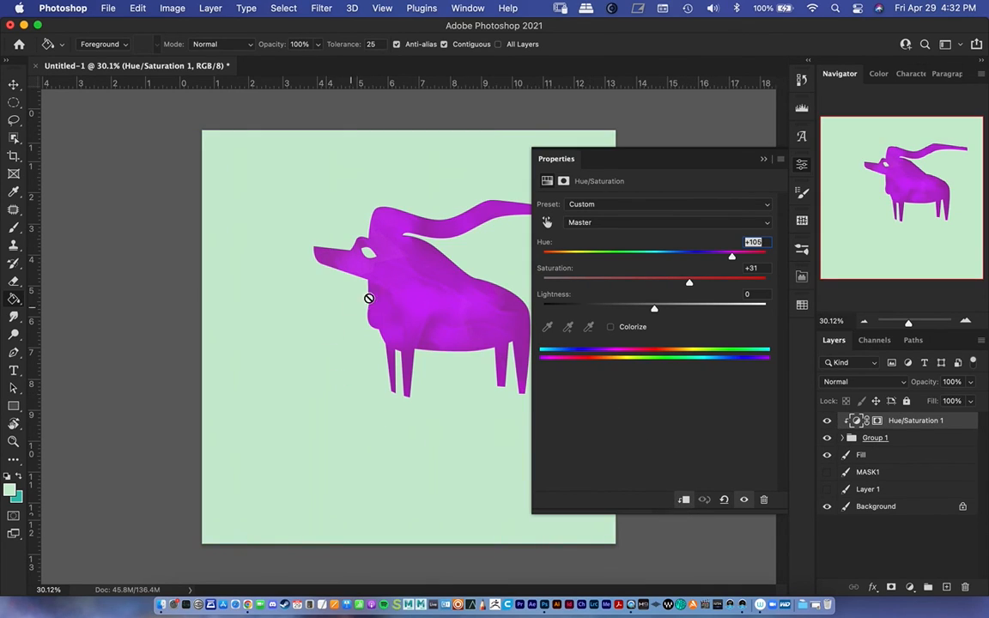
{"action": "left_click_drag", "start_coordinate": [733, 249], "coordinate": [739, 283]}
Step: Add a new layer above Paint2 inside Group 1 and brush a teal patch about 2.8 by 2.2 in on the animal's body
{"action": "left_click", "coordinate": [842, 438]}
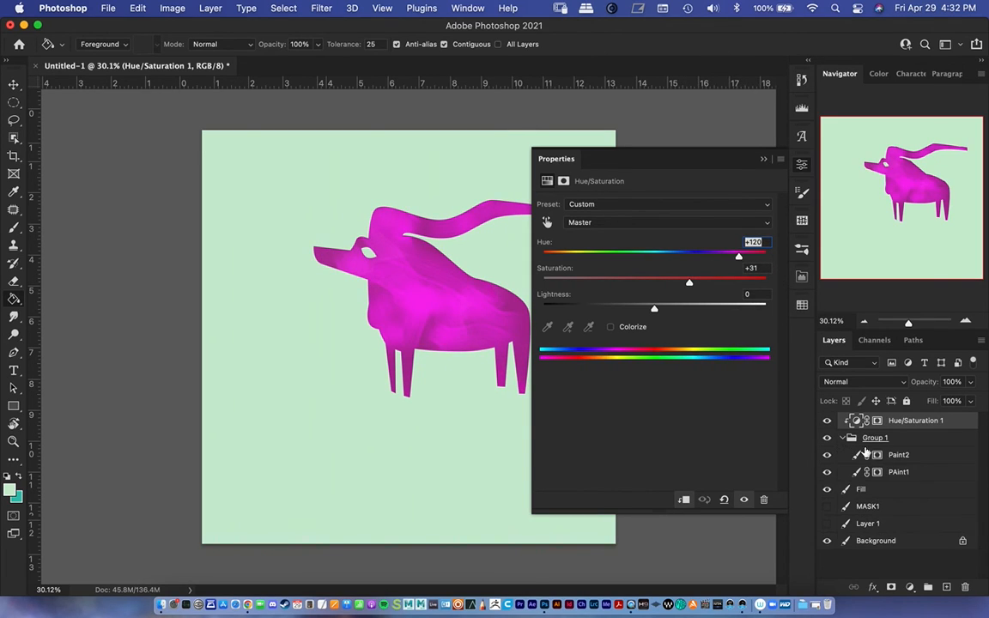
{"action": "left_click", "coordinate": [893, 455]}
{"action": "left_click", "coordinate": [946, 588]}
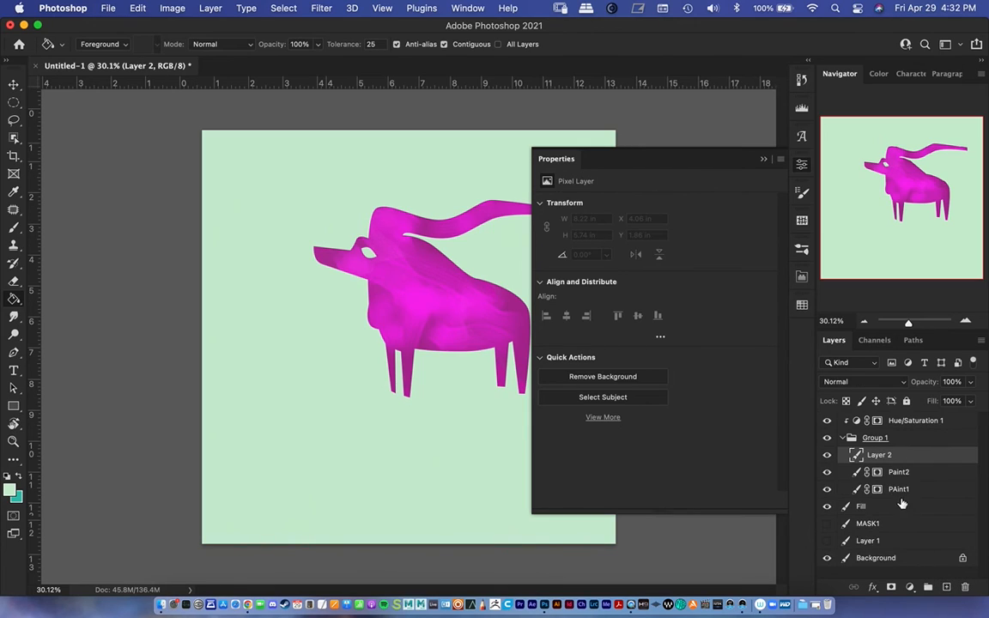
{"action": "left_click", "coordinate": [20, 476]}
{"action": "key", "text": "b"}
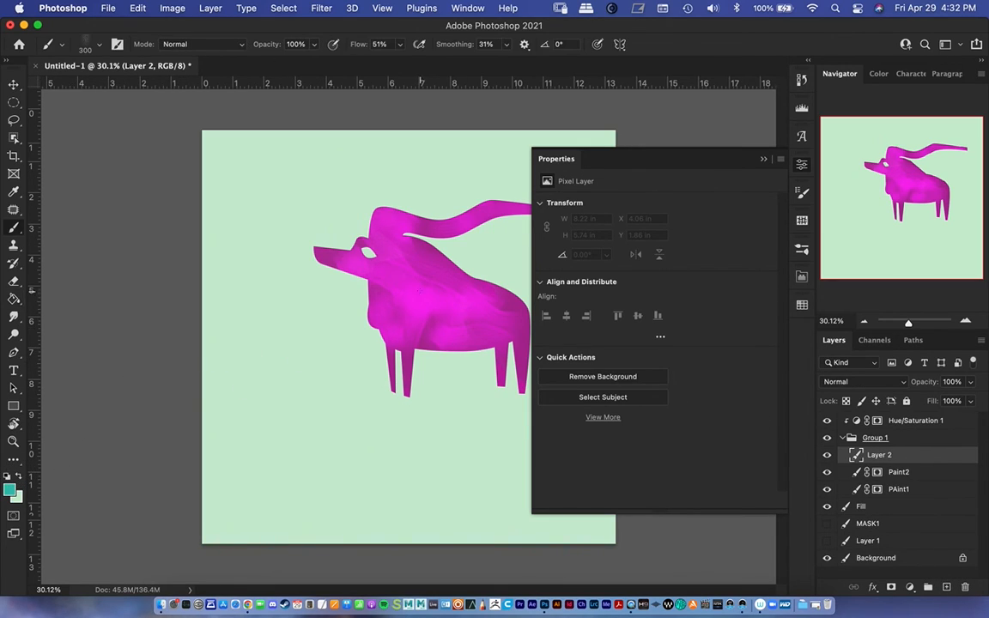
{"action": "left_click_drag", "start_coordinate": [408, 290], "coordinate": [433, 316]}
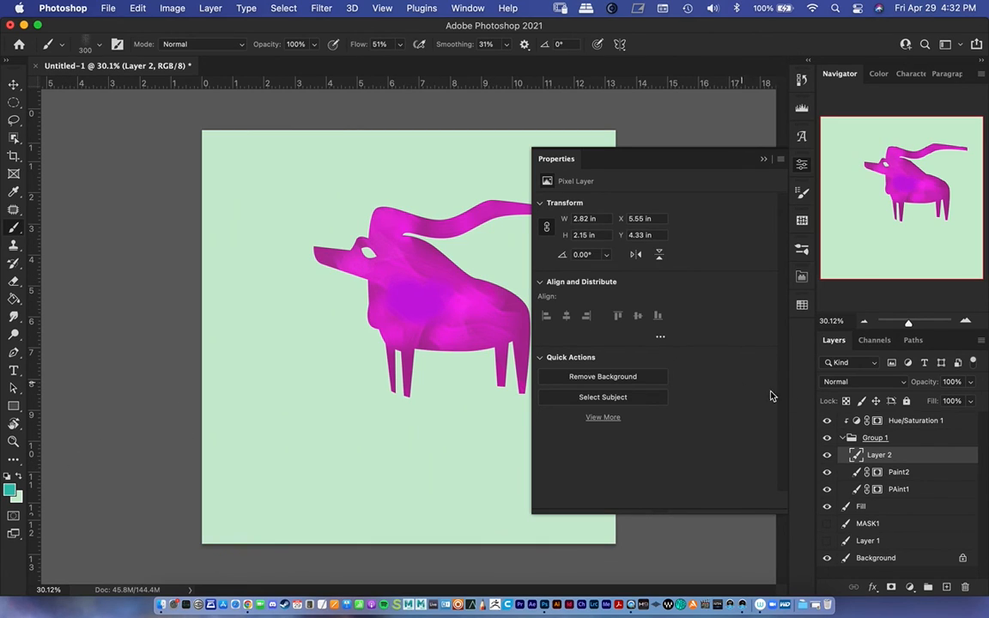
Step: Compare the brushed body patch with the clipped Hue/Saturation adjustment hidden and shown
{"action": "left_click", "coordinate": [827, 420]}
{"action": "left_click", "coordinate": [827, 421]}
{"action": "left_click", "coordinate": [826, 421]}
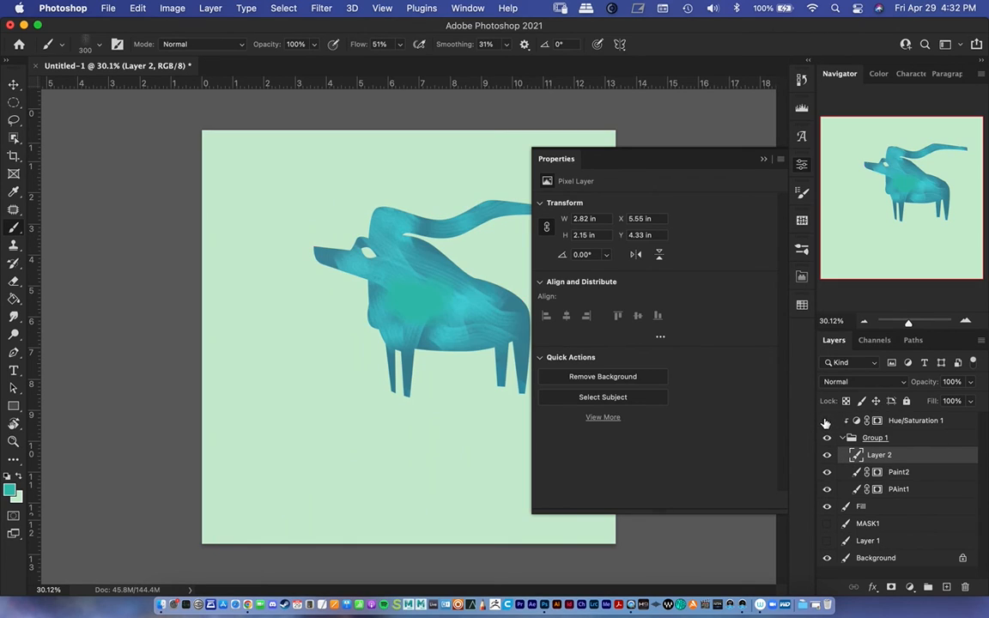
{"action": "left_click", "coordinate": [826, 421]}
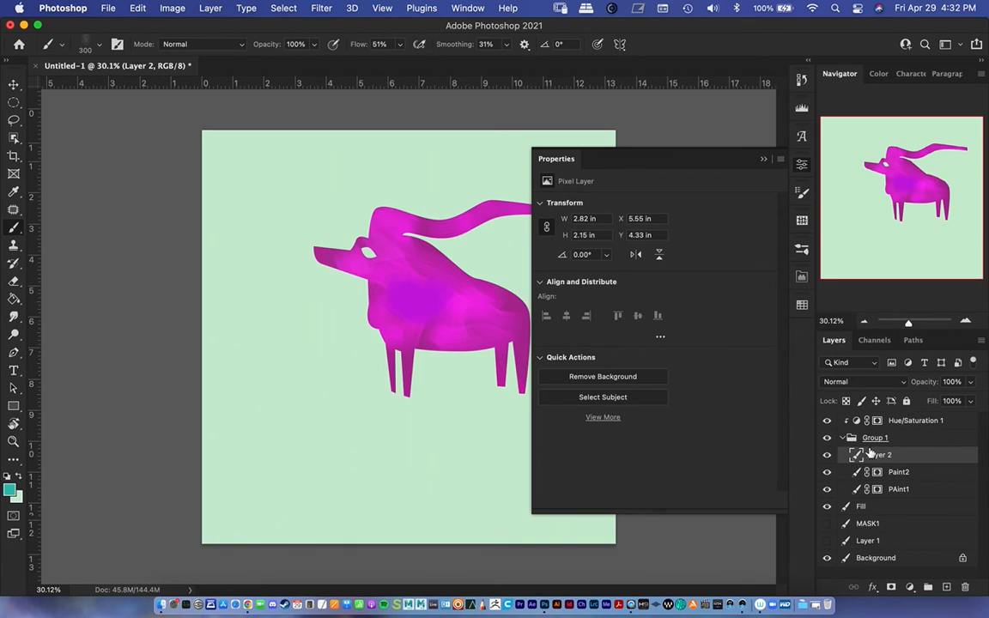
Step: Undo the patch on the animal's body and brush one about 3 by 2.85 in on Layer 2, in front of the animal's legs
{"action": "key", "text": "super+z"}
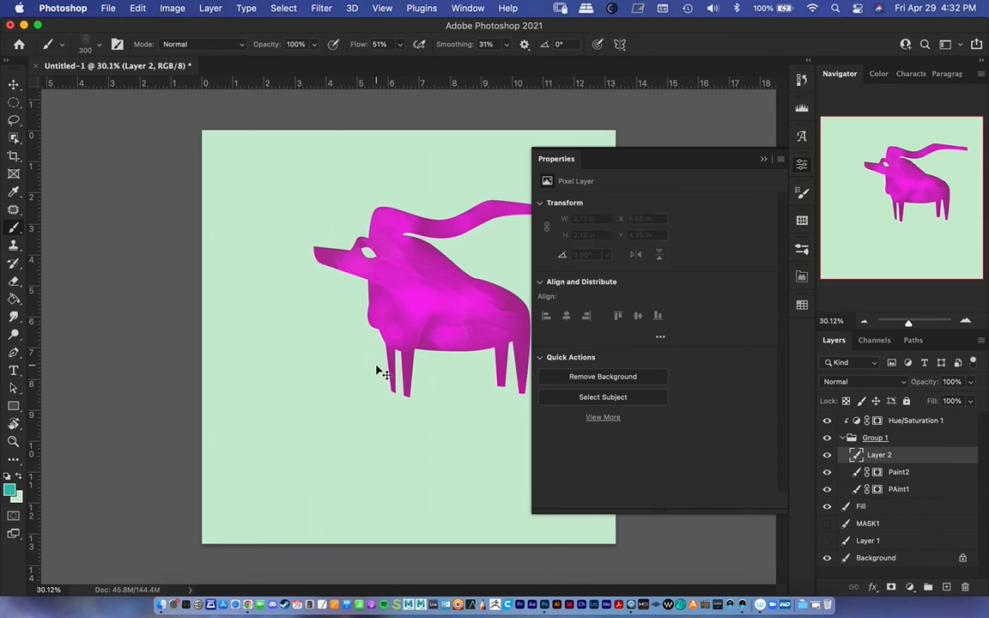
{"action": "mouse_move", "coordinate": [283, 343]}
{"action": "left_mouse_down"}
{"action": "mouse_move", "coordinate": [291, 331]}
{"action": "mouse_move", "coordinate": [322, 390]}
{"action": "mouse_move", "coordinate": [292, 387]}
{"action": "mouse_move", "coordinate": [258, 352]}
{"action": "mouse_move", "coordinate": [275, 326]}
{"action": "left_mouse_up"}
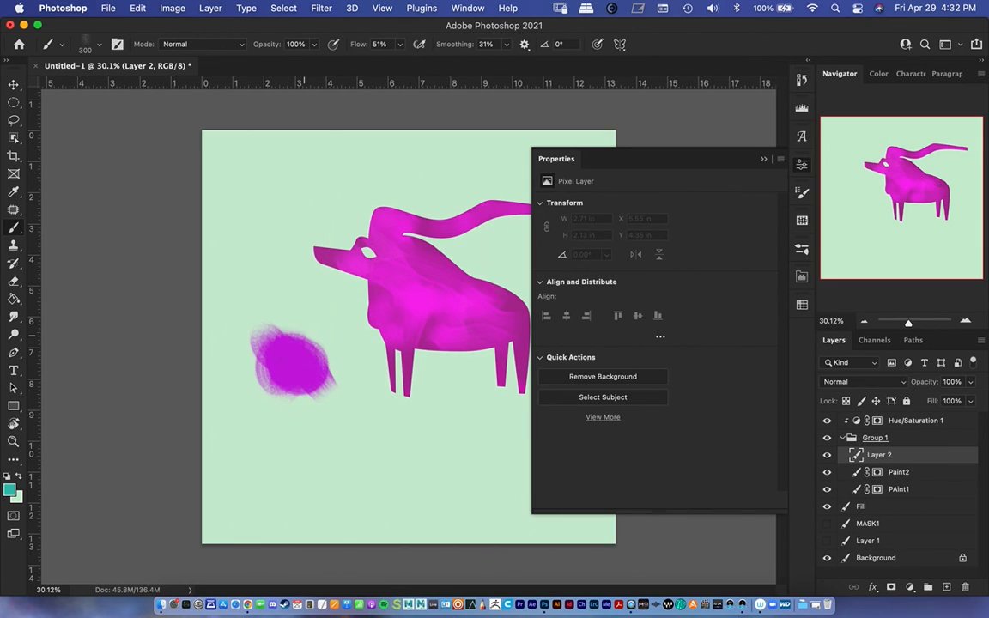
{"action": "left_click", "coordinate": [827, 454]}
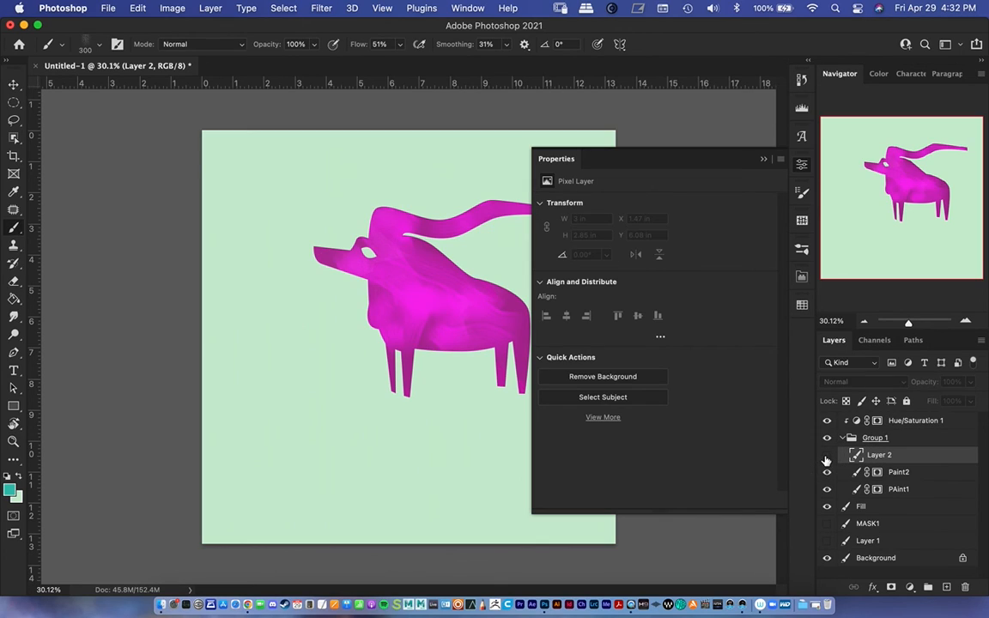
{"action": "left_click", "coordinate": [827, 455]}
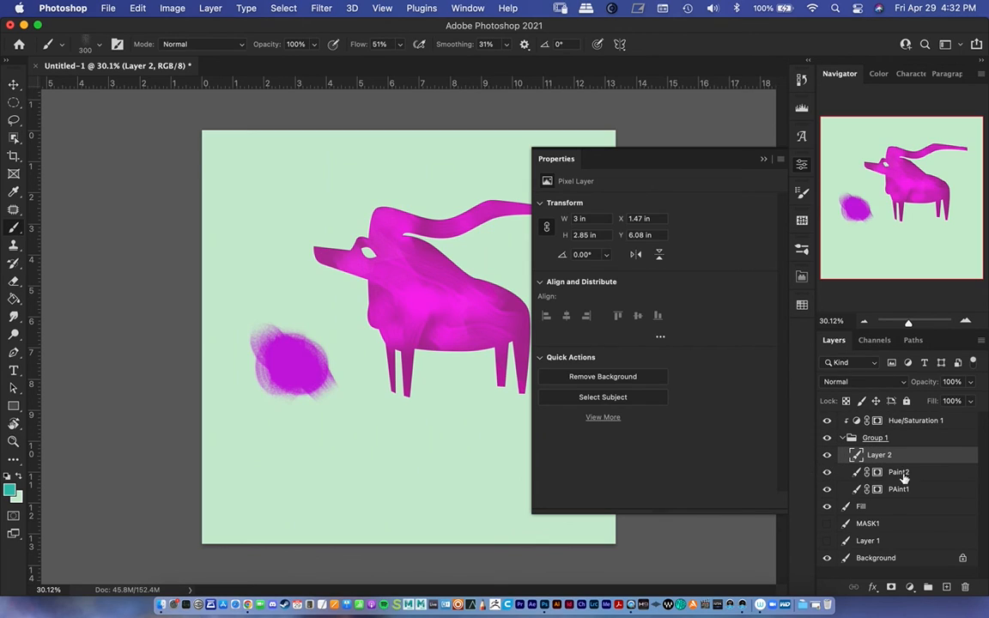
Step: Collapse Group 1, compare the animal and the new patch with and without the Hue/Saturation adjustment, and close the adjustment's properties
{"action": "left_click", "coordinate": [842, 437]}
{"action": "left_click", "coordinate": [876, 420]}
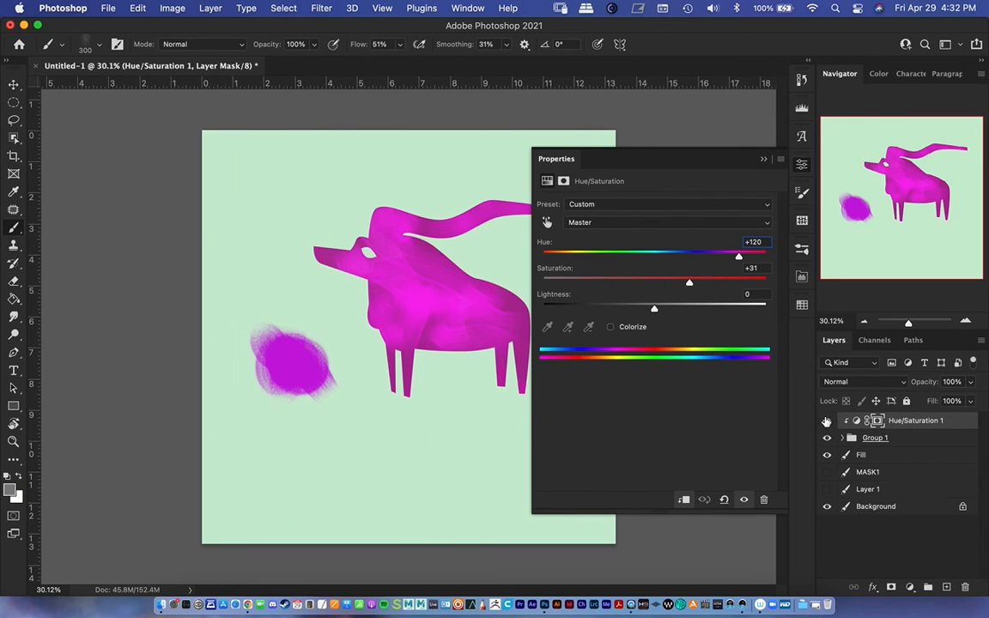
{"action": "left_click", "coordinate": [826, 421]}
{"action": "left_click", "coordinate": [827, 420]}
{"action": "left_click", "coordinate": [826, 421]}
{"action": "left_click", "coordinate": [827, 421]}
{"action": "left_click", "coordinate": [827, 420]}
{"action": "left_click", "coordinate": [826, 421]}
{"action": "left_click", "coordinate": [763, 158]}
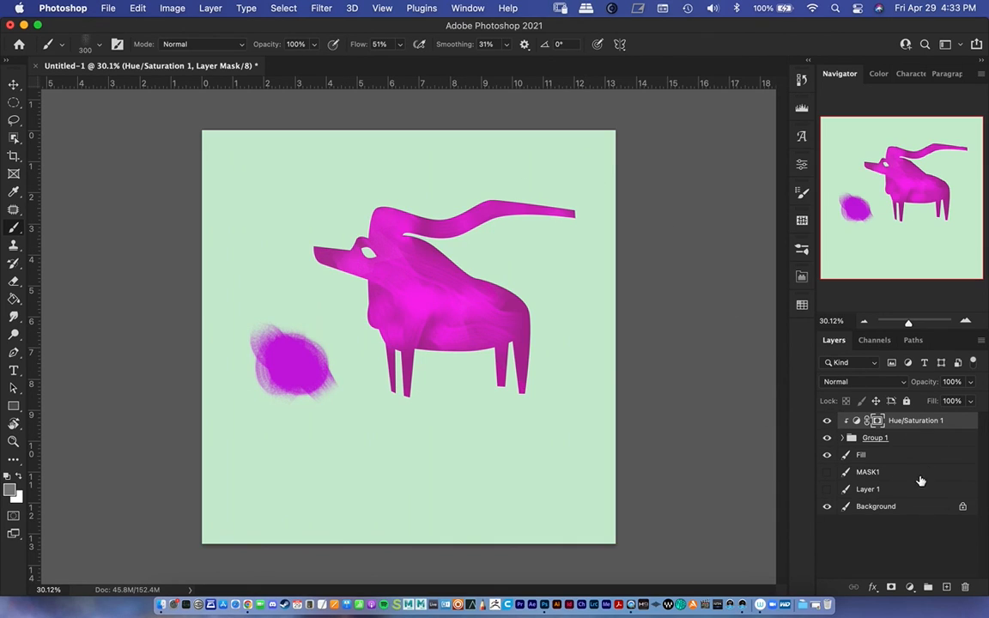
{"action": "left_click", "coordinate": [825, 421]}
{"action": "left_click", "coordinate": [826, 421]}
{"action": "left_click", "coordinate": [826, 420]}
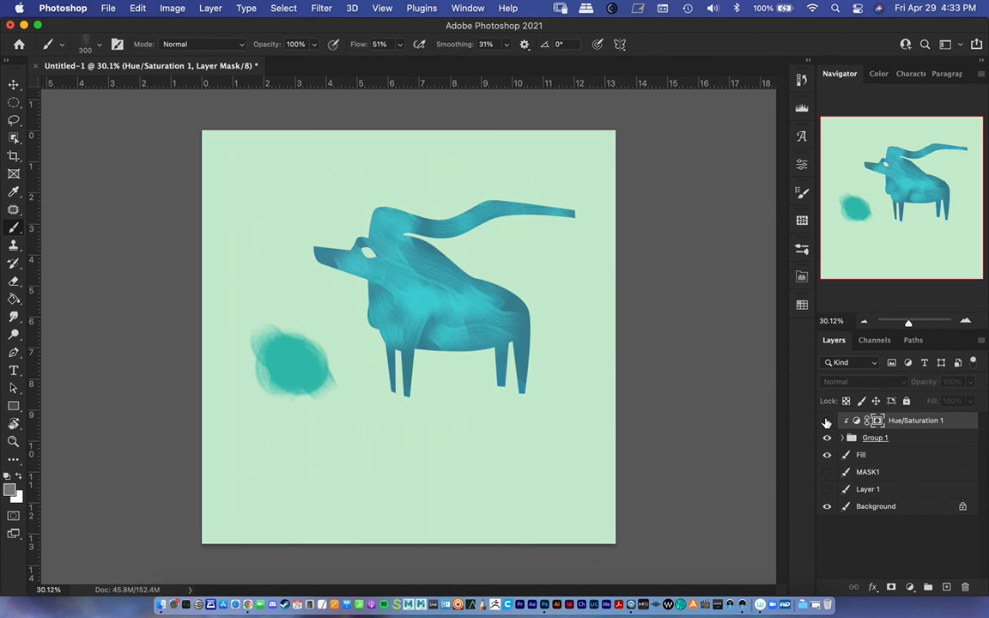
{"action": "left_click", "coordinate": [827, 423]}
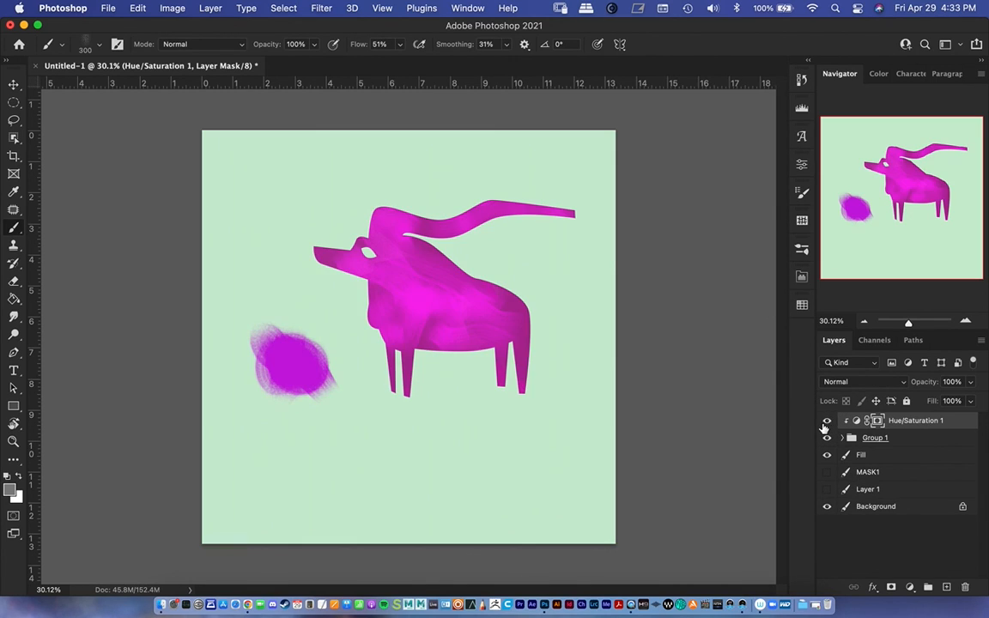
Step: Hide the Hue/Saturation adjustment layer and check the channel list for the saved MASK1 channel before returning to the layers
{"action": "left_click", "coordinate": [855, 421]}
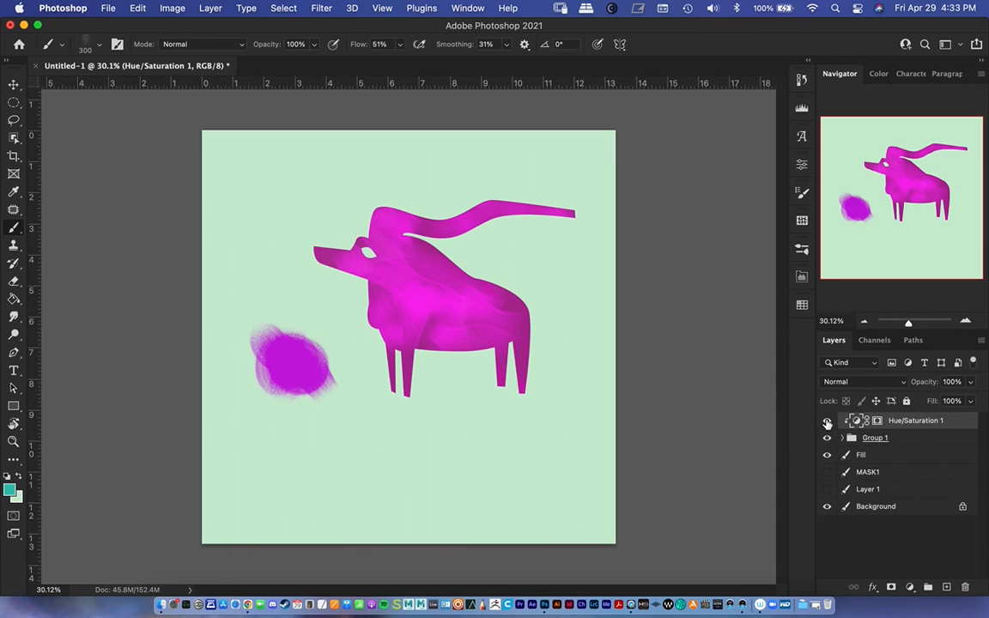
{"action": "left_click", "coordinate": [828, 421]}
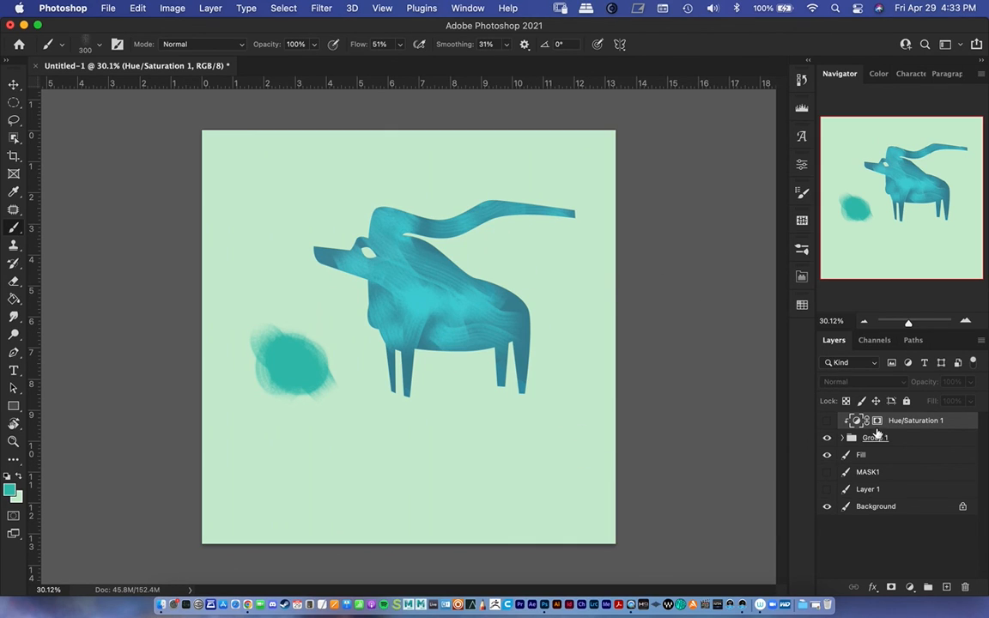
{"action": "left_click", "coordinate": [870, 342]}
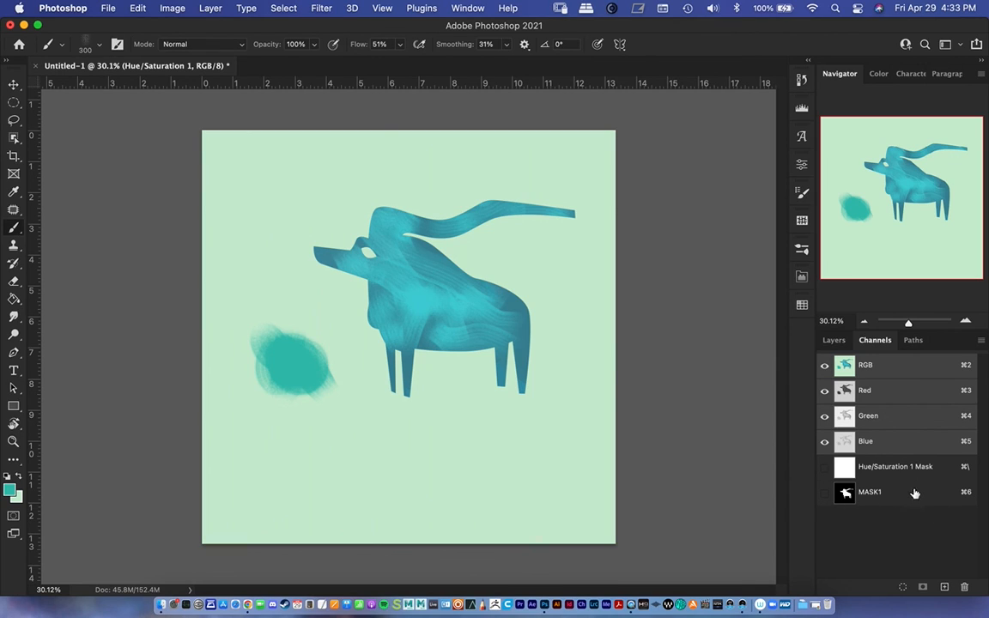
{"action": "left_click", "coordinate": [833, 341]}
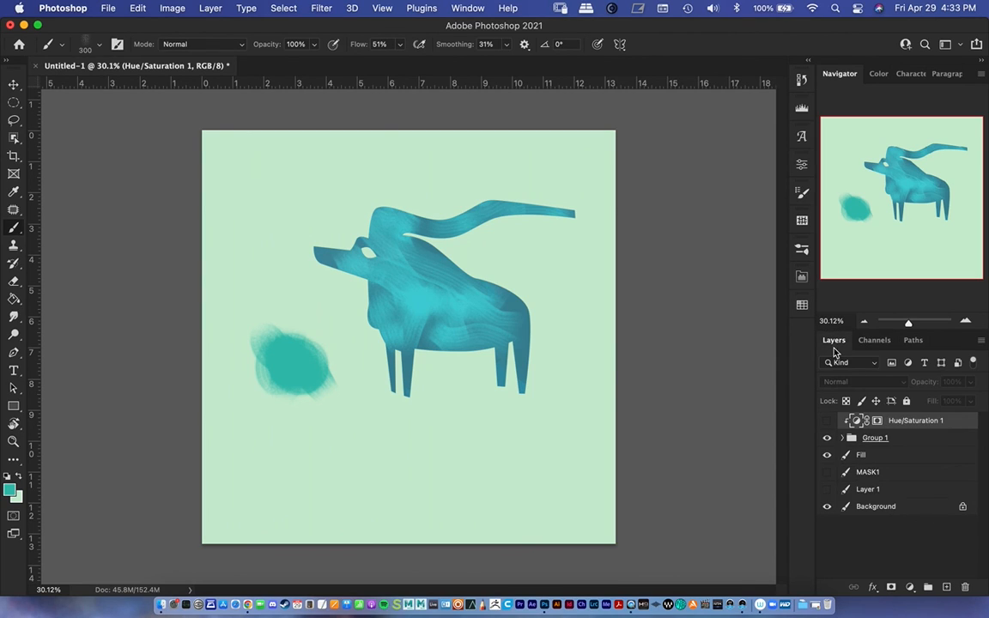